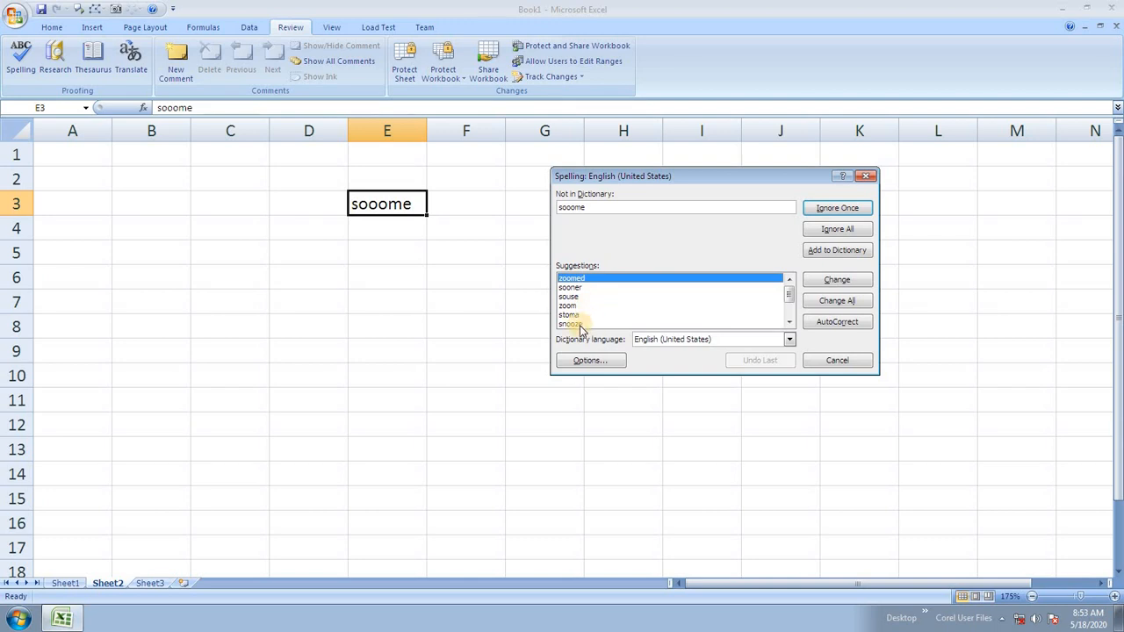
# Spell-check E3 to replace 'sooome' with 'sooner', then delete the word from the cell.
pyautogui.click(789, 302)
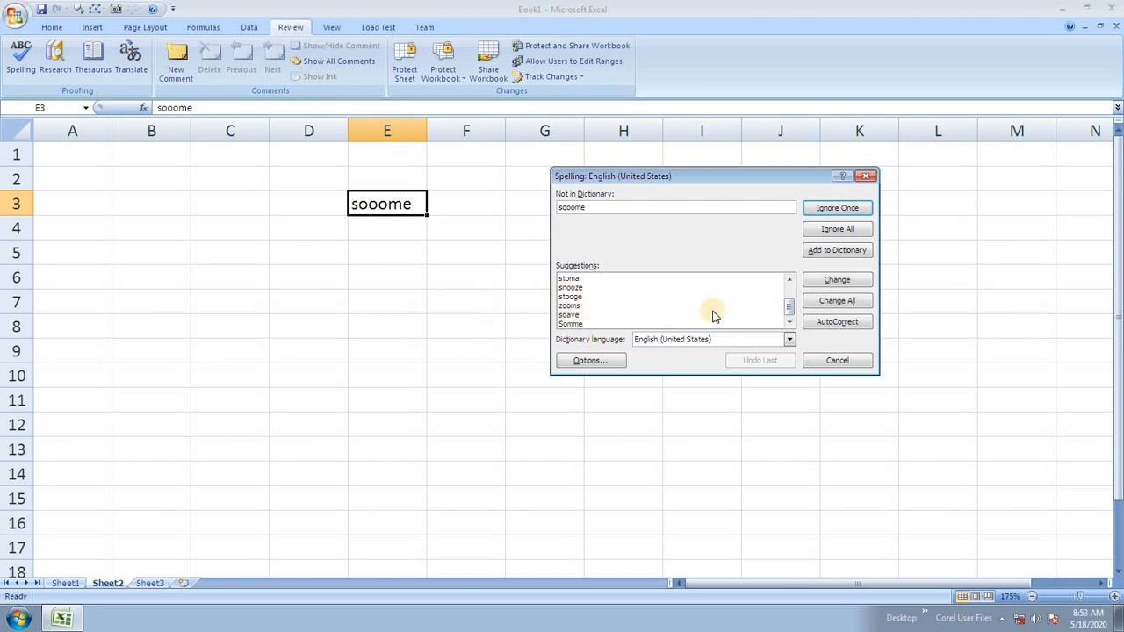
pyautogui.moveTo(791, 305); pyautogui.dragTo(775, 260)
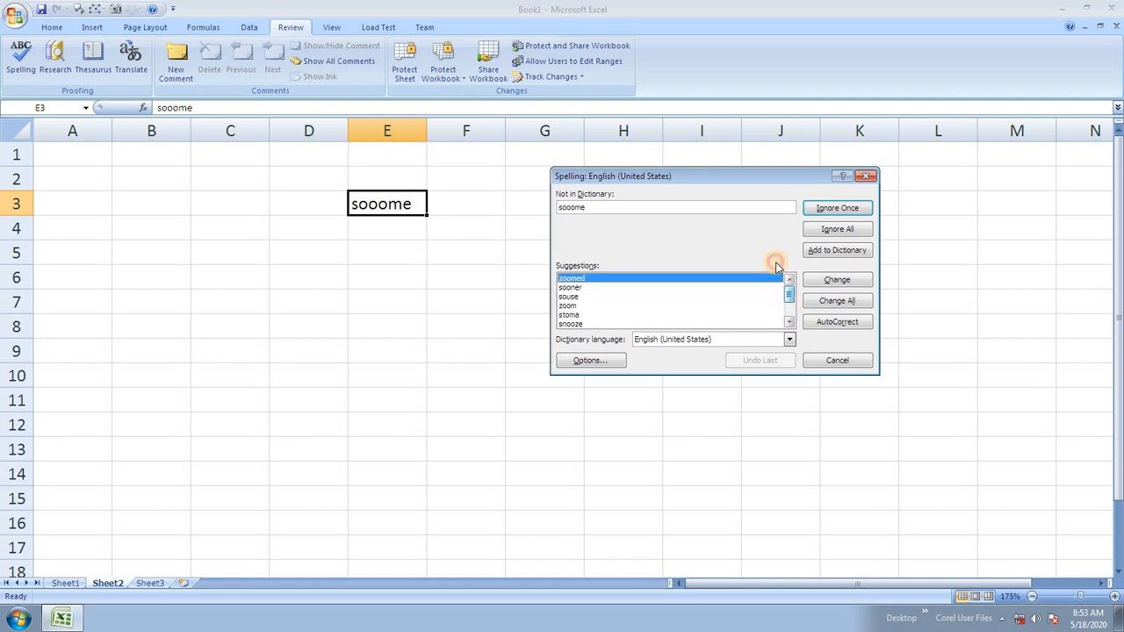
pyautogui.click(587, 287)
pyautogui.click(832, 281)
pyautogui.click(564, 337)
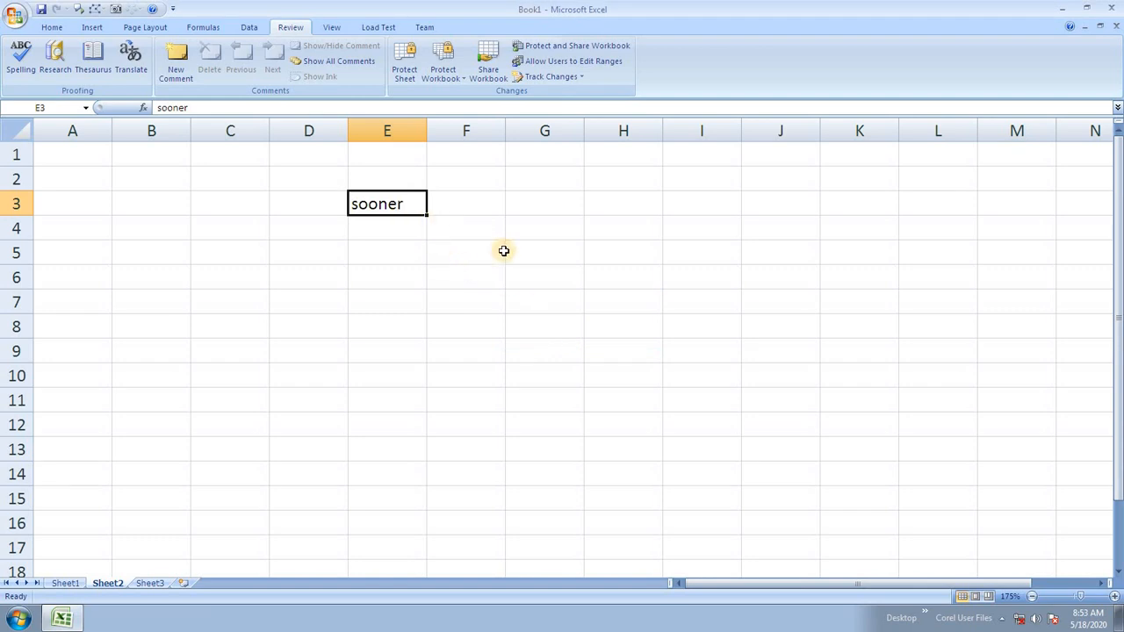
pyautogui.press('Delete')
# Enter 'hel' in E3 and spell-check it, picking 'hellion' but cancelling without changing.
pyautogui.write('helllo')
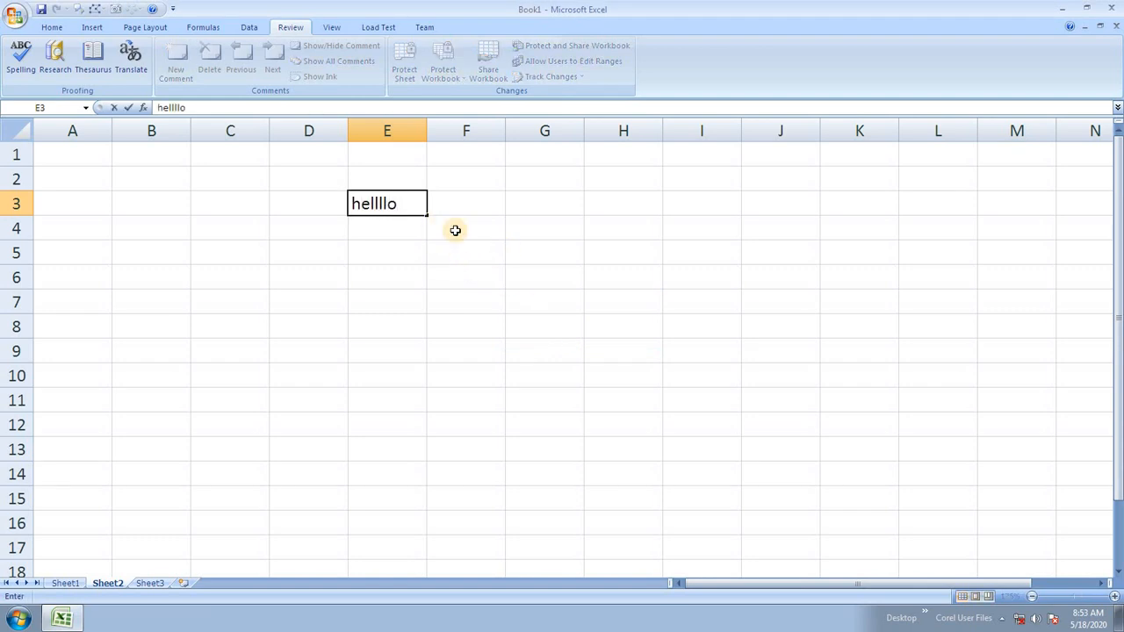
pyautogui.click(436, 332)
pyautogui.click(380, 211)
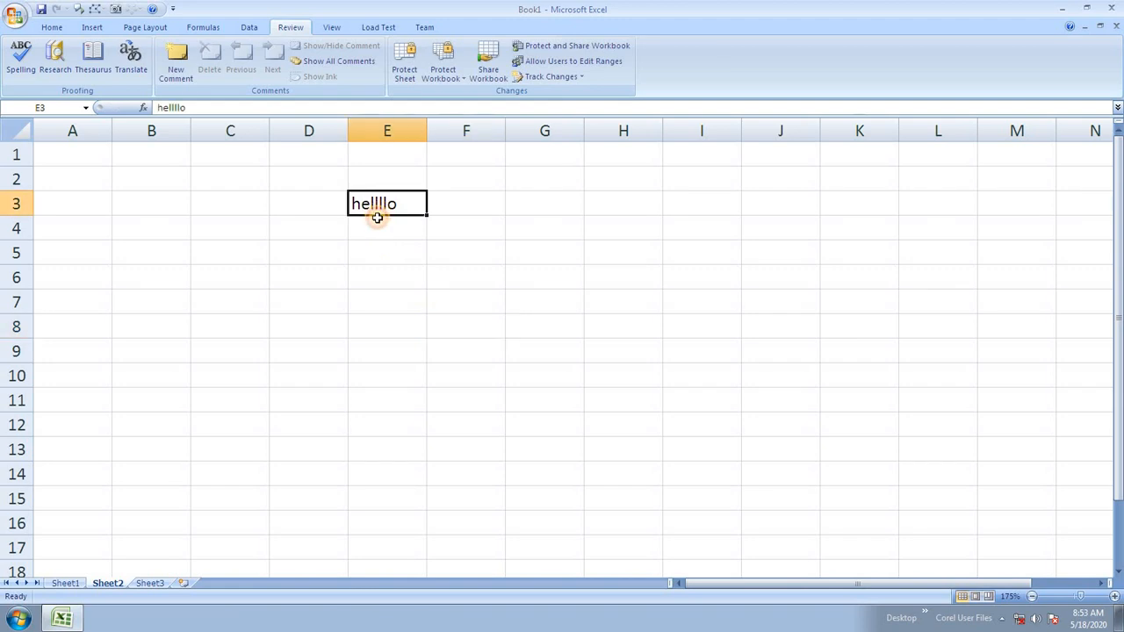
pyautogui.click(21, 54)
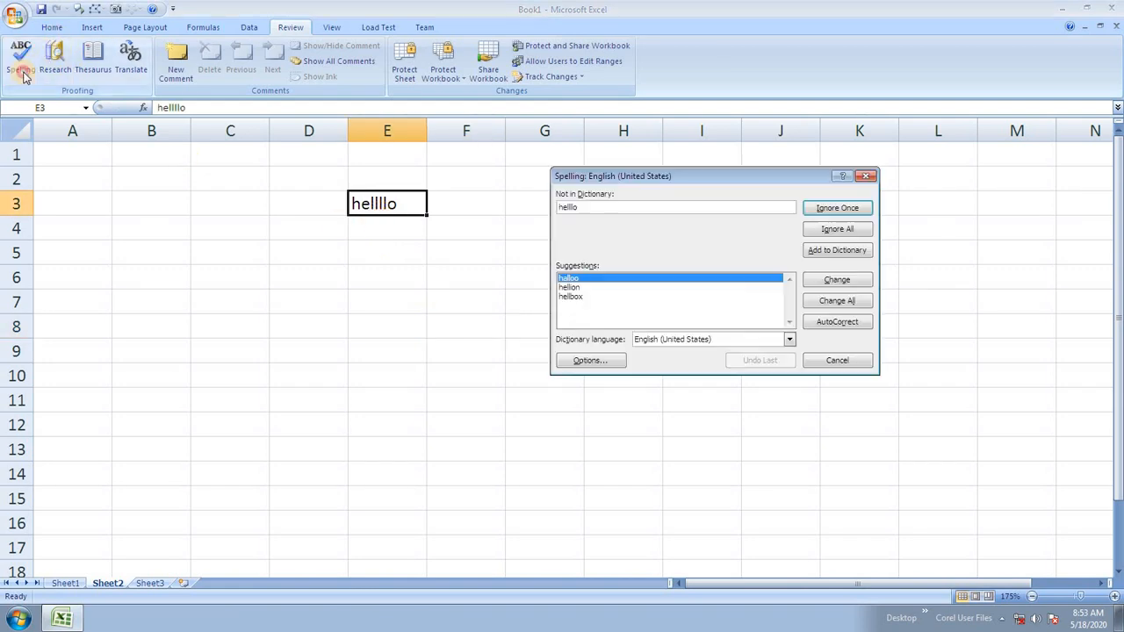
pyautogui.click(569, 287)
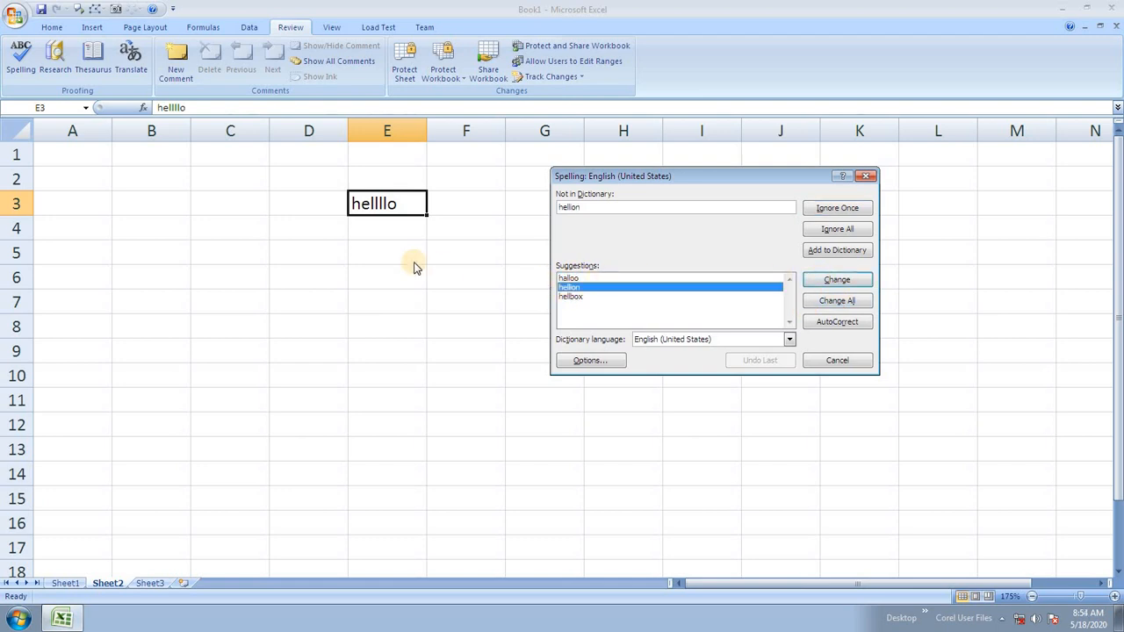
pyautogui.press('Escape')
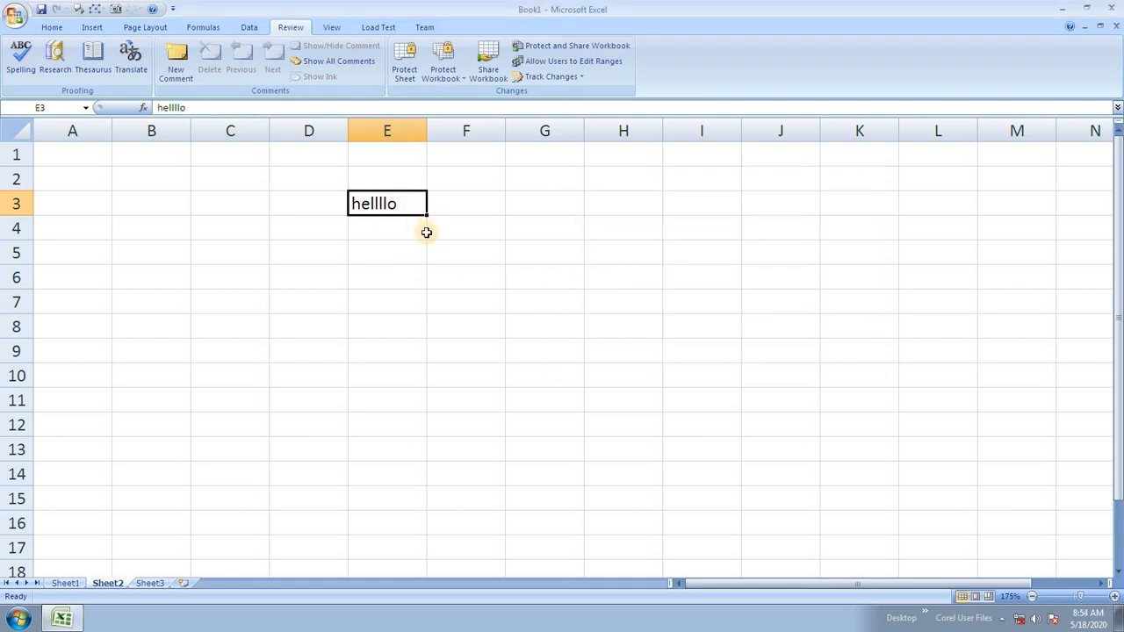
# Overwrite E3 with 'hisar' and start a new sheet spelling check.
pyautogui.write('hisar')
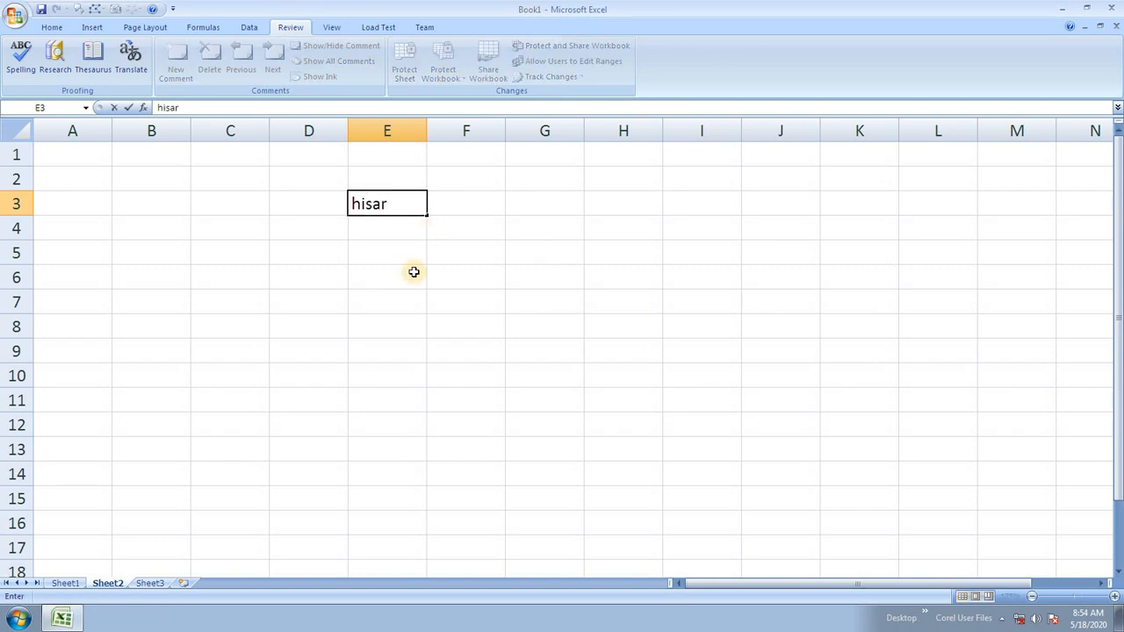
pyautogui.click(409, 272)
pyautogui.click(20, 57)
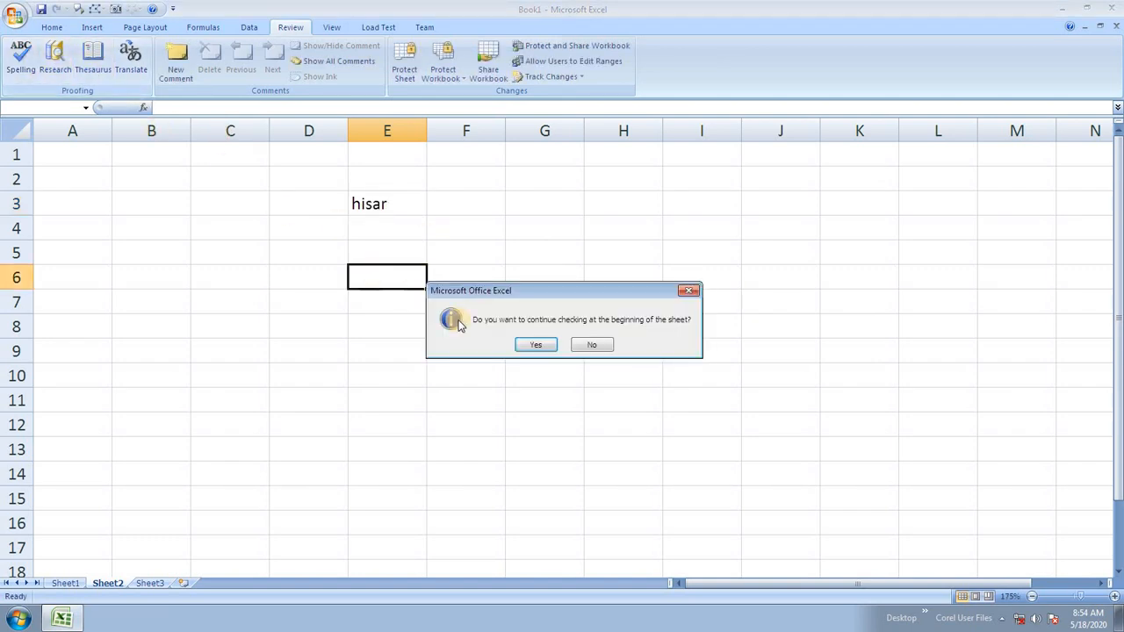
# Continue the check from the sheet's start and add 'hisar' to the dictionary.
pyautogui.click(536, 345)
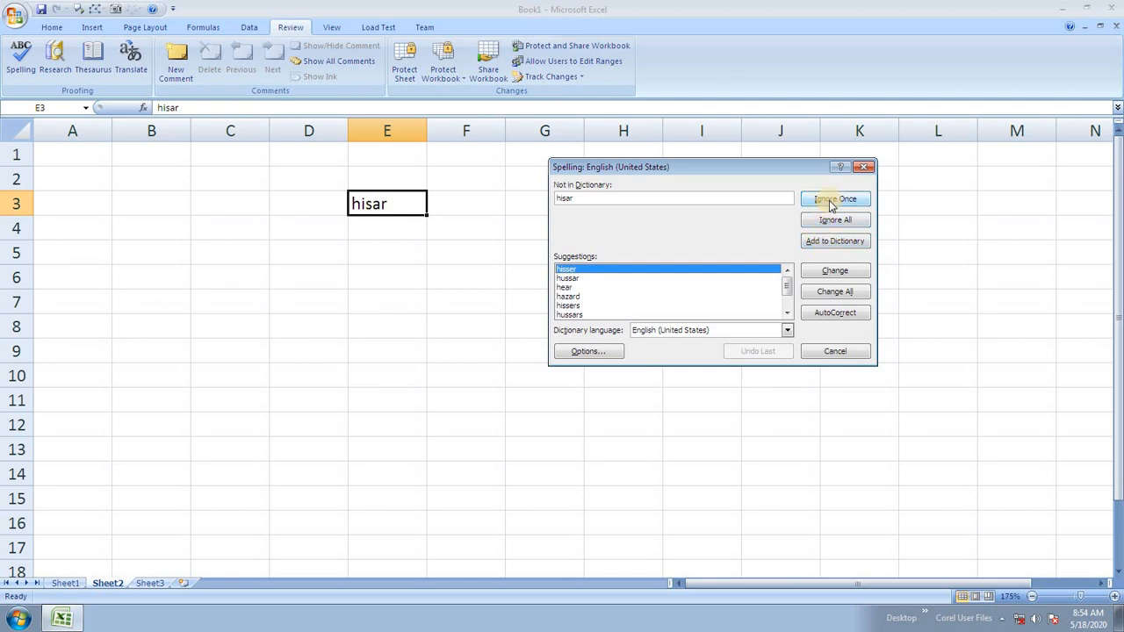
pyautogui.click(845, 241)
pyautogui.click(565, 338)
# Enter 'hisar' in H5 and re-run the spelling check, which now passes.
pyautogui.click(617, 256)
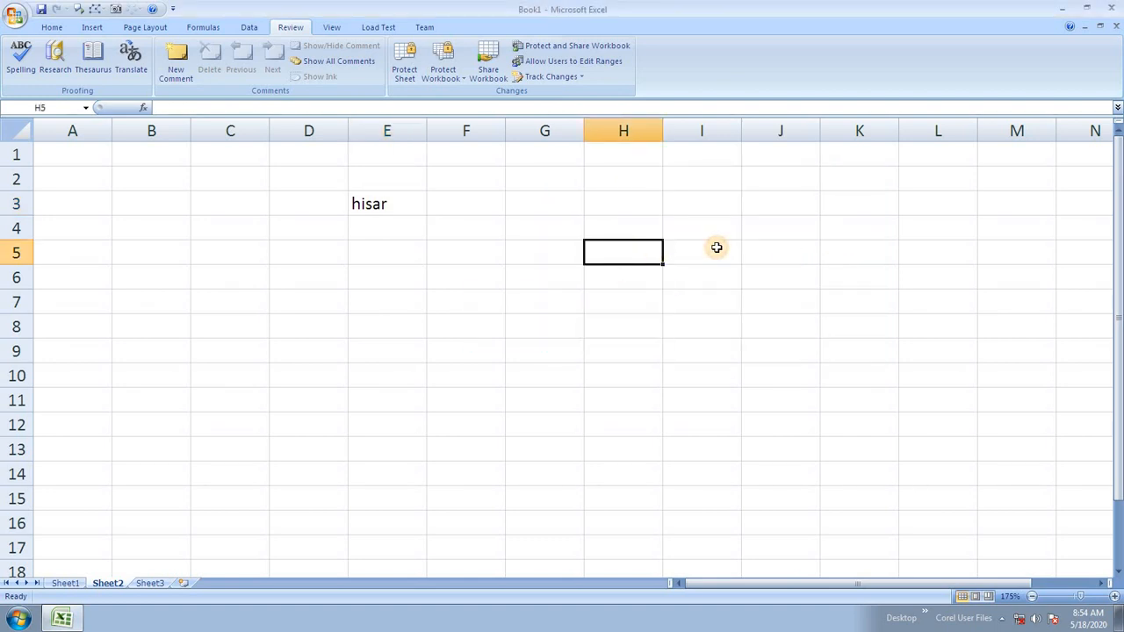
pyautogui.write('hisar')
pyautogui.click(327, 401)
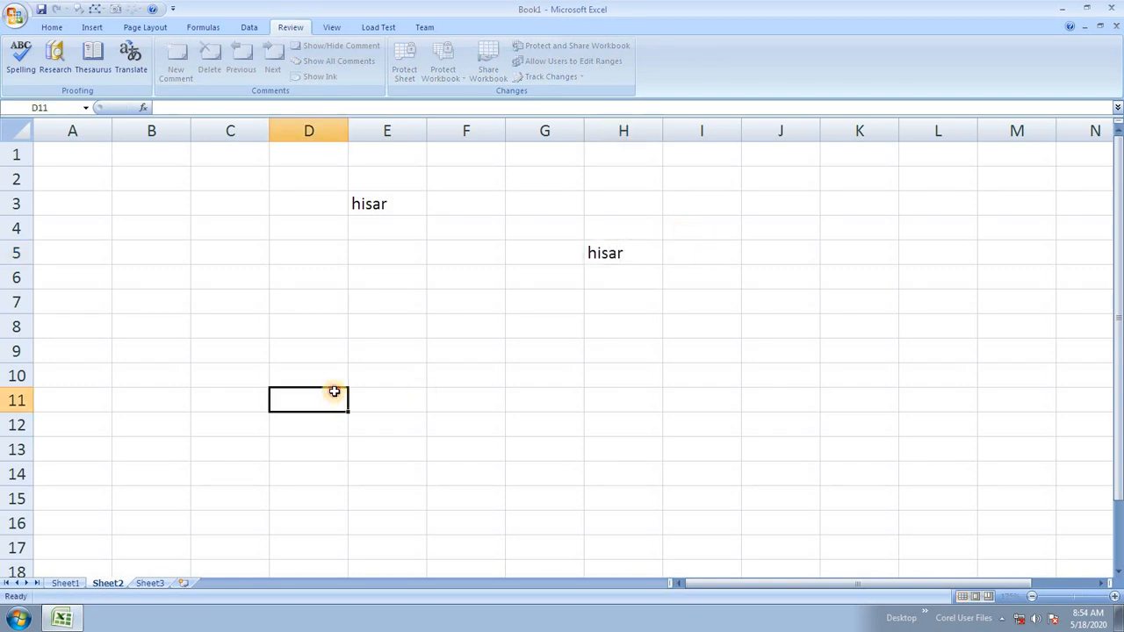
pyautogui.click(24, 63)
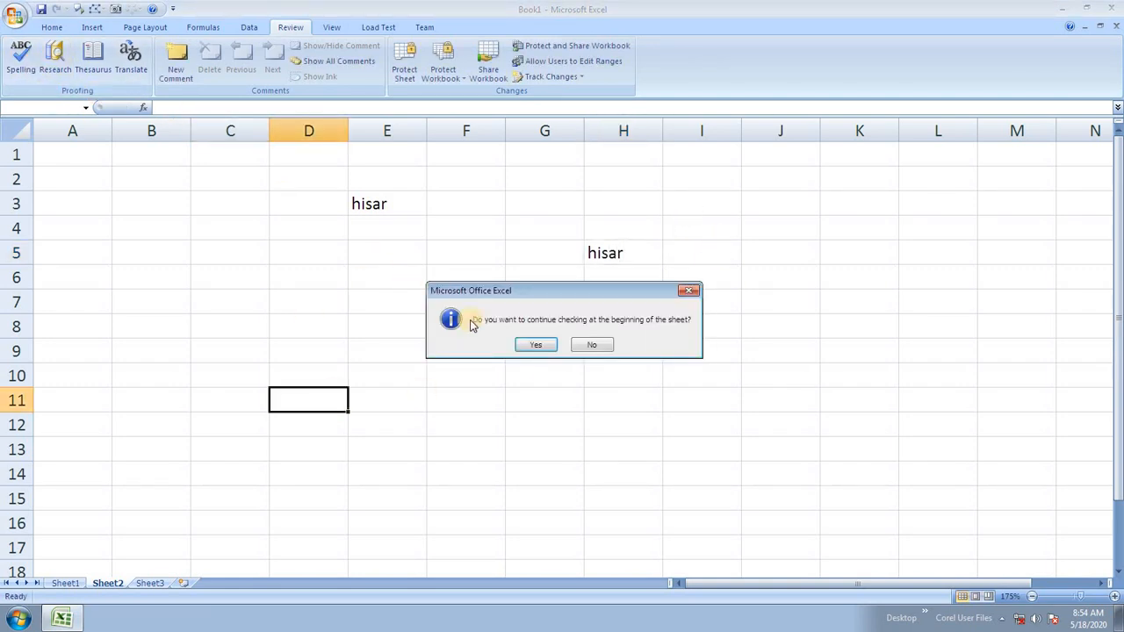
pyautogui.click(532, 345)
pyautogui.click(558, 341)
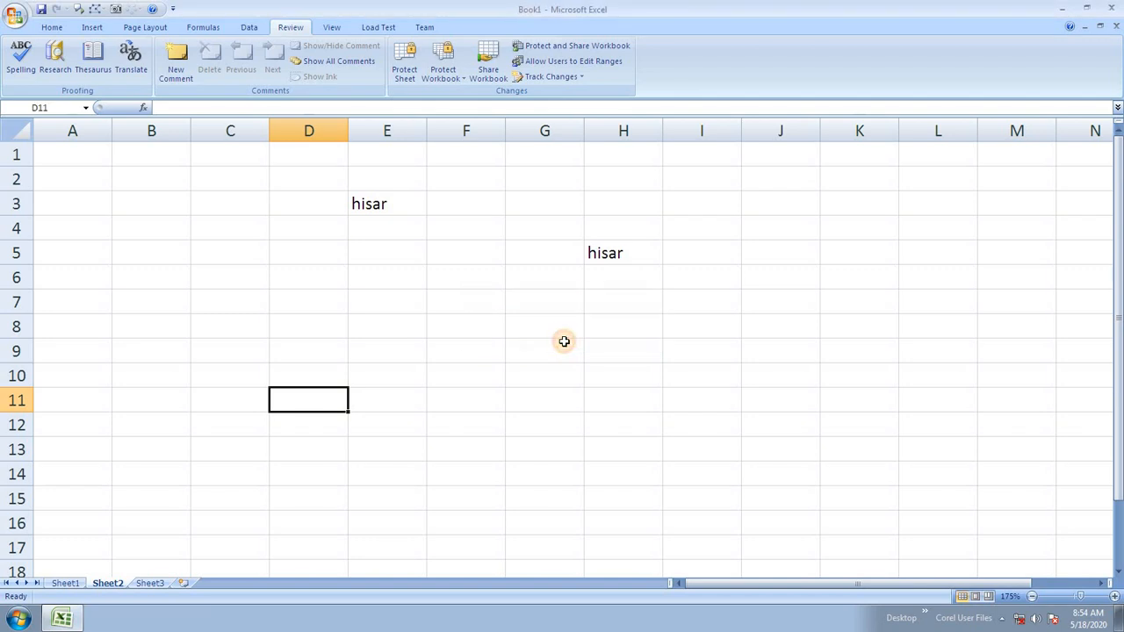
# Enter 'hissar' in F9 and spell-check the sheet from the top.
pyautogui.click(446, 349)
pyautogui.write('his')
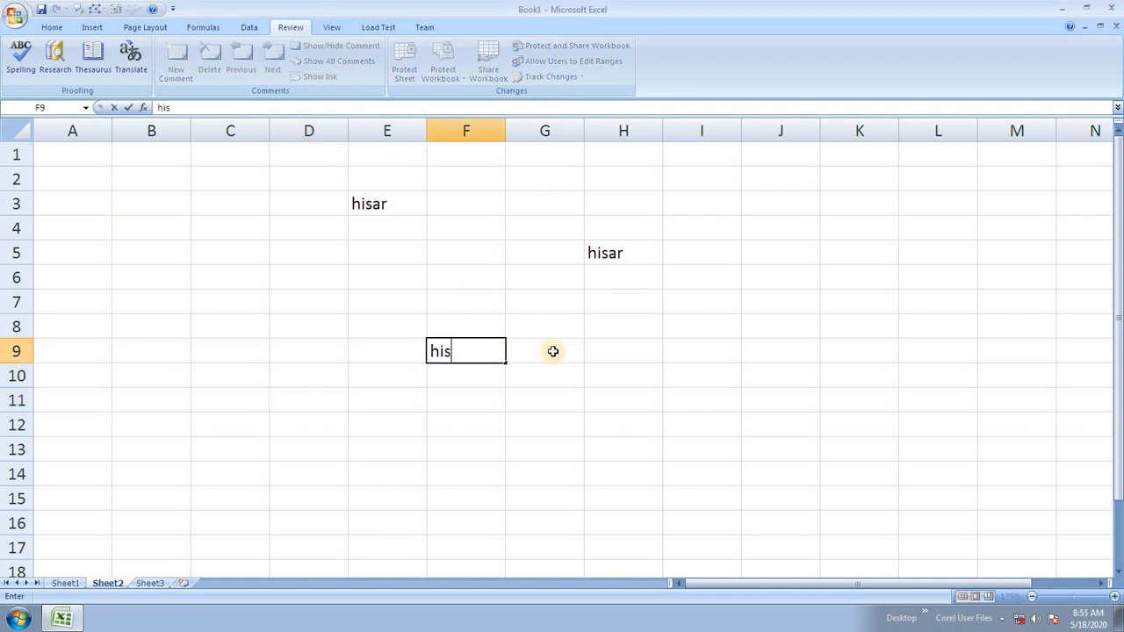
pyautogui.press('Return')
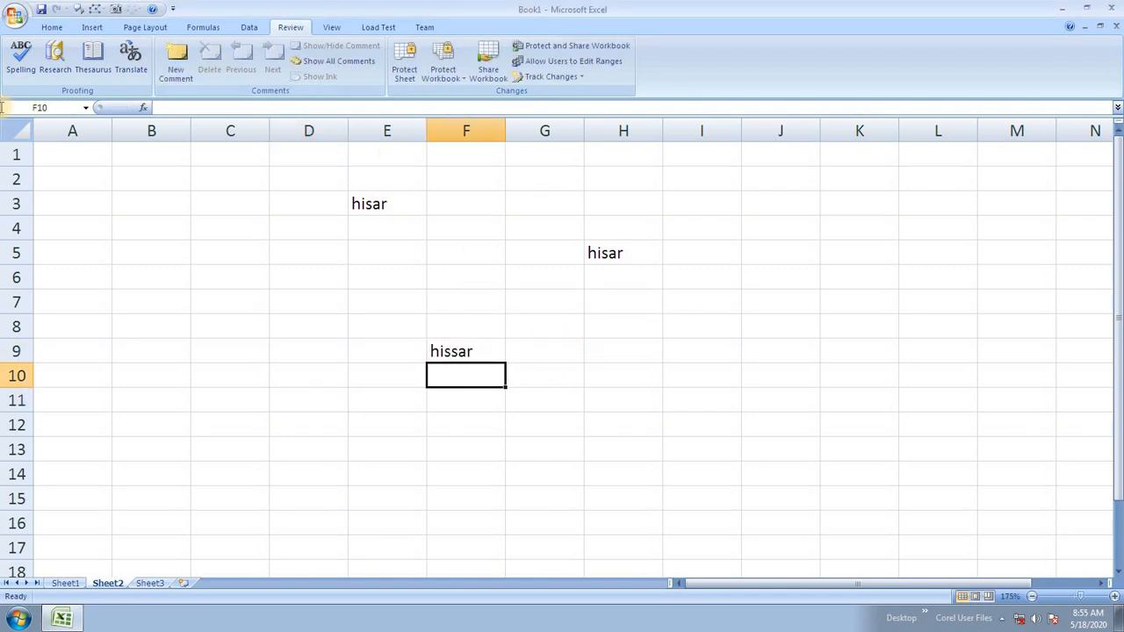
pyautogui.click(20, 57)
pyautogui.click(537, 346)
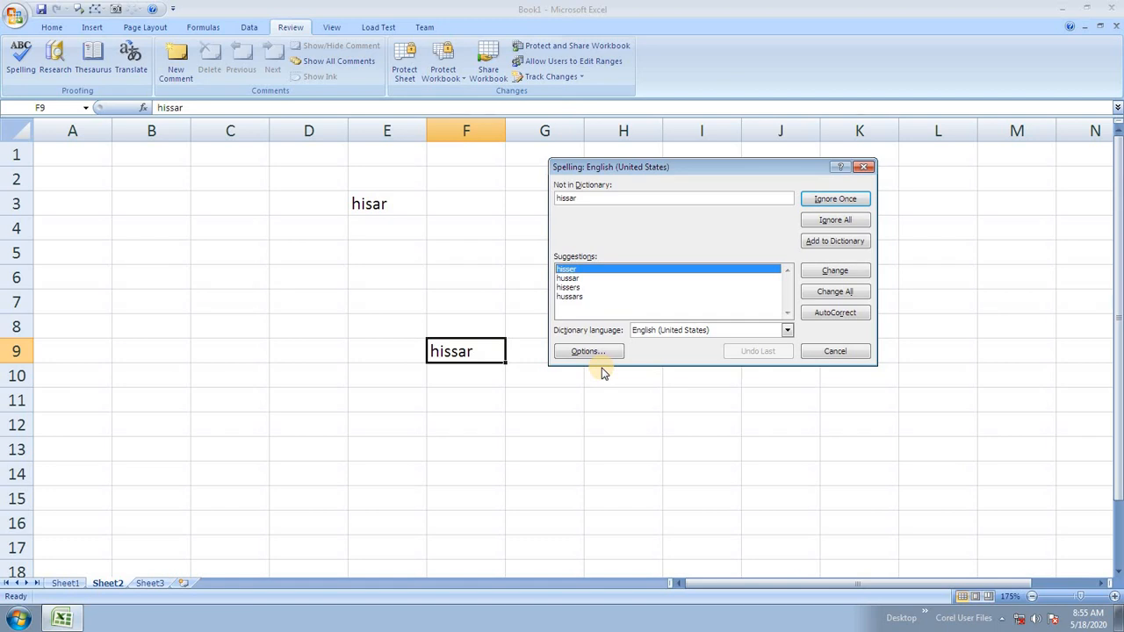
# Ignore 'hissar' once, then select E3:I10 and delete the three words.
pyautogui.click(822, 199)
pyautogui.click(563, 338)
pyautogui.click(629, 339)
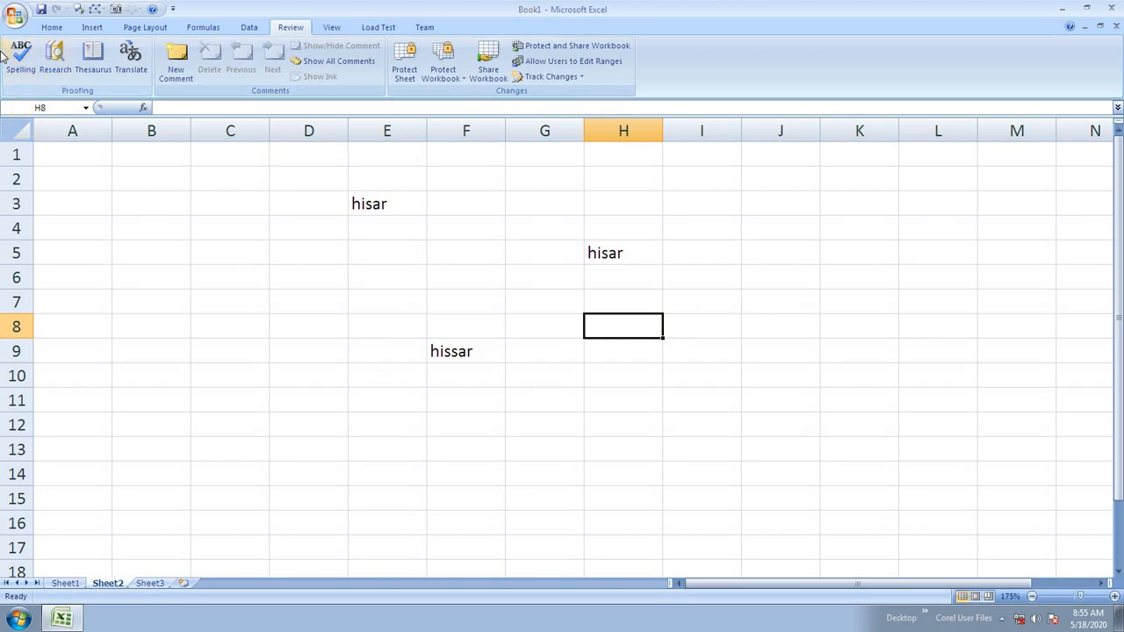
pyautogui.moveTo(639, 409); pyautogui.dragTo(288, 201)
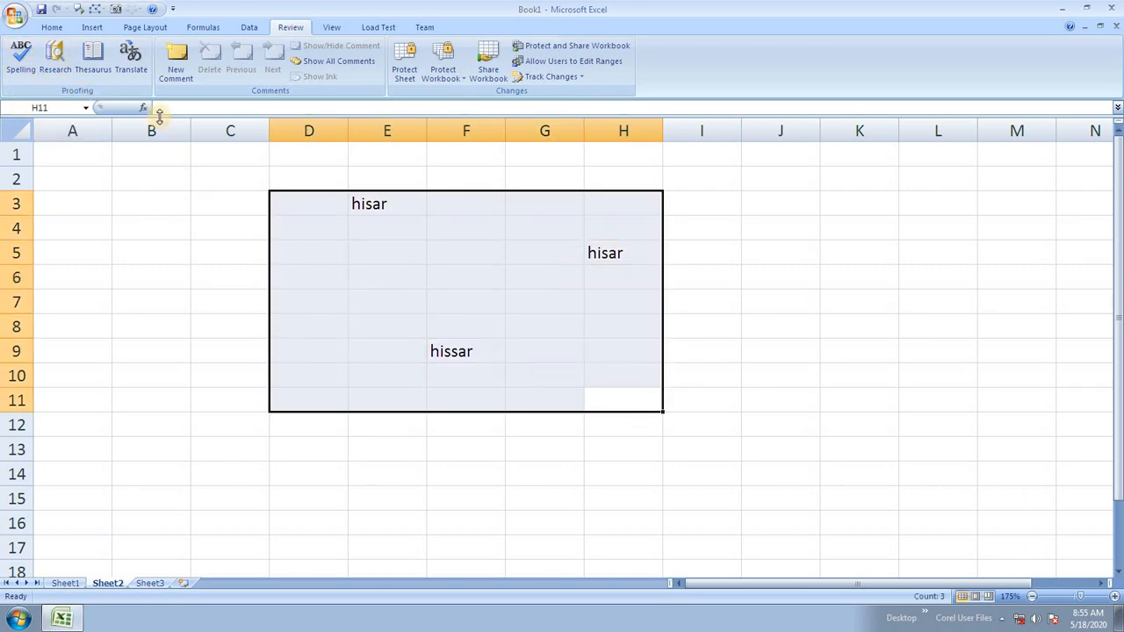
pyautogui.moveTo(281, 211); pyautogui.dragTo(703, 377)
pyautogui.press('Delete')
# Open and close the Research pane, then enter 'pan' in F5.
pyautogui.click(51, 58)
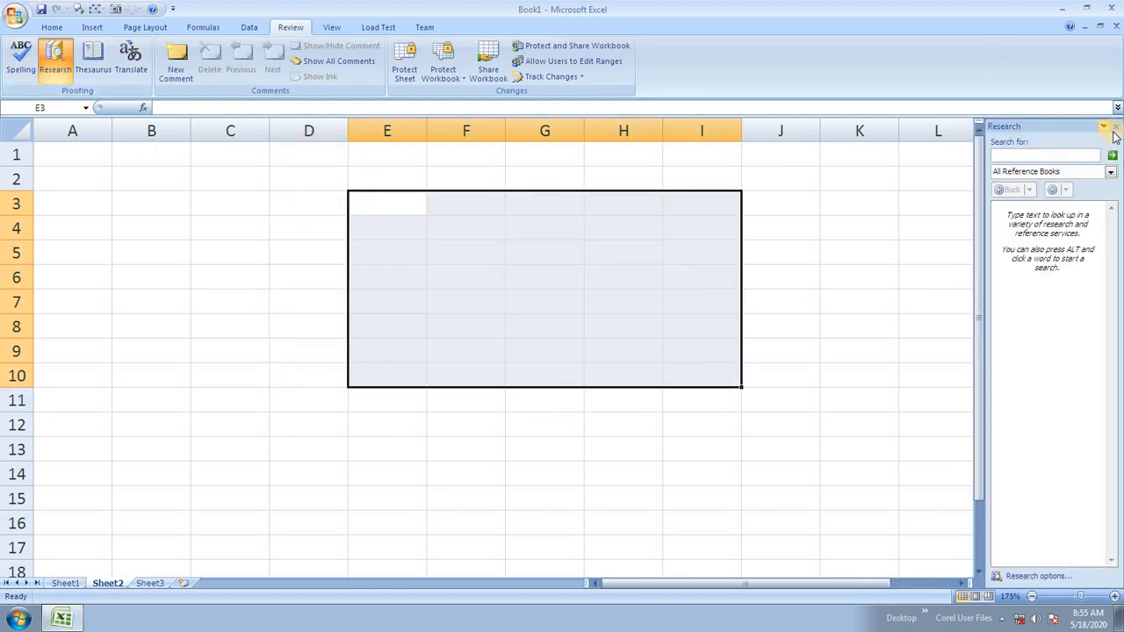
pyautogui.click(1109, 131)
pyautogui.click(432, 252)
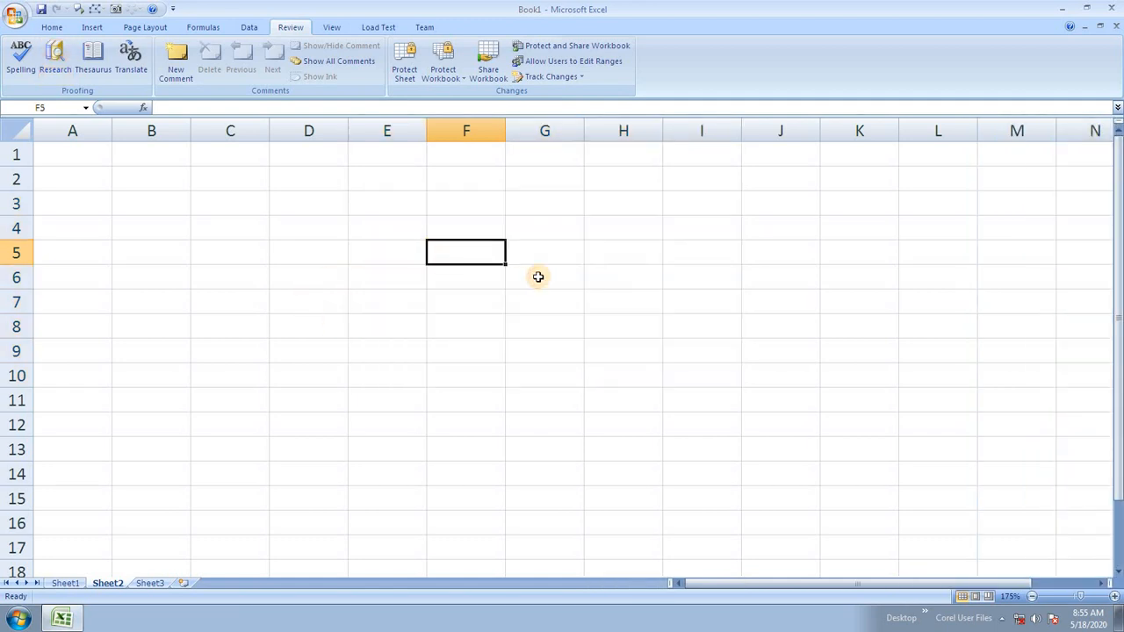
pyautogui.write('pan')
pyautogui.click(527, 416)
# Look up thesaurus synonyms for 'pan', such as pot, saucepan and criticize.
pyautogui.click(468, 251)
pyautogui.click(54, 58)
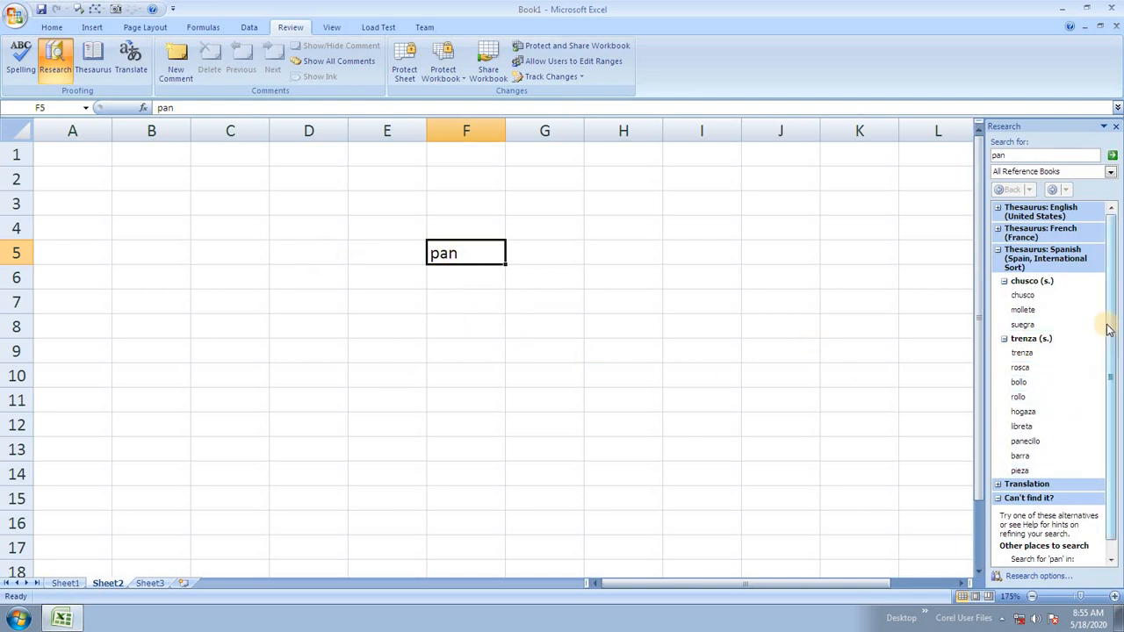
pyautogui.moveTo(1108, 318); pyautogui.dragTo(1112, 397)
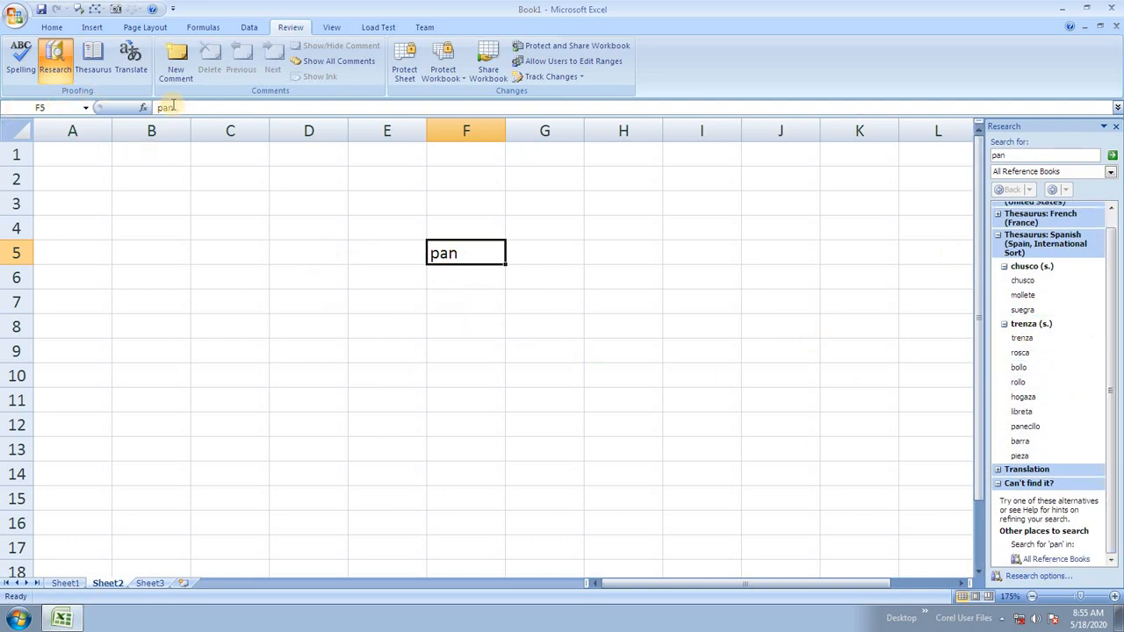
pyautogui.click(1116, 126)
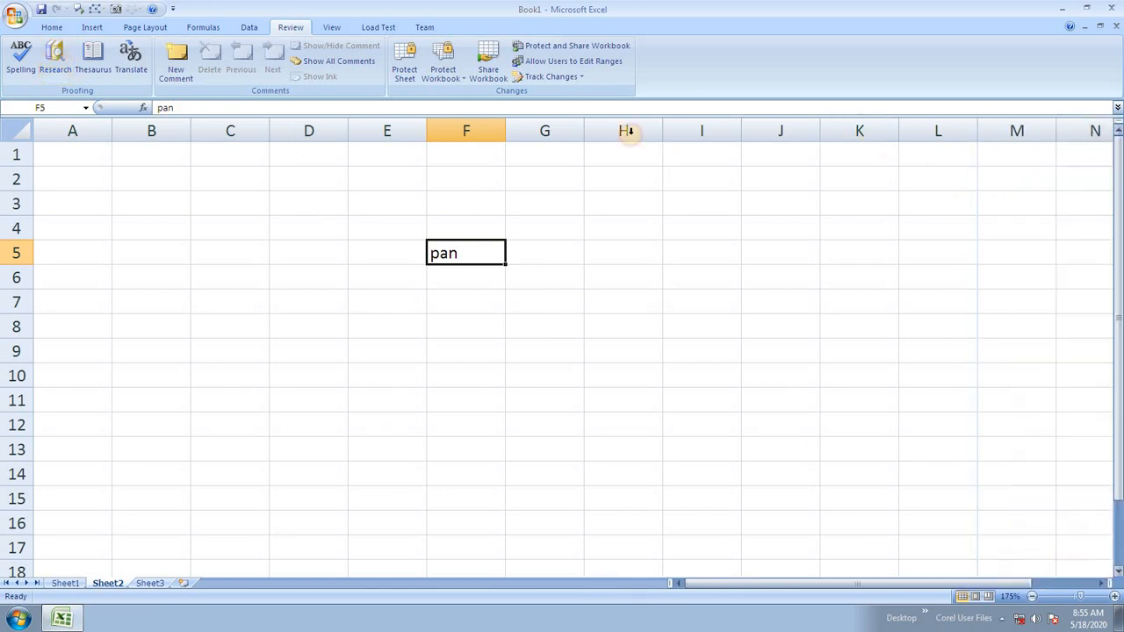
pyautogui.click(55, 60)
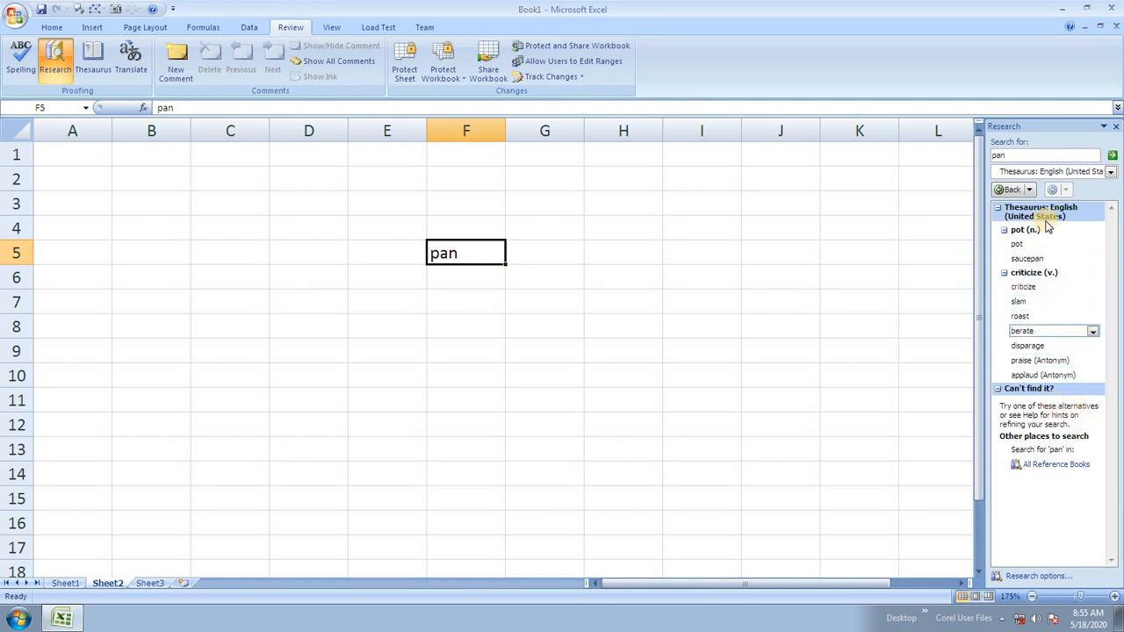
# Enter 'letter' in F7 and close the Research pane.
pyautogui.click(461, 297)
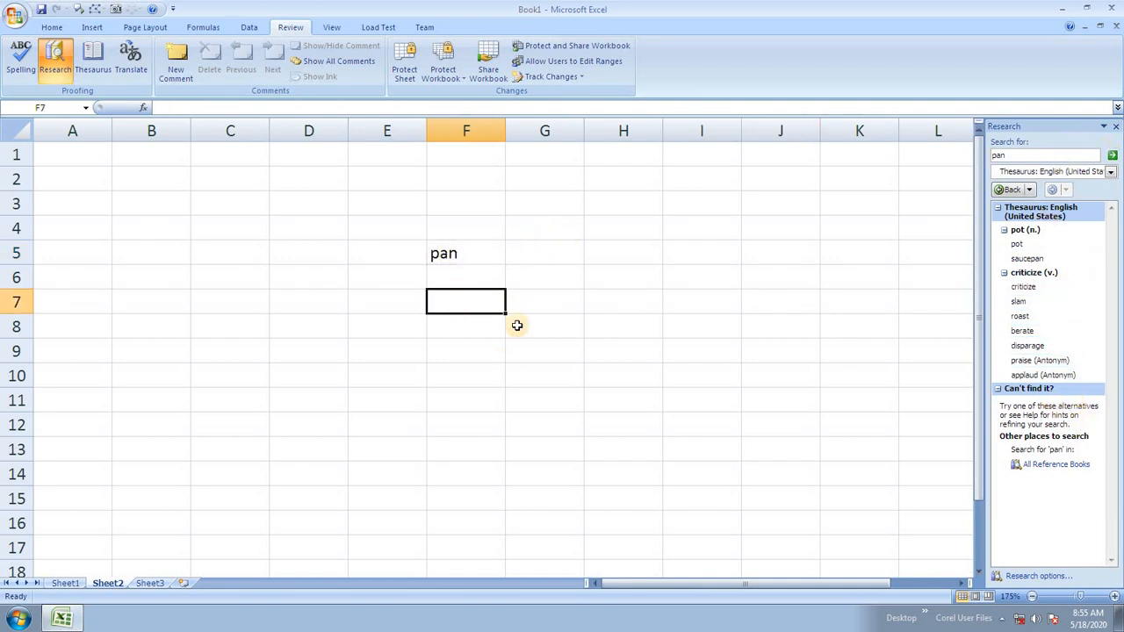
pyautogui.write('l')
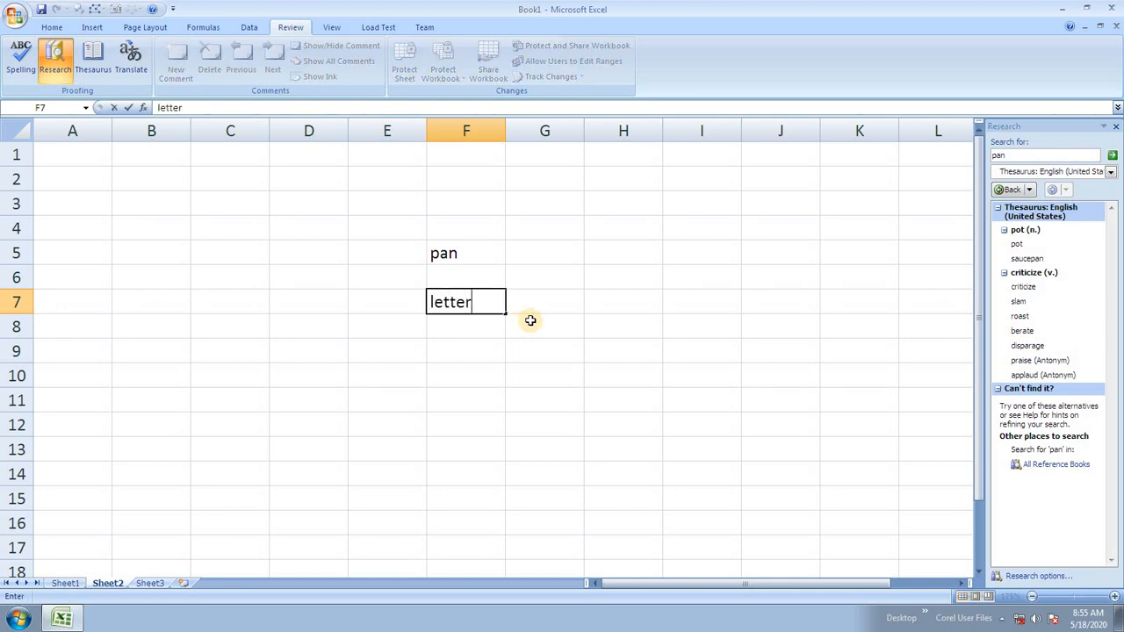
pyautogui.write('etter')
pyautogui.click(470, 373)
pyautogui.click(465, 305)
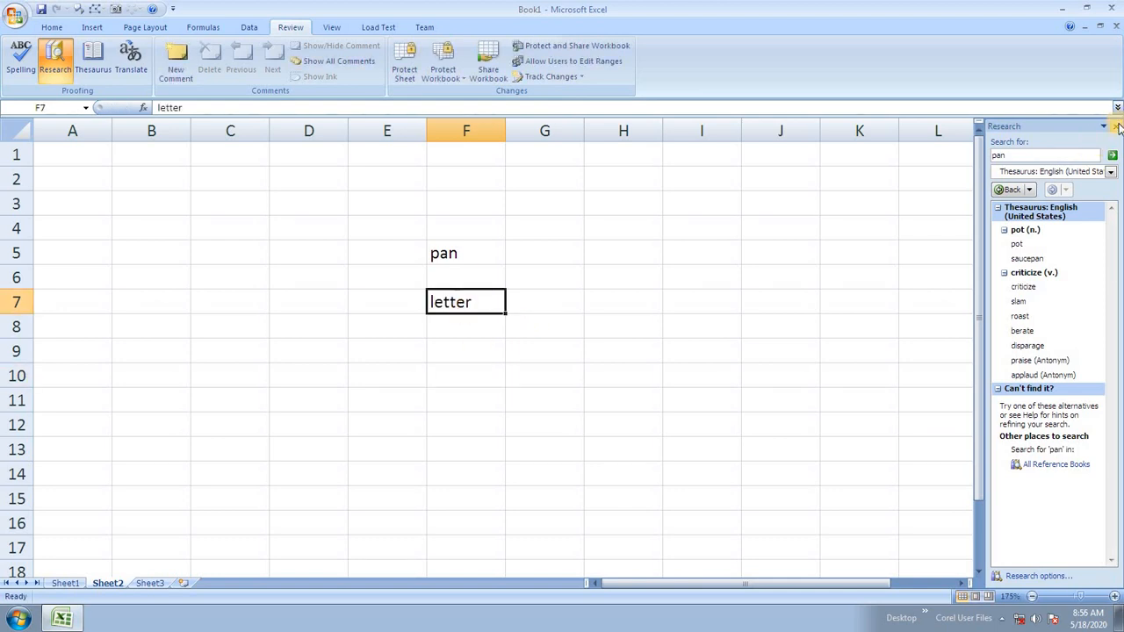
pyautogui.click(1118, 127)
# Use the thesaurus to replace 'letter' in F7 with the synonym 'memo'.
pyautogui.click(93, 57)
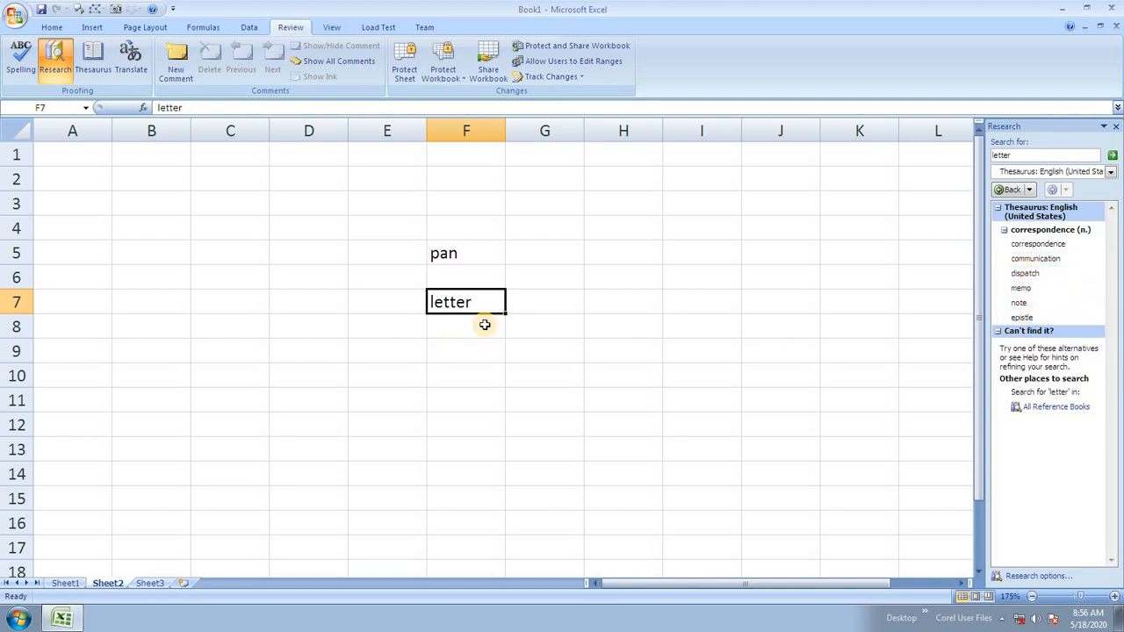
pyautogui.click(1023, 294)
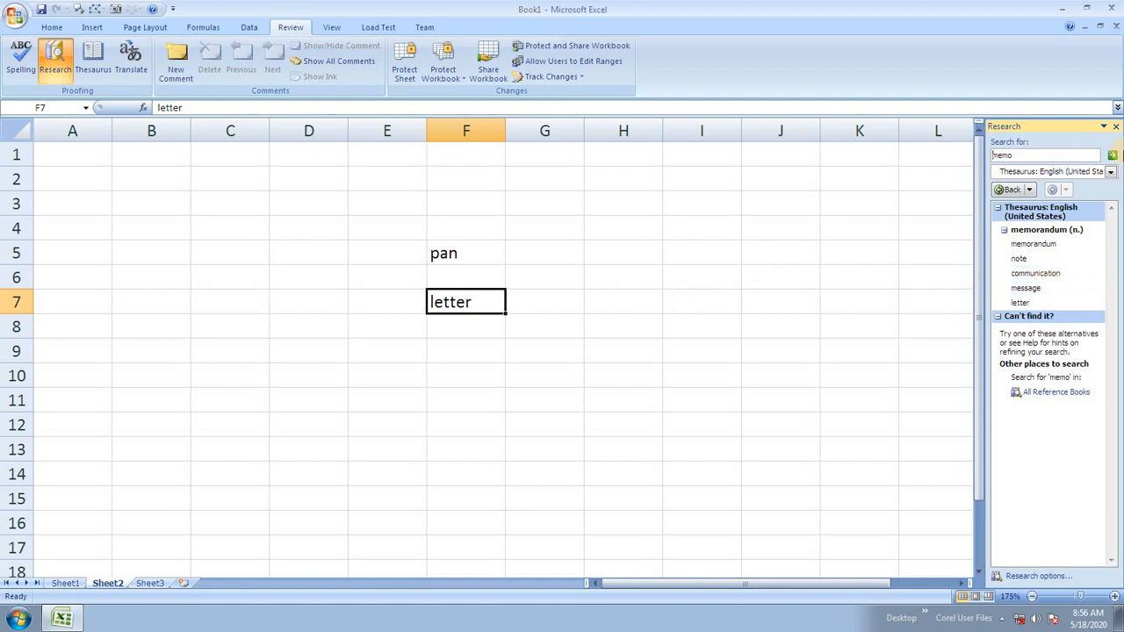
pyautogui.click(1112, 156)
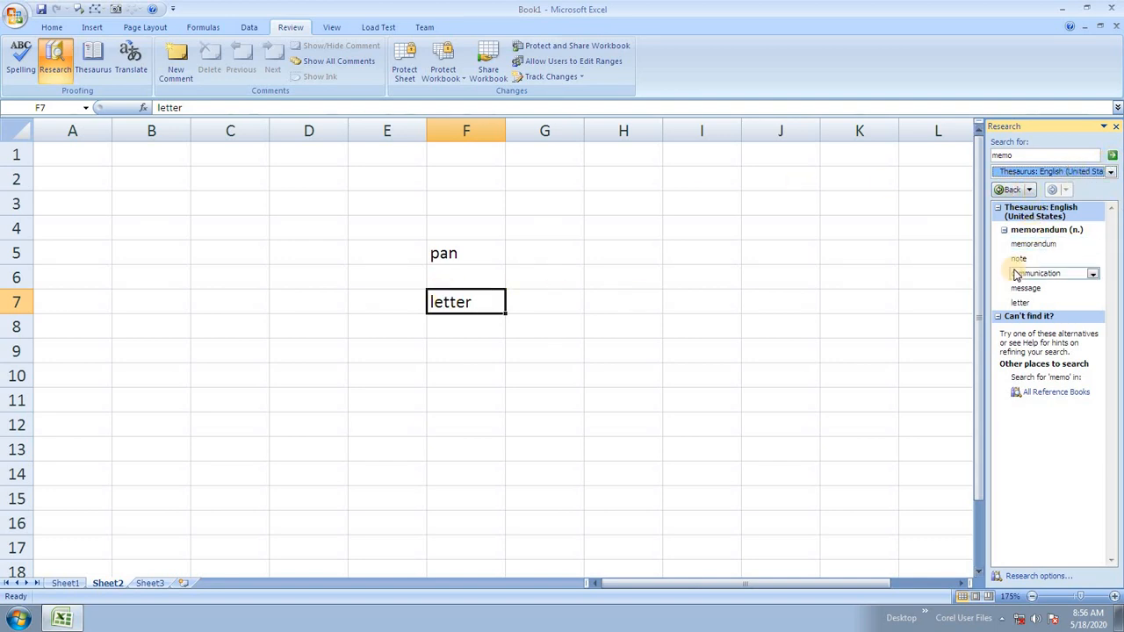
pyautogui.click(1033, 303)
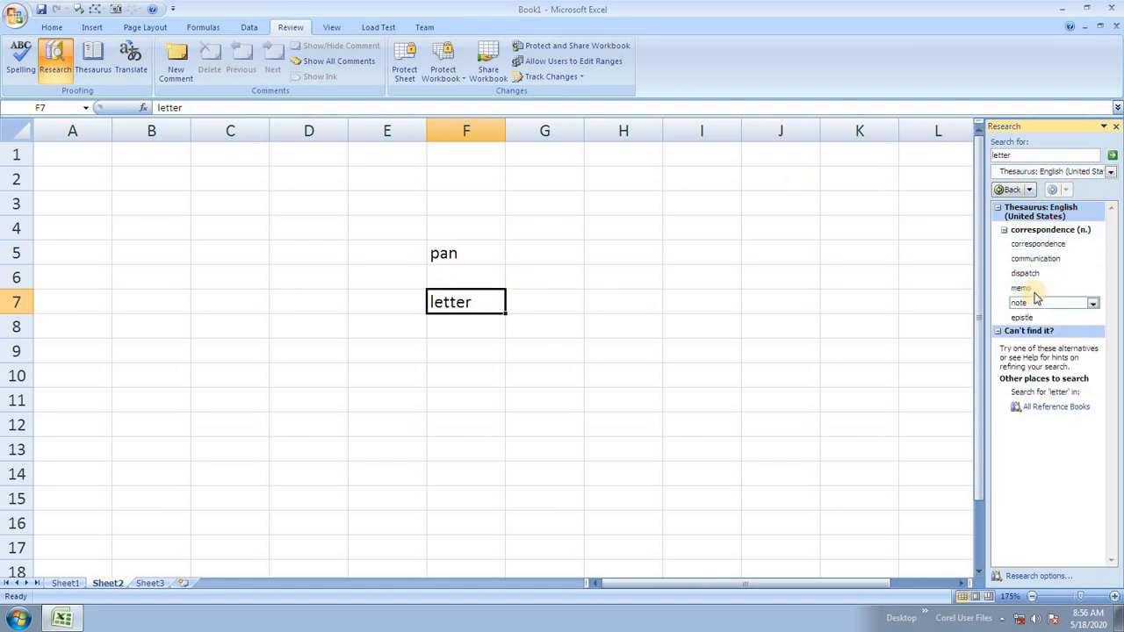
pyautogui.click(1092, 288)
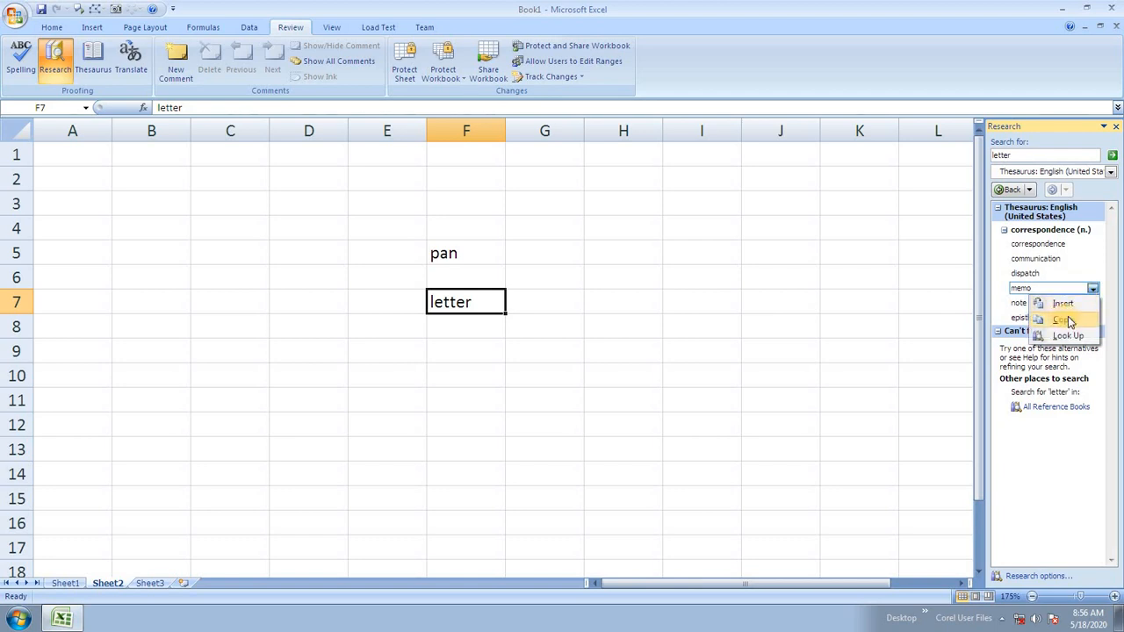
pyautogui.click(1062, 304)
pyautogui.click(566, 332)
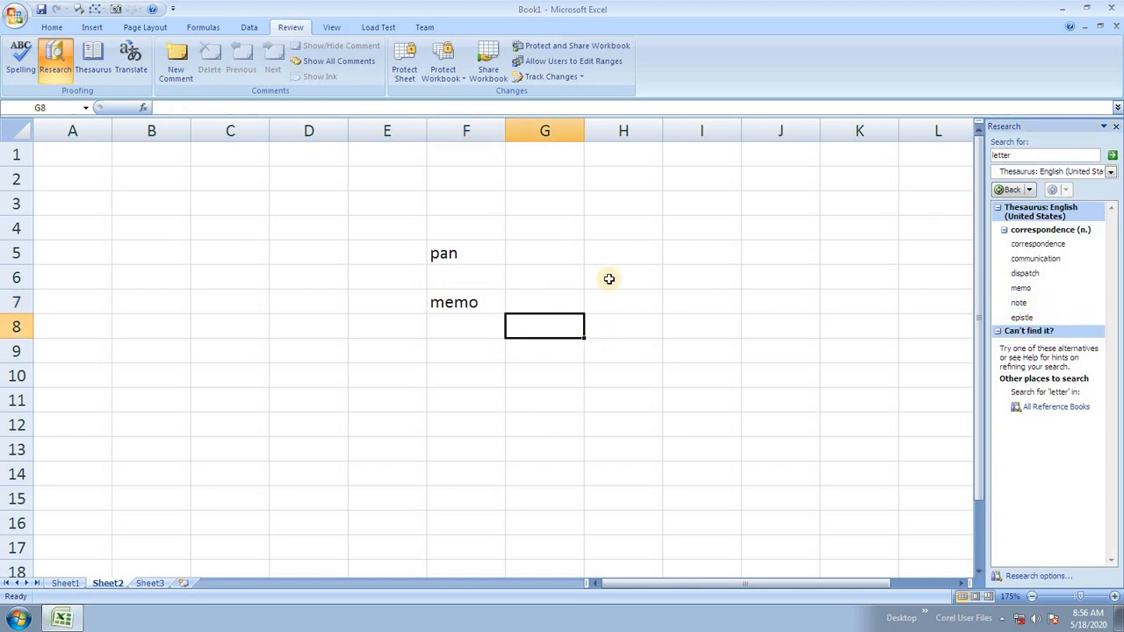
pyautogui.moveTo(375, 206); pyautogui.dragTo(651, 354)
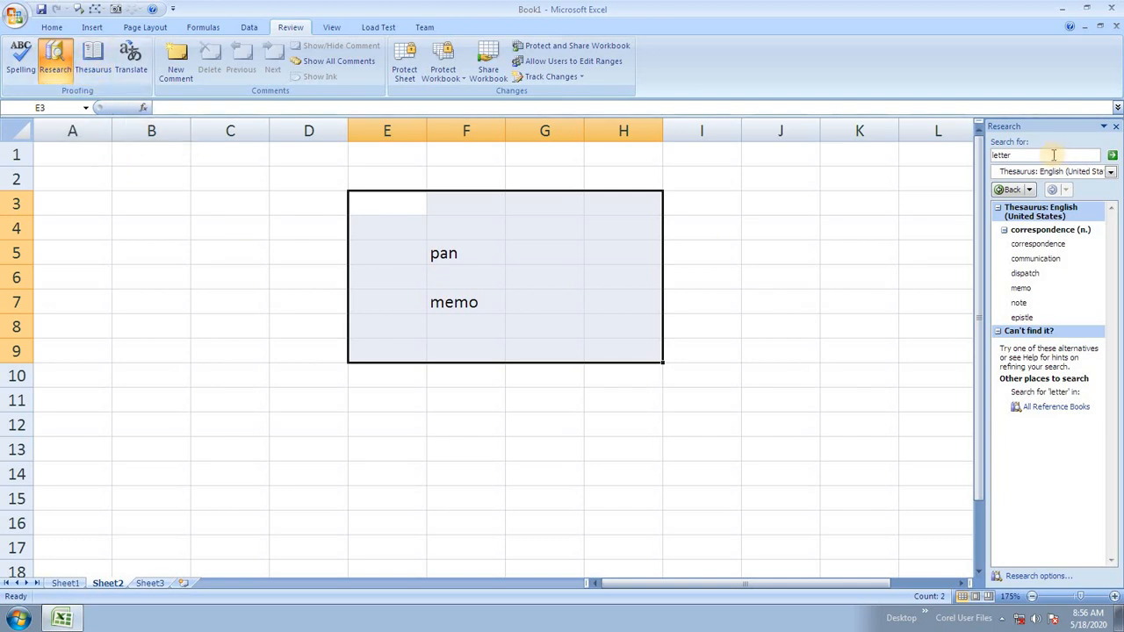
# Translate 'memo' in F7 from English (United States) to Spanish in the Research pane.
pyautogui.click(446, 316)
pyautogui.click(452, 303)
pyautogui.click(130, 64)
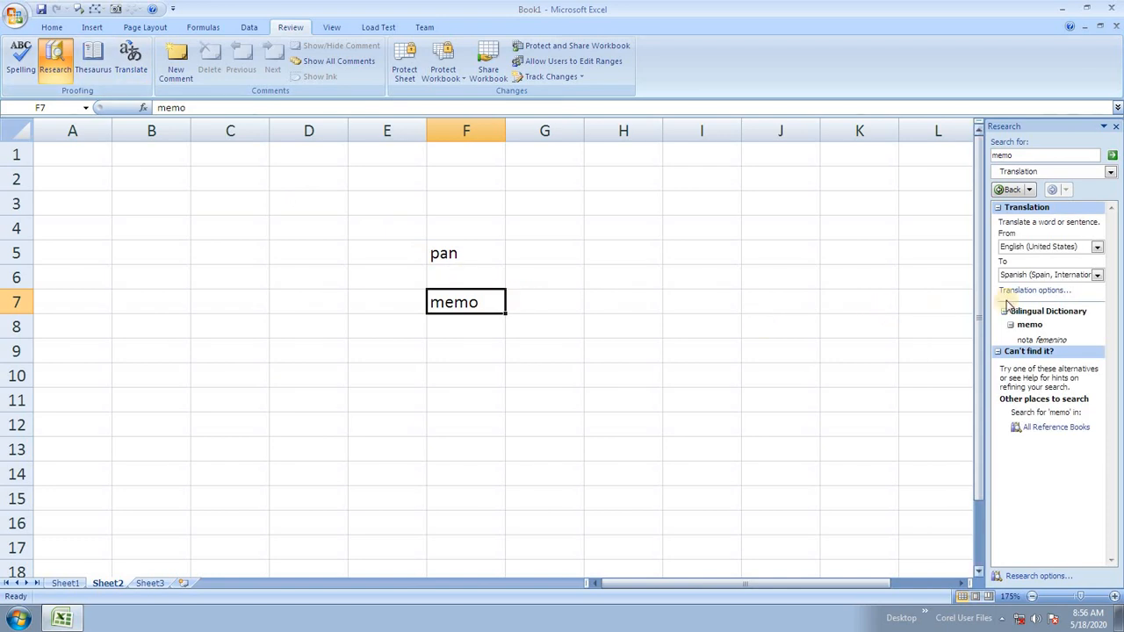
pyautogui.click(1097, 248)
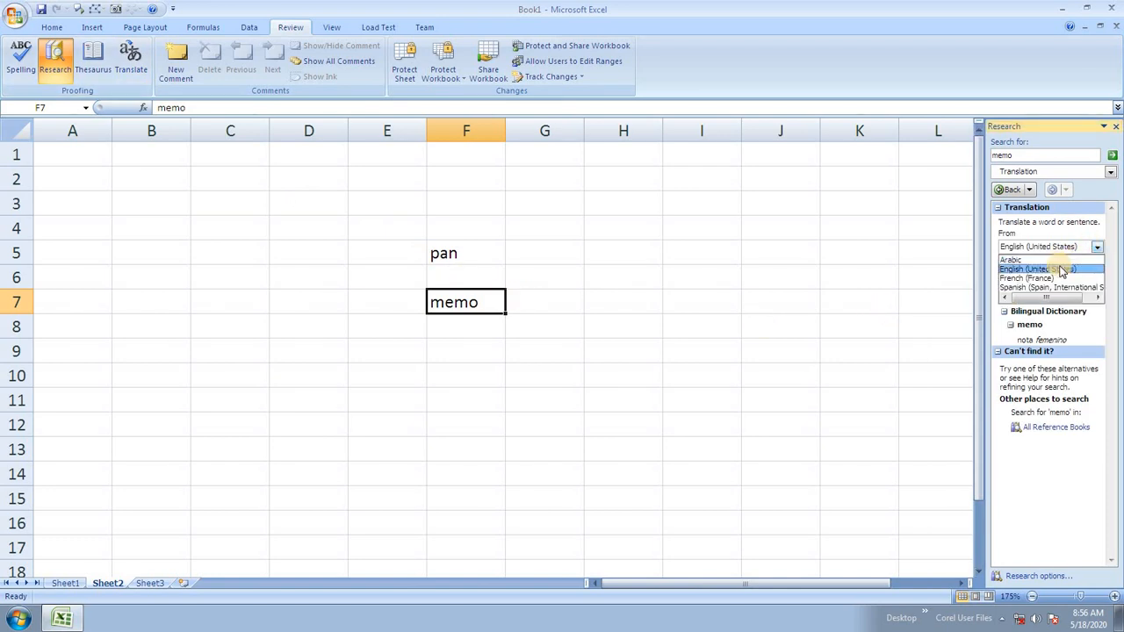
pyautogui.click(1040, 269)
pyautogui.click(1098, 275)
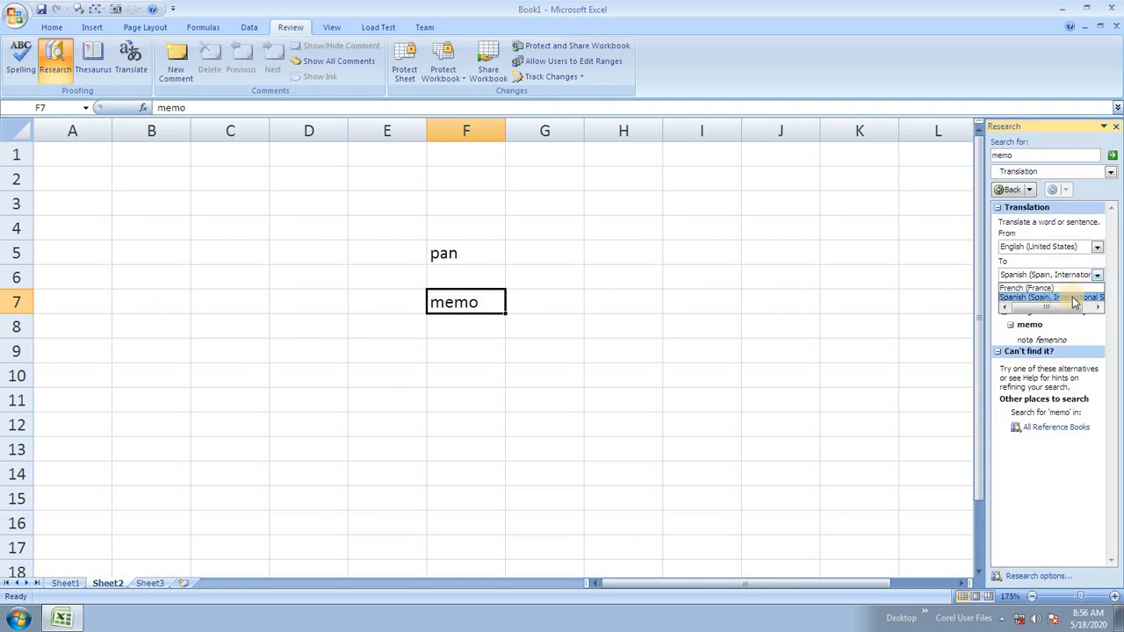
pyautogui.moveTo(1053, 306); pyautogui.dragTo(1063, 306)
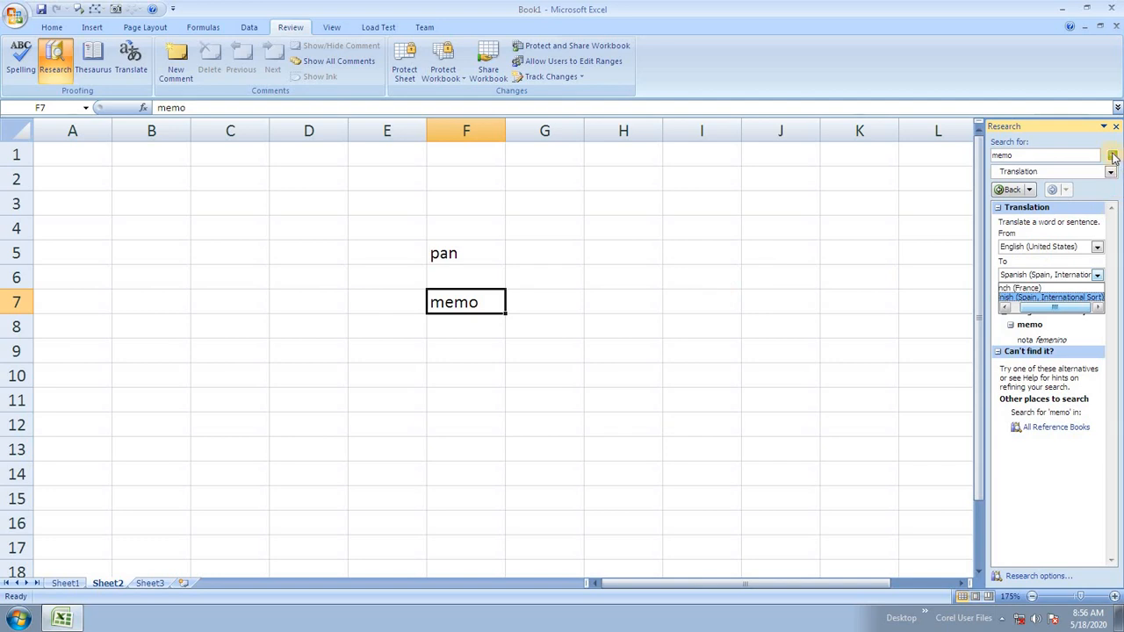
pyautogui.click(1115, 130)
# Clear 'pan' and 'memo' from E4:G9 and close the Research pane.
pyautogui.moveTo(351, 231); pyautogui.dragTo(542, 343)
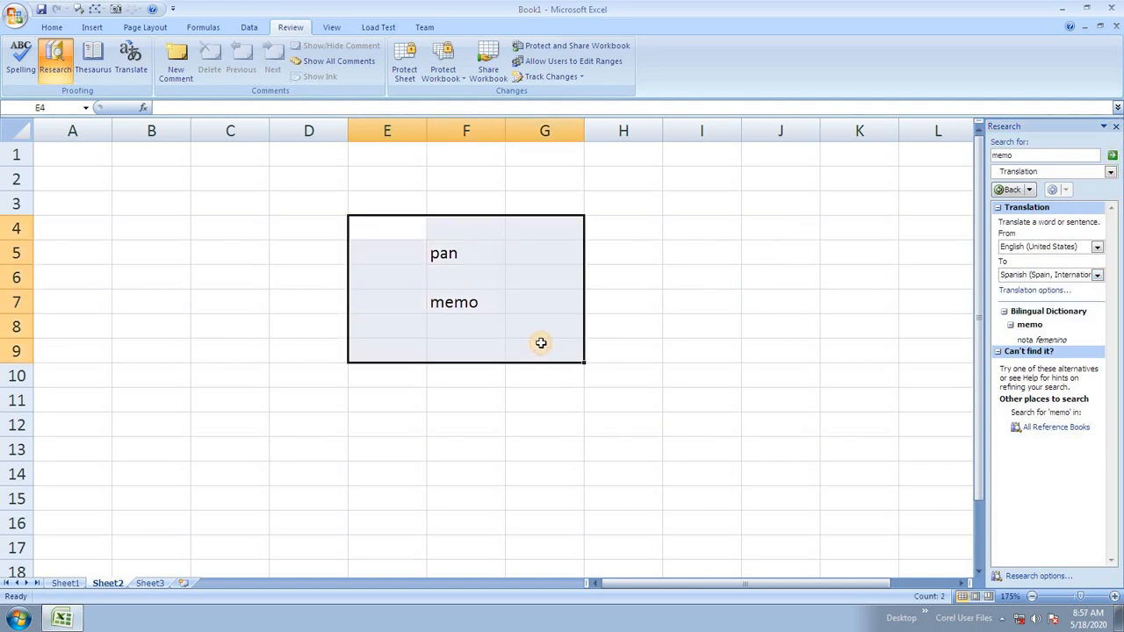
pyautogui.press('Delete')
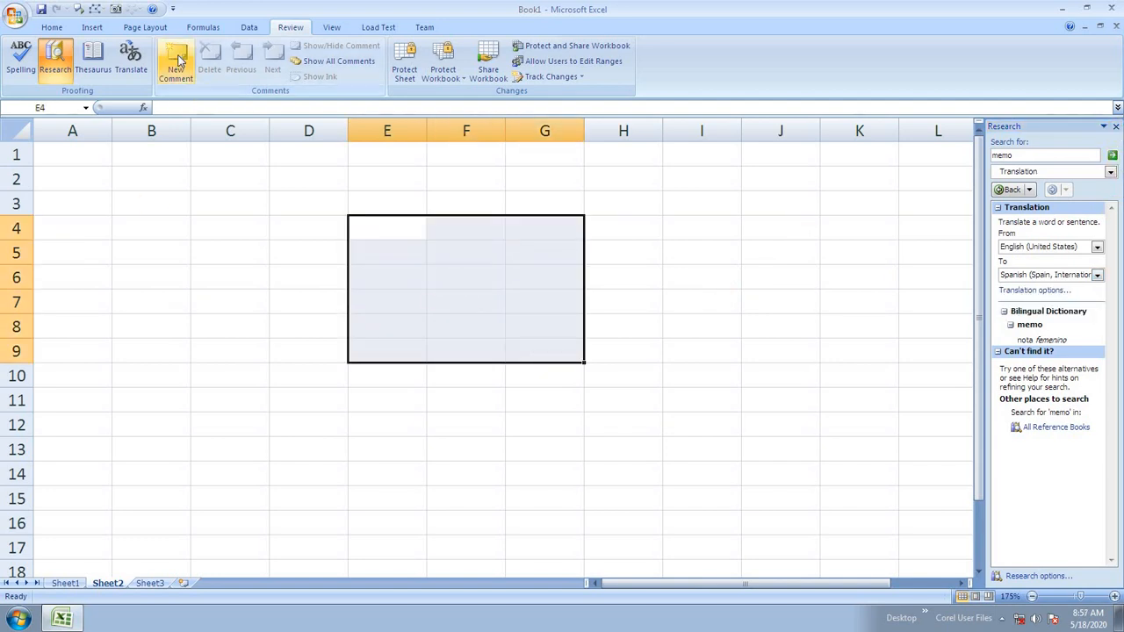
pyautogui.click(469, 334)
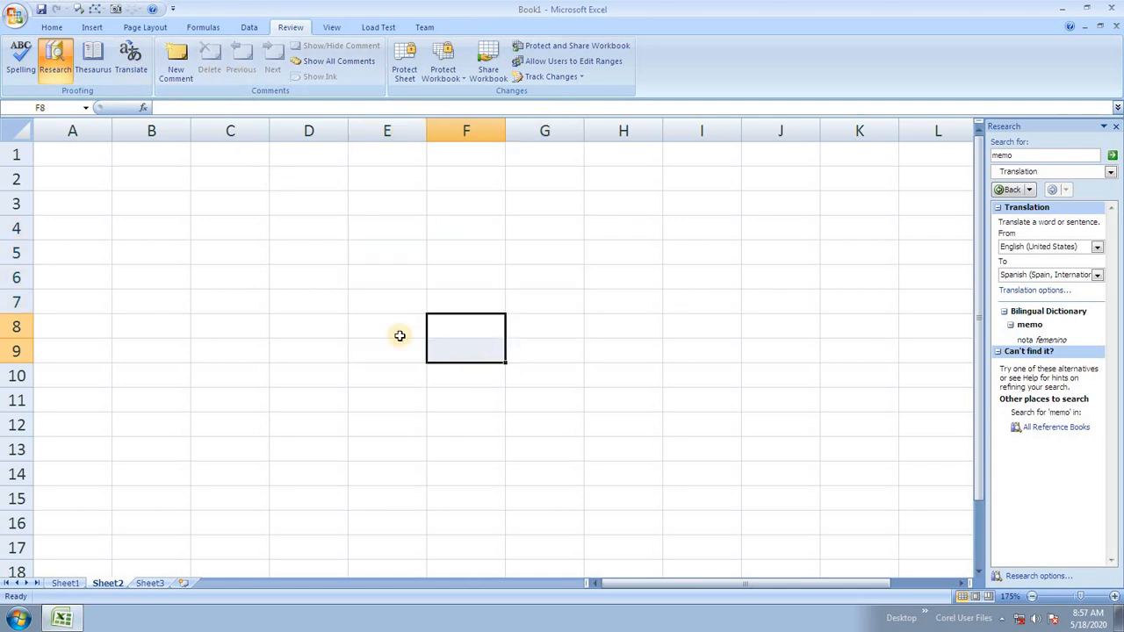
pyautogui.click(383, 328)
pyautogui.click(334, 276)
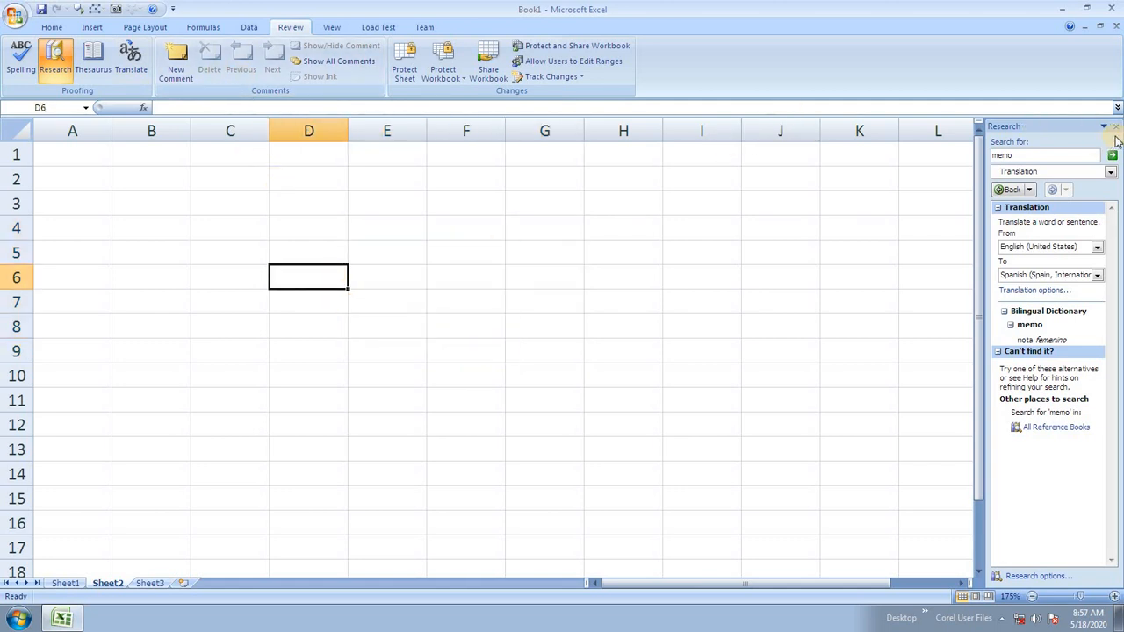
pyautogui.click(1119, 128)
# Enter the heading 'Rollno' in cell A1.
pyautogui.click(66, 156)
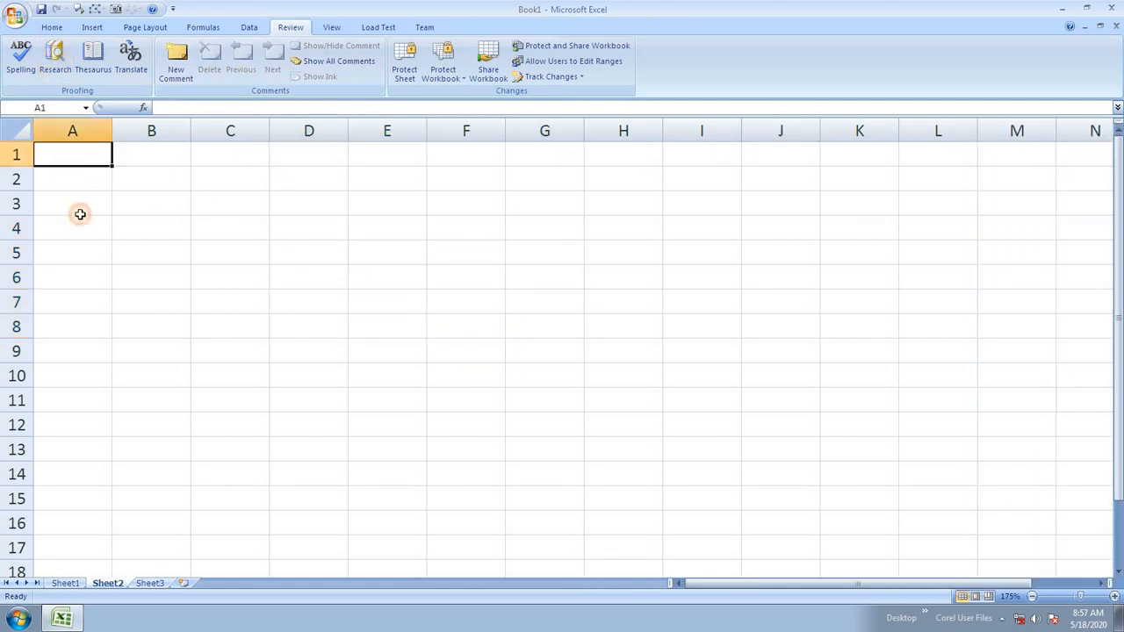
pyautogui.click(88, 231)
pyautogui.click(183, 219)
pyautogui.click(352, 293)
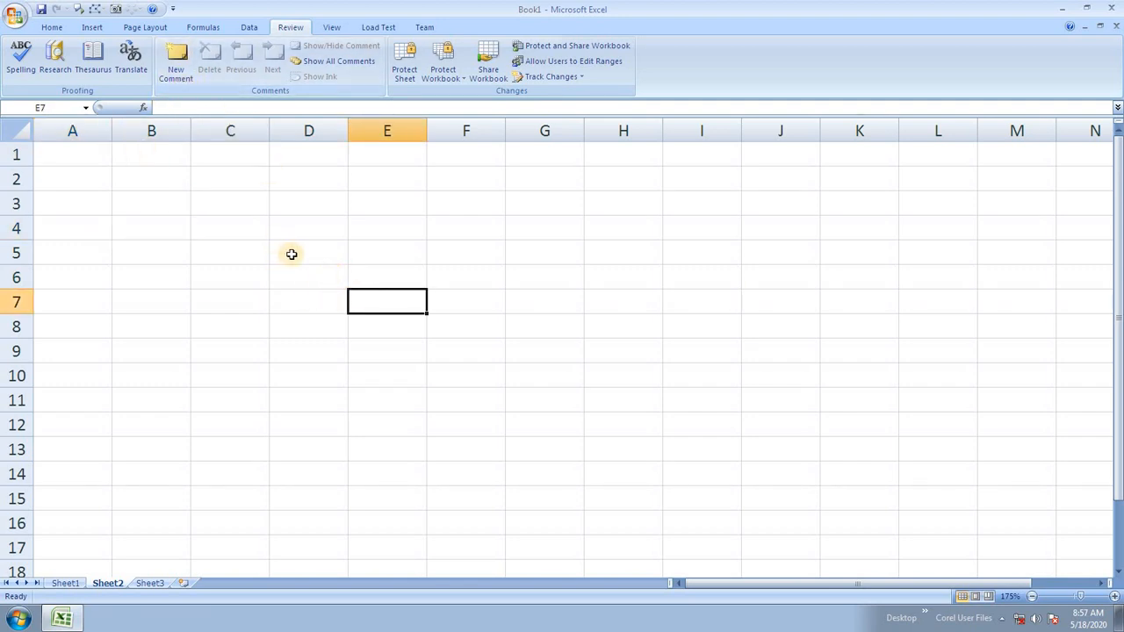
pyautogui.click(336, 199)
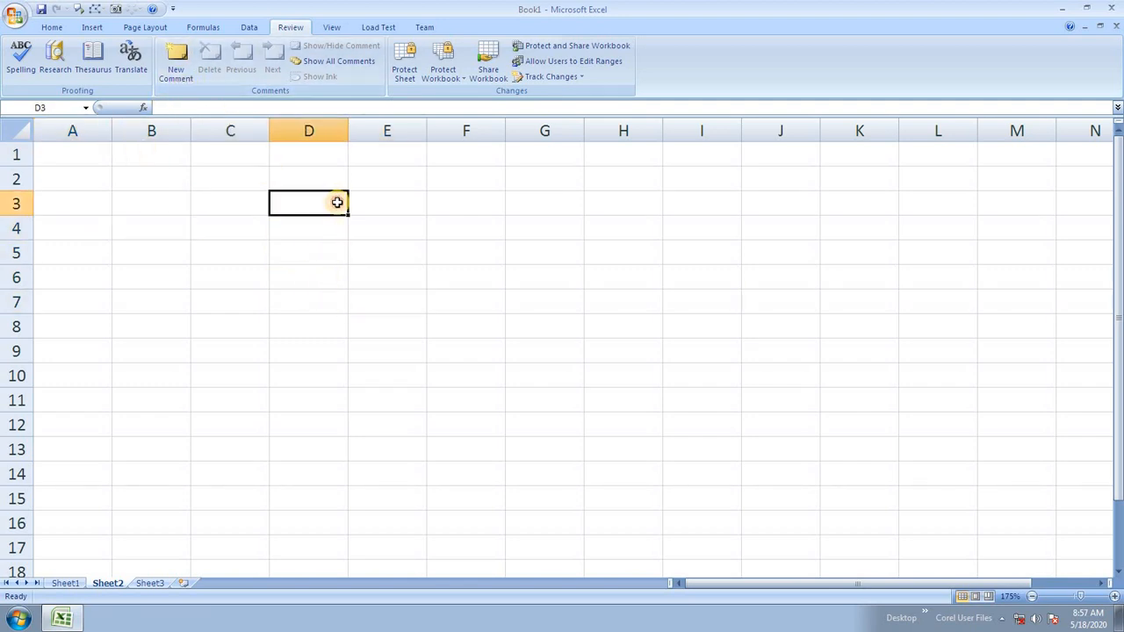
pyautogui.click(93, 163)
pyautogui.write('R')
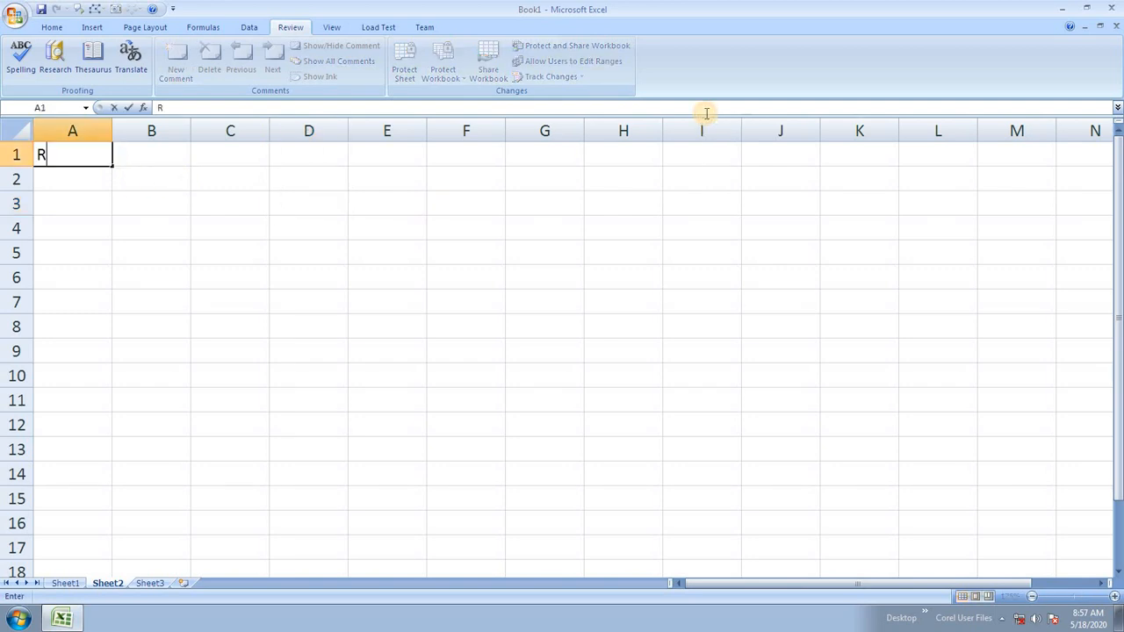
pyautogui.write('ollno')
pyautogui.press('Return')
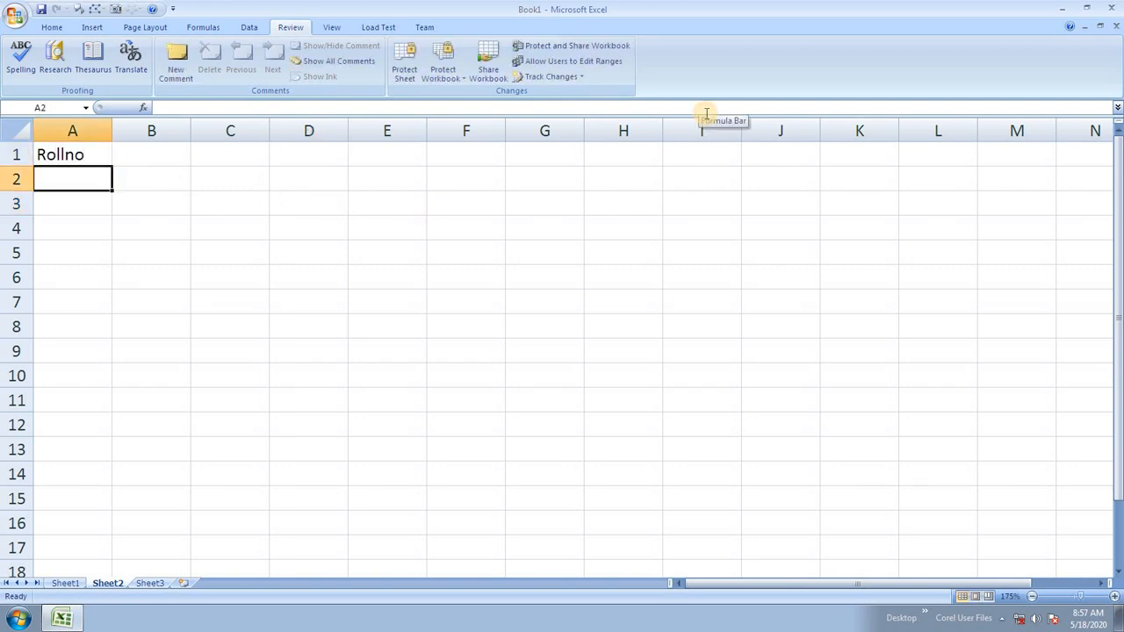
# Fill A2:A4 with the roll numbers 1, 2 and 3.
pyautogui.write('2')
pyautogui.press('Return')
pyautogui.write('3')
pyautogui.press('Return')
pyautogui.press('Up')
pyautogui.press('Up')
pyautogui.write('1')
pyautogui.press('Return')
pyautogui.write('2')
pyautogui.press('Return')
pyautogui.write('3')
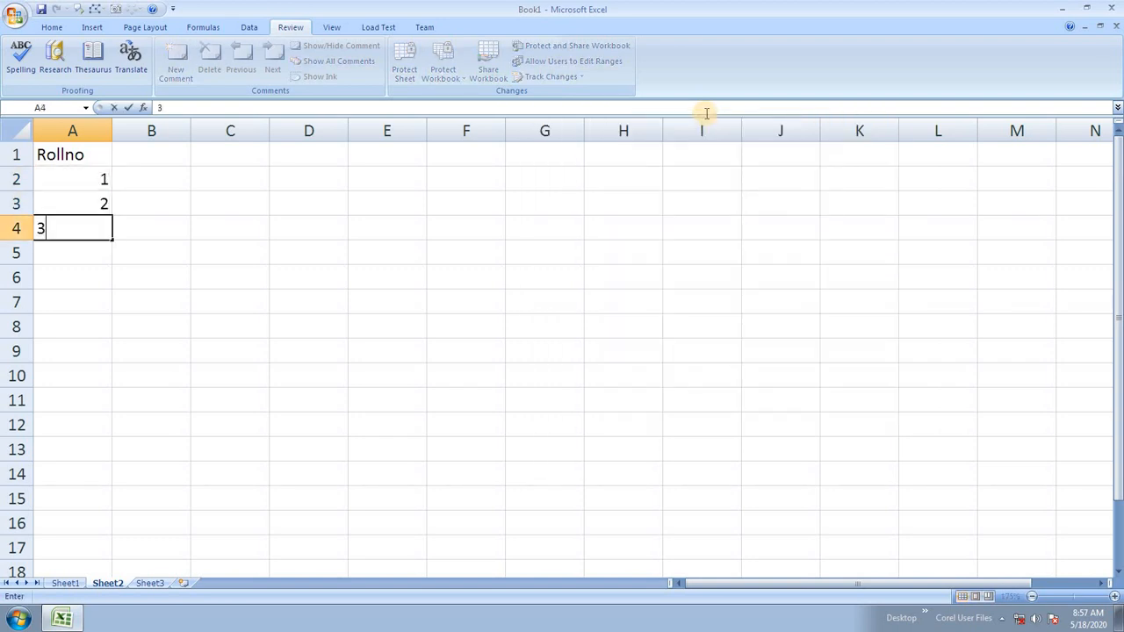
pyautogui.click(176, 268)
pyautogui.click(81, 180)
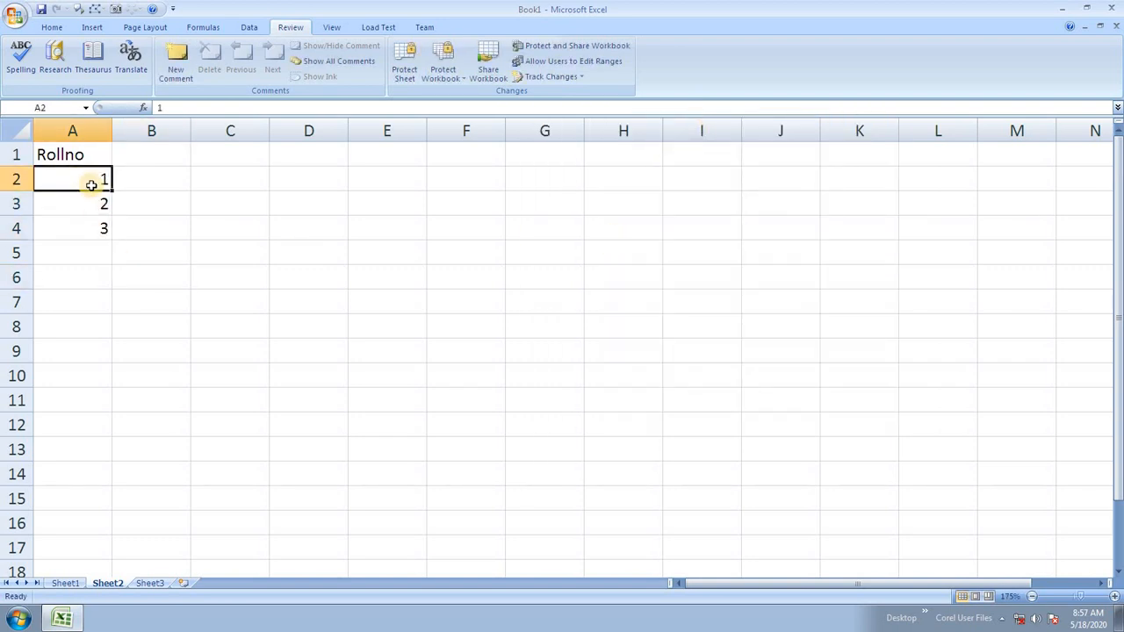
# Add a comment to A2 with the student's name, Course : HDCS and Fees: 5645.
pyautogui.click(176, 62)
pyautogui.moveTo(189, 172); pyautogui.dragTo(77, 155)
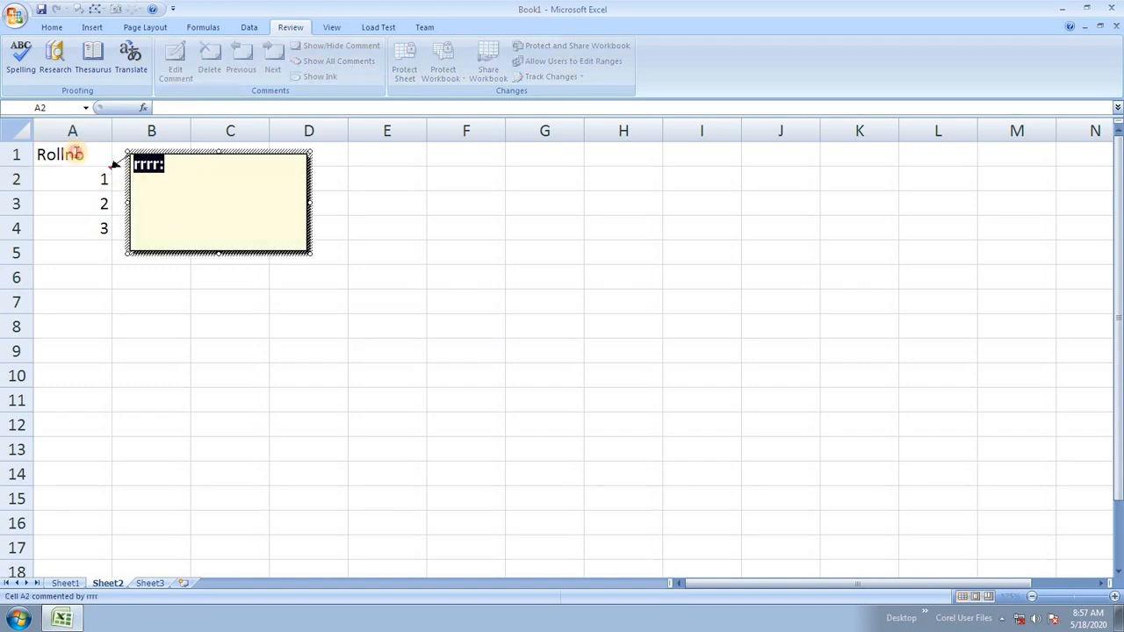
pyautogui.write('Name: Ram')
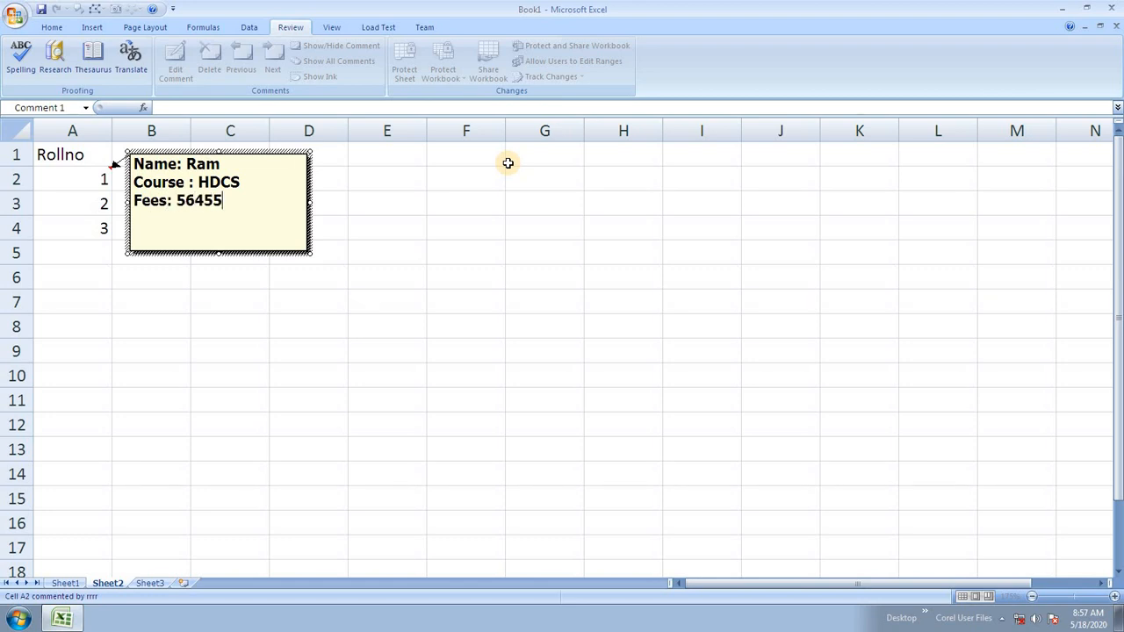
pyautogui.click(495, 271)
pyautogui.moveTo(76, 182)
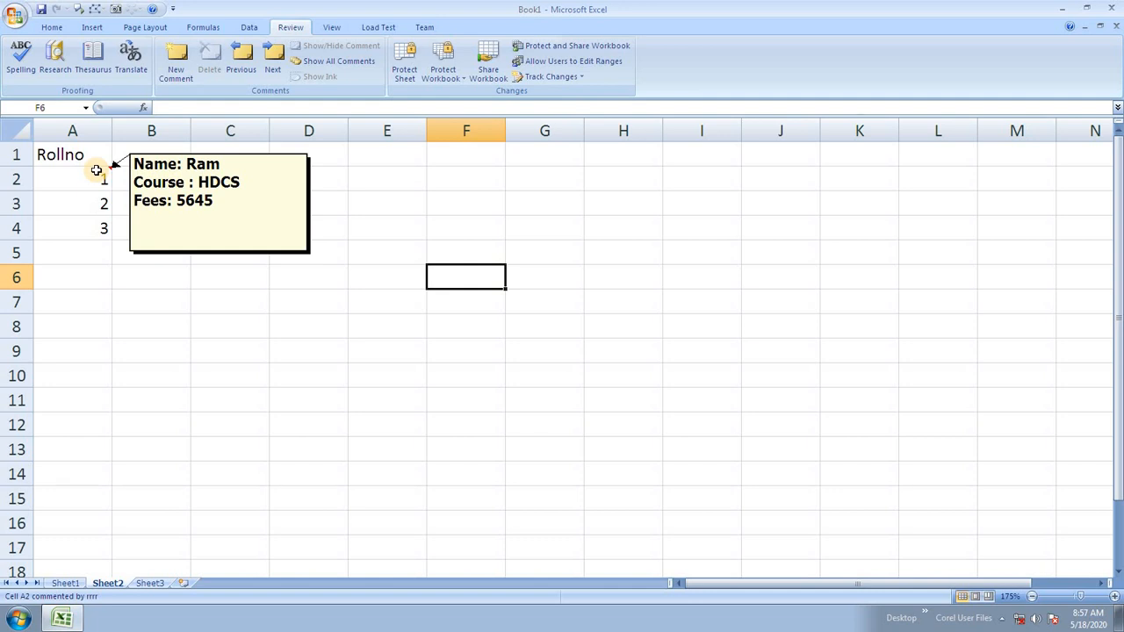
pyautogui.press('Left')
pyautogui.press('Left')
# Copy A2's comment onto A3:A4 using Paste Special with Comments only.
pyautogui.click(103, 170)
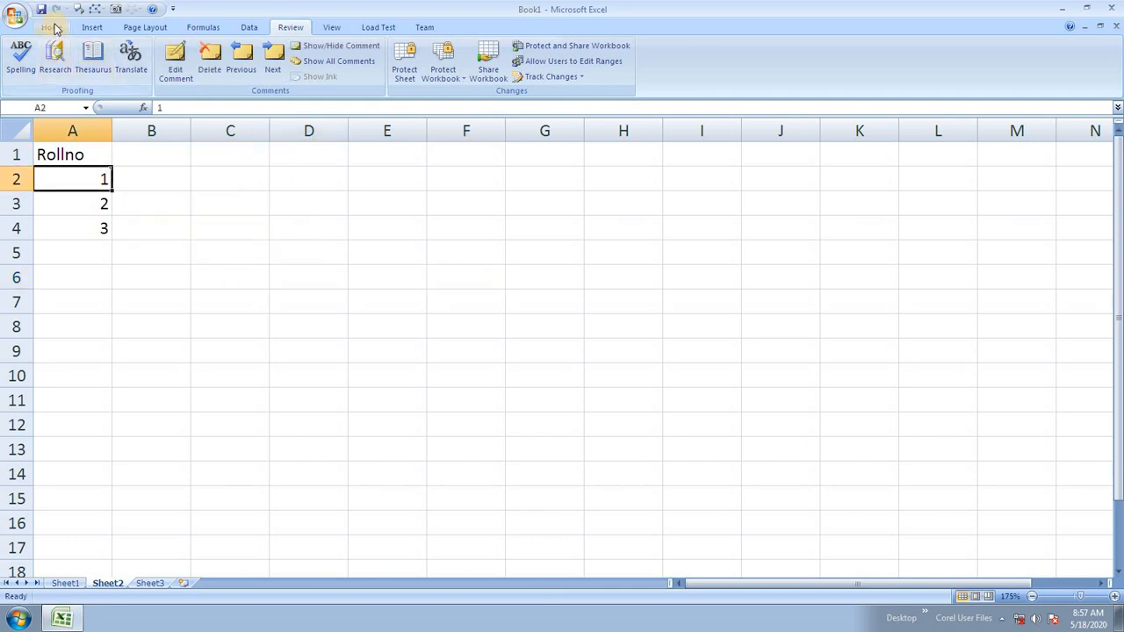
pyautogui.hotkey('ctrl', 'c')
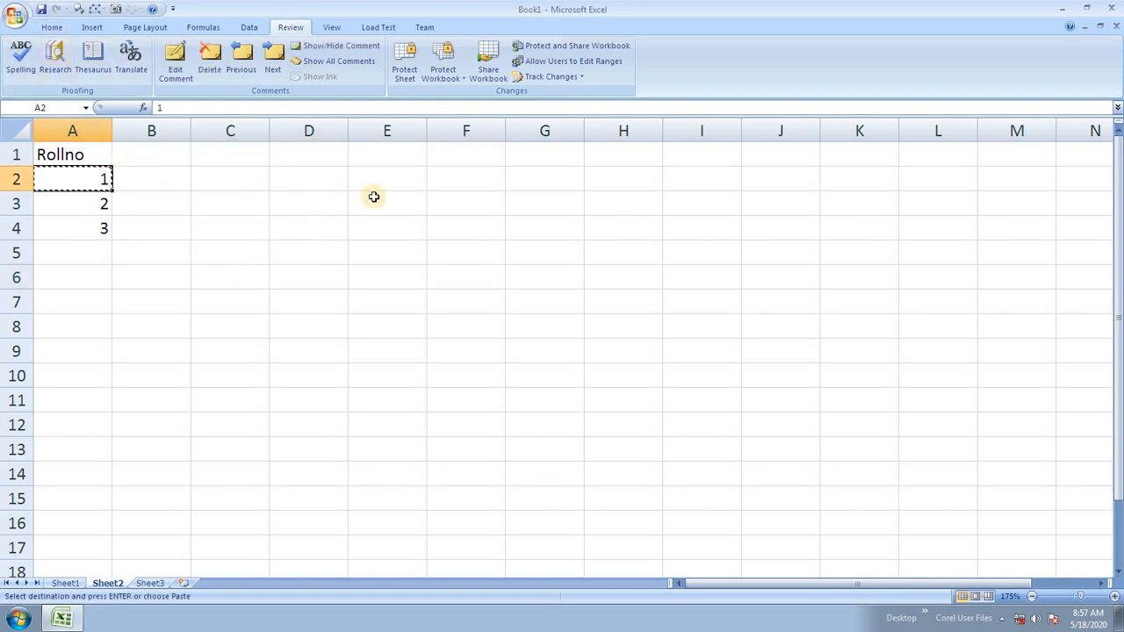
pyautogui.moveTo(83, 210); pyautogui.dragTo(76, 223)
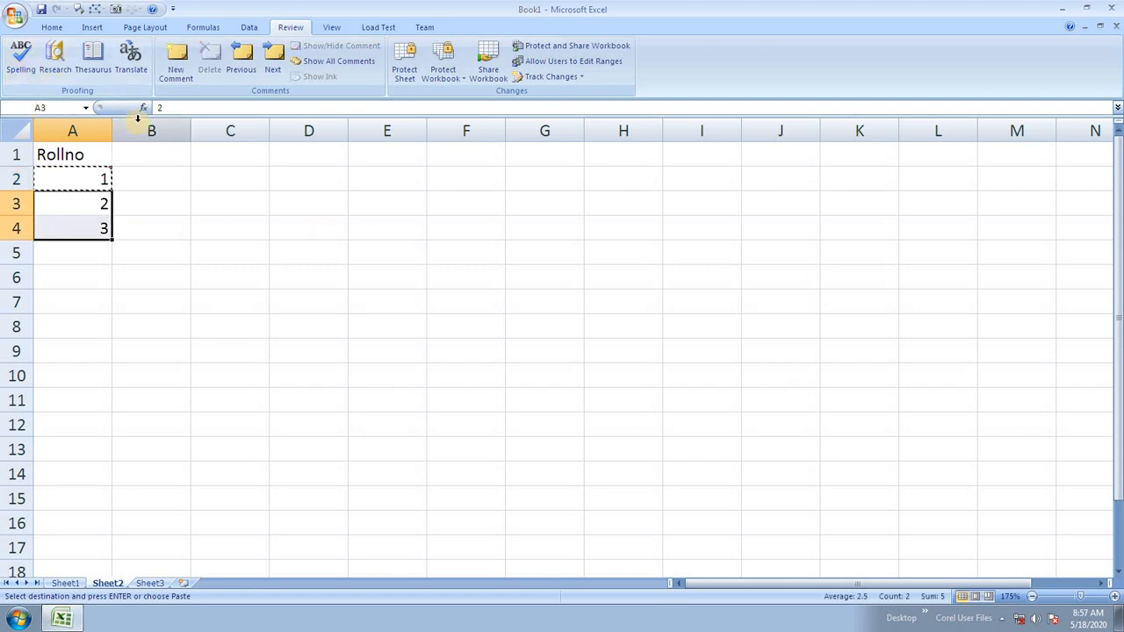
pyautogui.hotkey('ctrl', 'alt', 'v')
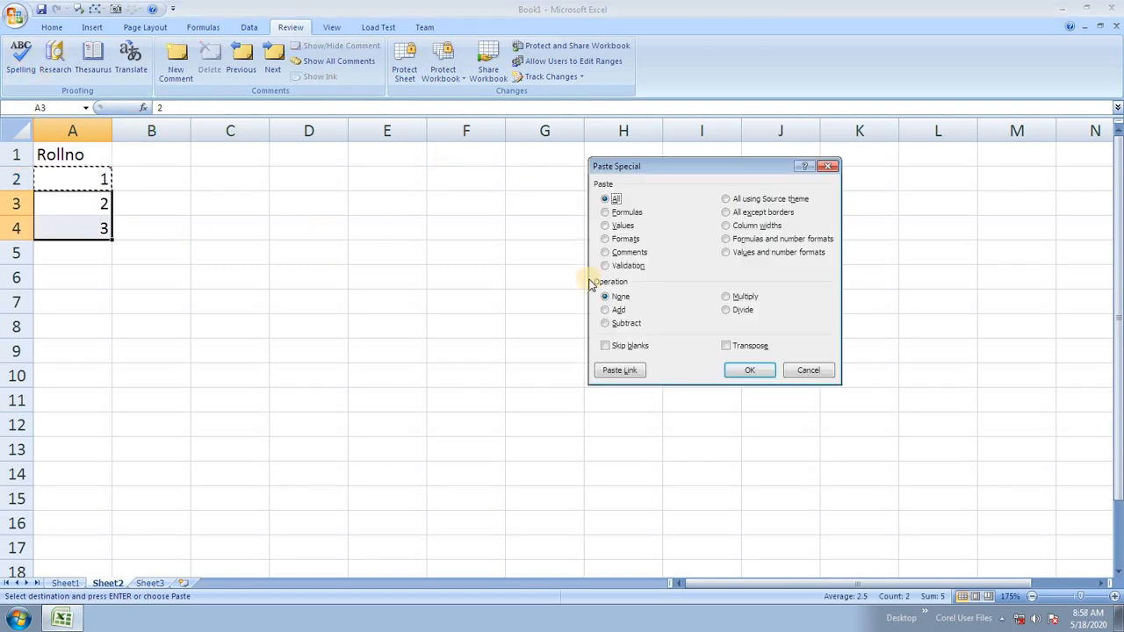
pyautogui.click(623, 252)
pyautogui.click(725, 366)
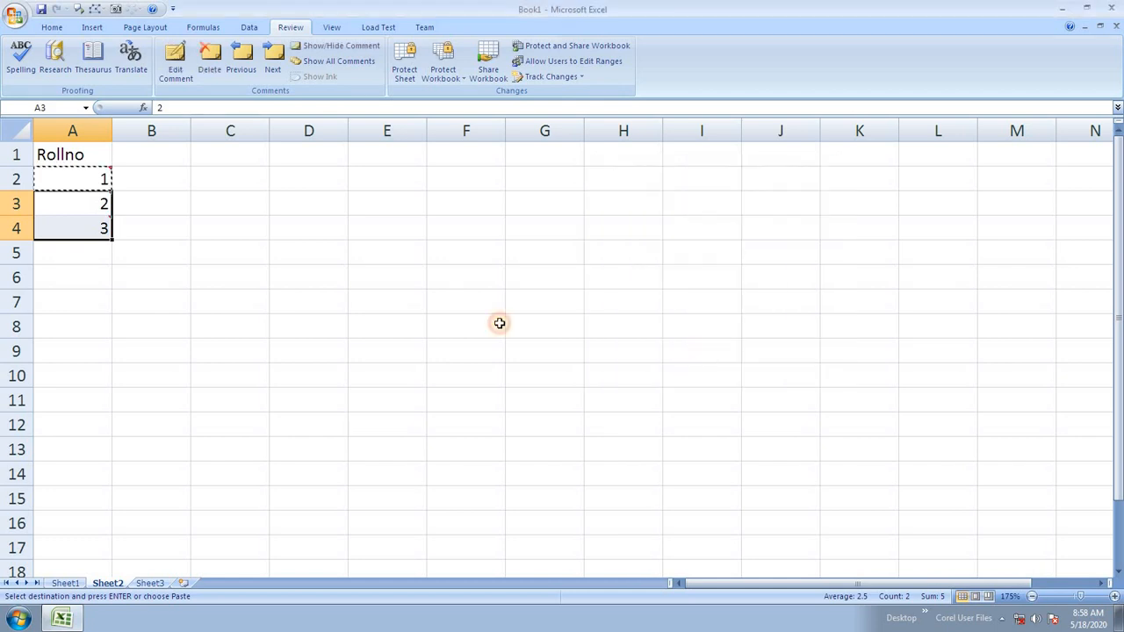
pyautogui.click(308, 301)
pyautogui.press('Escape')
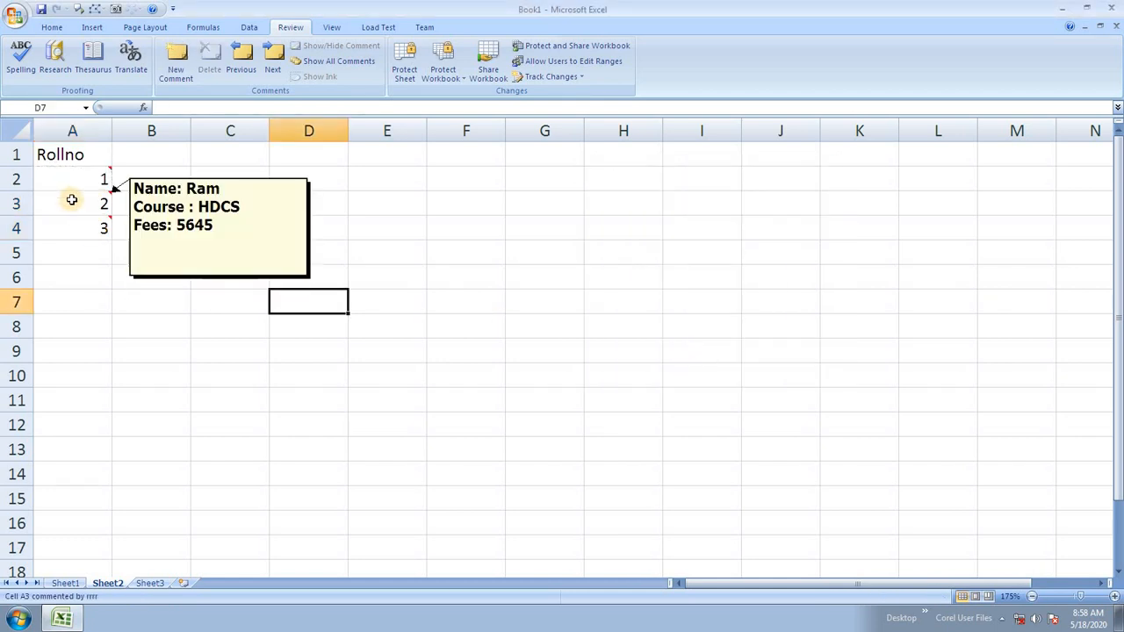
# Edit A3's comment with a different student name, course HDFA and fees 15645.
pyautogui.click(102, 204)
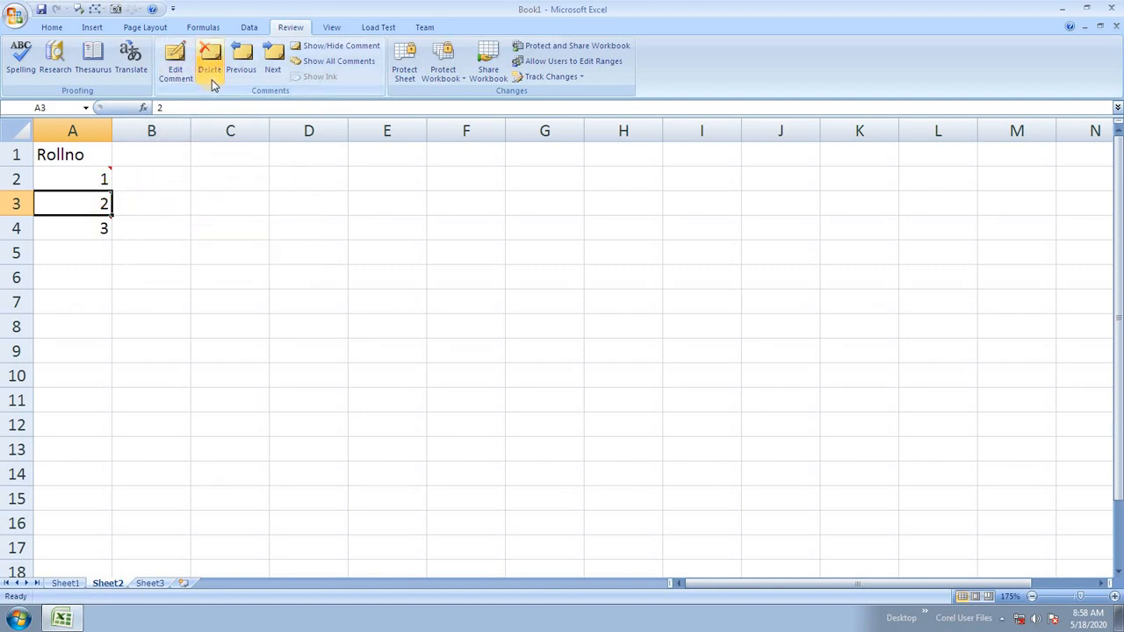
pyautogui.click(357, 50)
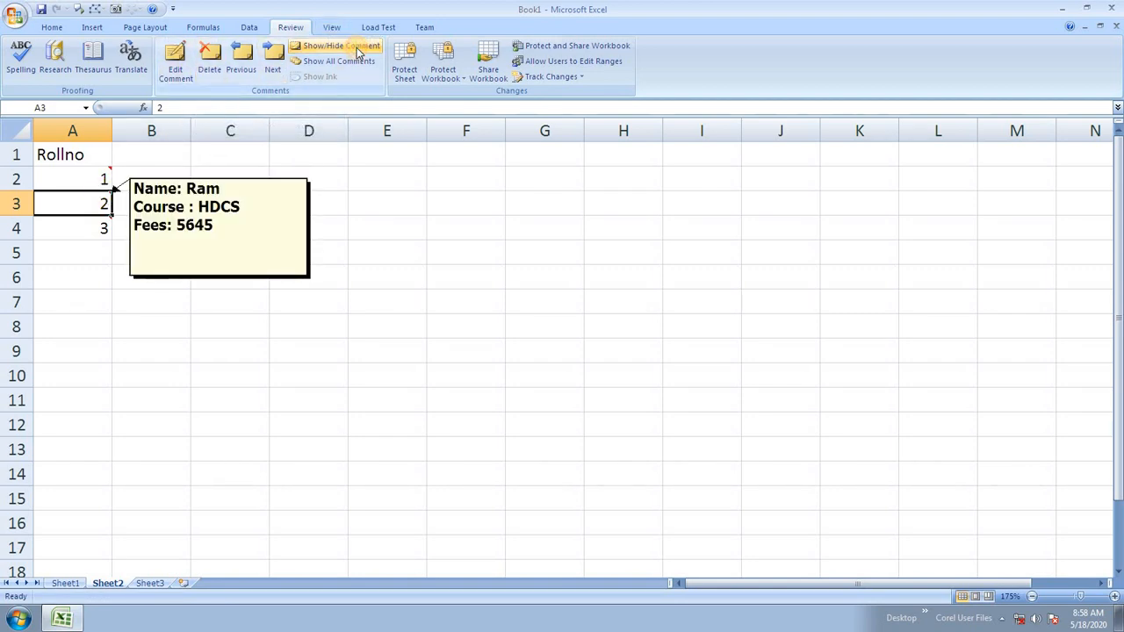
pyautogui.click(222, 187)
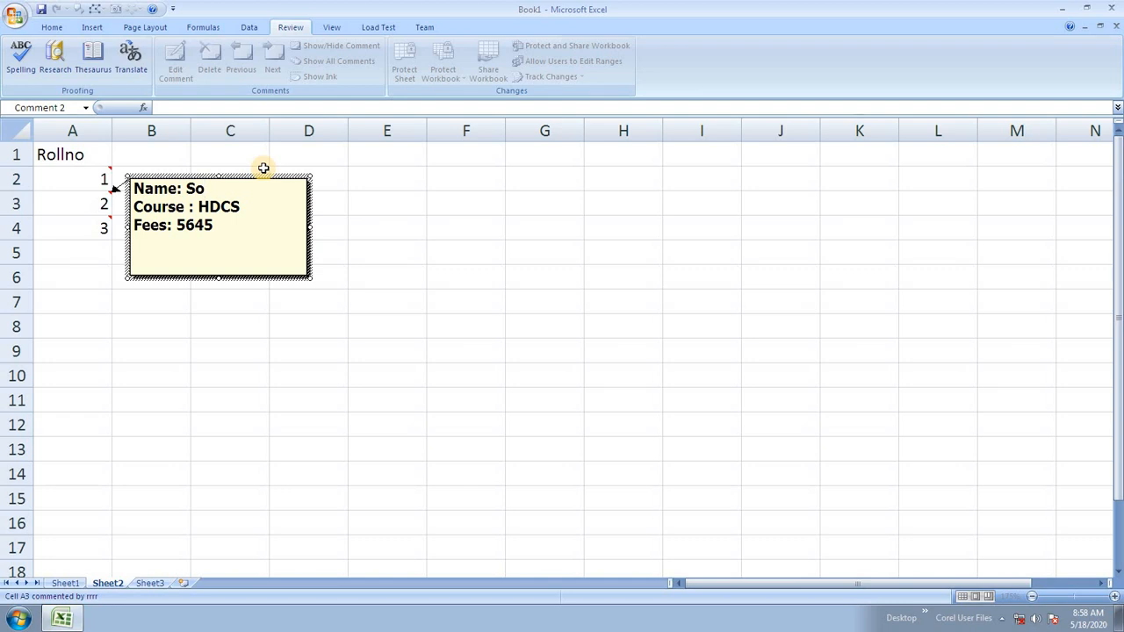
pyautogui.click(241, 204)
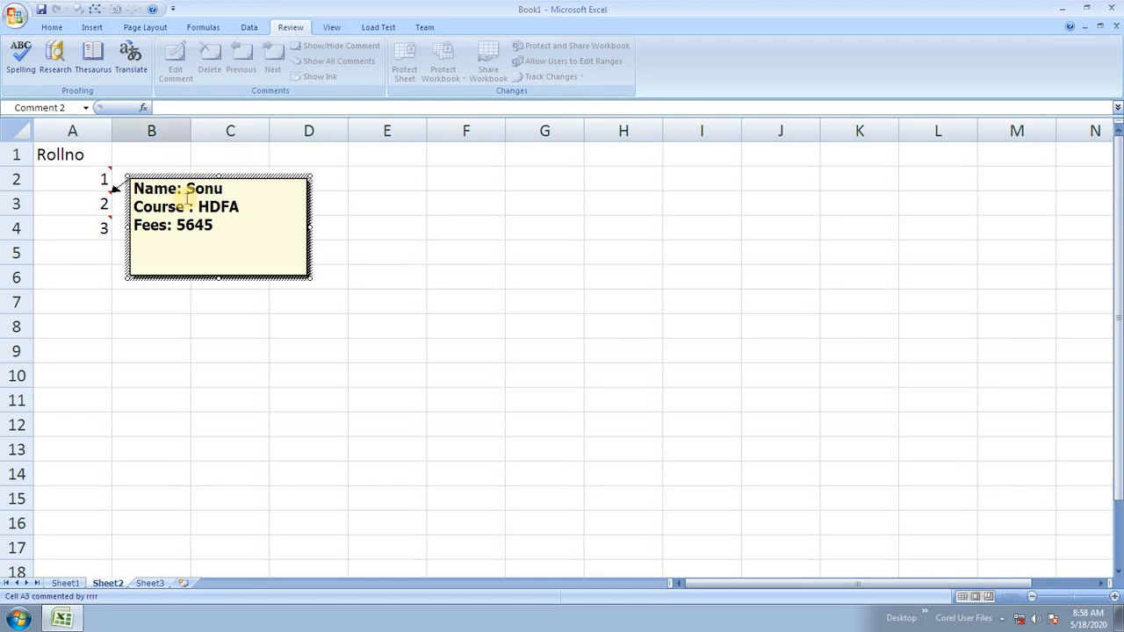
pyautogui.click(177, 225)
pyautogui.write('1')
pyautogui.click(307, 301)
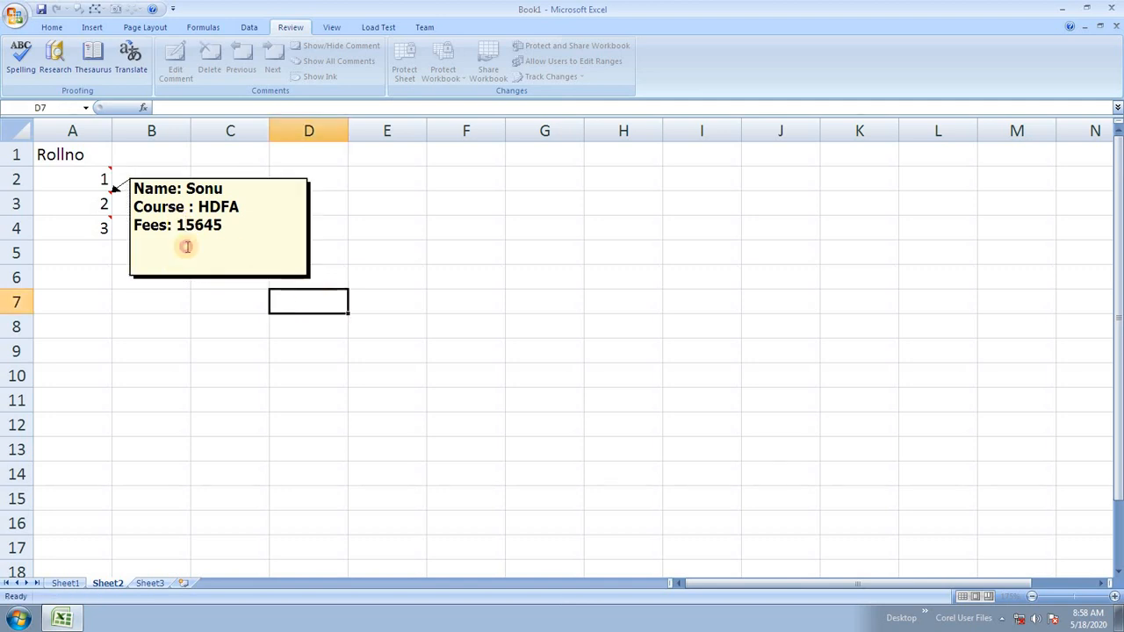
# Edit A4's comment to list course OA with fees 564, then hide all comments.
pyautogui.click(96, 226)
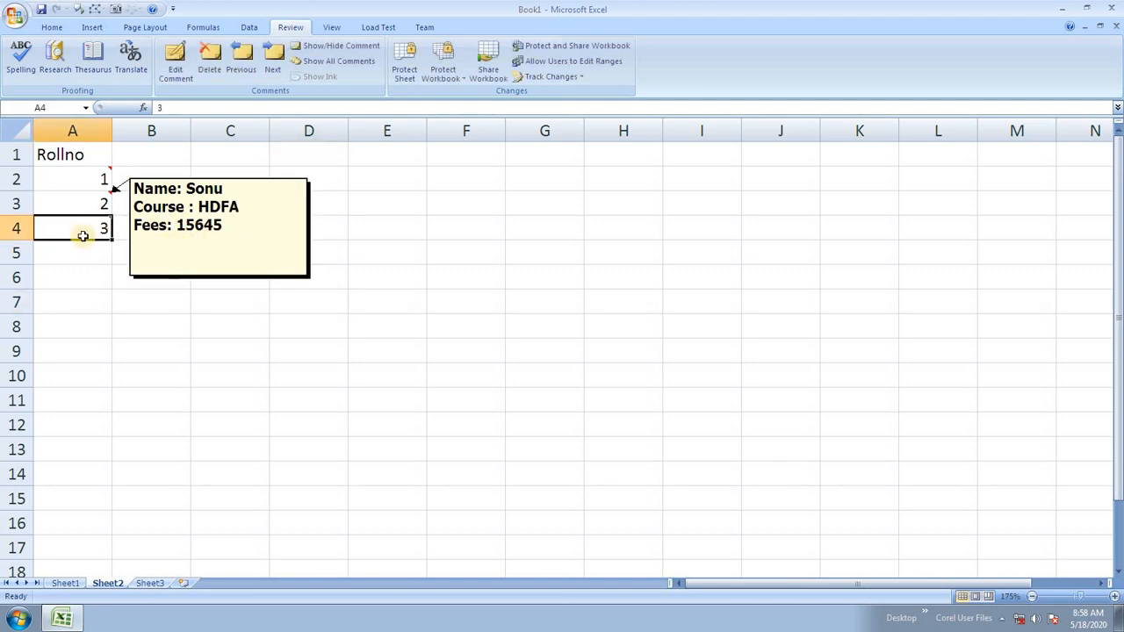
pyautogui.moveTo(79, 230)
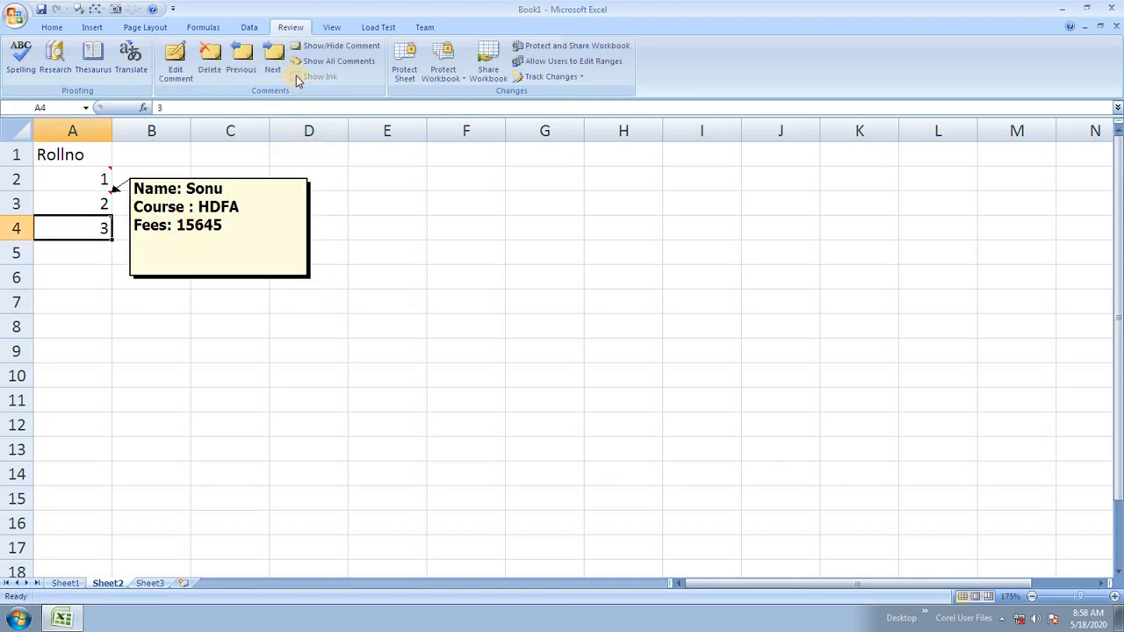
pyautogui.click(329, 46)
pyautogui.click(221, 213)
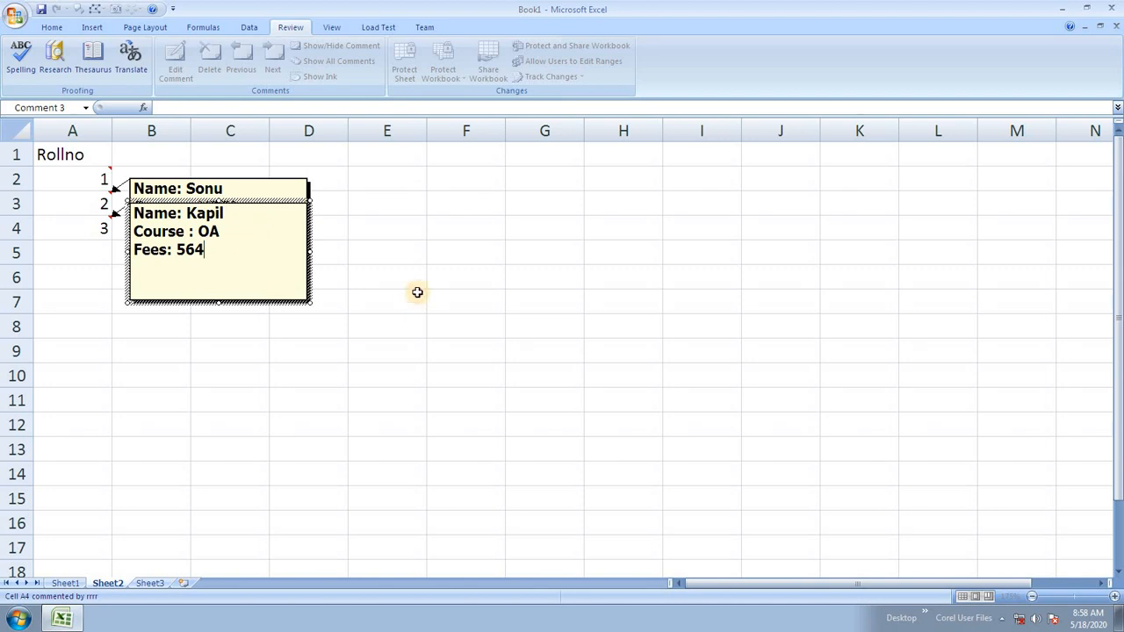
pyautogui.click(416, 295)
pyautogui.click(336, 63)
pyautogui.click(336, 64)
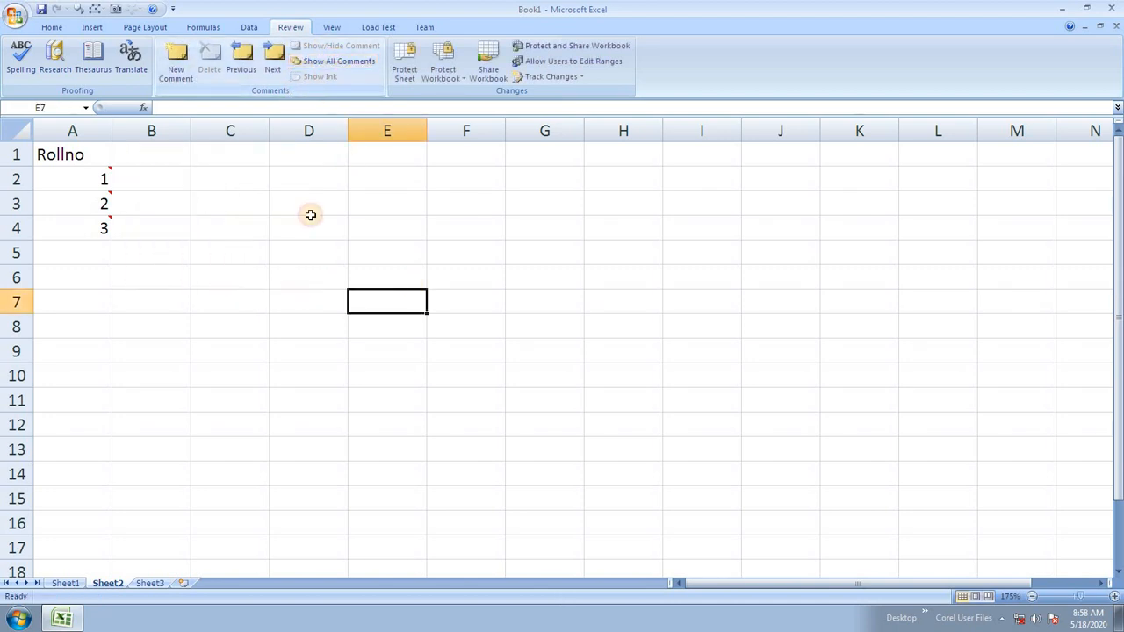
pyautogui.click(303, 349)
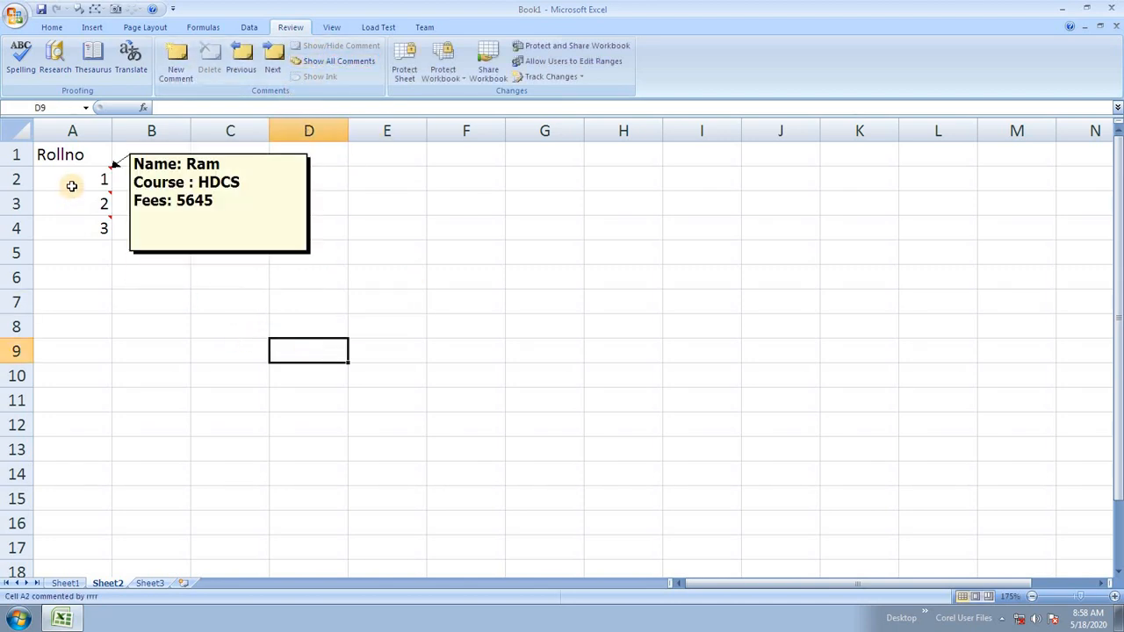
# Enter 2 in cell G3 and the text 'dfg dfgsdfg' in cell H3.
pyautogui.moveTo(73, 207)
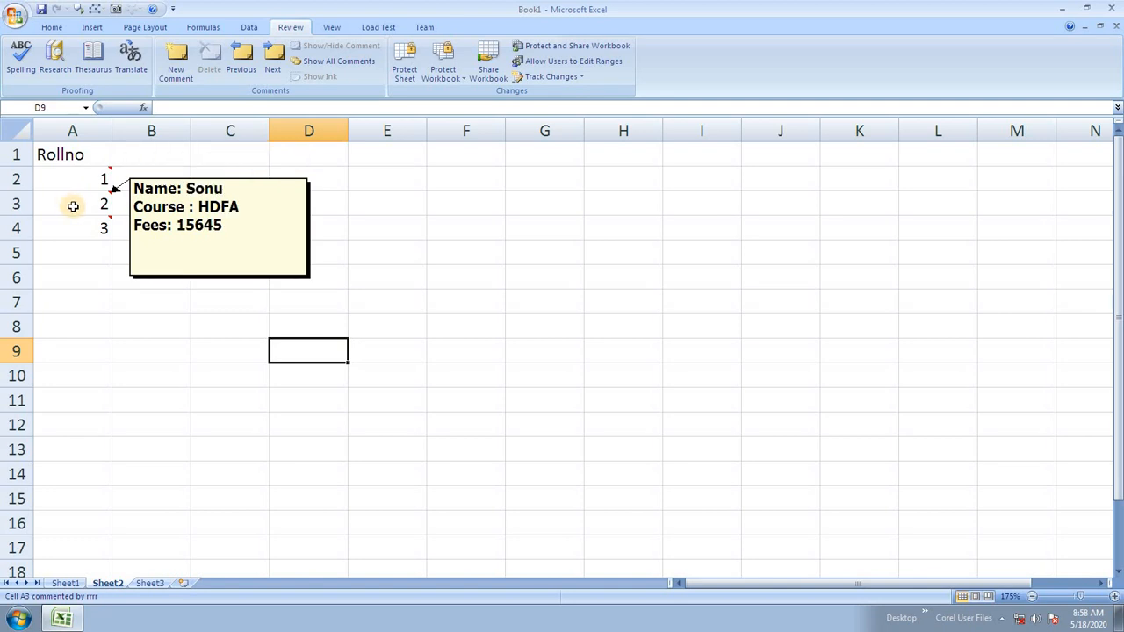
pyautogui.moveTo(76, 228)
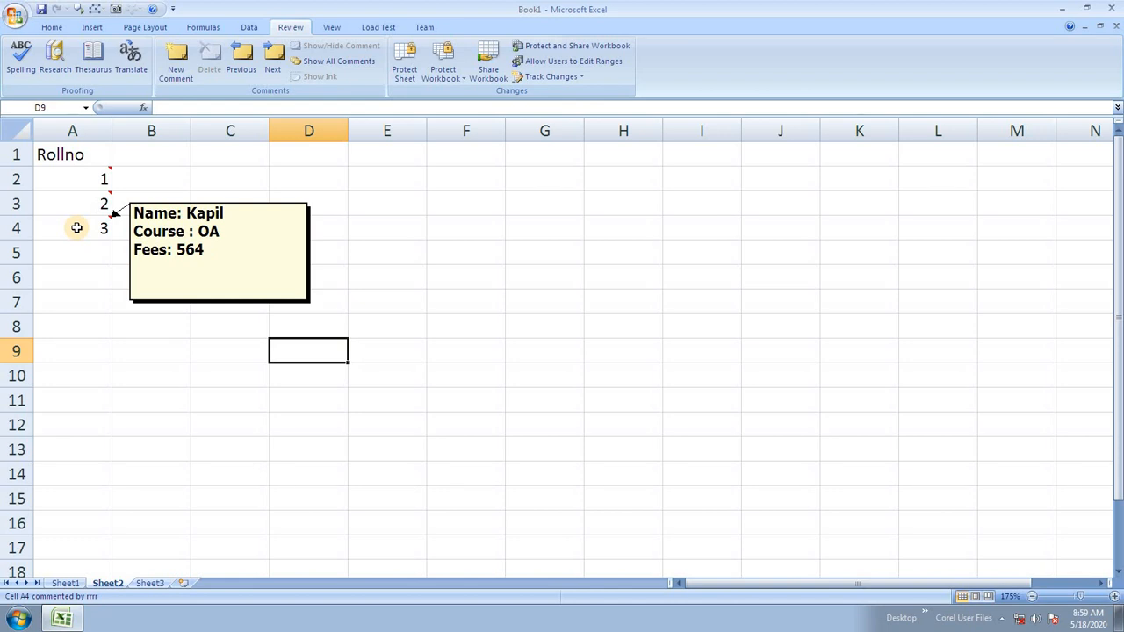
pyautogui.moveTo(404, 204); pyautogui.dragTo(963, 175)
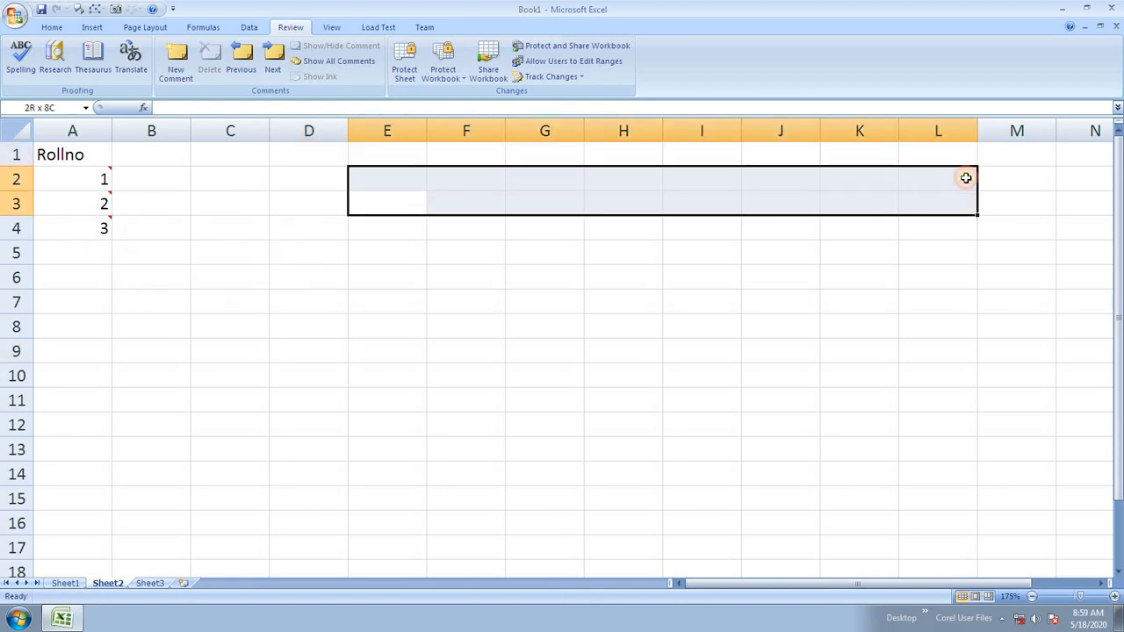
pyautogui.click(238, 233)
pyautogui.click(530, 207)
pyautogui.write('2')
pyautogui.click(604, 207)
pyautogui.write('dfg dfgsdf')
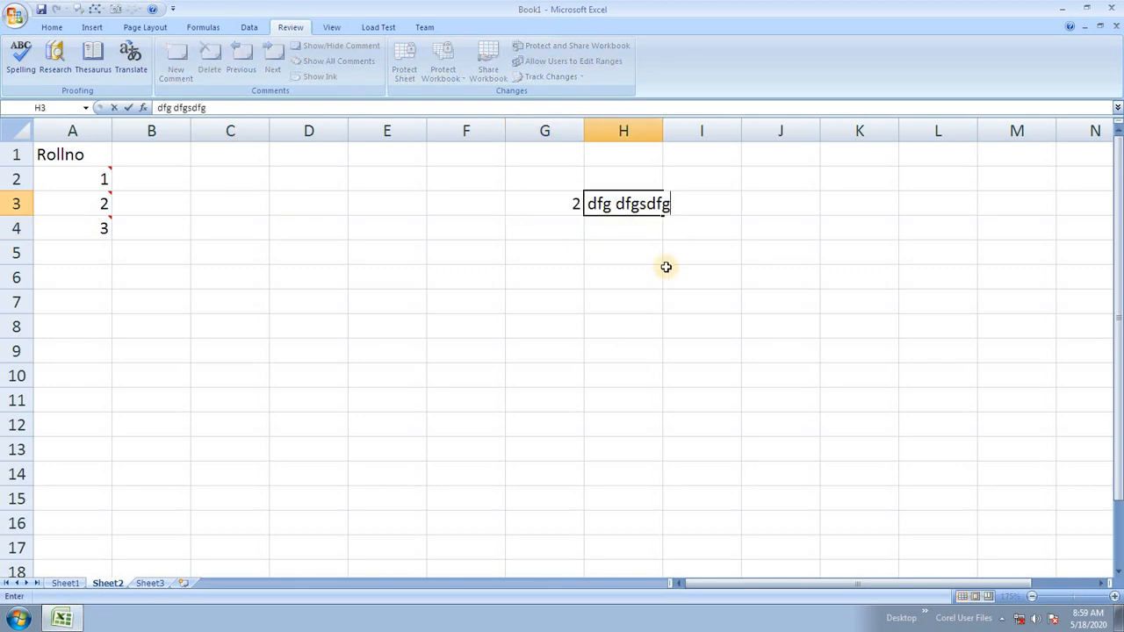
pyautogui.write('g')
pyautogui.click(666, 274)
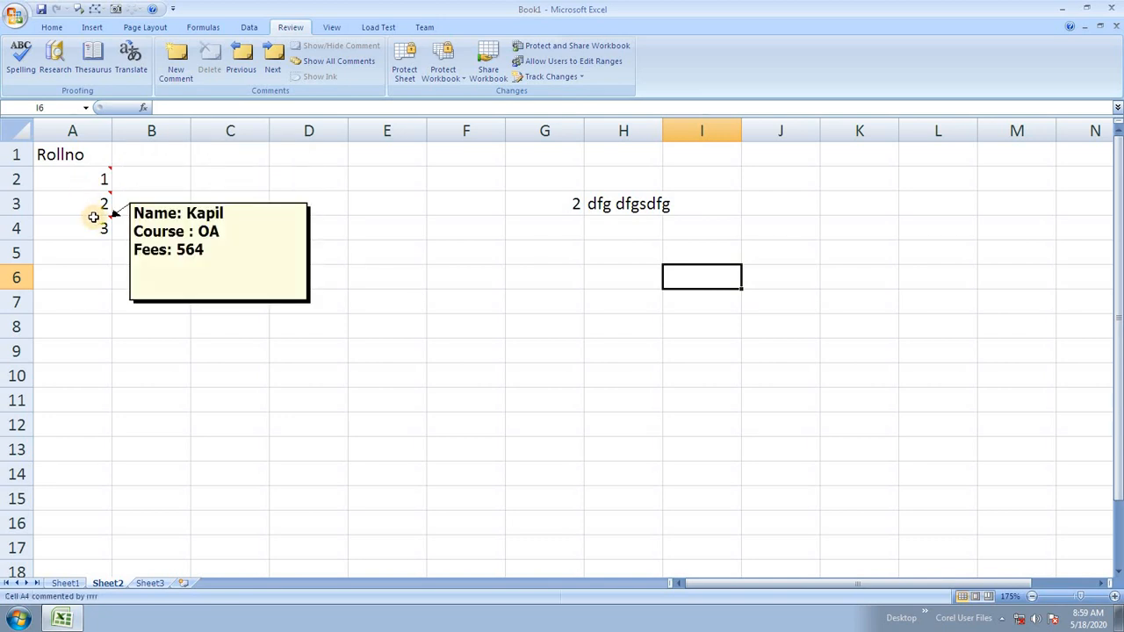
pyautogui.click(172, 247)
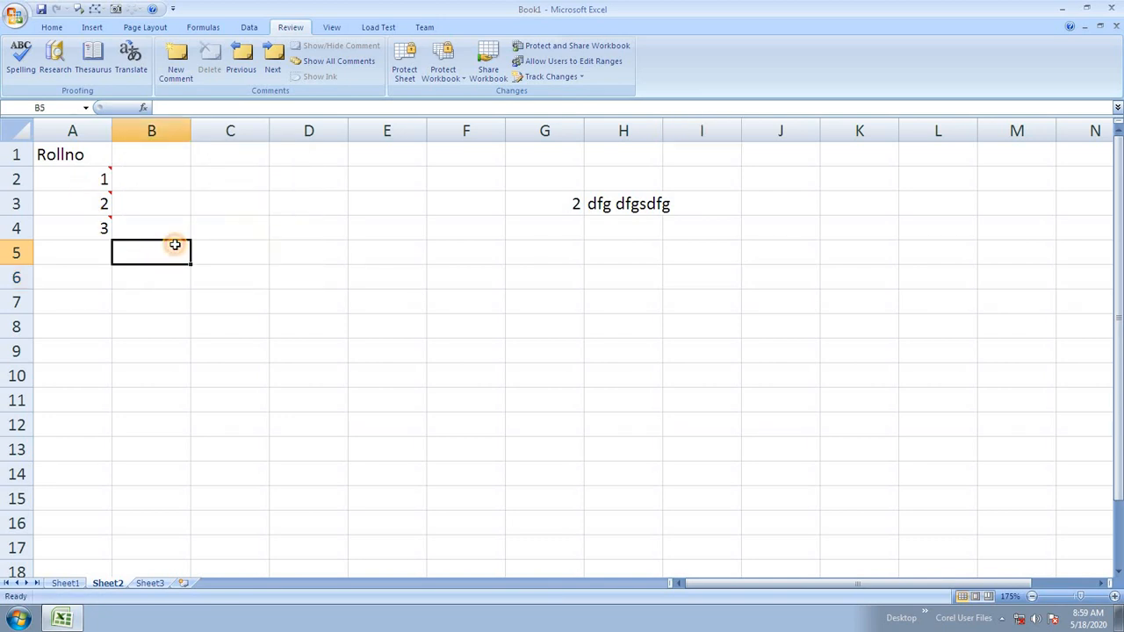
pyautogui.click(251, 56)
pyautogui.click(251, 57)
pyautogui.click(251, 56)
pyautogui.click(278, 58)
pyautogui.click(278, 58)
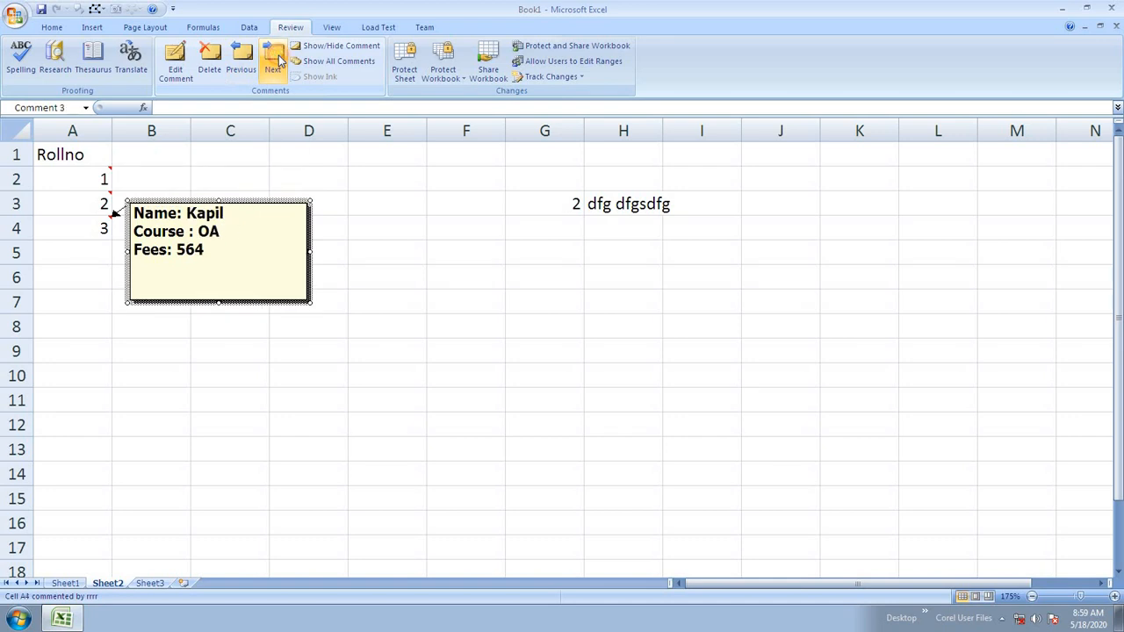
pyautogui.click(277, 58)
pyautogui.press('Escape')
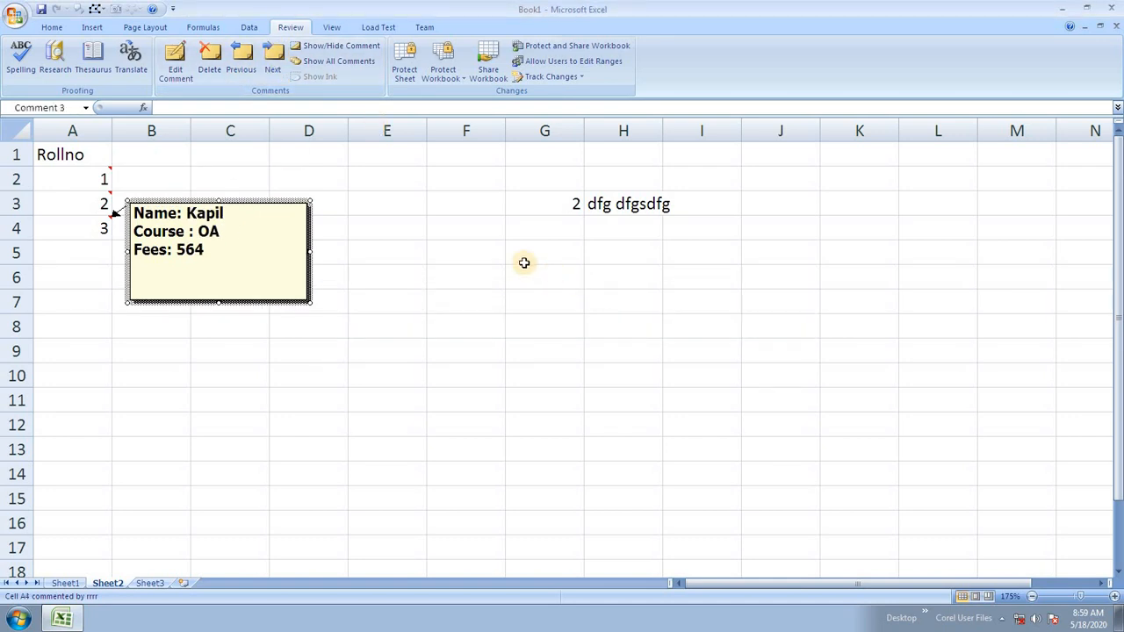
pyautogui.click(493, 295)
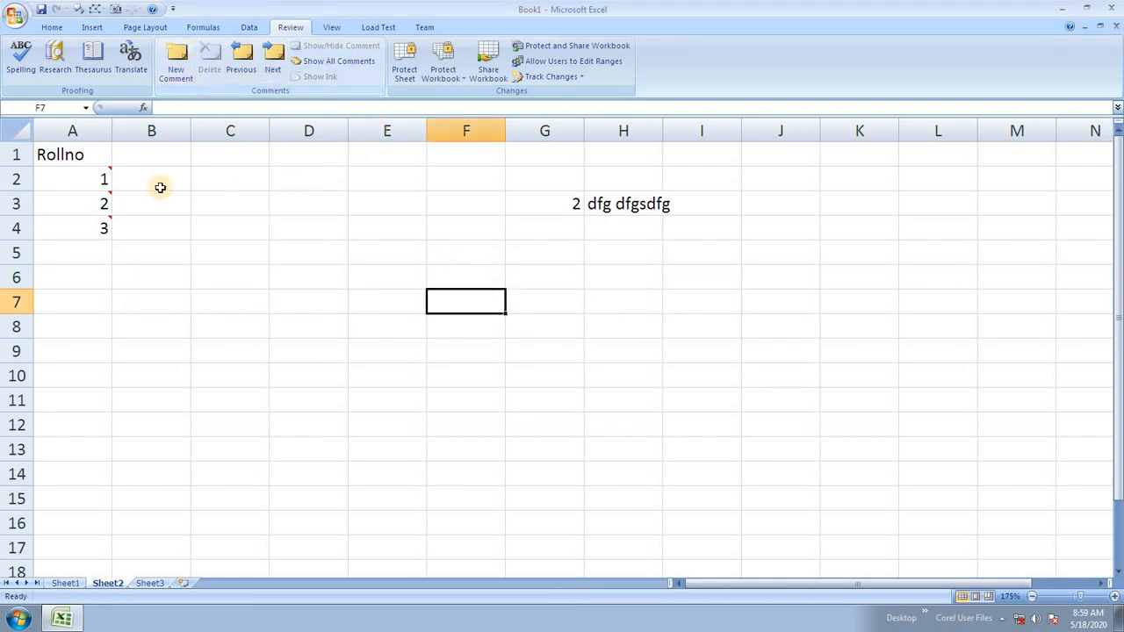
pyautogui.click(88, 226)
pyautogui.click(209, 61)
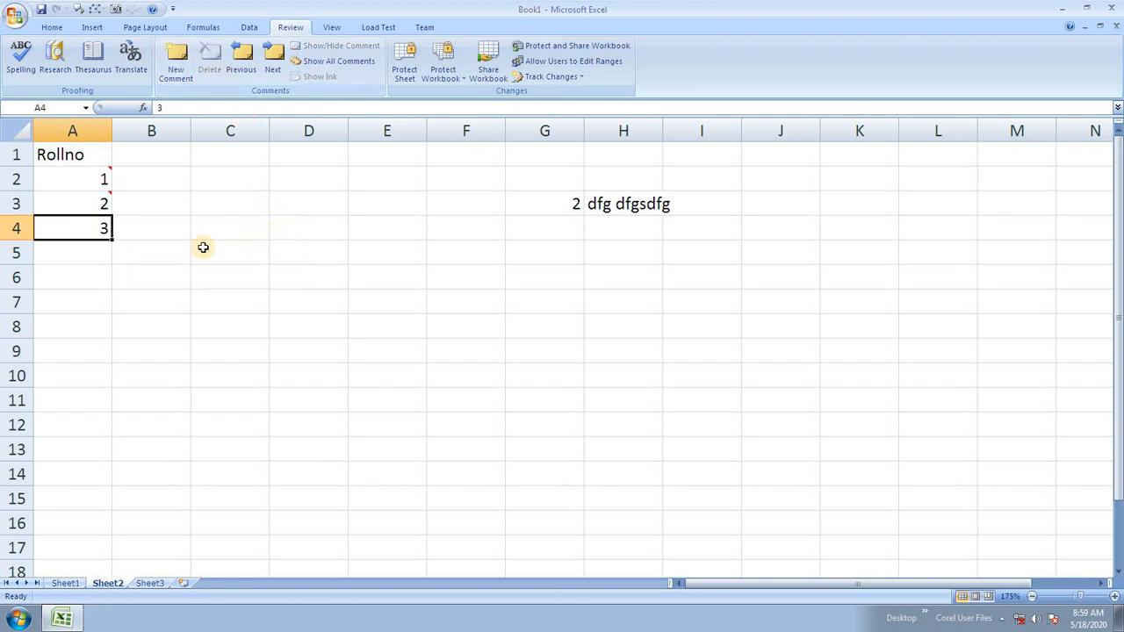
pyautogui.moveTo(91, 176); pyautogui.dragTo(87, 206)
pyautogui.click(209, 61)
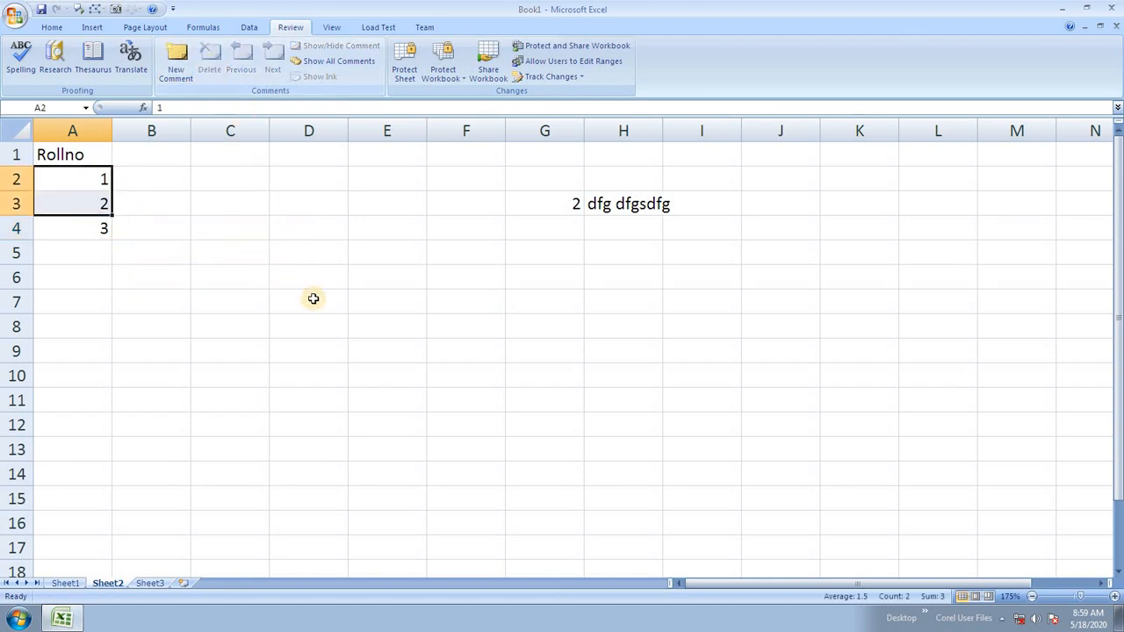
pyautogui.hotkey('ctrl', 'z')
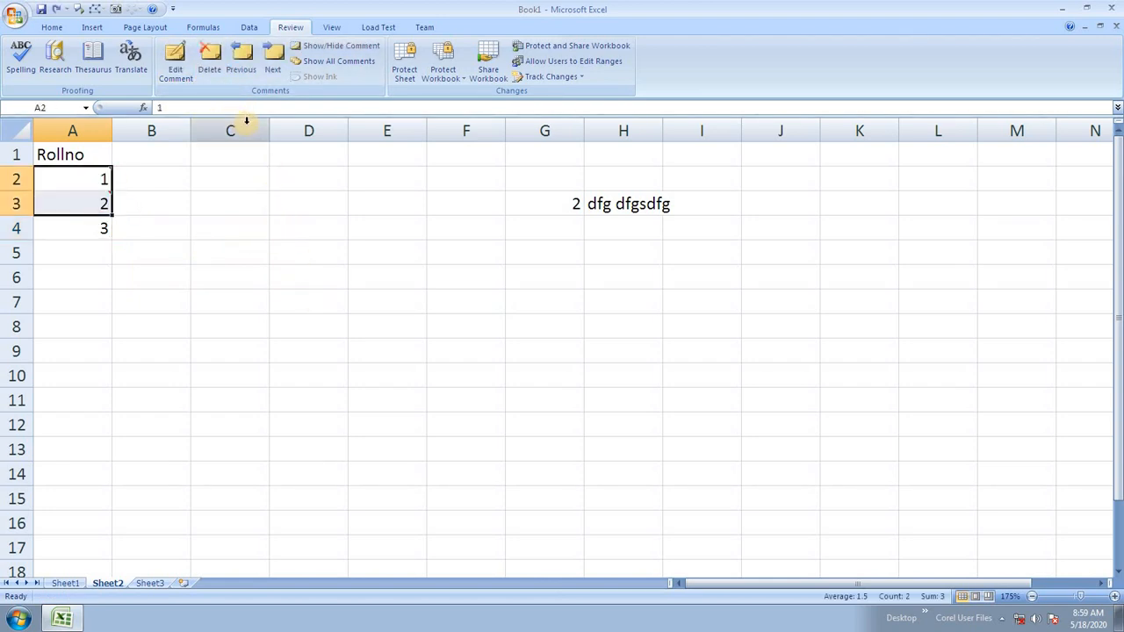
pyautogui.hotkey('ctrl', 'z')
pyautogui.click(249, 226)
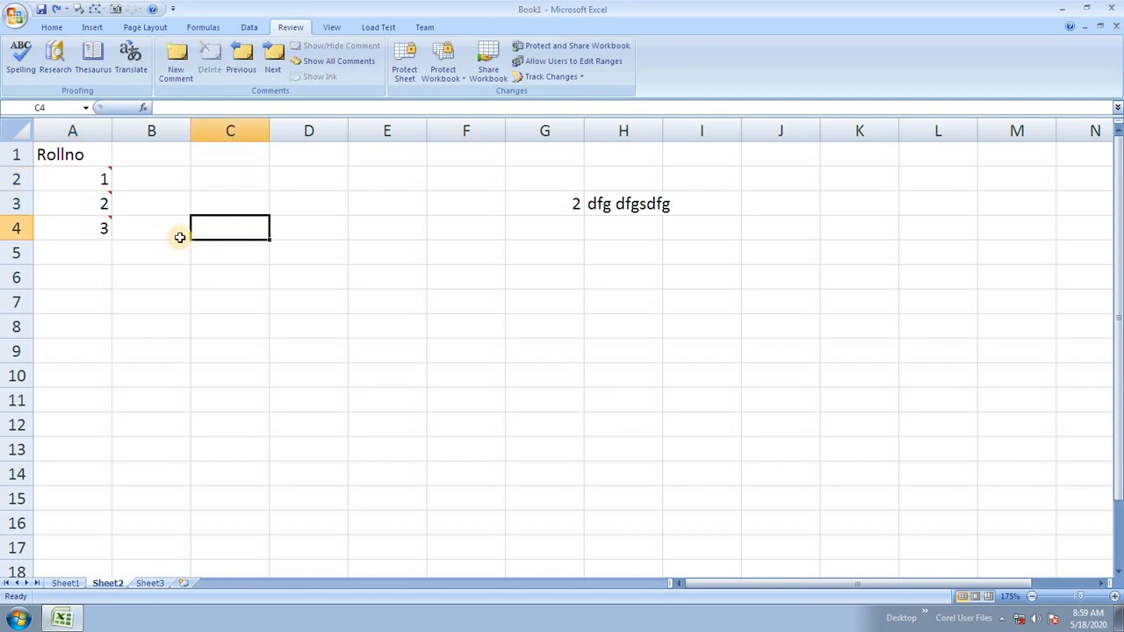
# Keep A2's comment (Course HDCS, Fees 5645) displayed and open it for editing.
pyautogui.click(332, 61)
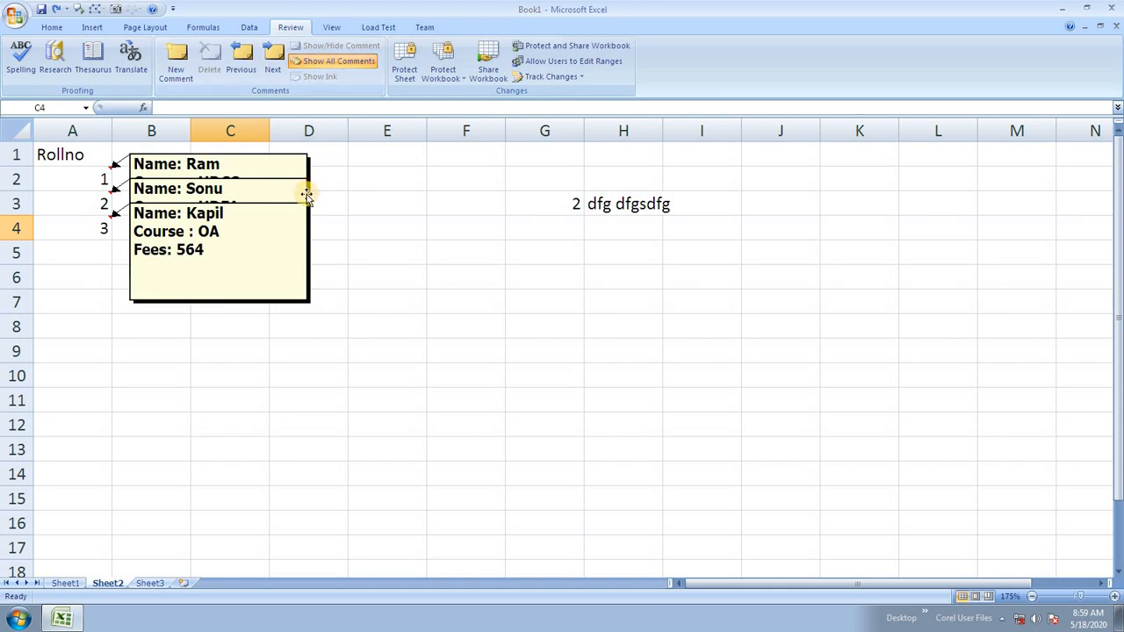
pyautogui.click(377, 250)
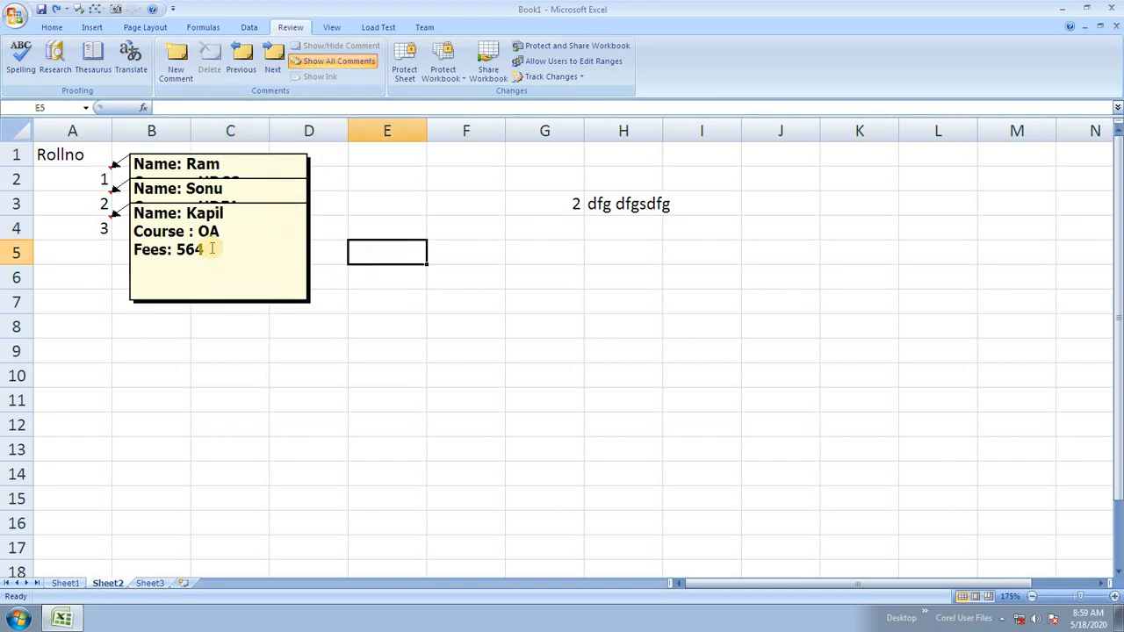
pyautogui.click(332, 61)
pyautogui.click(104, 178)
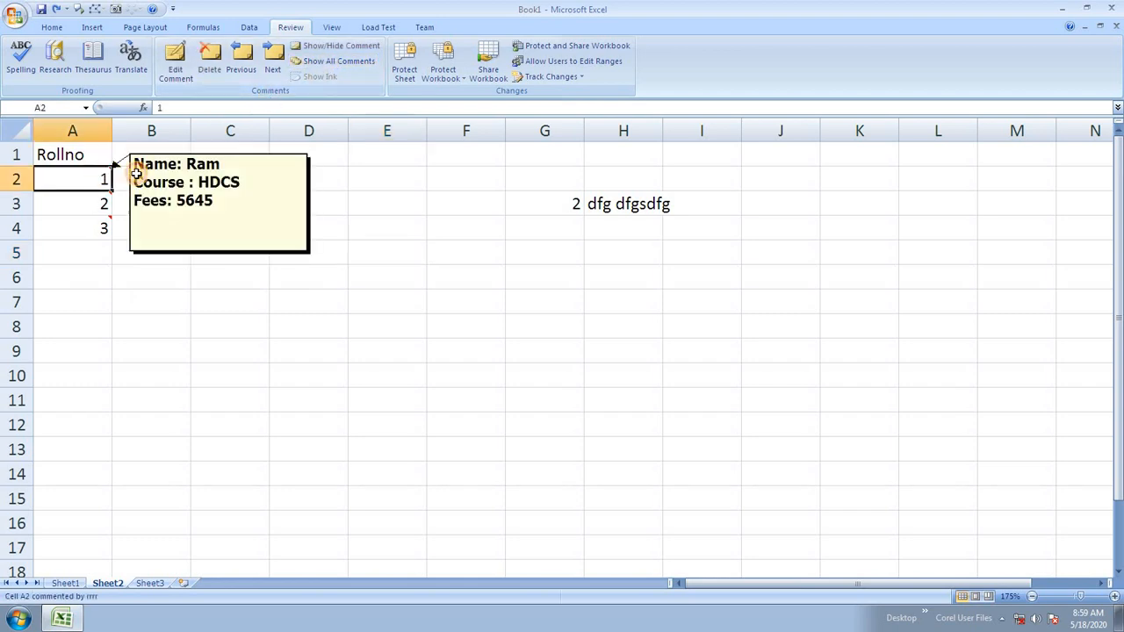
pyautogui.click(341, 46)
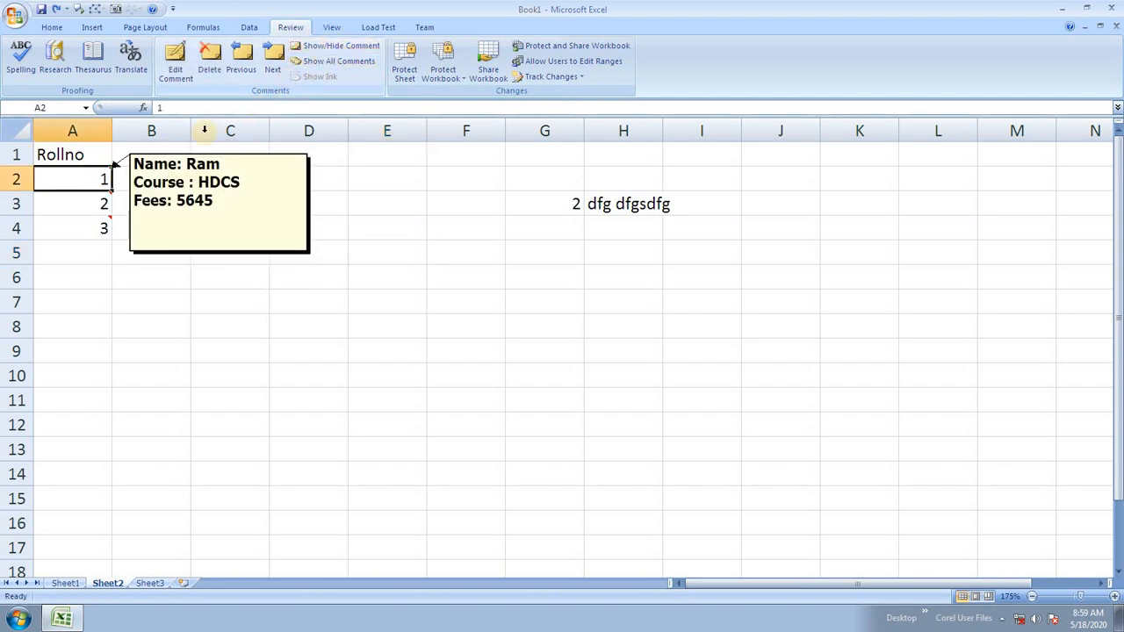
pyautogui.click(276, 244)
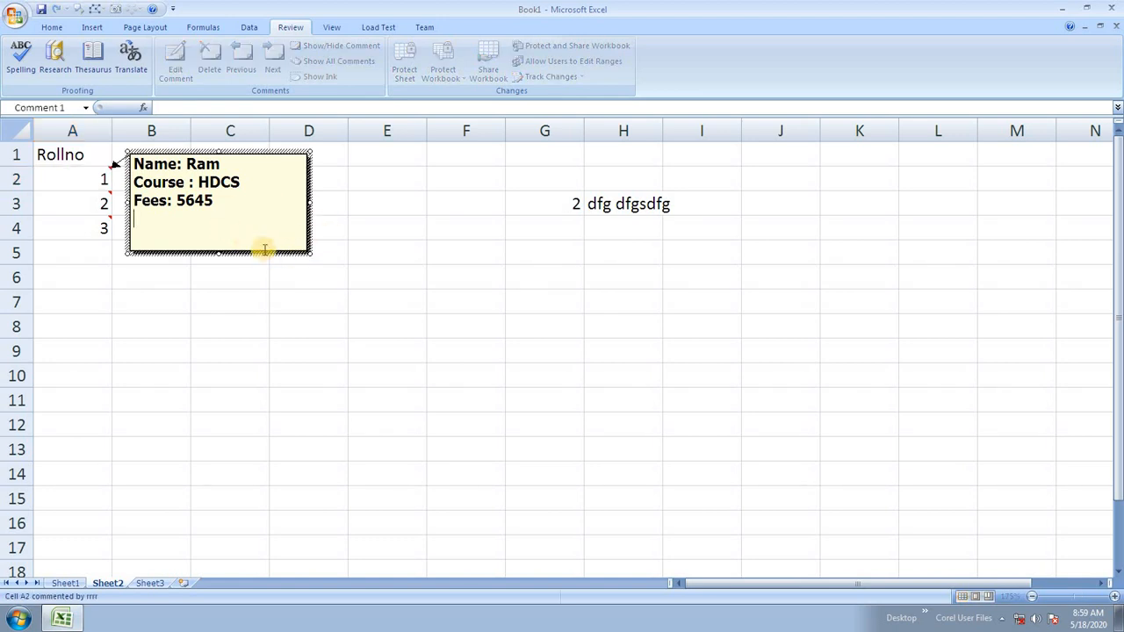
# Choose Times New Roman as the font in A2's Format Comment settings.
pyautogui.rightClick(229, 200)
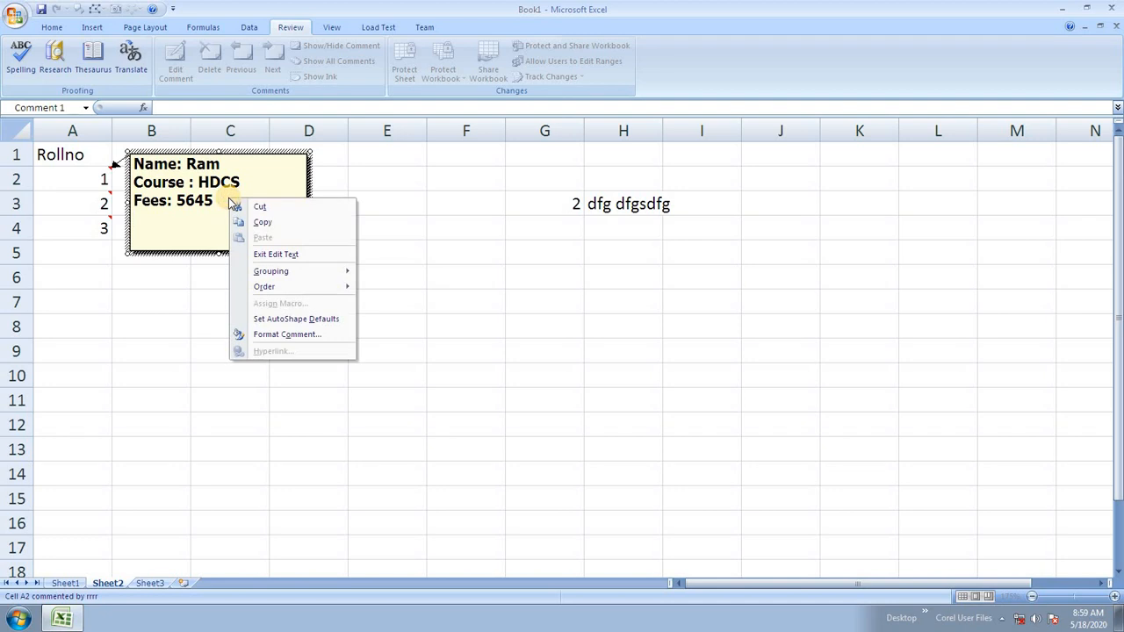
pyautogui.click(287, 334)
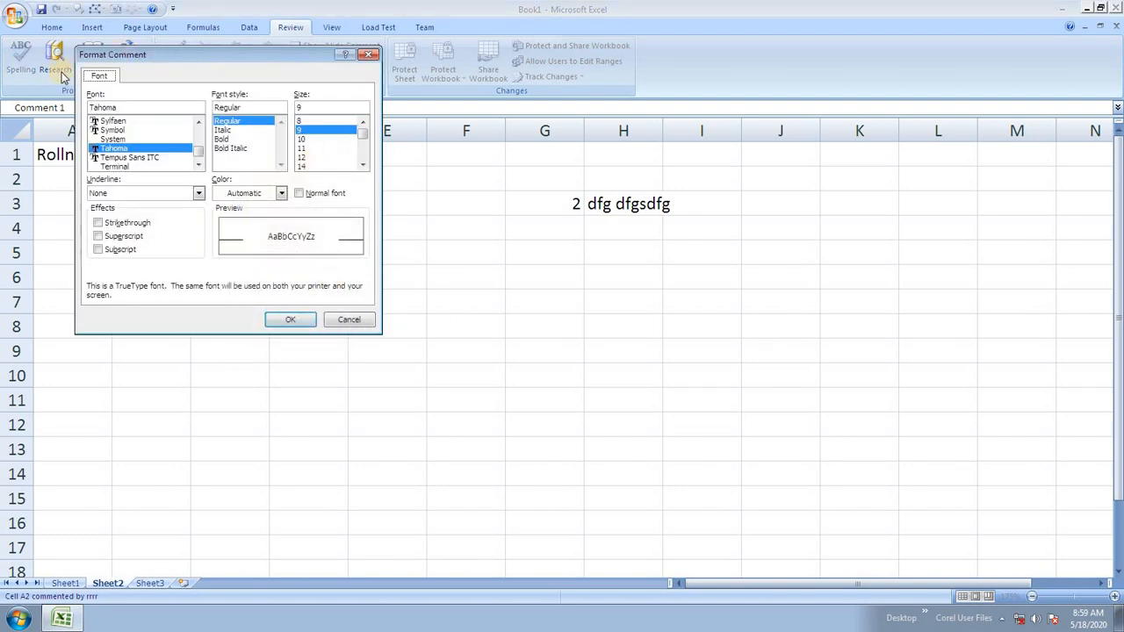
pyautogui.doubleClick(160, 107)
pyautogui.write('time')
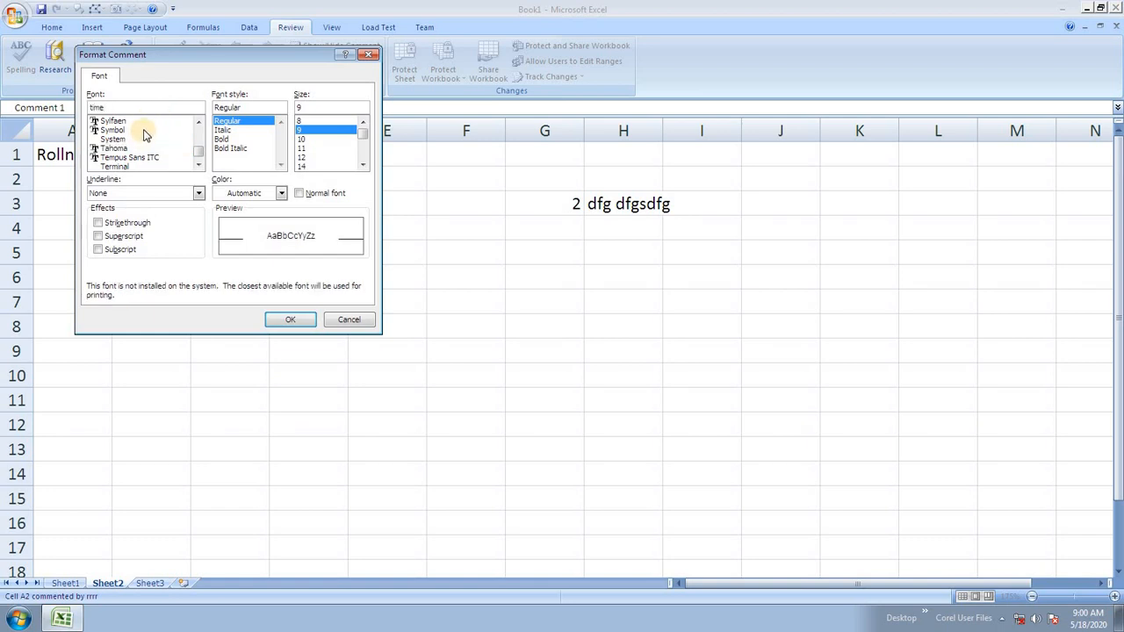
pyautogui.moveTo(202, 149); pyautogui.dragTo(200, 132)
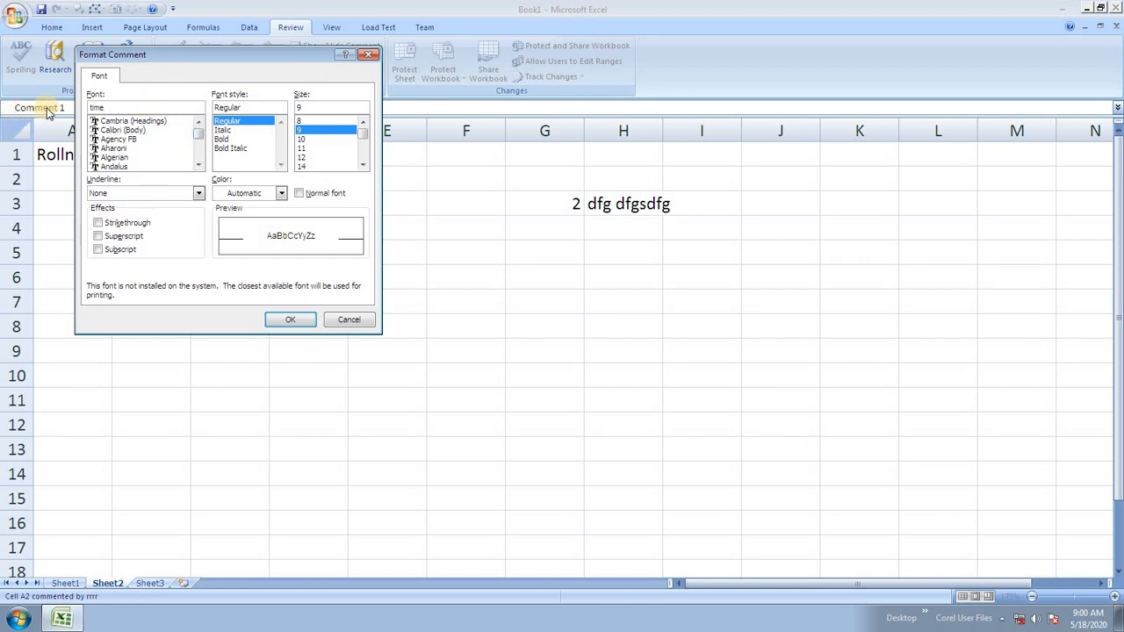
pyautogui.moveTo(112, 108); pyautogui.dragTo(57, 109)
pyautogui.moveTo(196, 133); pyautogui.dragTo(198, 155)
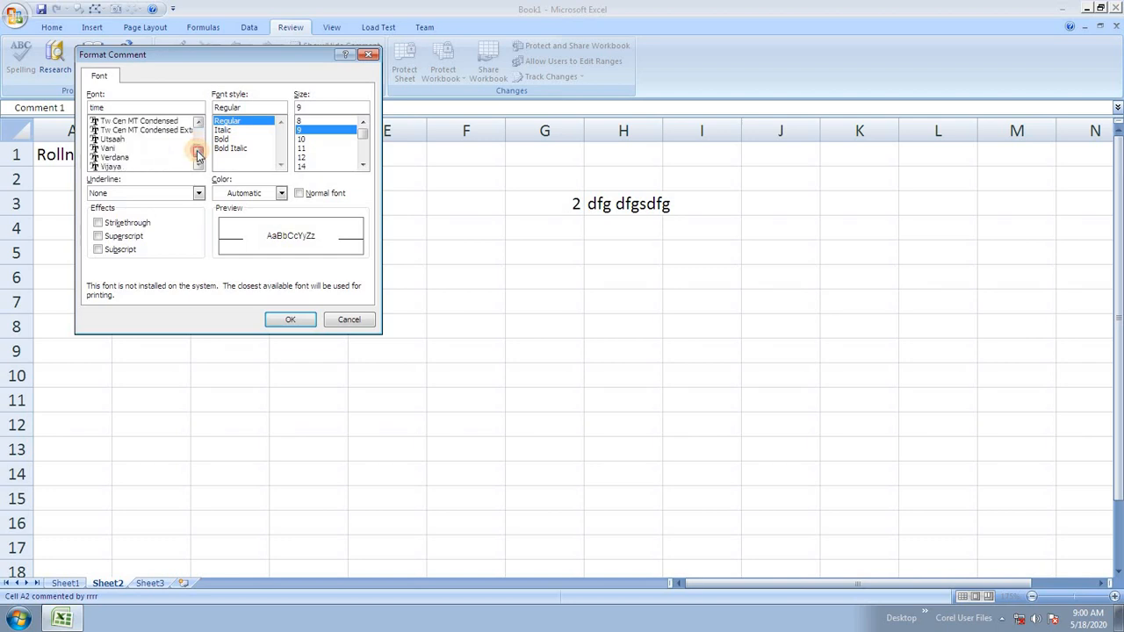
pyautogui.click(198, 122)
pyautogui.click(199, 122)
pyautogui.click(198, 122)
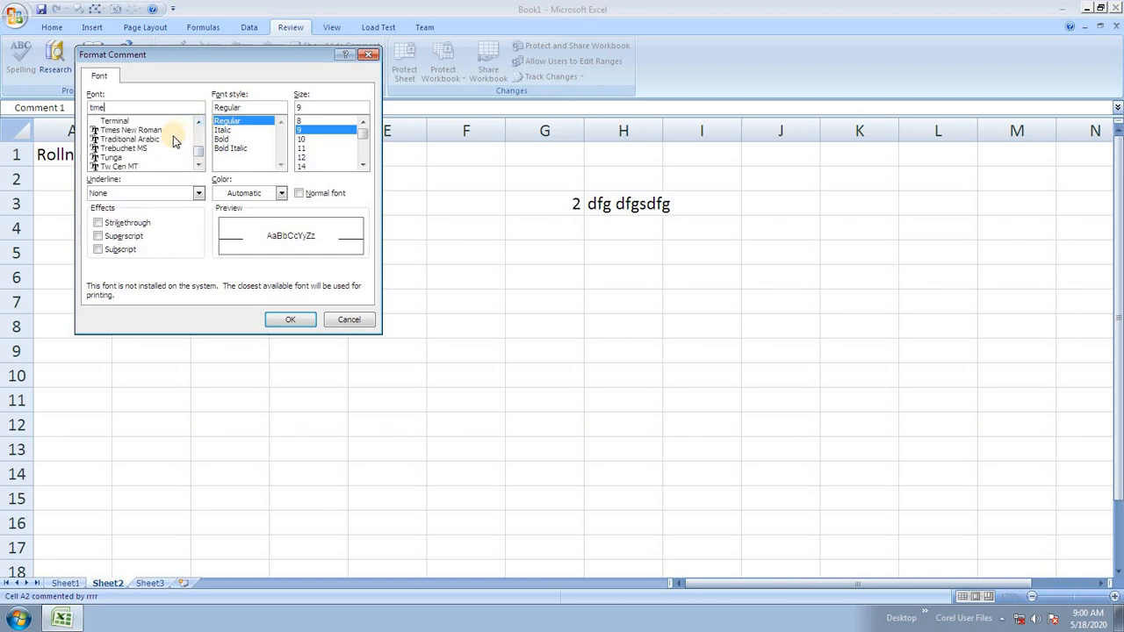
pyautogui.click(198, 122)
pyautogui.click(198, 122)
pyautogui.click(199, 122)
pyautogui.click(199, 122)
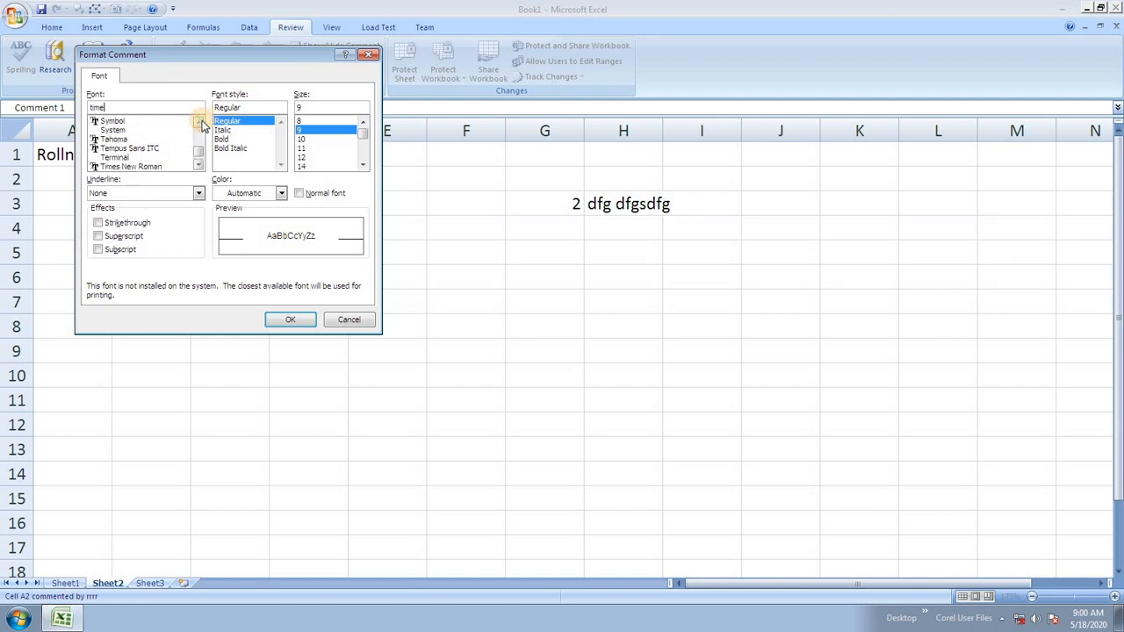
pyautogui.click(139, 166)
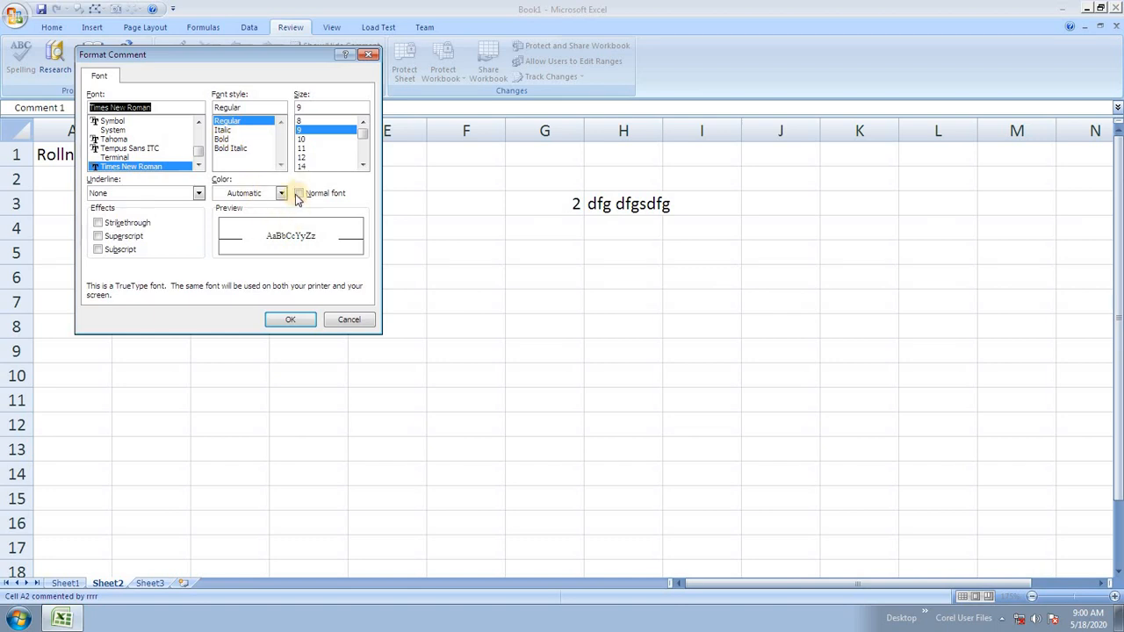
pyautogui.click(290, 319)
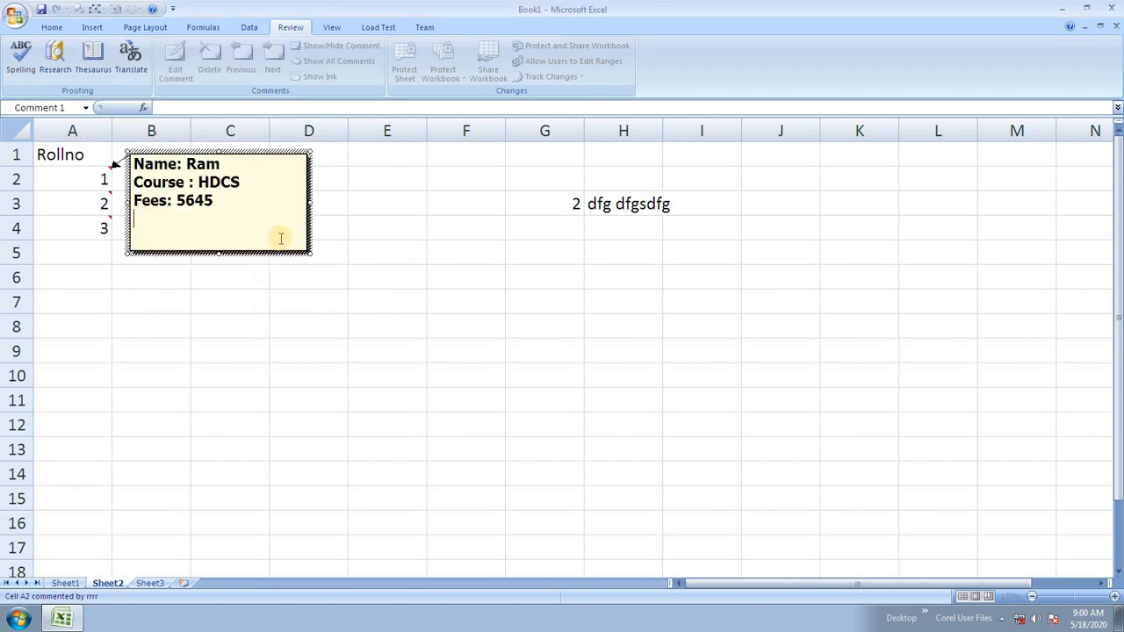
# Format all three lines of A2's comment text as Regular Times New Roman.
pyautogui.moveTo(213, 202); pyautogui.dragTo(17, 156)
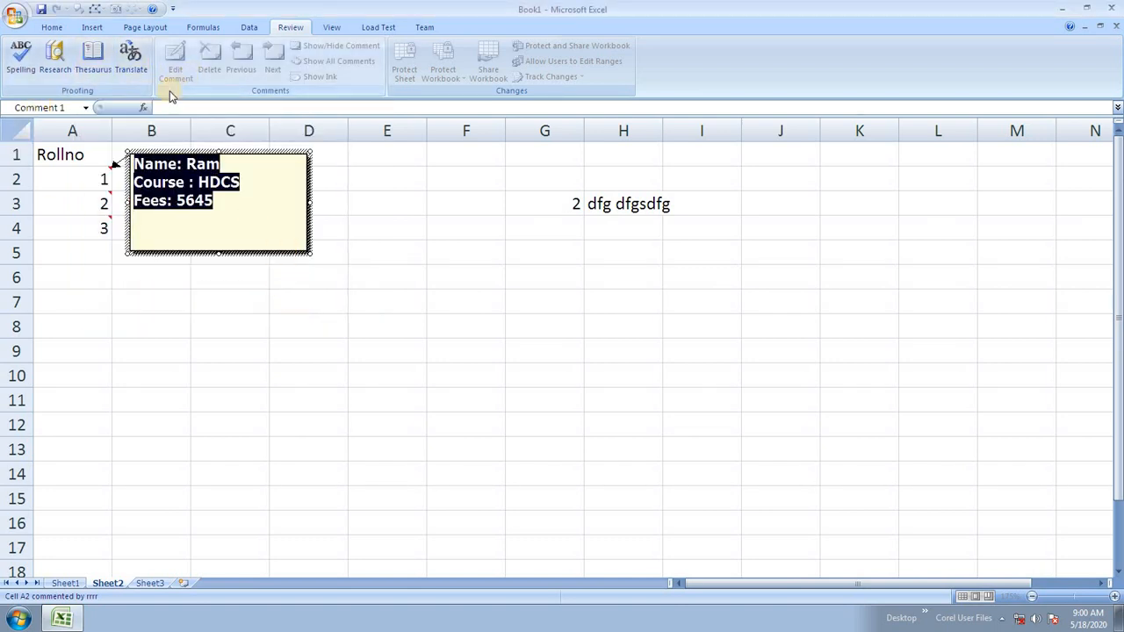
pyautogui.rightClick(207, 207)
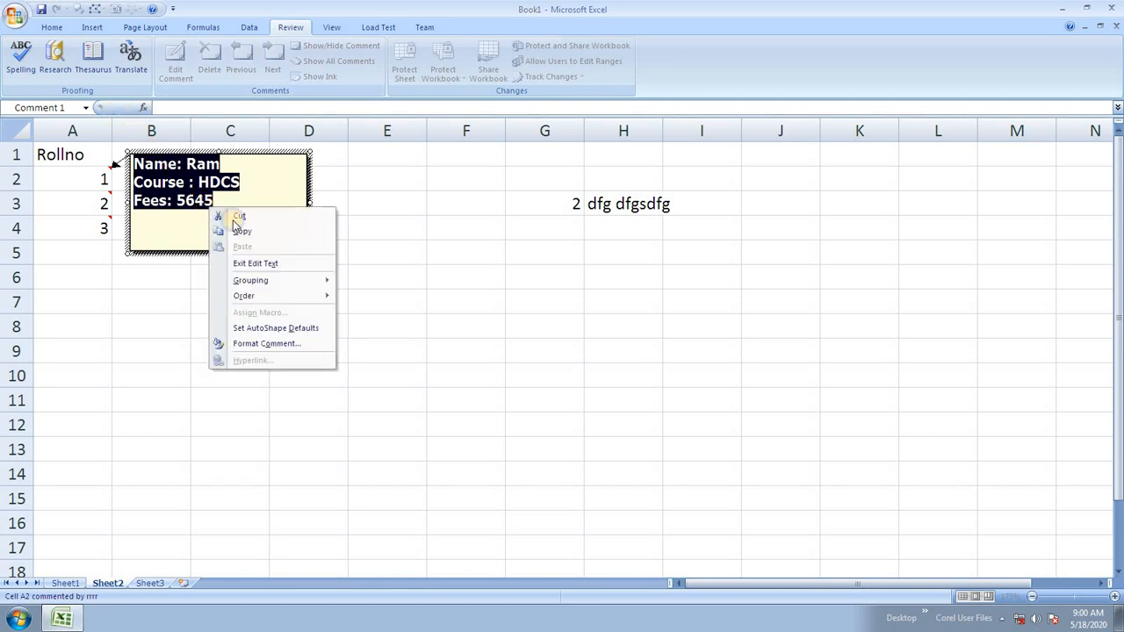
pyautogui.click(290, 343)
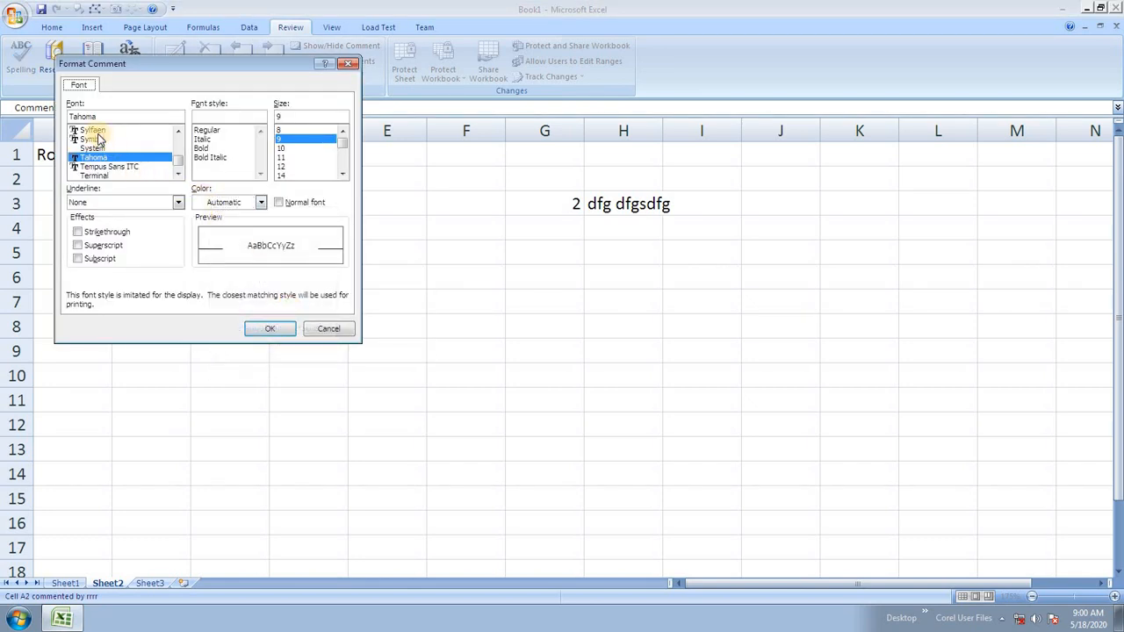
pyautogui.click(178, 174)
pyautogui.click(179, 174)
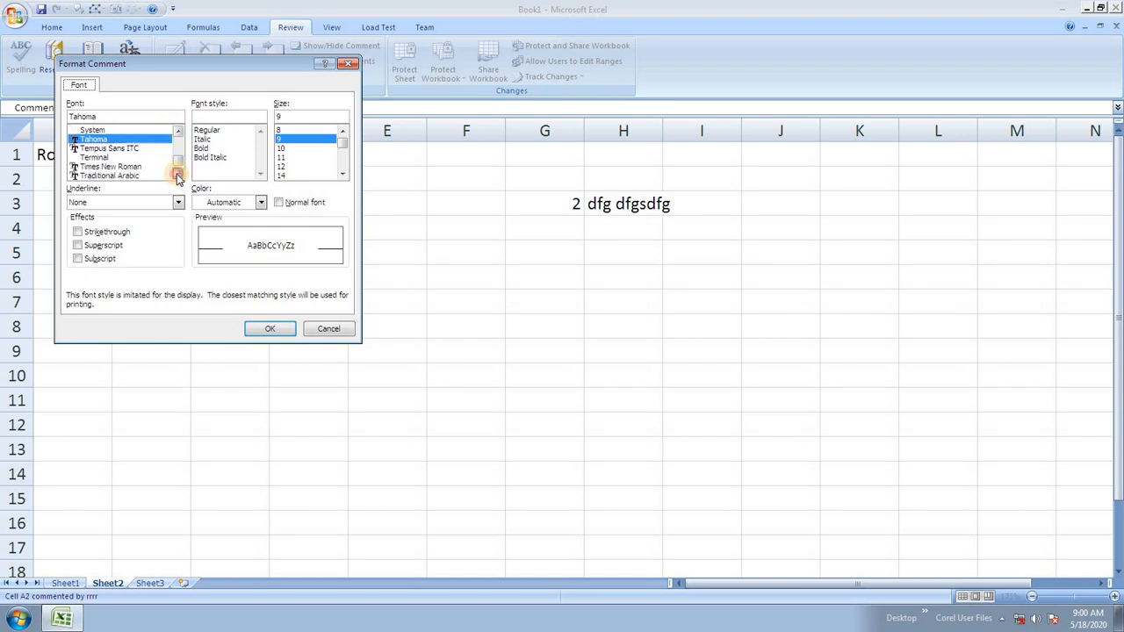
pyautogui.click(141, 167)
pyautogui.click(206, 130)
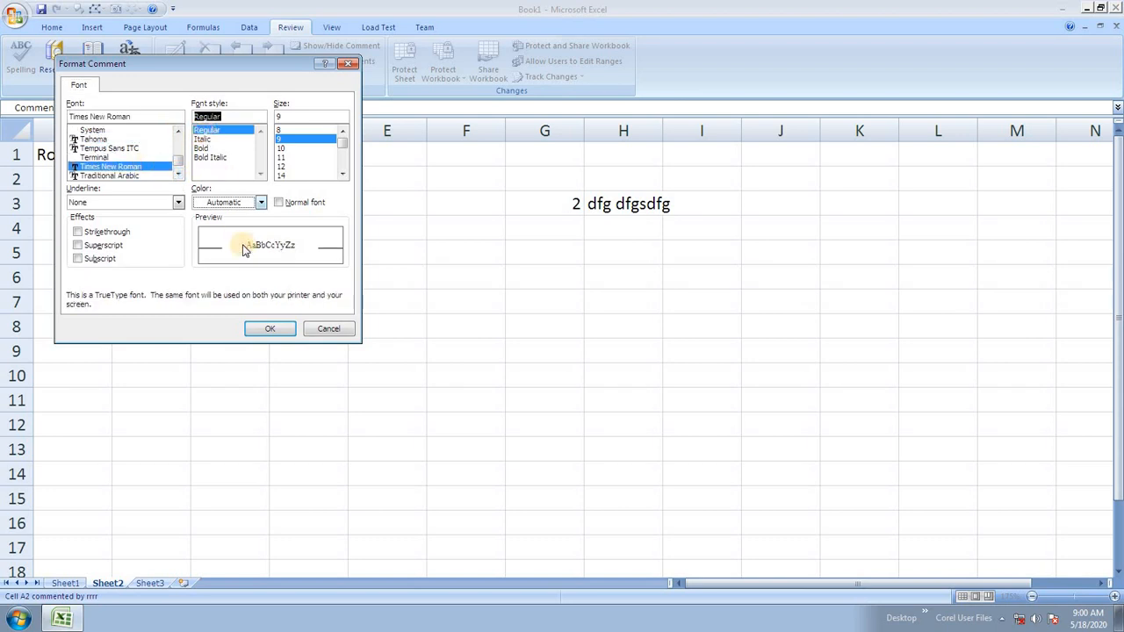
pyautogui.click(268, 328)
pyautogui.click(227, 236)
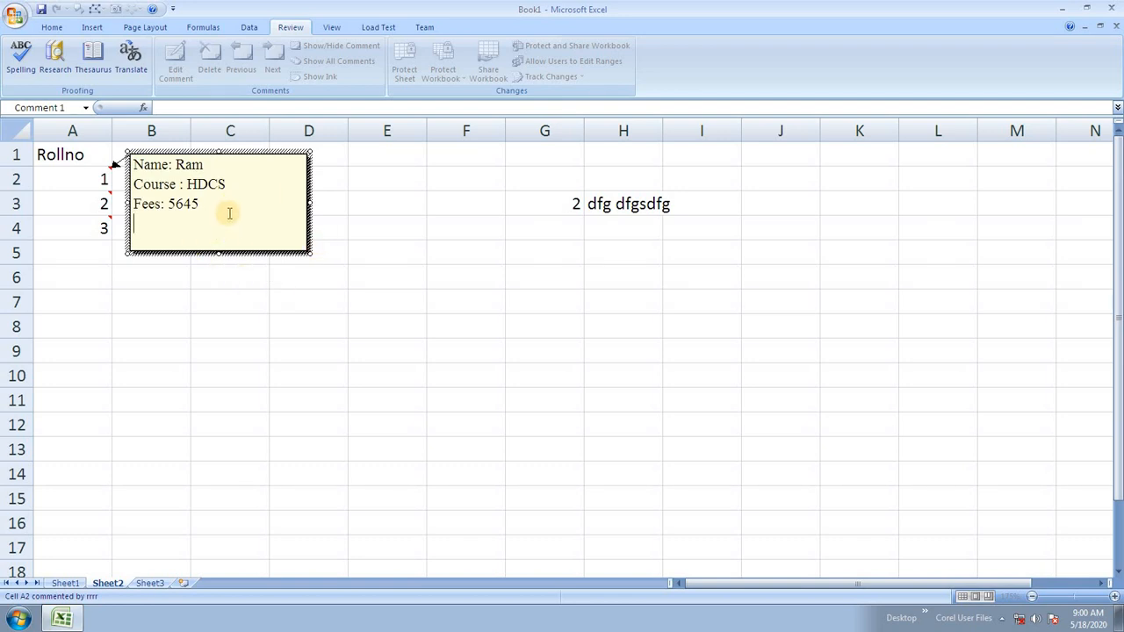
pyautogui.hotkey('ctrl', 'a')
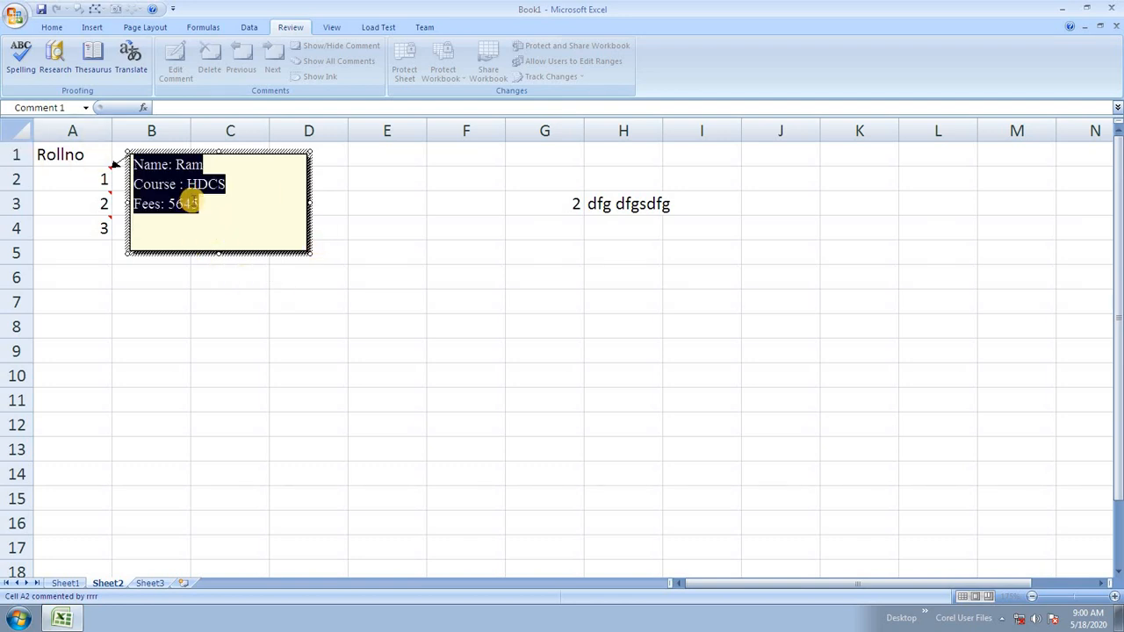
# Set the font colour of A2's comment text to red, then select cell D8.
pyautogui.rightClick(216, 204)
pyautogui.click(290, 336)
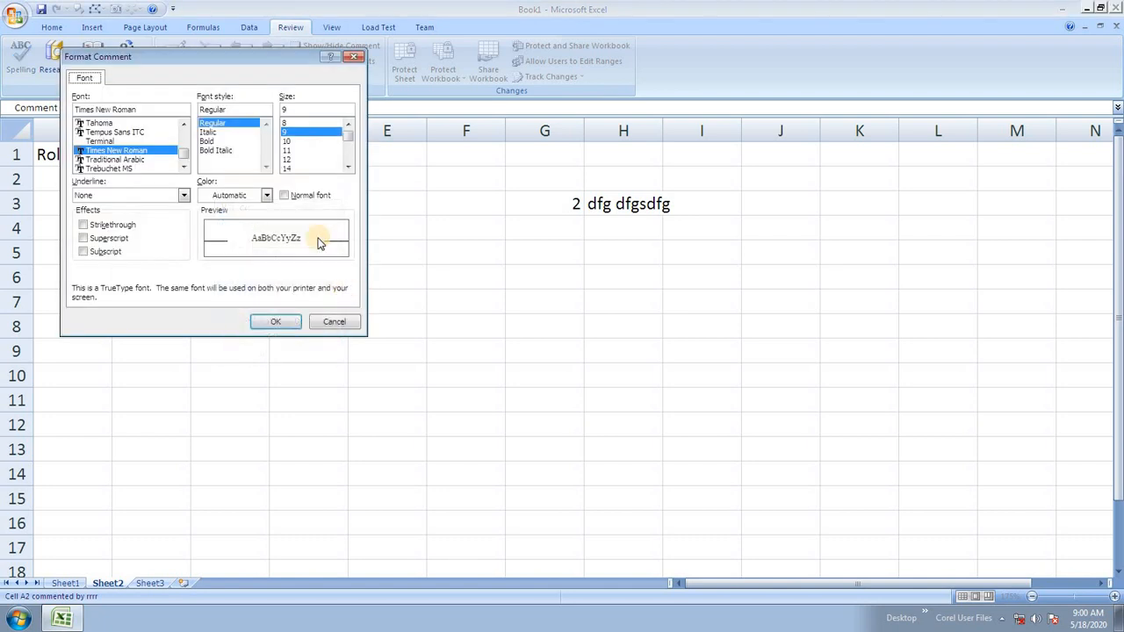
pyautogui.click(264, 197)
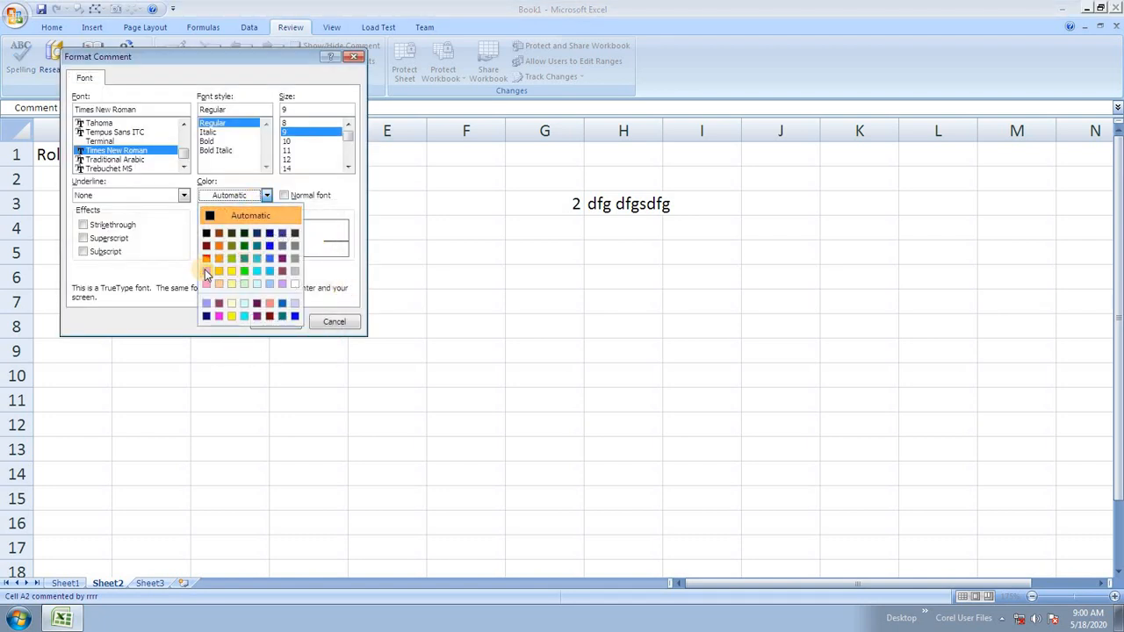
pyautogui.click(206, 260)
pyautogui.click(290, 322)
pyautogui.click(296, 328)
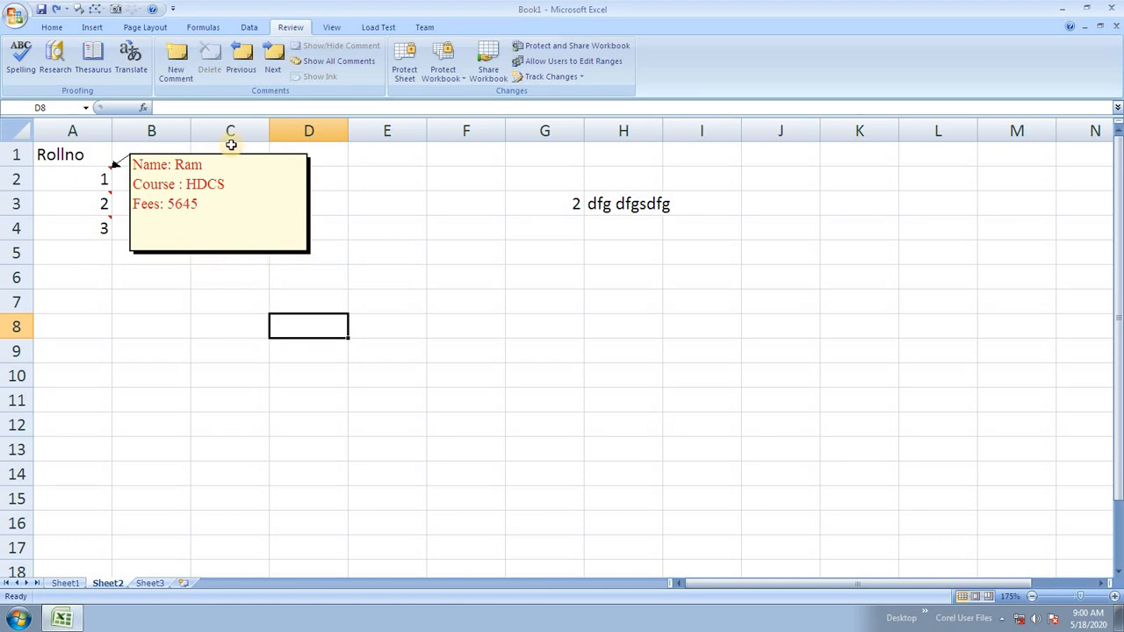
# Bring up picture Fill Effects from the Colors and Lines settings of A2's comment.
pyautogui.rightClick(263, 254)
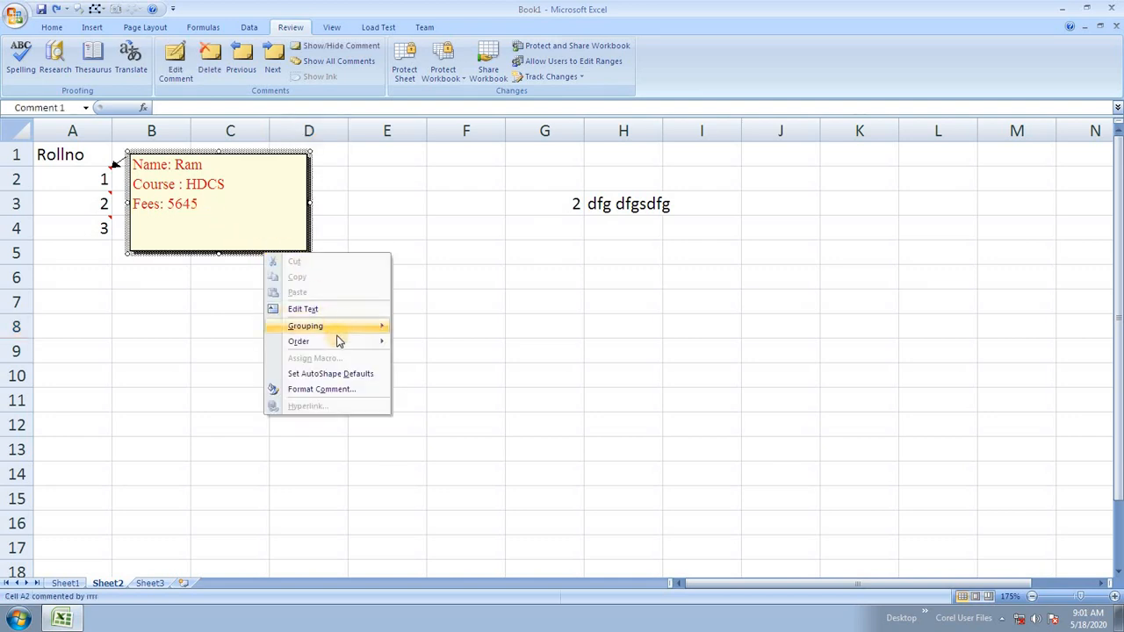
pyautogui.click(348, 392)
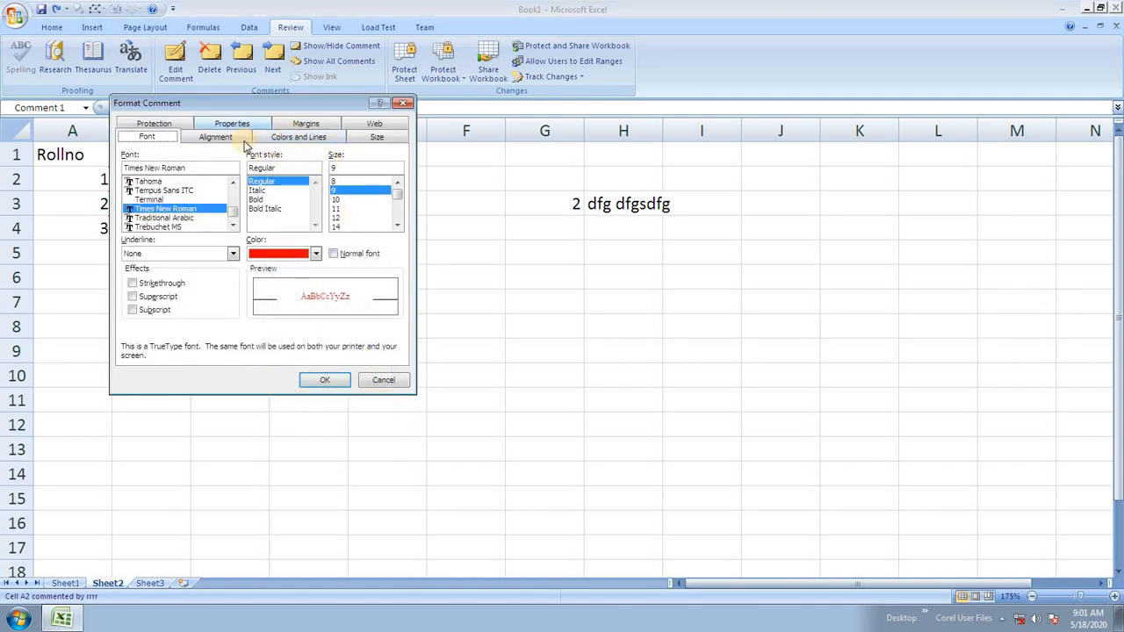
pyautogui.moveTo(255, 105); pyautogui.dragTo(374, 109)
pyautogui.click(413, 143)
pyautogui.click(396, 176)
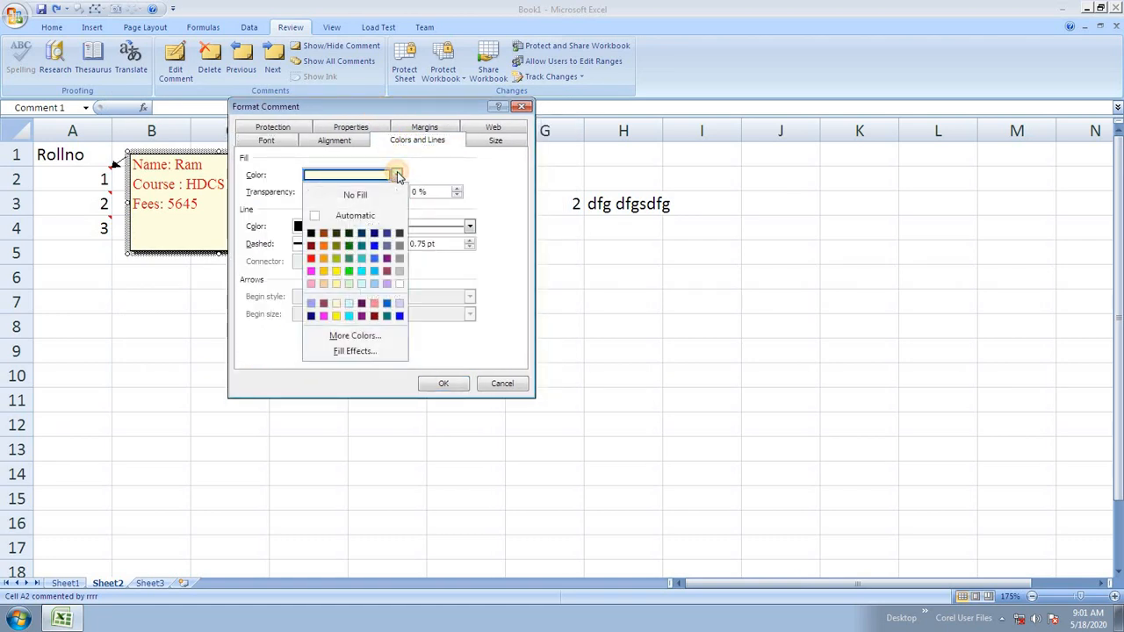
pyautogui.click(372, 350)
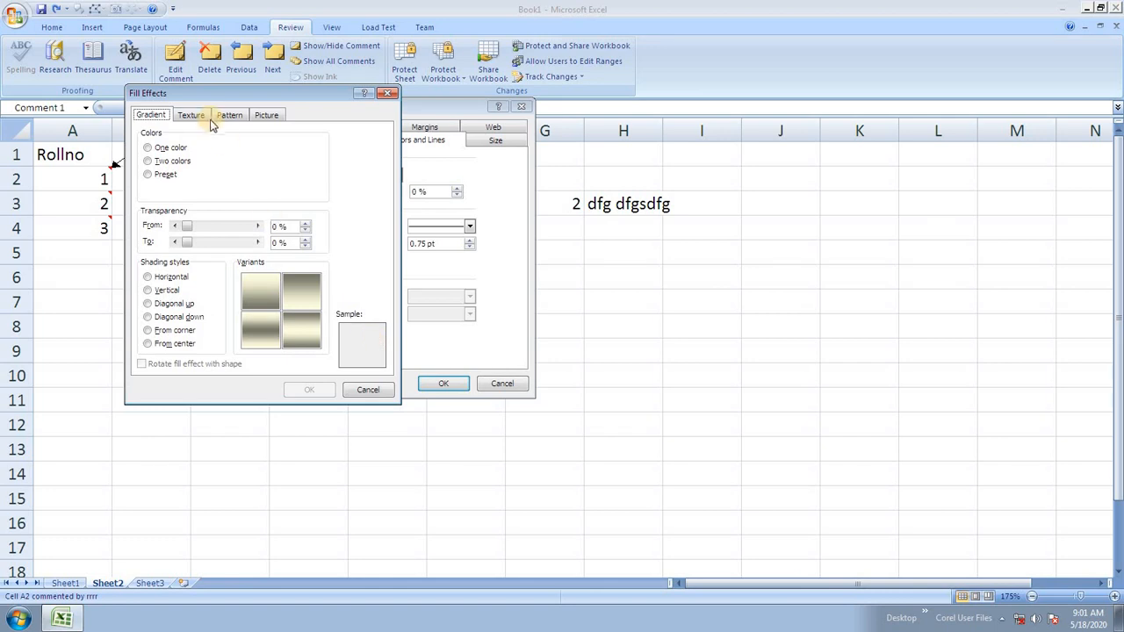
pyautogui.click(262, 114)
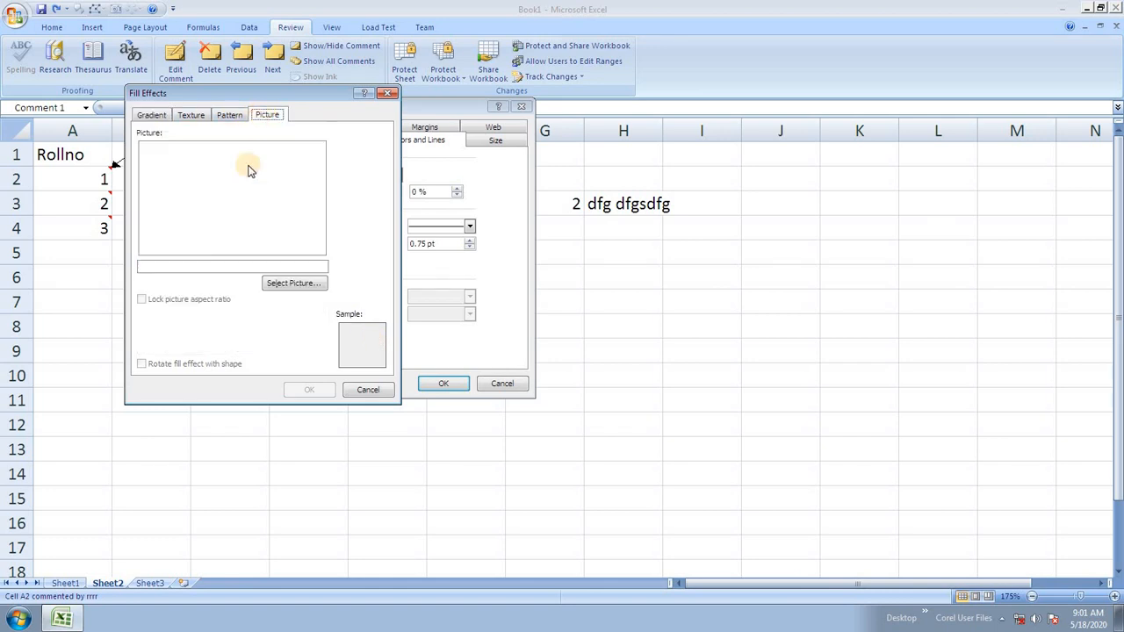
# Fill A2's comment background with the download (3) tree-lined road picture from drive E.
pyautogui.click(305, 282)
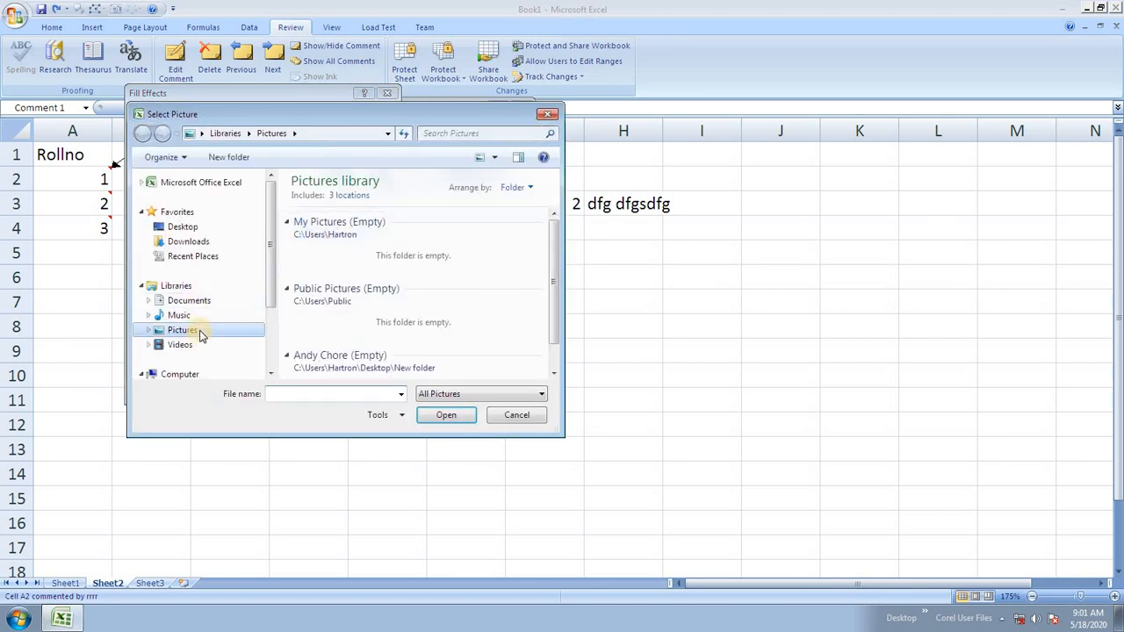
pyautogui.scroll(-2, 272, 263)
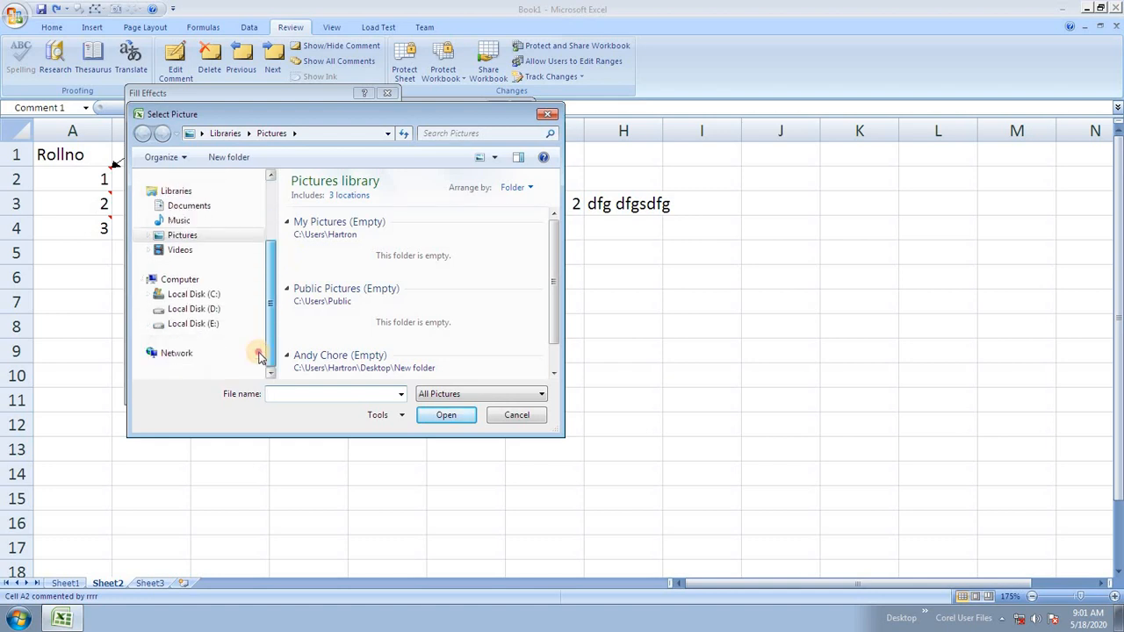
pyautogui.click(209, 323)
pyautogui.doubleClick(323, 242)
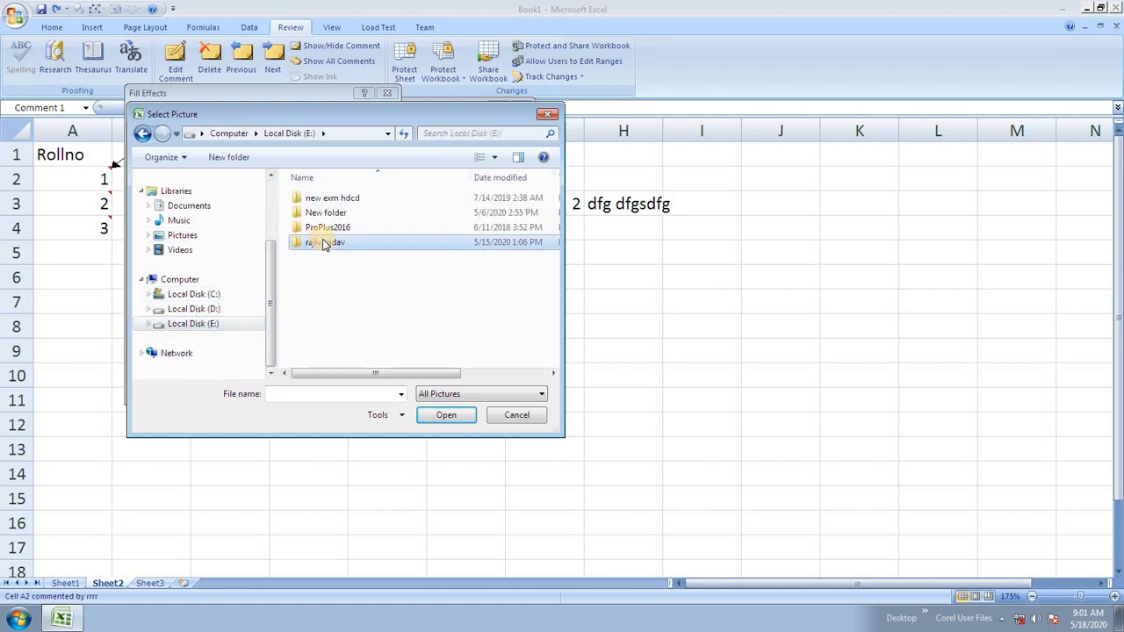
pyautogui.scroll(-3, 408, 325)
pyautogui.doubleClick(410, 346)
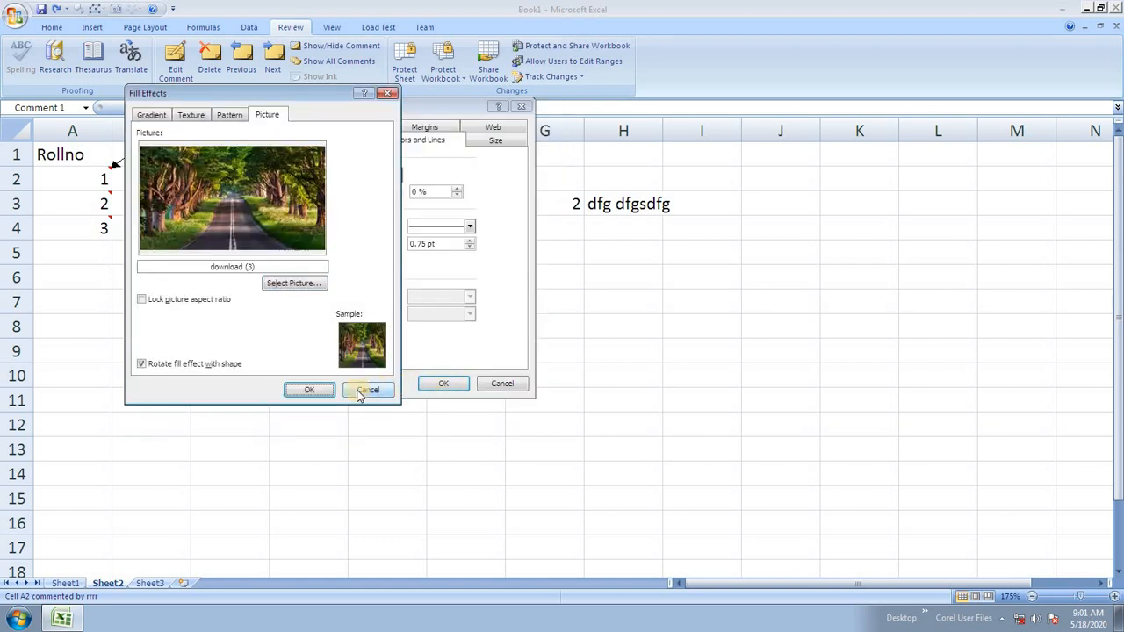
pyautogui.click(309, 390)
pyautogui.click(443, 384)
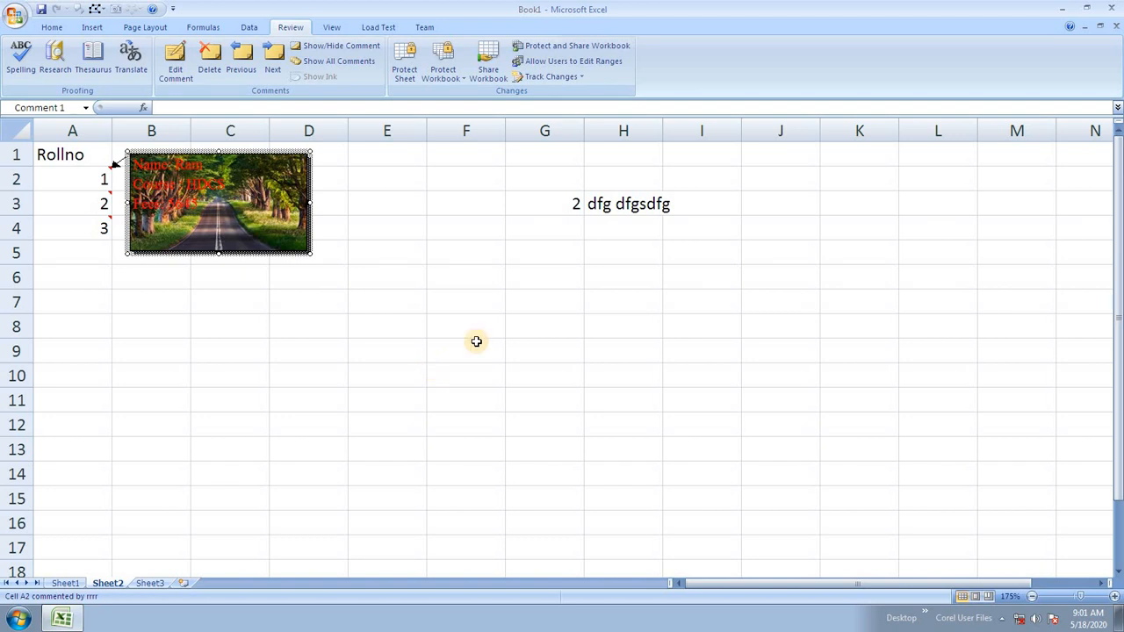
# Show A3's comment and bring up its fill effects in Format Comment.
pyautogui.click(88, 198)
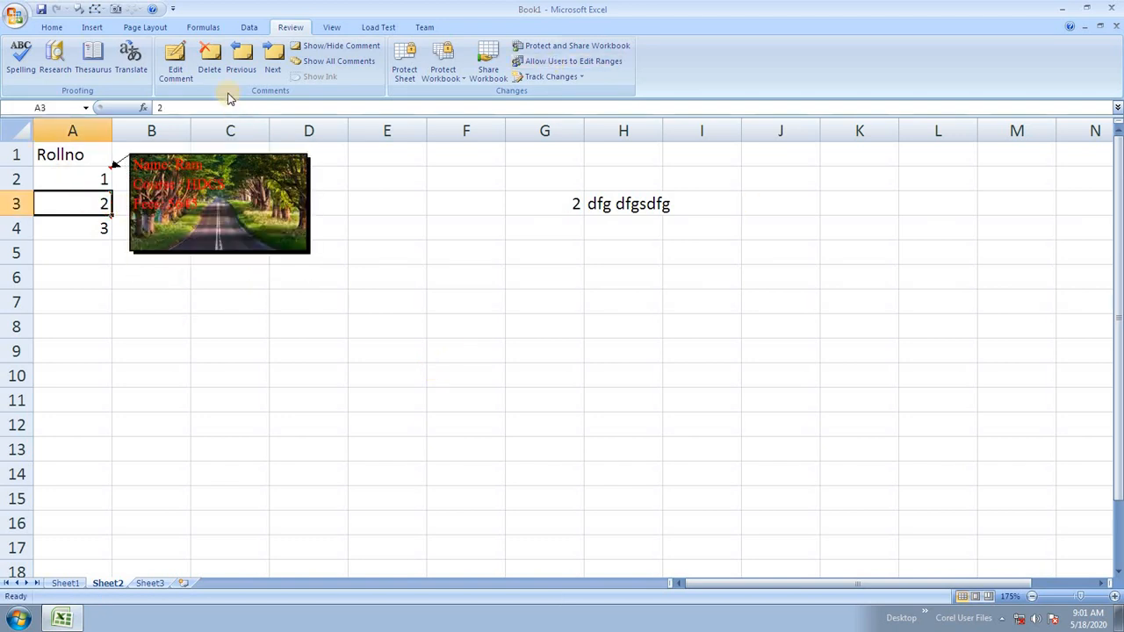
pyautogui.click(332, 47)
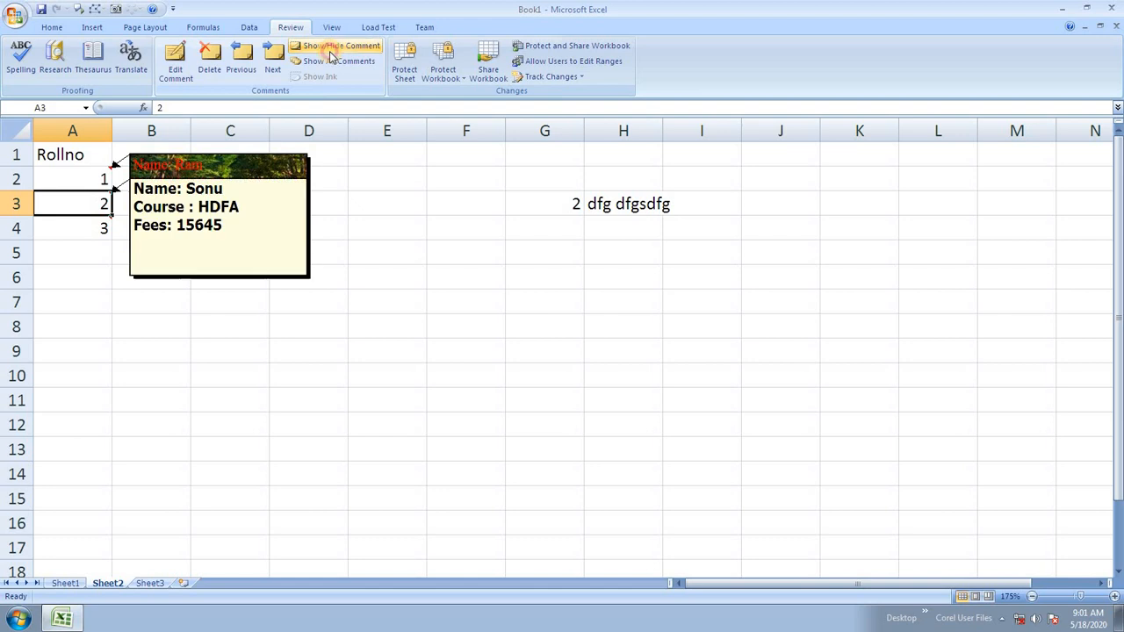
pyautogui.click(261, 278)
pyautogui.rightClick(261, 278)
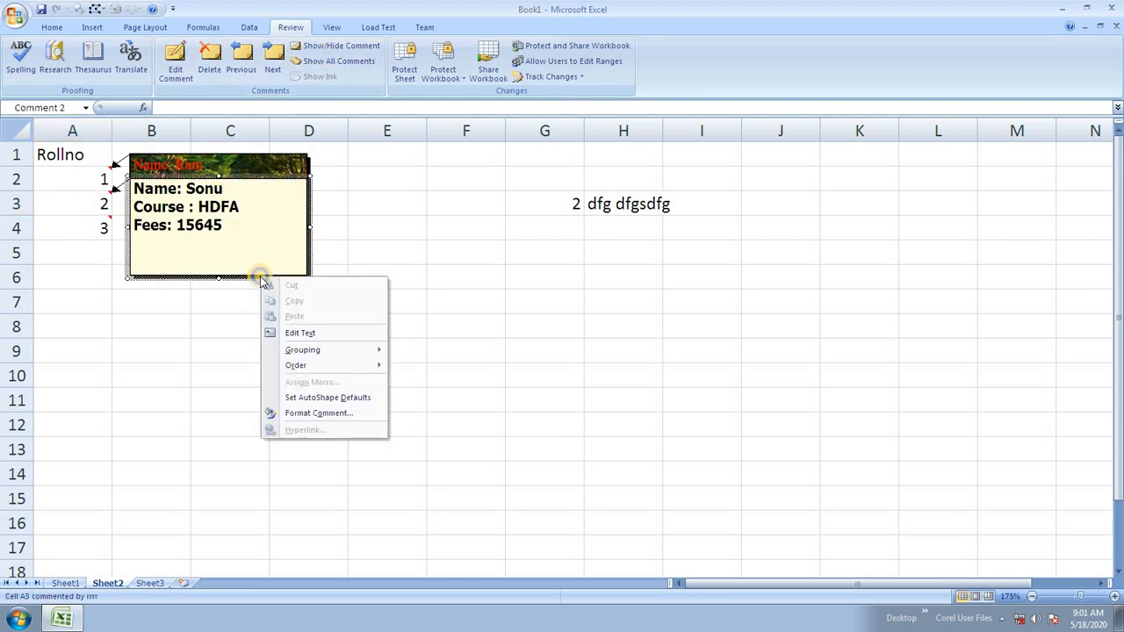
pyautogui.click(343, 417)
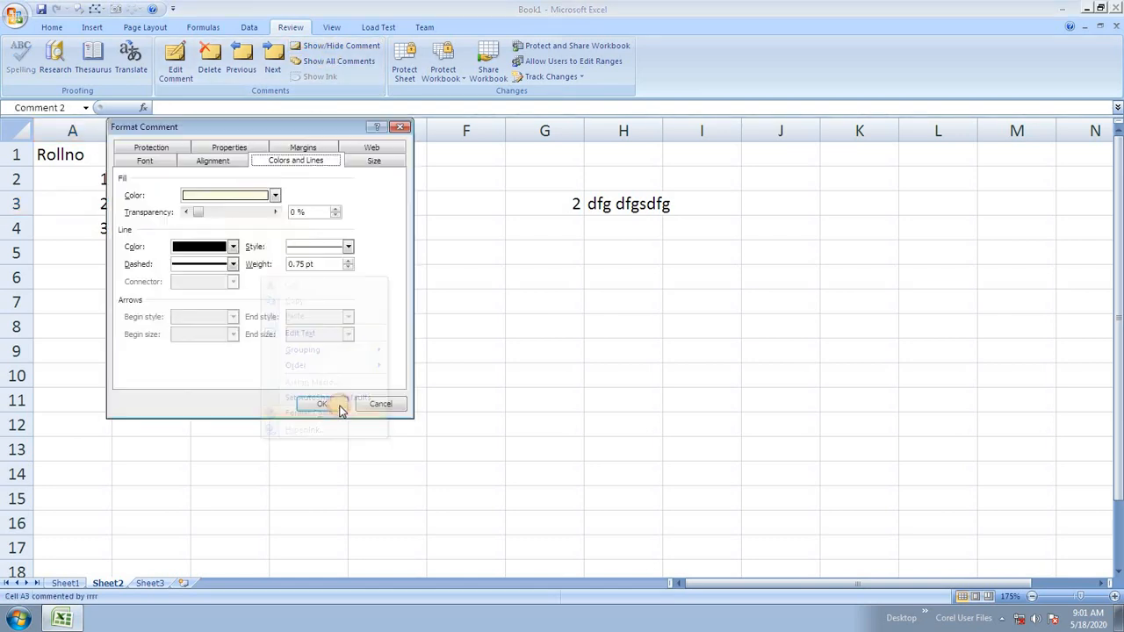
pyautogui.click(274, 195)
pyautogui.click(246, 372)
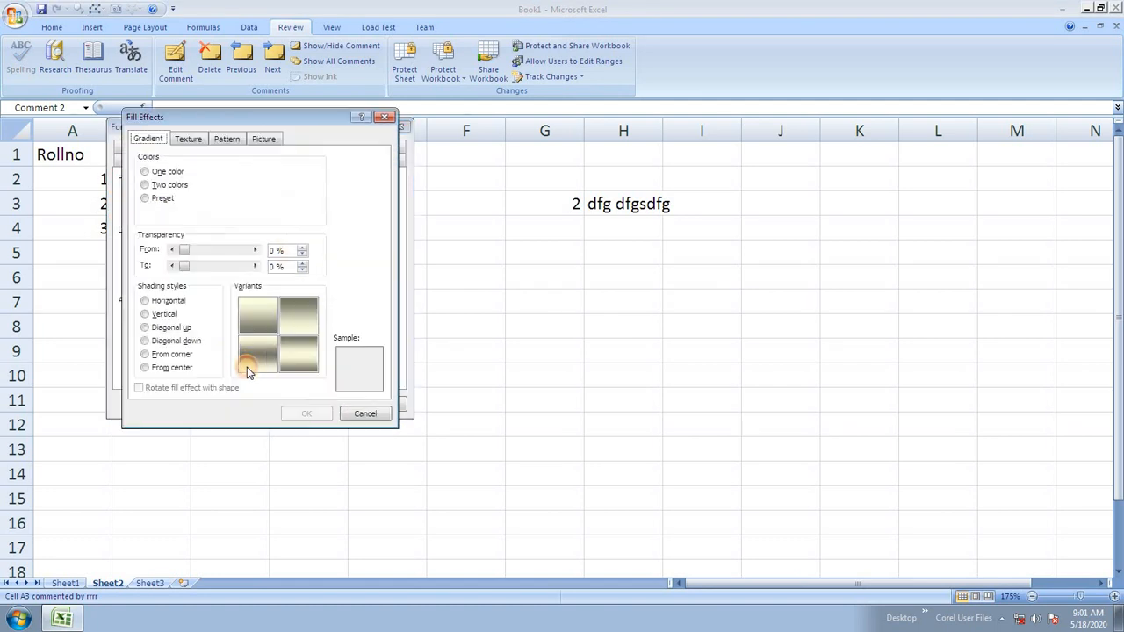
# Fill A3's comment with the autumn forest picture download (5) and keep it displayed.
pyautogui.click(263, 139)
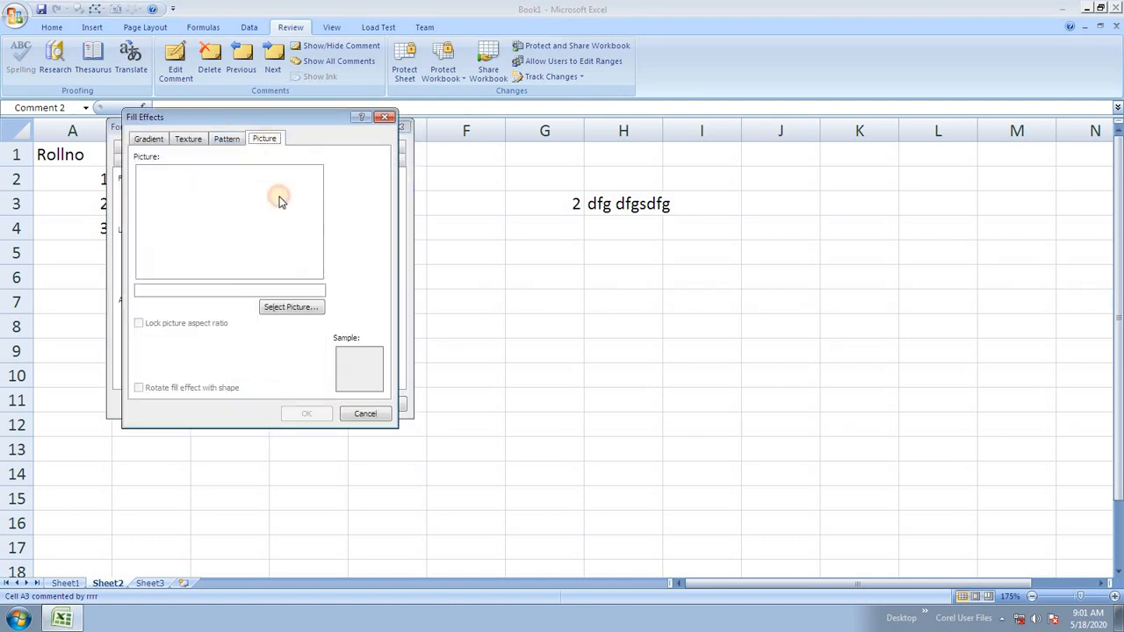
pyautogui.click(294, 309)
pyautogui.scroll(-5, 337, 330)
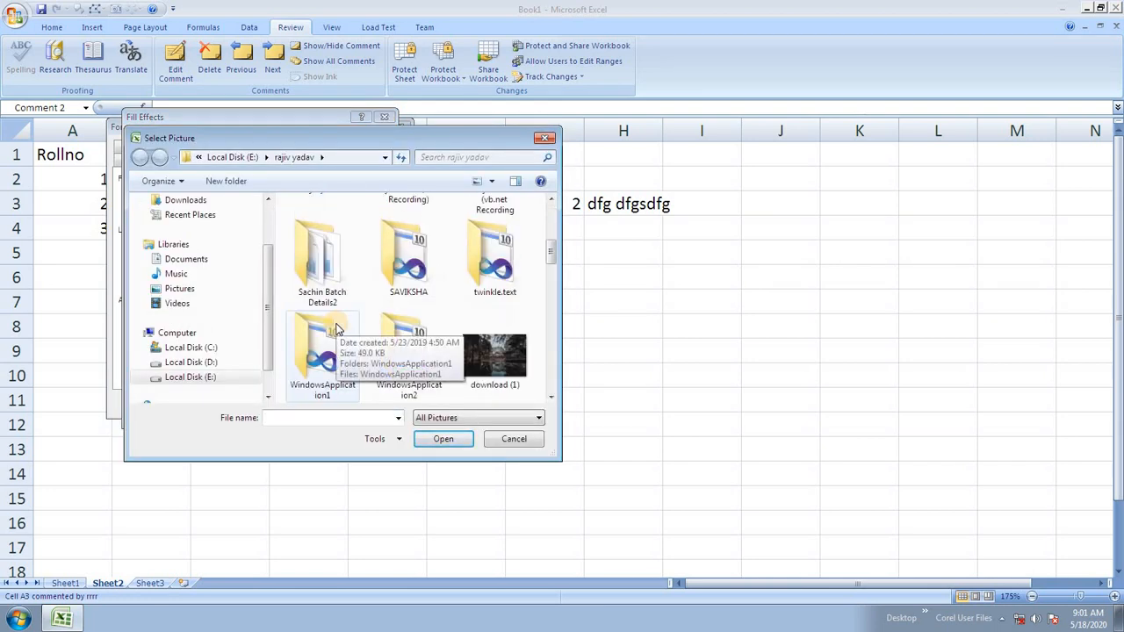
pyautogui.scroll(-3, 337, 329)
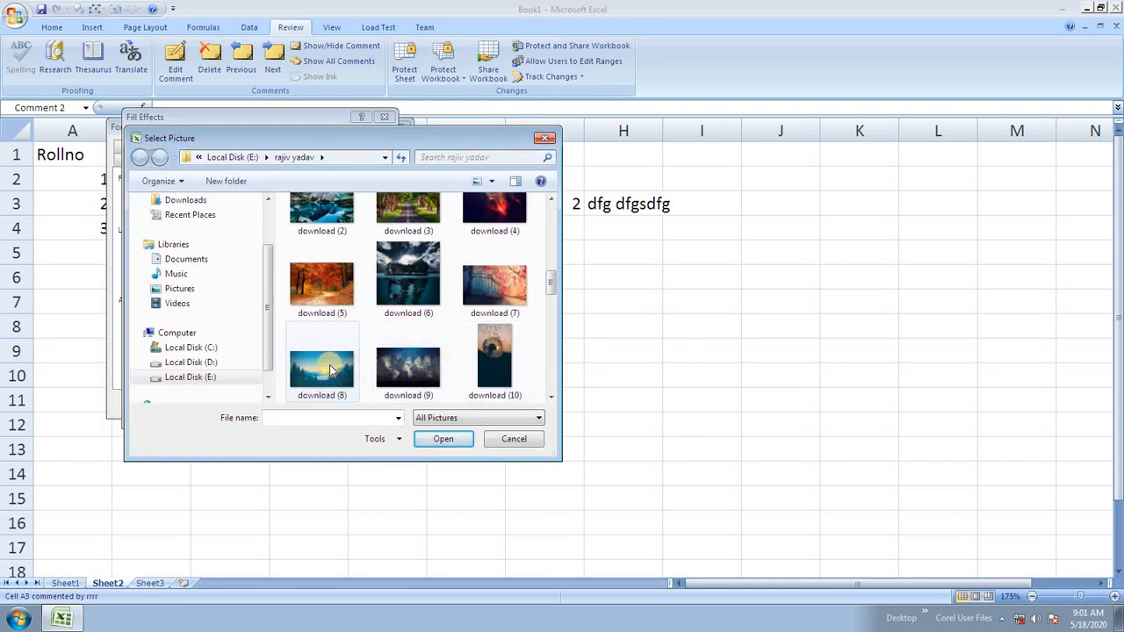
pyautogui.doubleClick(321, 286)
pyautogui.click(307, 412)
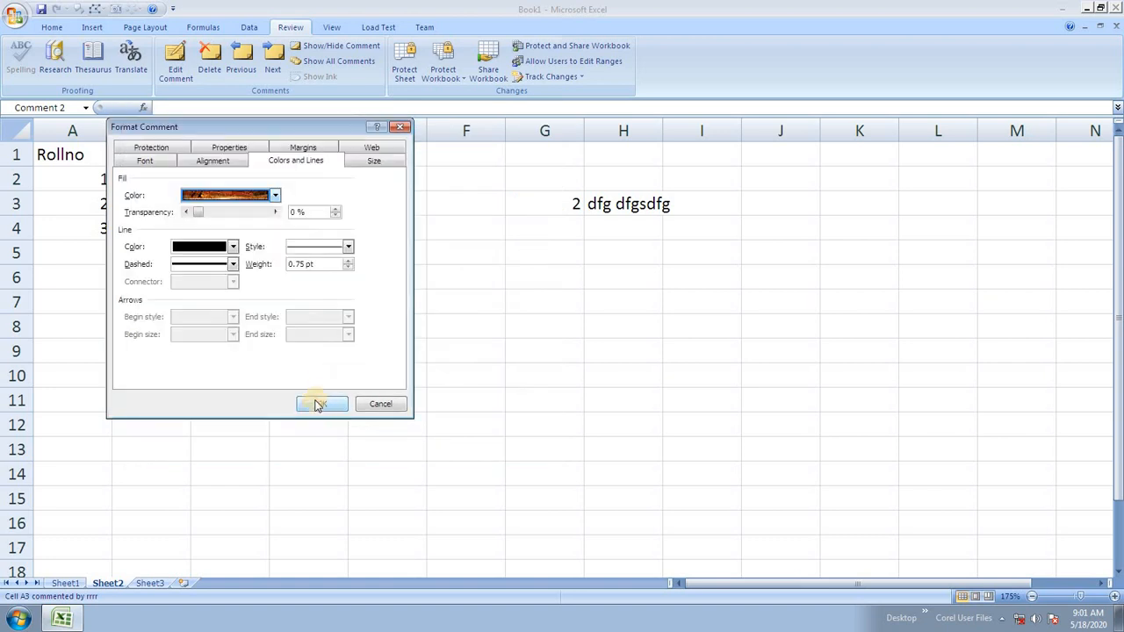
pyautogui.click(321, 404)
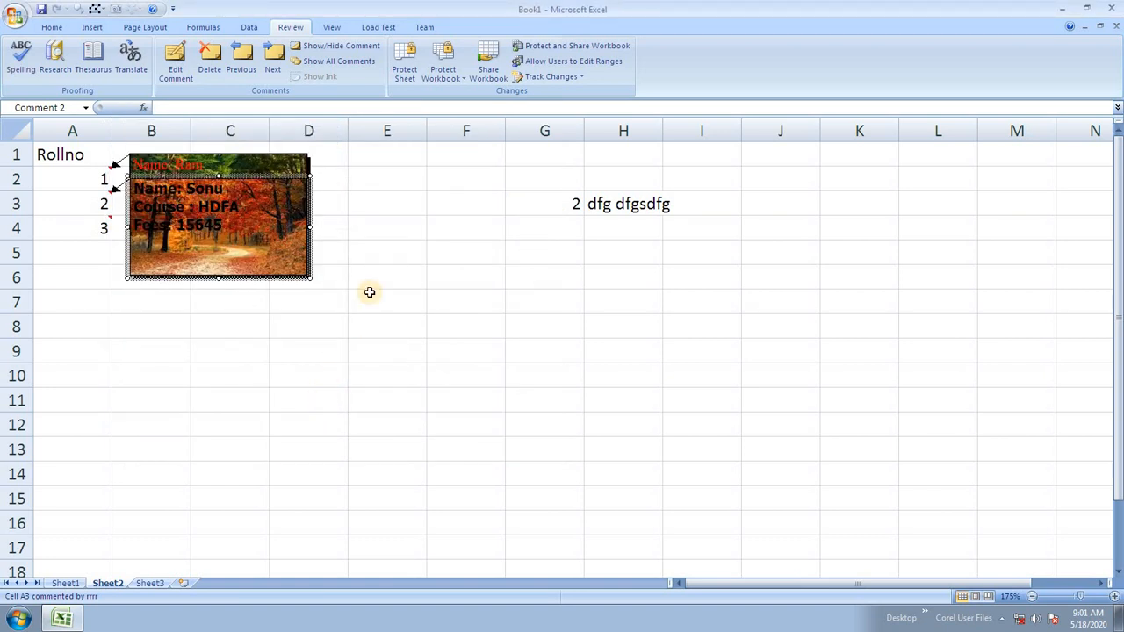
pyautogui.click(318, 50)
pyautogui.click(318, 50)
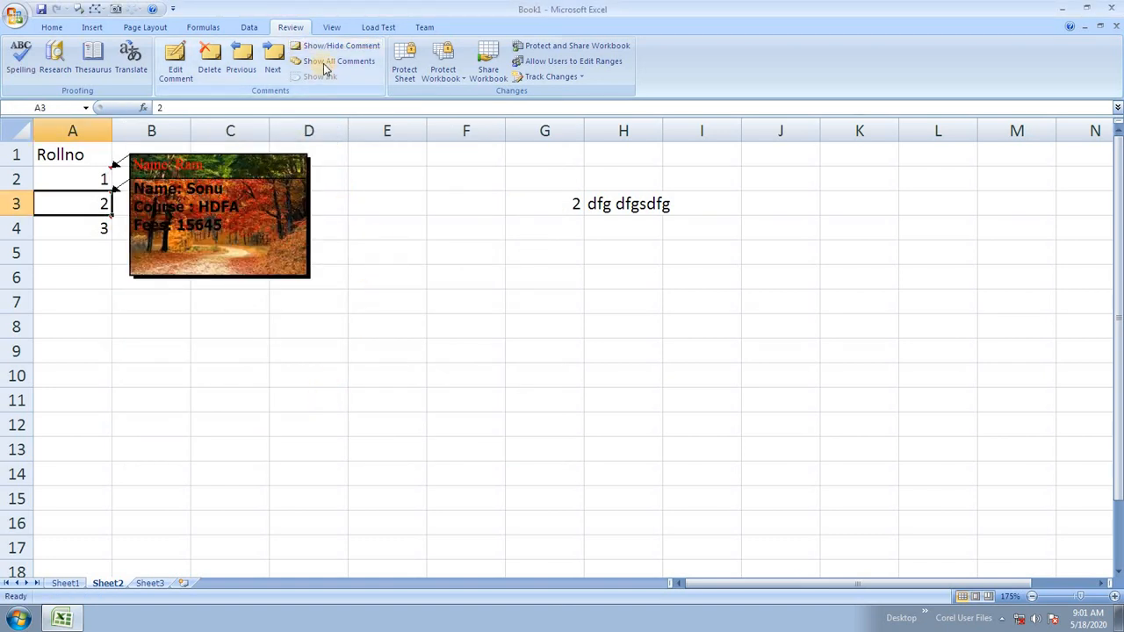
# Briefly show all comments, hide them again, and select cell D7.
pyautogui.click(338, 60)
pyautogui.click(338, 61)
pyautogui.click(303, 300)
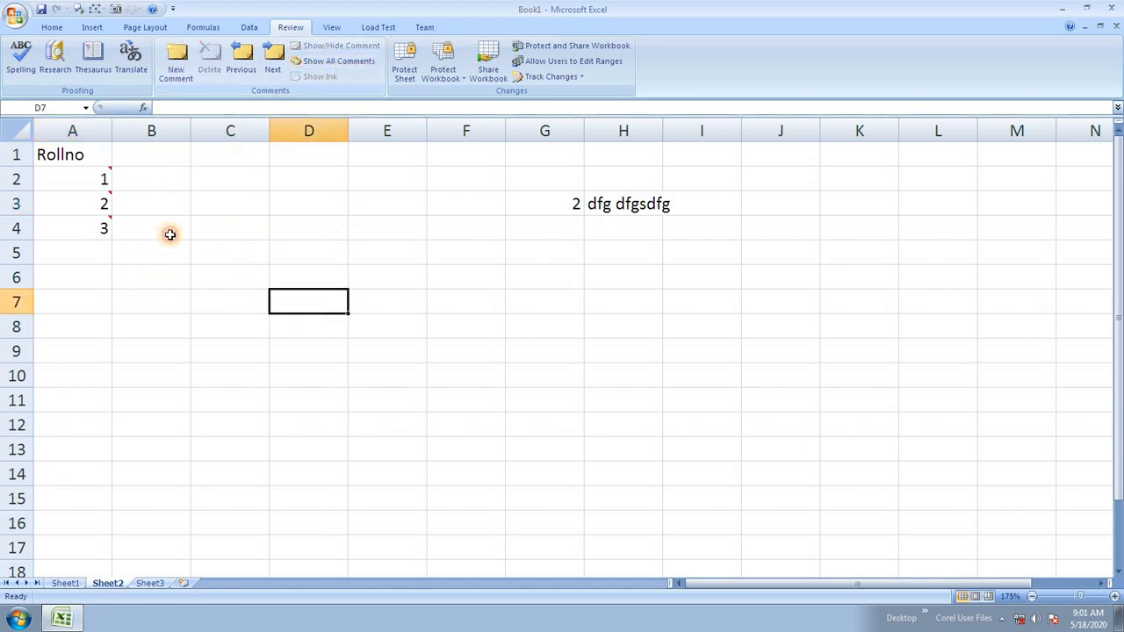
pyautogui.moveTo(83, 170)
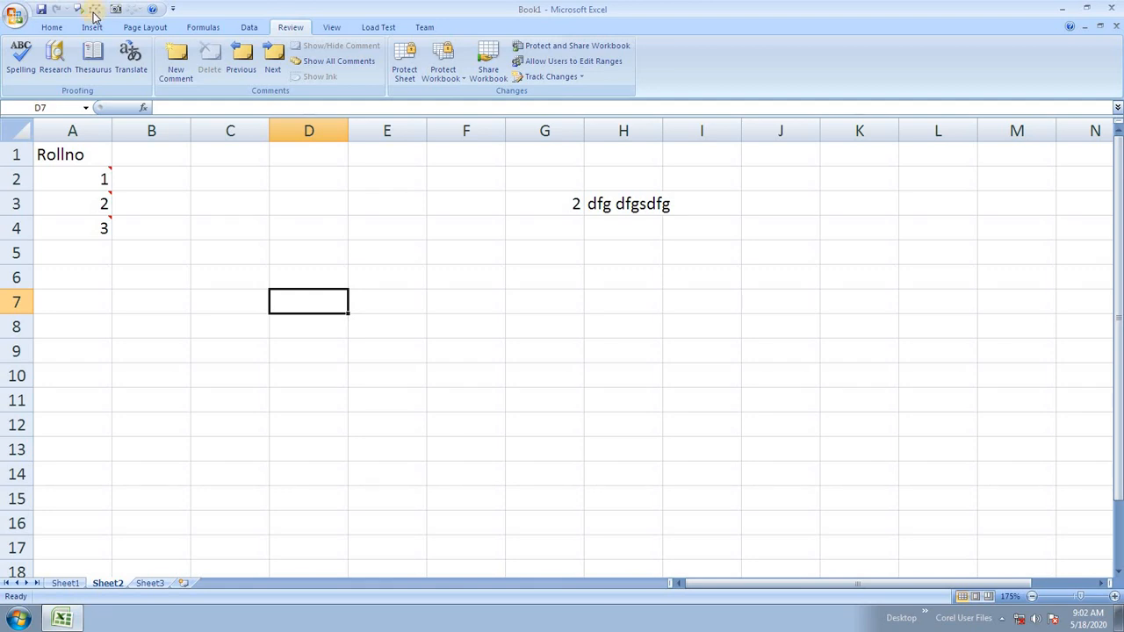
# Show all comments and change the A4 and A2 comments into ovals.
pyautogui.click(311, 61)
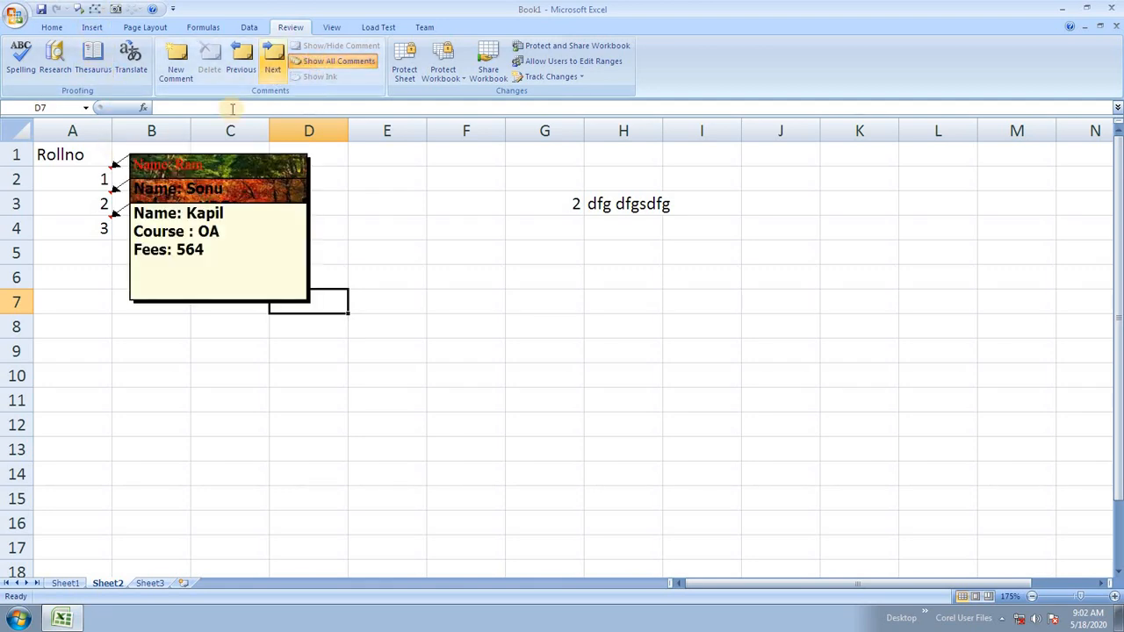
pyautogui.click(294, 301)
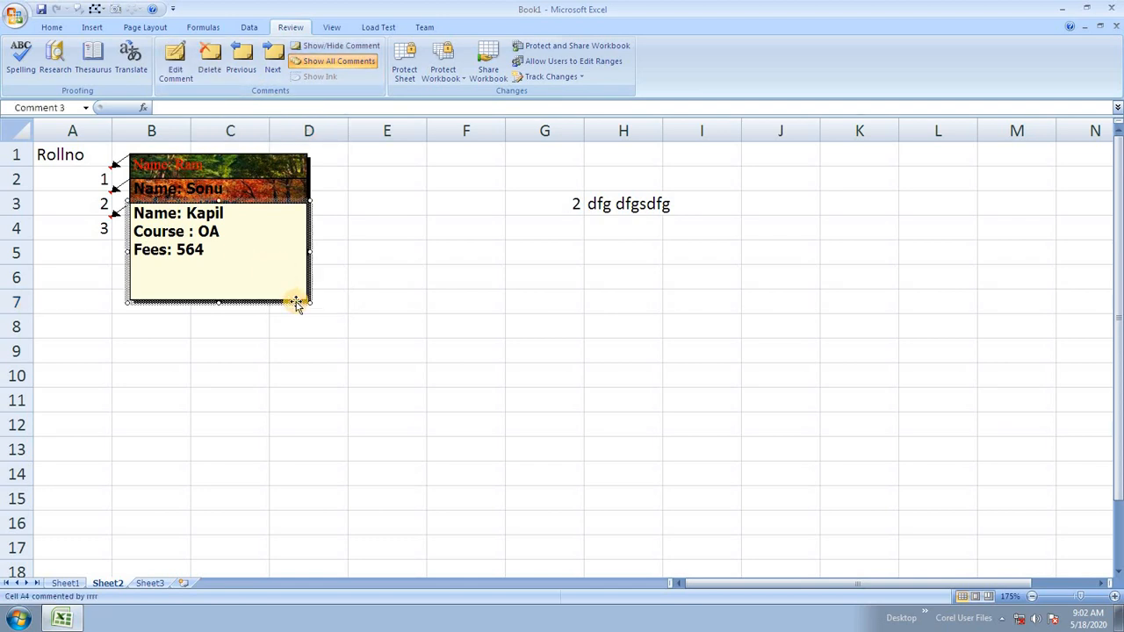
pyautogui.click(98, 7)
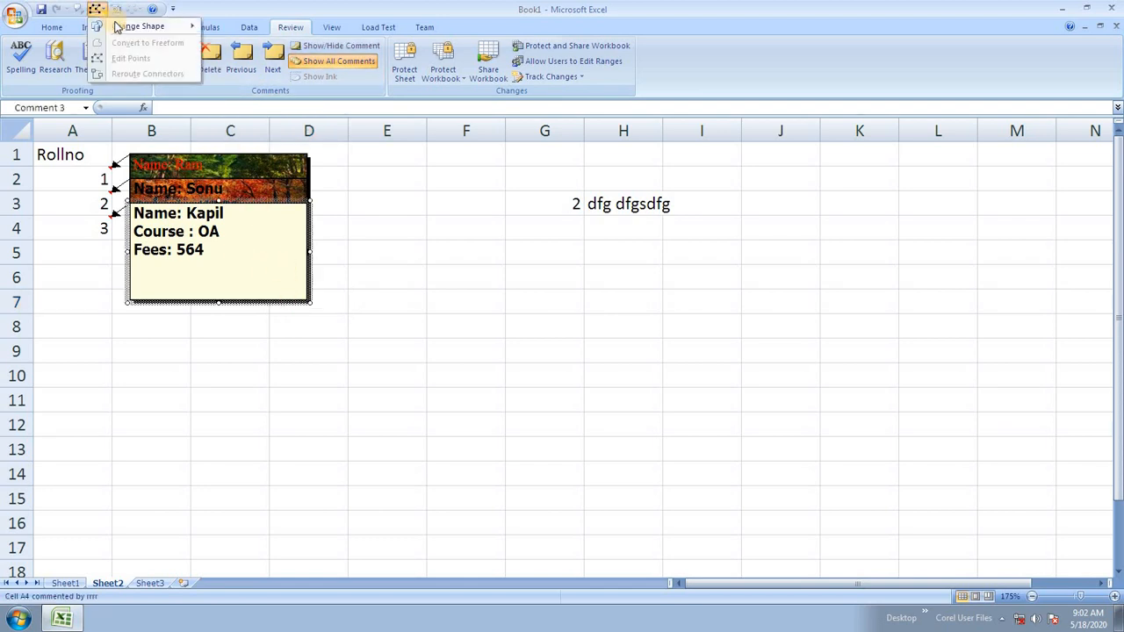
pyautogui.moveTo(116, 25)
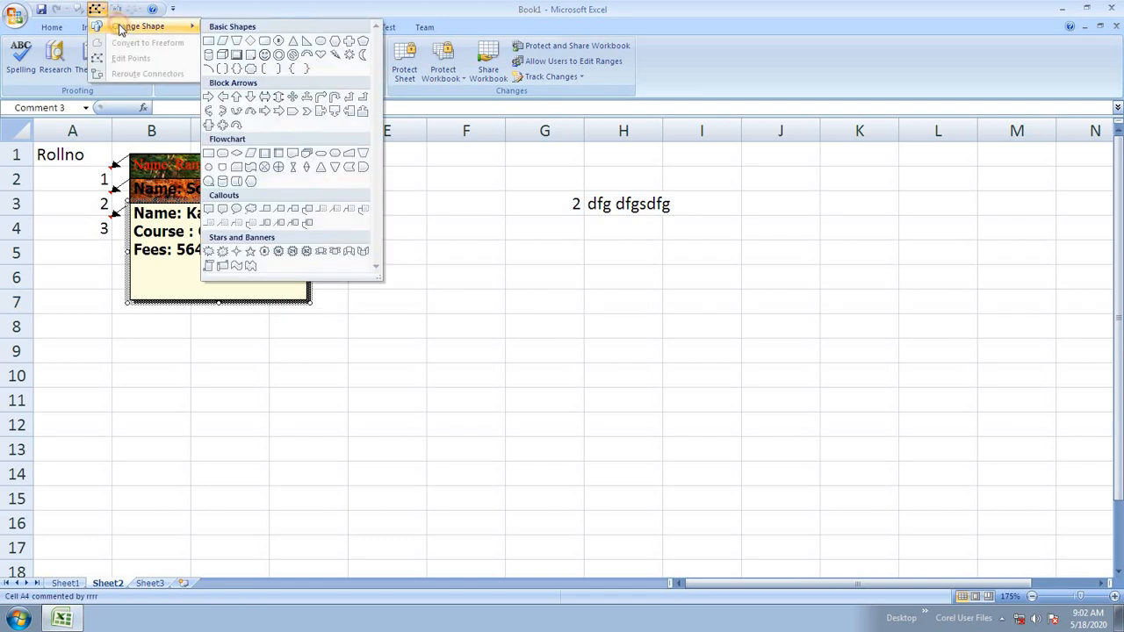
pyautogui.click(322, 41)
pyautogui.click(408, 248)
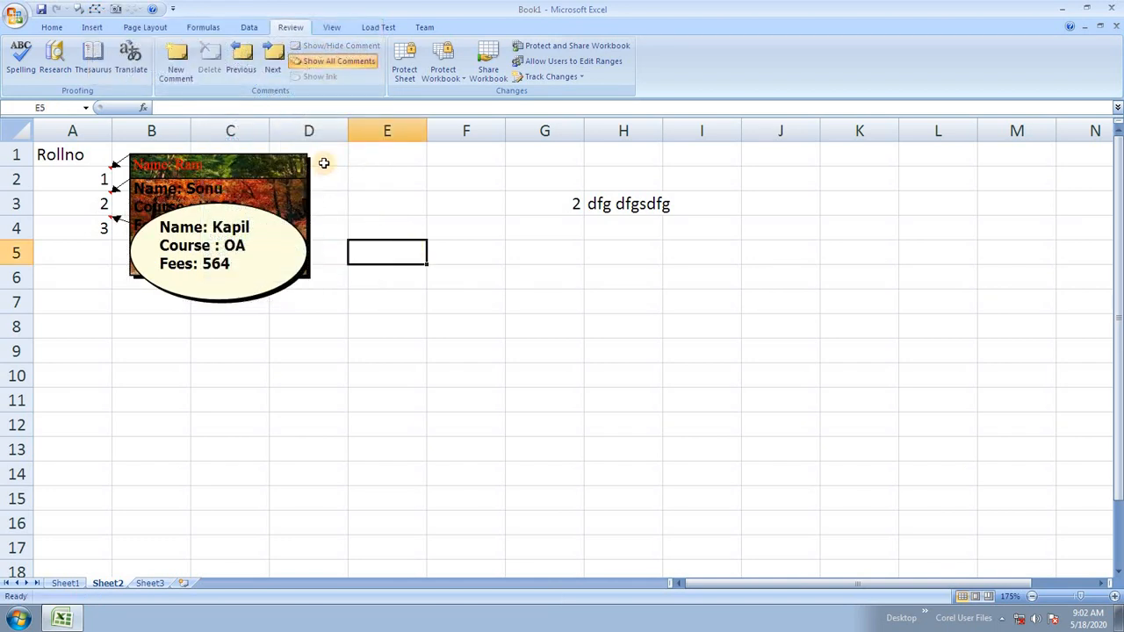
pyautogui.click(309, 159)
pyautogui.click(94, 10)
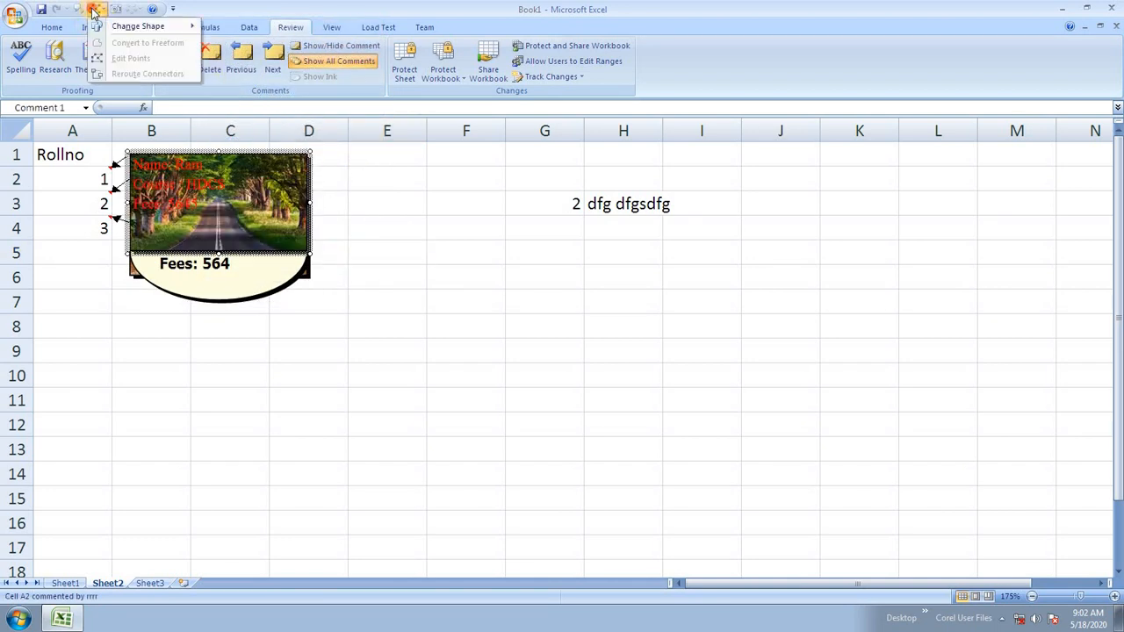
pyautogui.moveTo(138, 26)
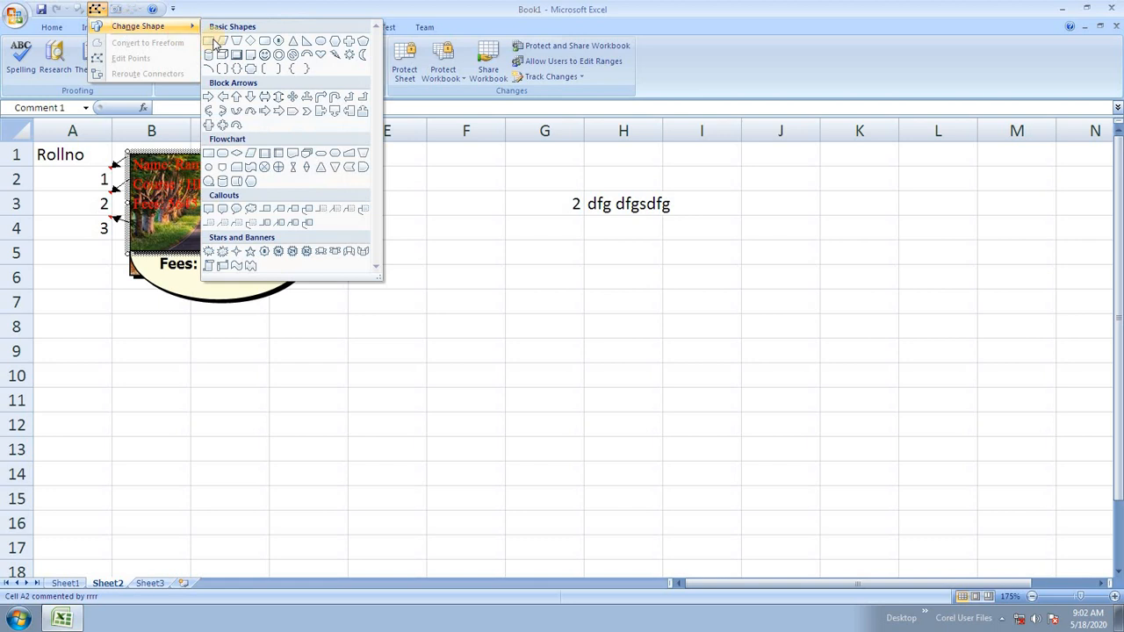
pyautogui.click(320, 42)
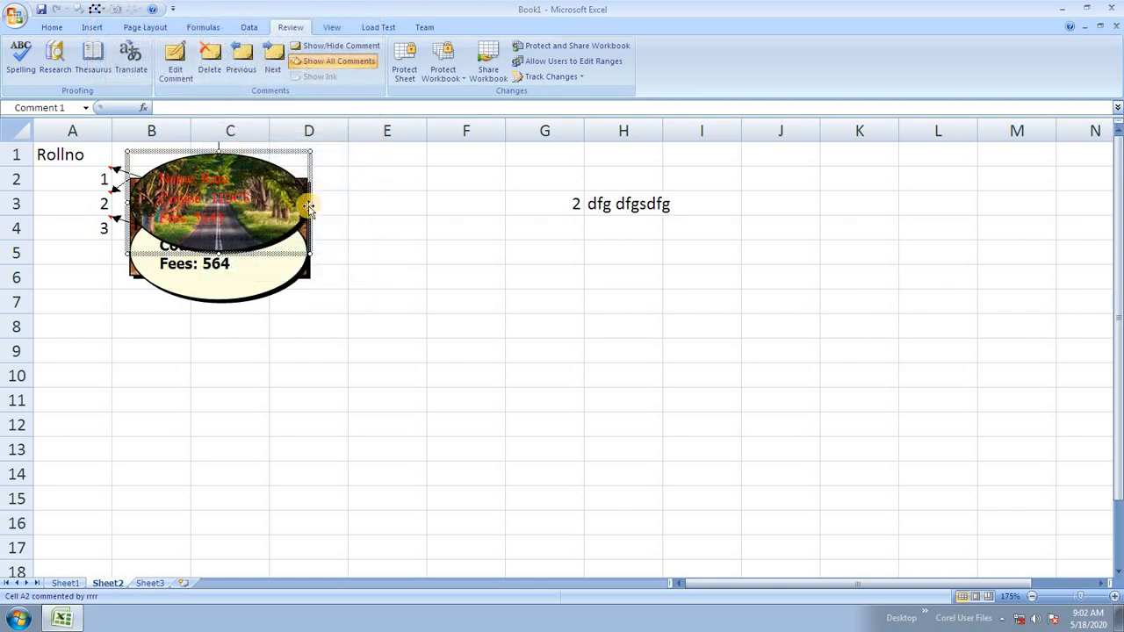
# Change the A3 comment into an oval, then redisplay all comments and edit A4's.
pyautogui.click(129, 274)
pyautogui.click(97, 10)
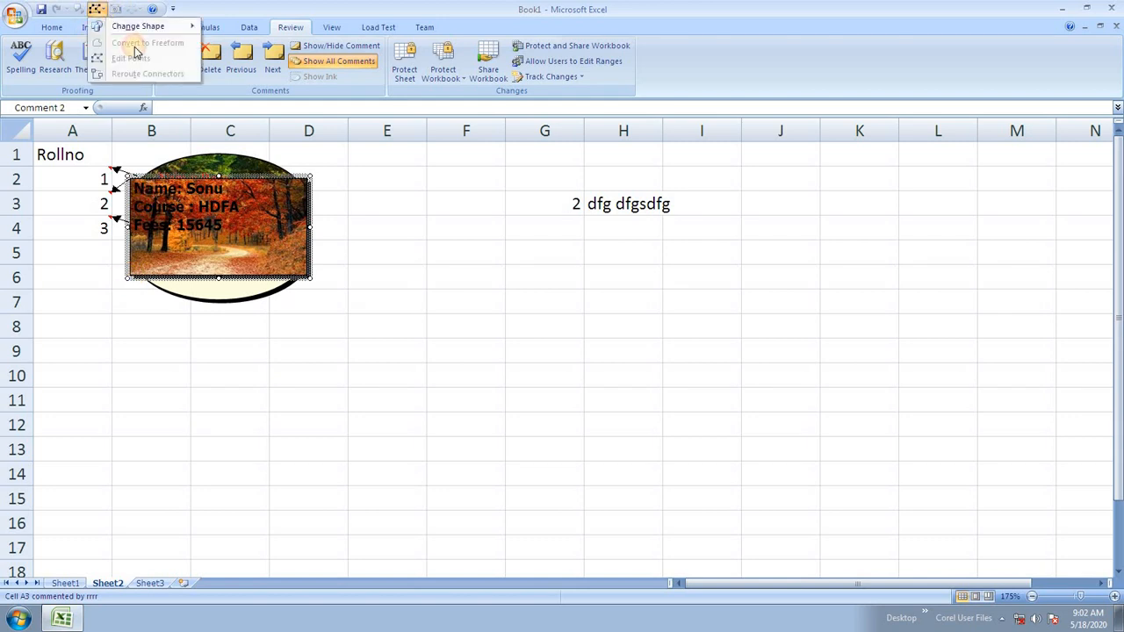
pyautogui.moveTo(138, 26)
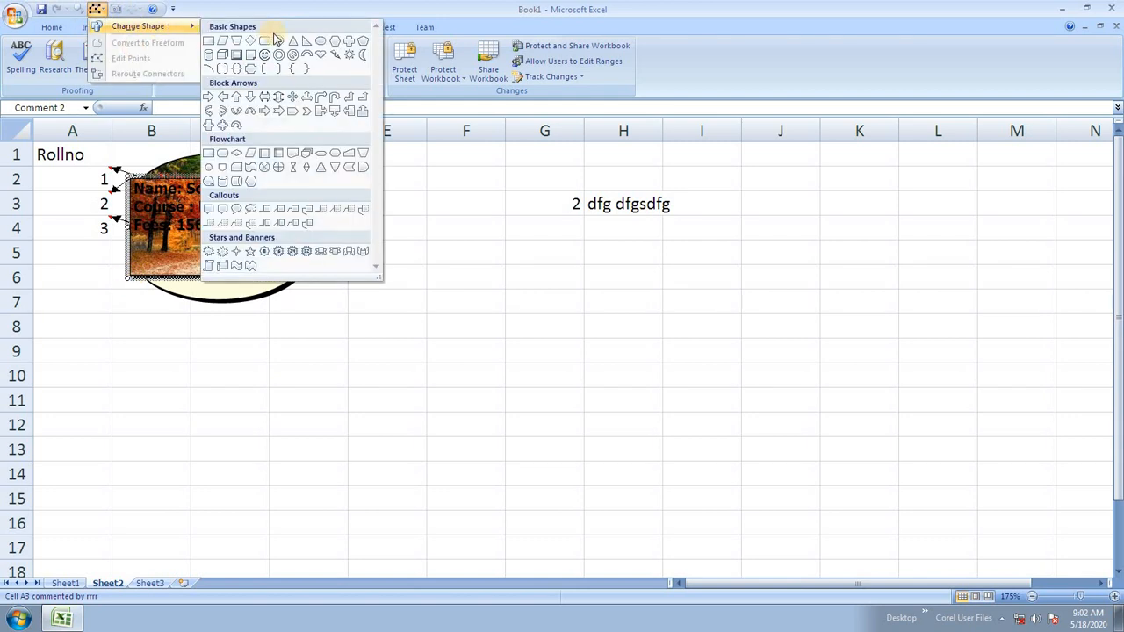
pyautogui.click(321, 42)
pyautogui.click(413, 248)
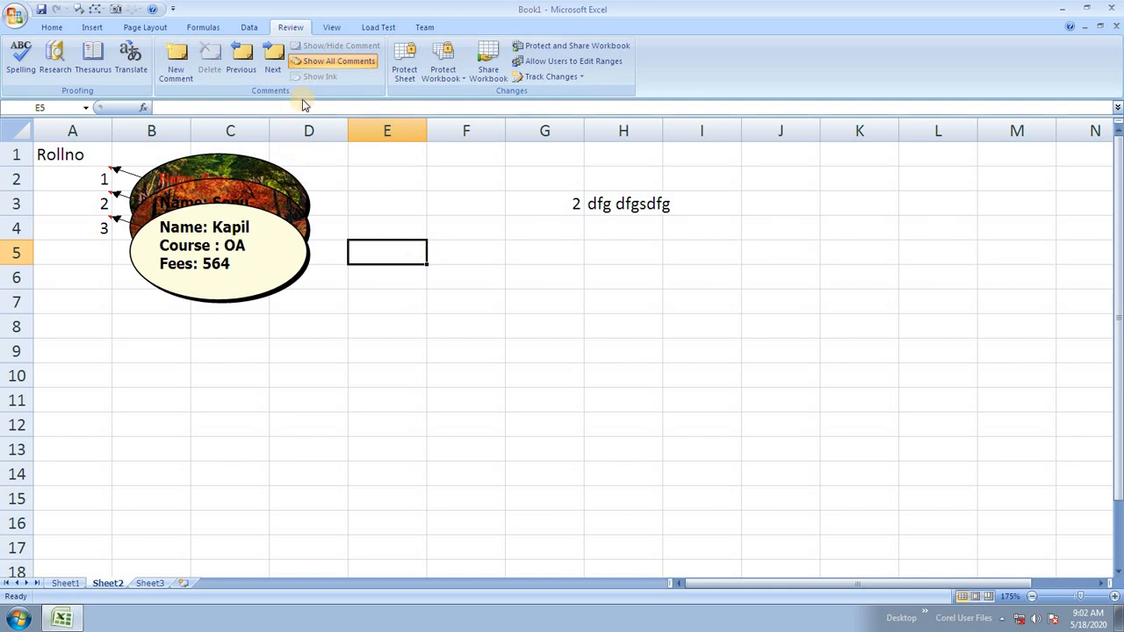
pyautogui.click(349, 64)
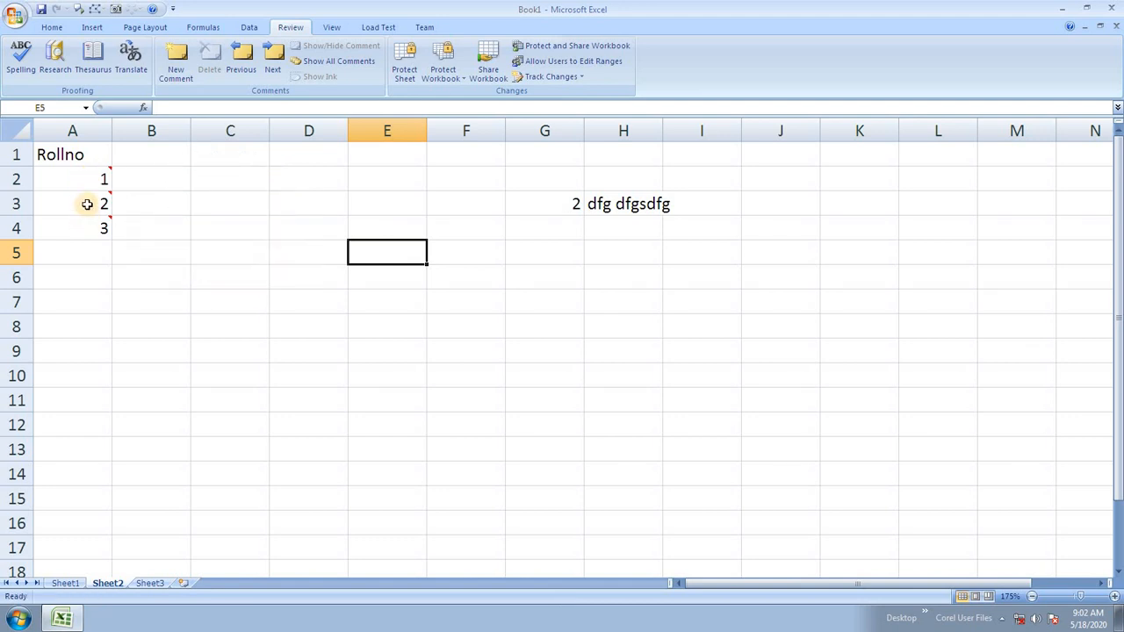
pyautogui.click(333, 61)
pyautogui.click(224, 243)
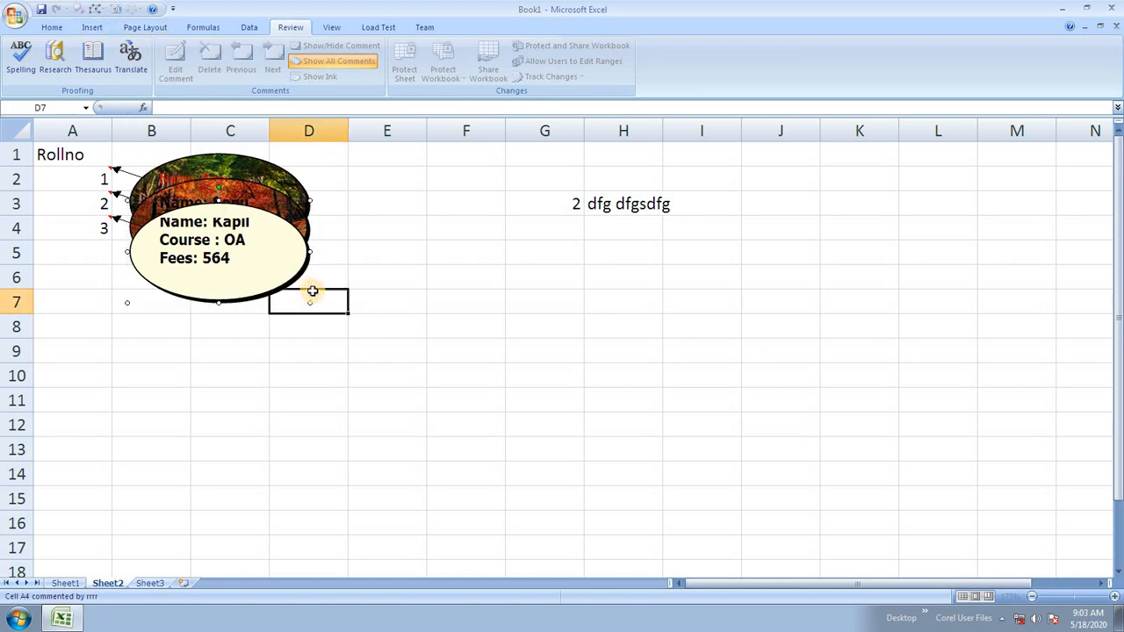
# Change the A4 comment's shape to an Oval Callout speech bubble.
pyautogui.click(295, 294)
pyautogui.click(297, 271)
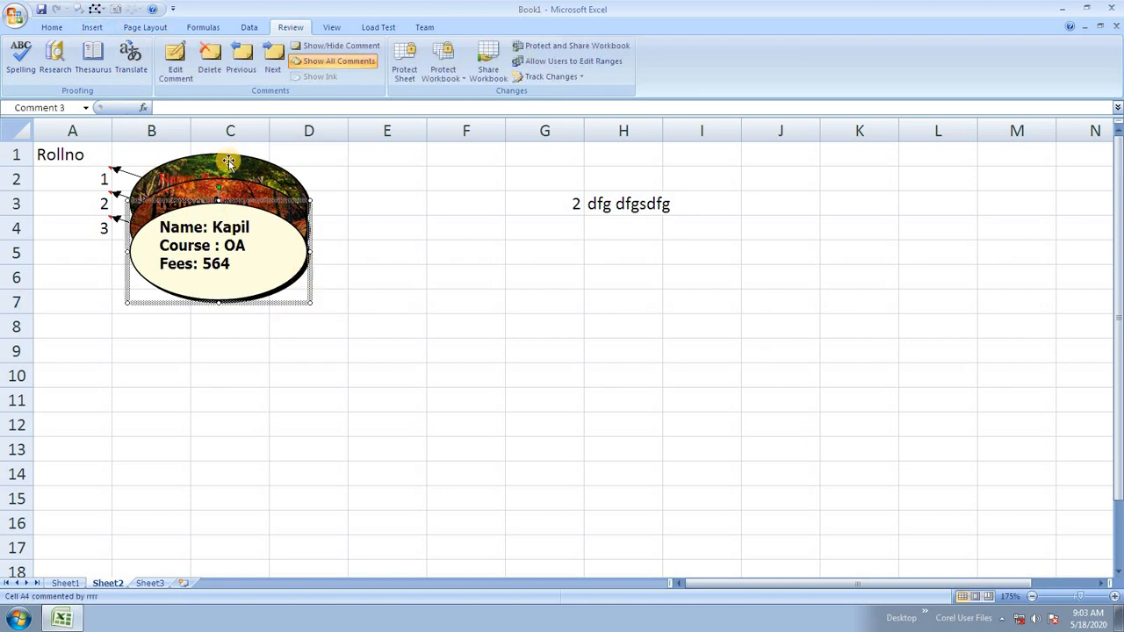
pyautogui.click(100, 11)
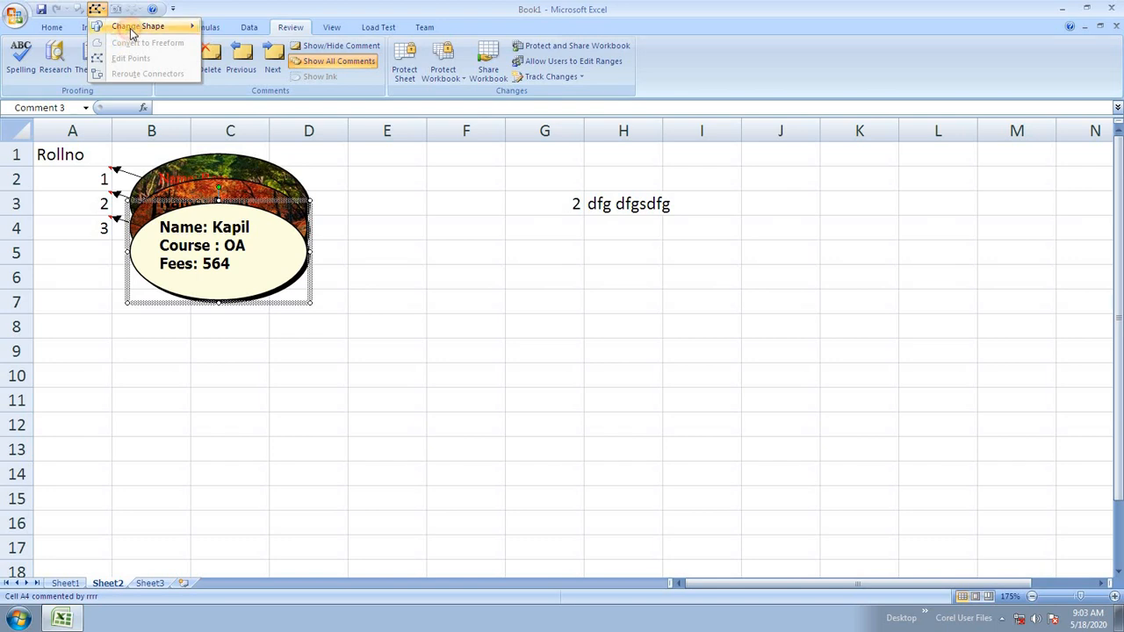
pyautogui.moveTo(133, 26)
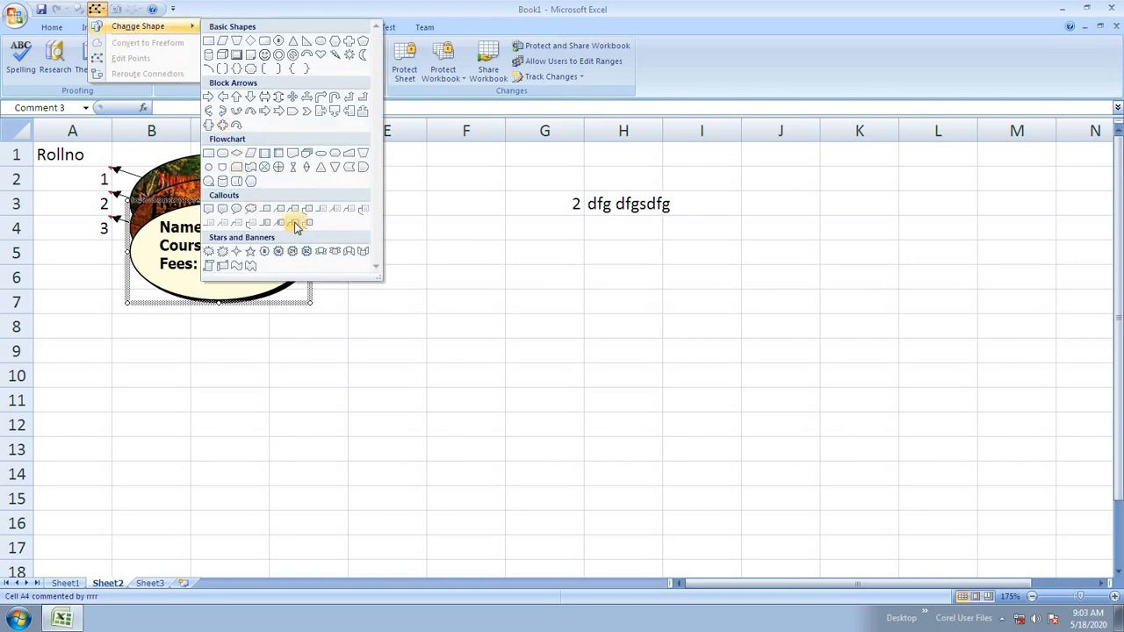
pyautogui.click(245, 212)
# Drag the oval callout bubble far right to columns N–P, tail reaching column B.
pyautogui.click(302, 379)
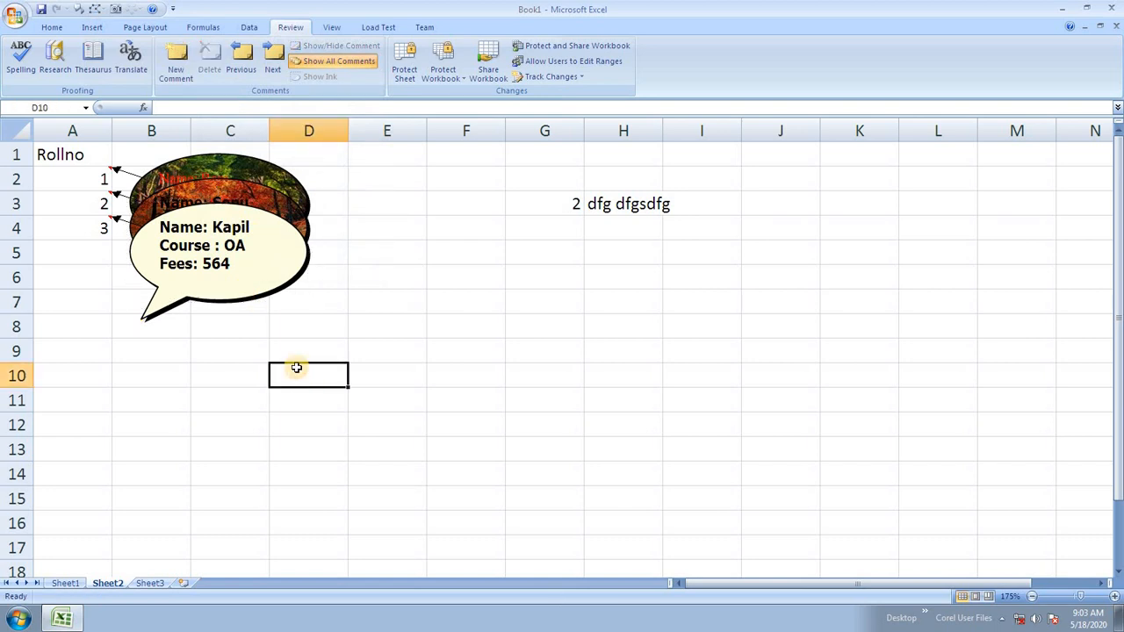
pyautogui.click(263, 293)
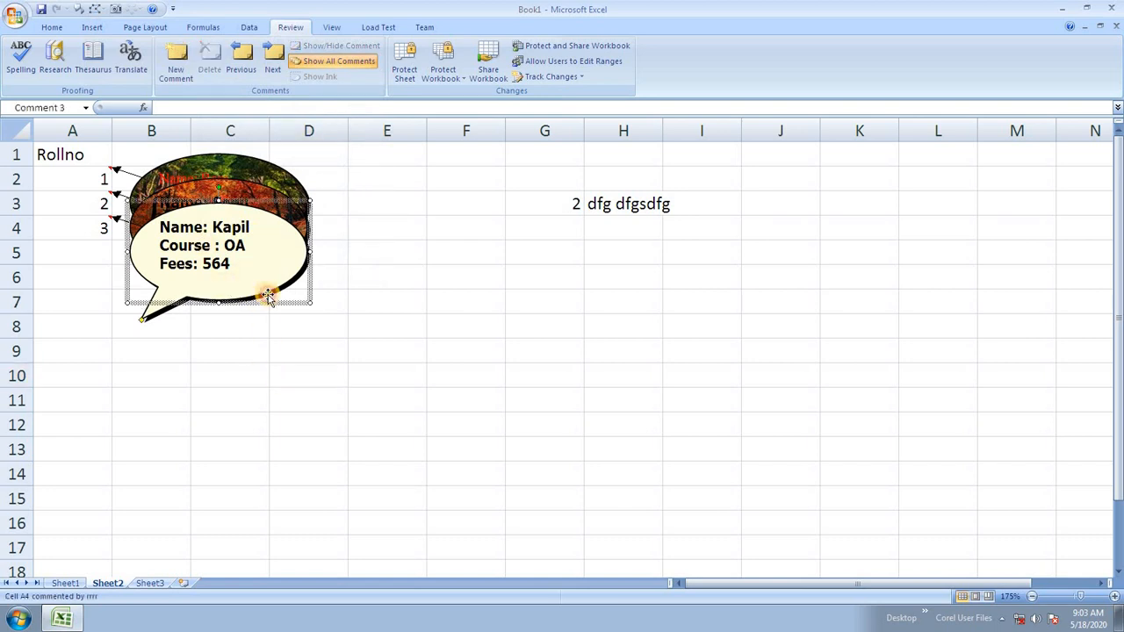
pyautogui.moveTo(274, 304); pyautogui.dragTo(981, 324)
pyautogui.moveTo(773, 582); pyautogui.dragTo(562, 585)
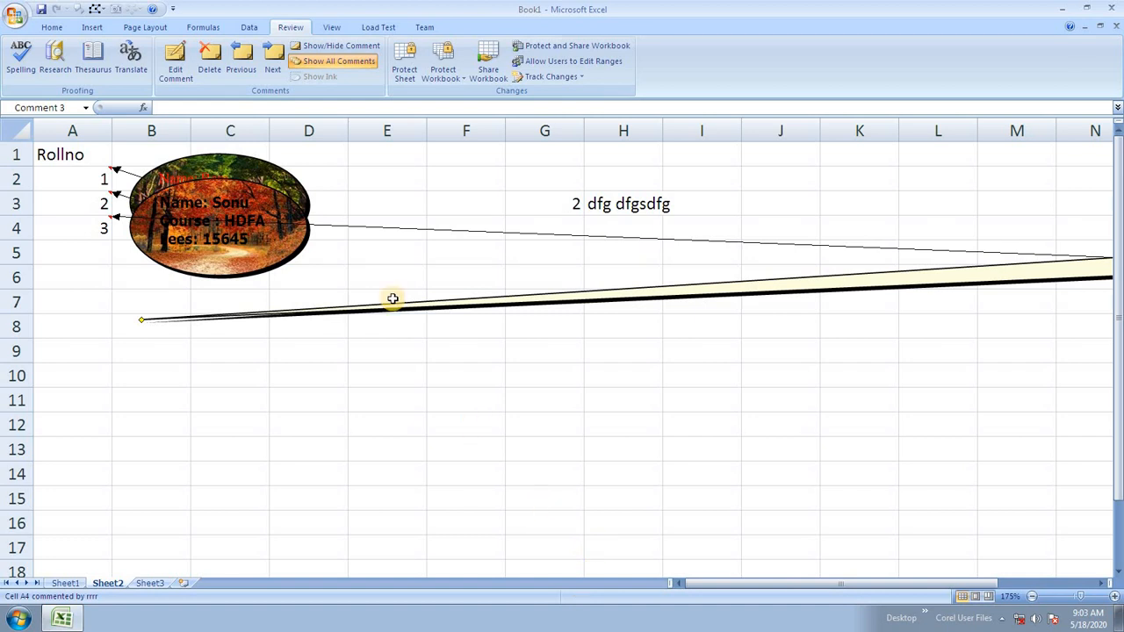
# Move the A3 and A2 picture comments aside, then delete all comments in A2:A5.
pyautogui.click(284, 262)
pyautogui.click(277, 265)
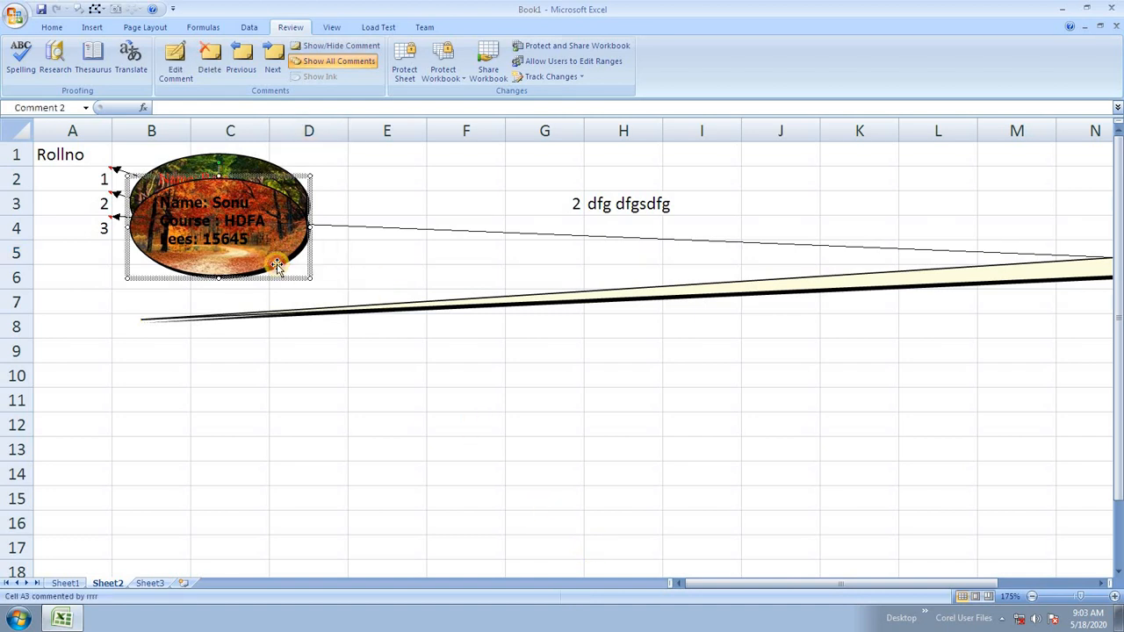
pyautogui.moveTo(267, 278); pyautogui.dragTo(395, 313)
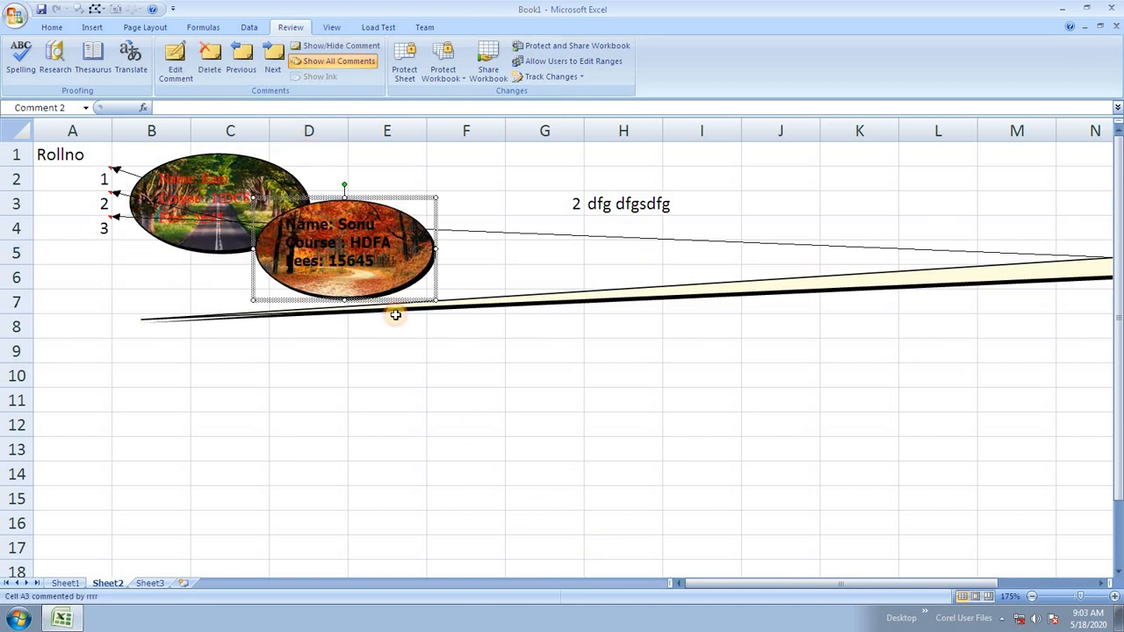
pyautogui.click(274, 159)
pyautogui.moveTo(276, 154); pyautogui.dragTo(194, 361)
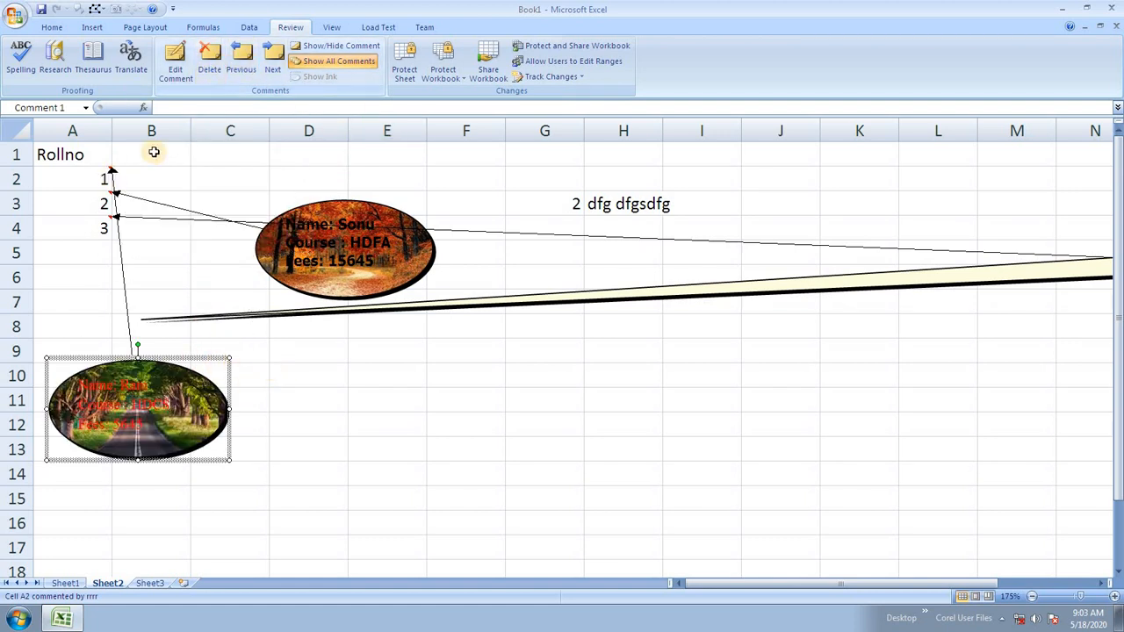
pyautogui.moveTo(76, 173); pyautogui.dragTo(72, 255)
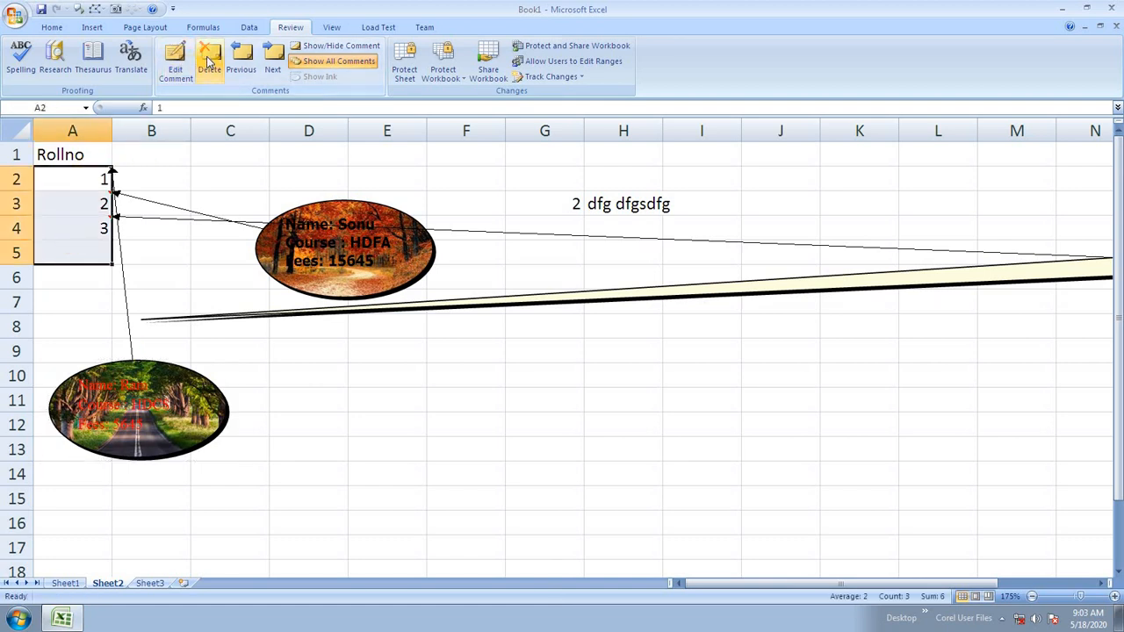
pyautogui.click(208, 57)
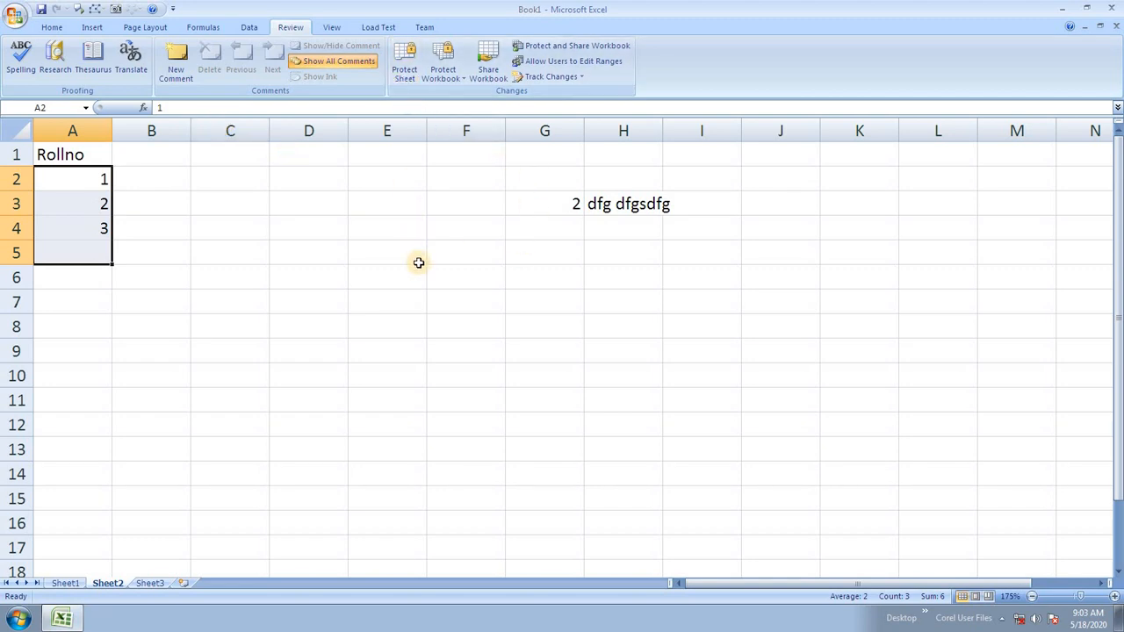
# Protect Sheet2 with a password, entered and confirmed.
pyautogui.click(404, 68)
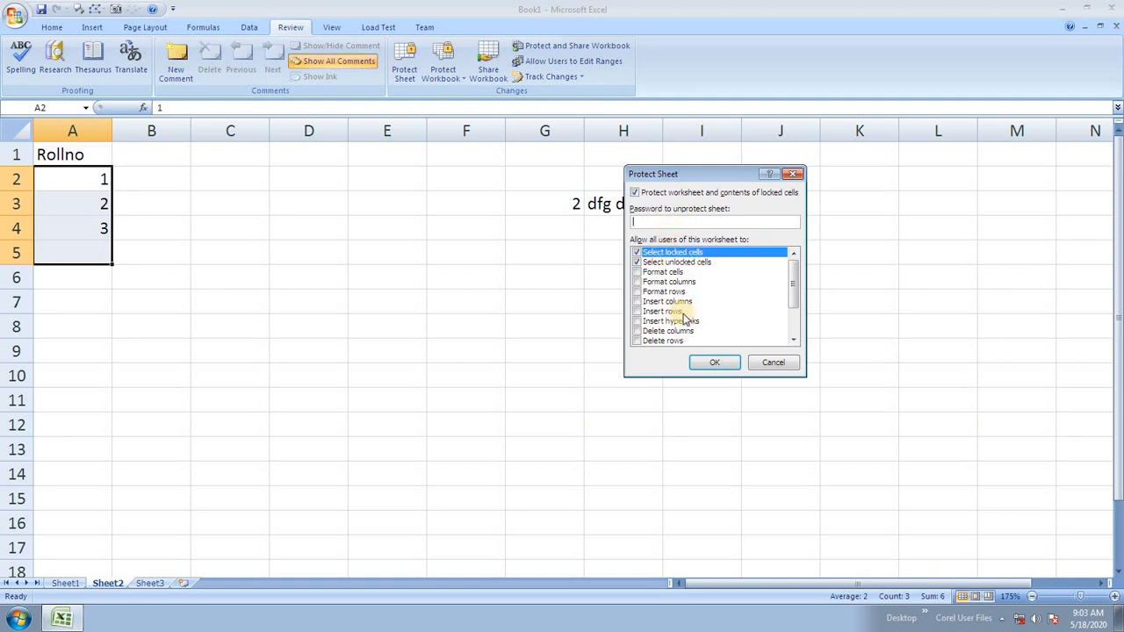
pyautogui.write('123')
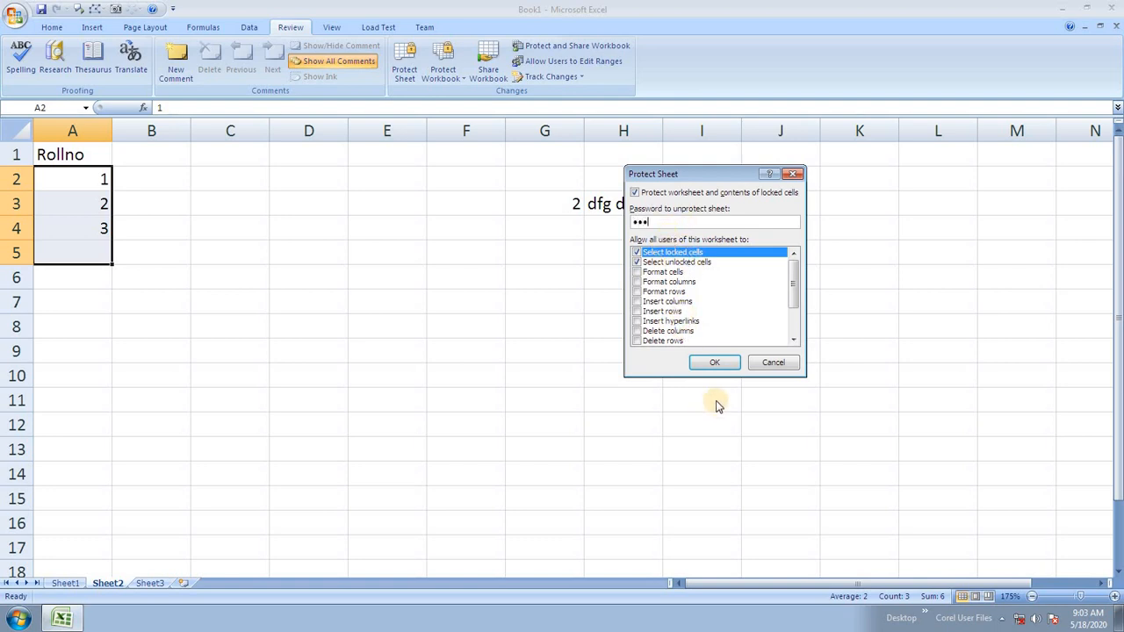
pyautogui.click(720, 363)
pyautogui.write('123')
pyautogui.click(722, 318)
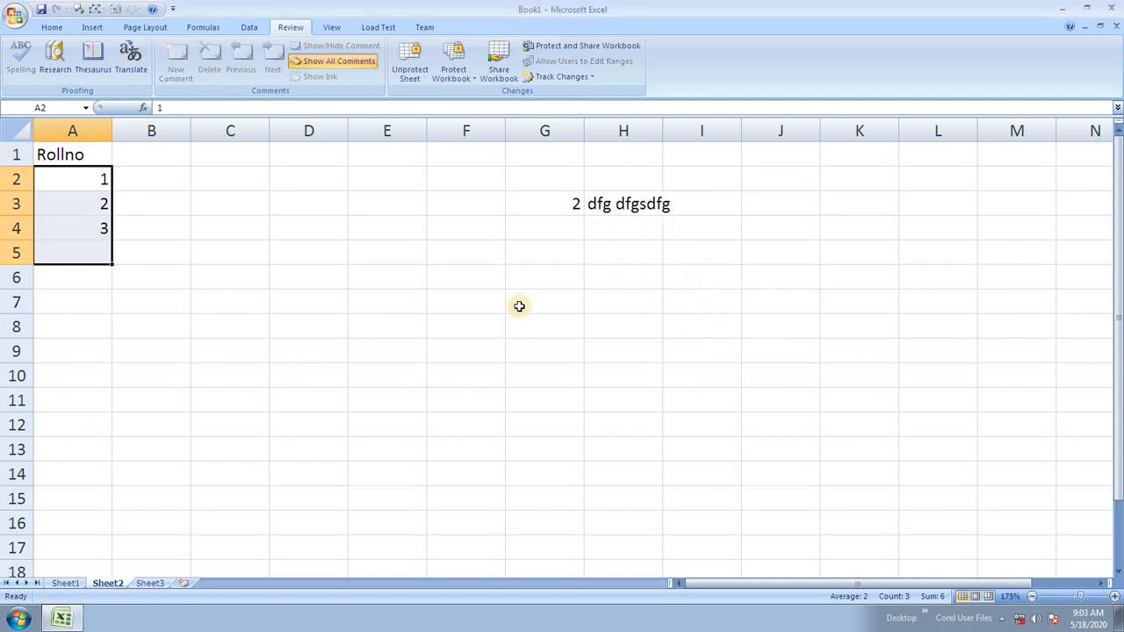
# Try editing cells such as H3, C6, E3 and D13, dismissing each read-only warning.
pyautogui.click(492, 286)
pyautogui.doubleClick(493, 293)
pyautogui.click(563, 348)
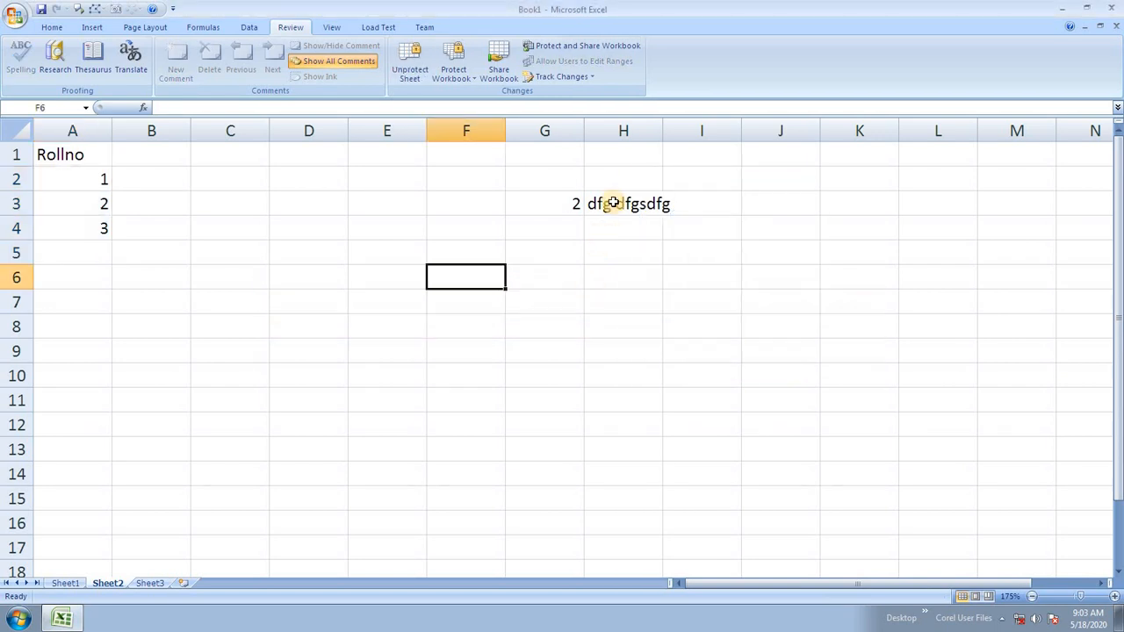
pyautogui.doubleClick(606, 209)
pyautogui.click(567, 348)
pyautogui.doubleClick(224, 277)
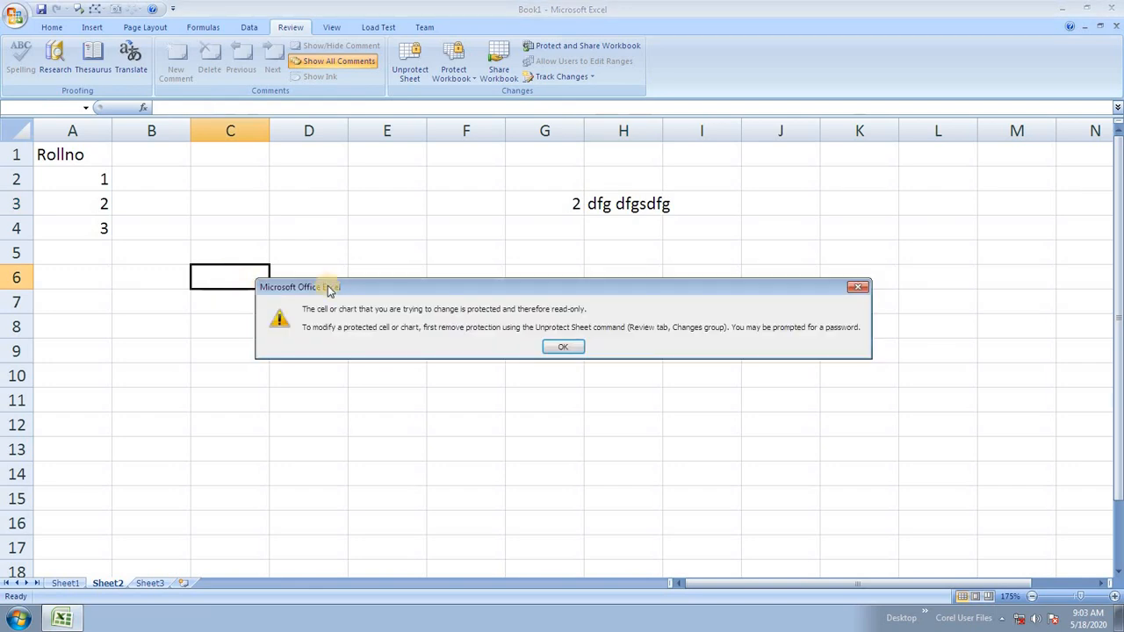
pyautogui.click(578, 348)
pyautogui.doubleClick(382, 211)
pyautogui.click(578, 348)
pyautogui.doubleClick(295, 450)
pyautogui.click(571, 348)
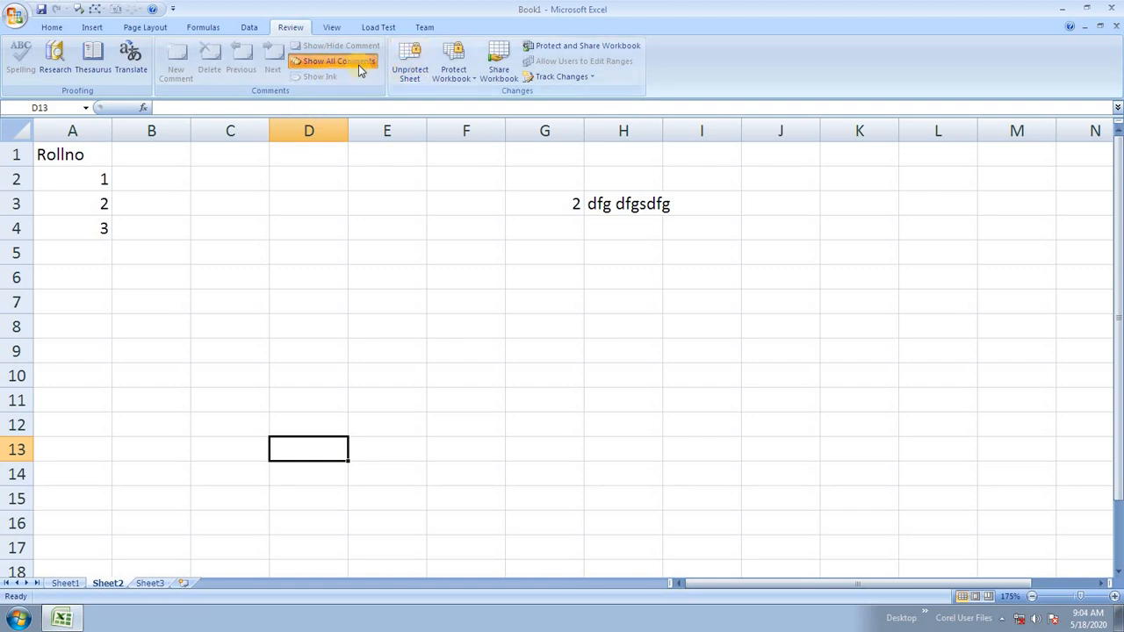
# Unprotect Sheet2 by entering its password.
pyautogui.click(409, 69)
pyautogui.write('123')
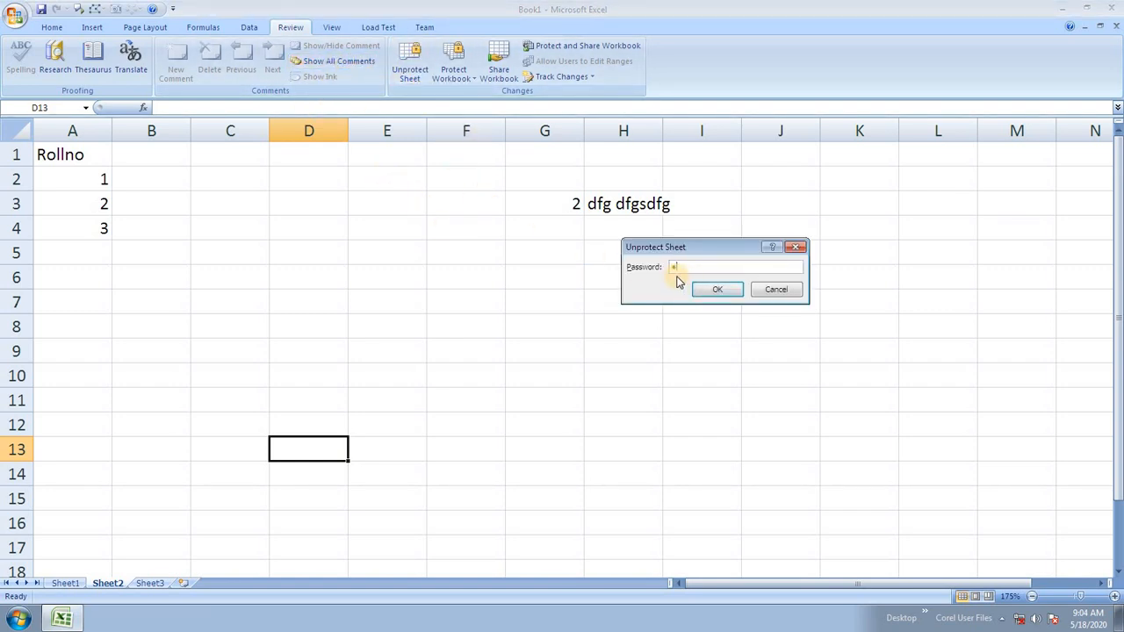
pyautogui.click(717, 289)
# Enter the test text fgg, dfg and fg into cells around E5, E7, G7, F3 and F6.
pyautogui.click(364, 261)
pyautogui.write('fgg')
pyautogui.click(406, 304)
pyautogui.write('dfg')
pyautogui.click(496, 303)
pyautogui.click(577, 302)
pyautogui.write('dfg')
pyautogui.click(439, 201)
pyautogui.write('fg')
pyautogui.click(450, 274)
pyautogui.write('dfg')
pyautogui.click(610, 250)
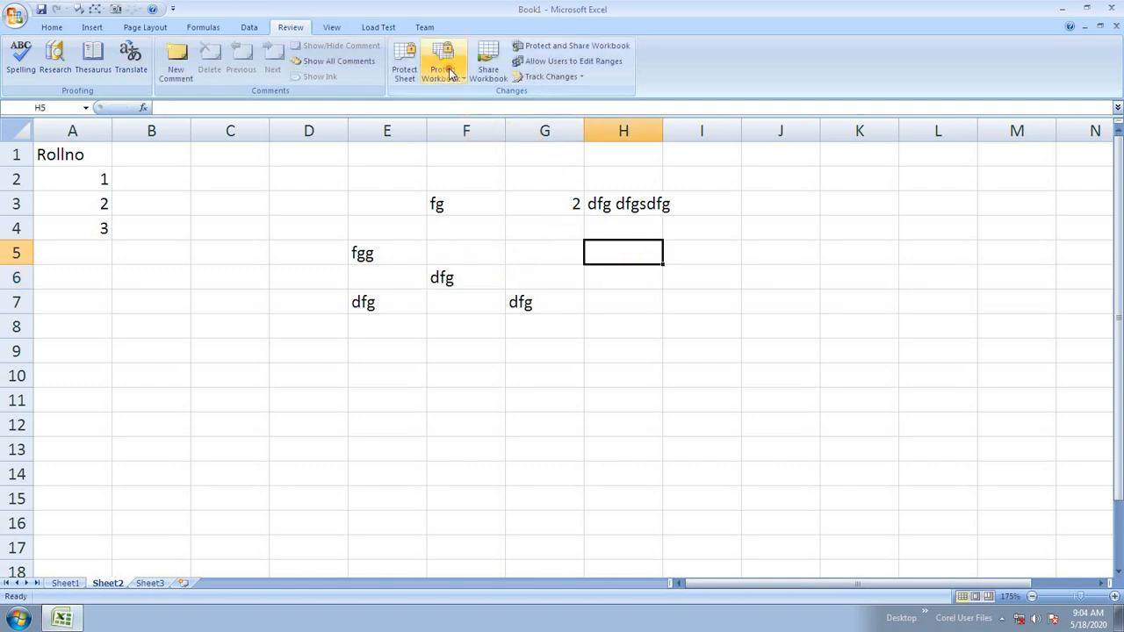
# Add three new blank worksheets, Sheet4 through Sheet6.
pyautogui.click(442, 70)
pyautogui.click(555, 346)
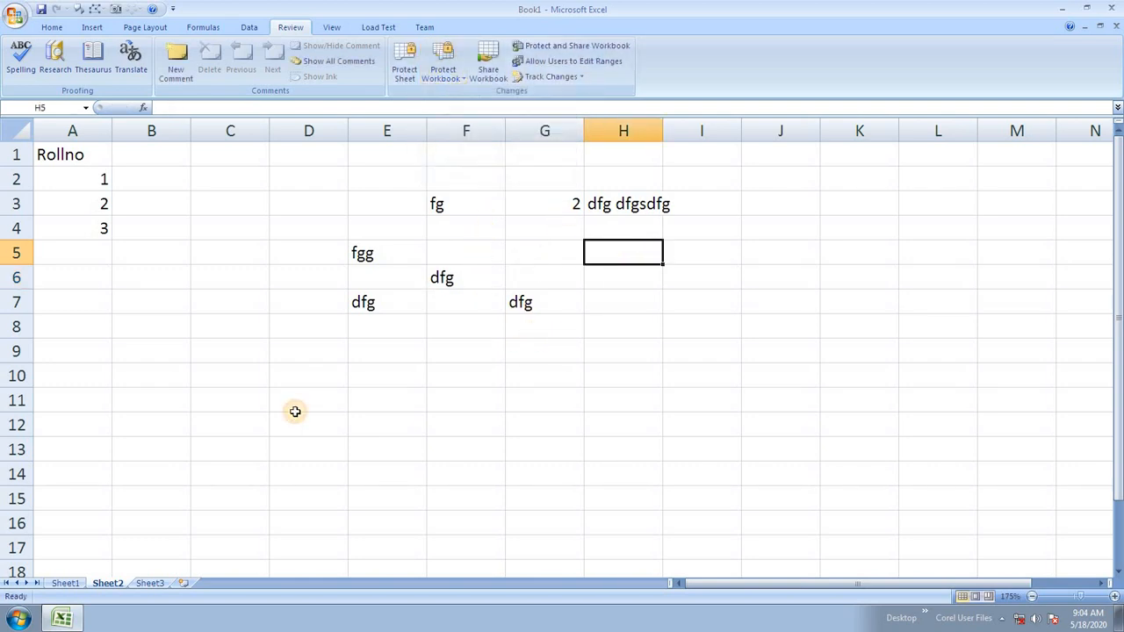
pyautogui.click(294, 411)
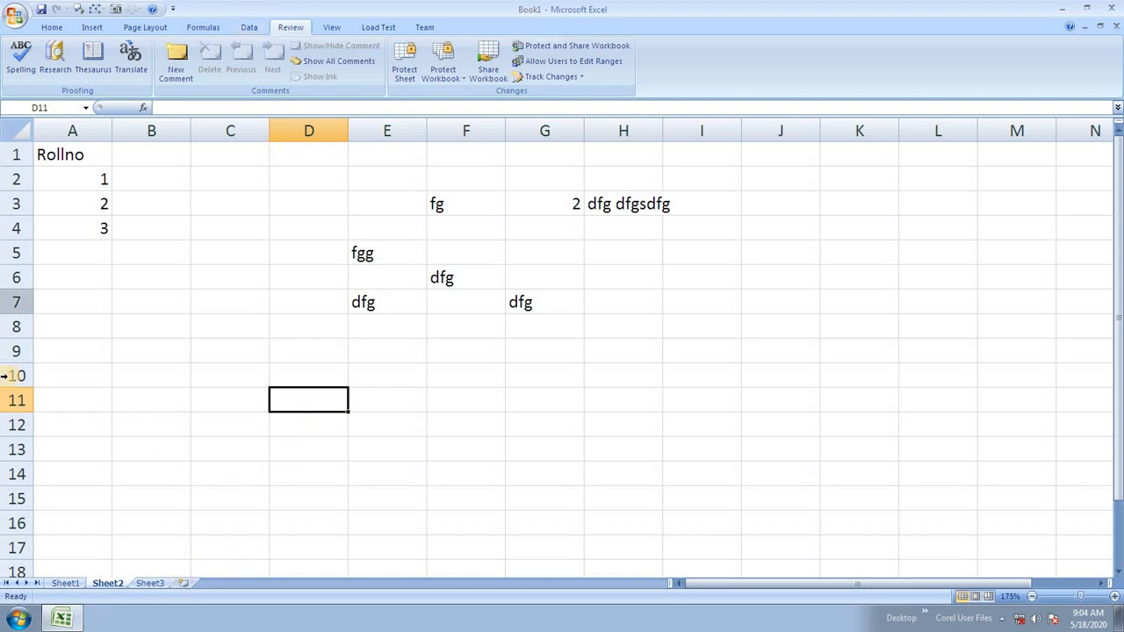
pyautogui.click(182, 583)
pyautogui.click(219, 583)
pyautogui.click(266, 584)
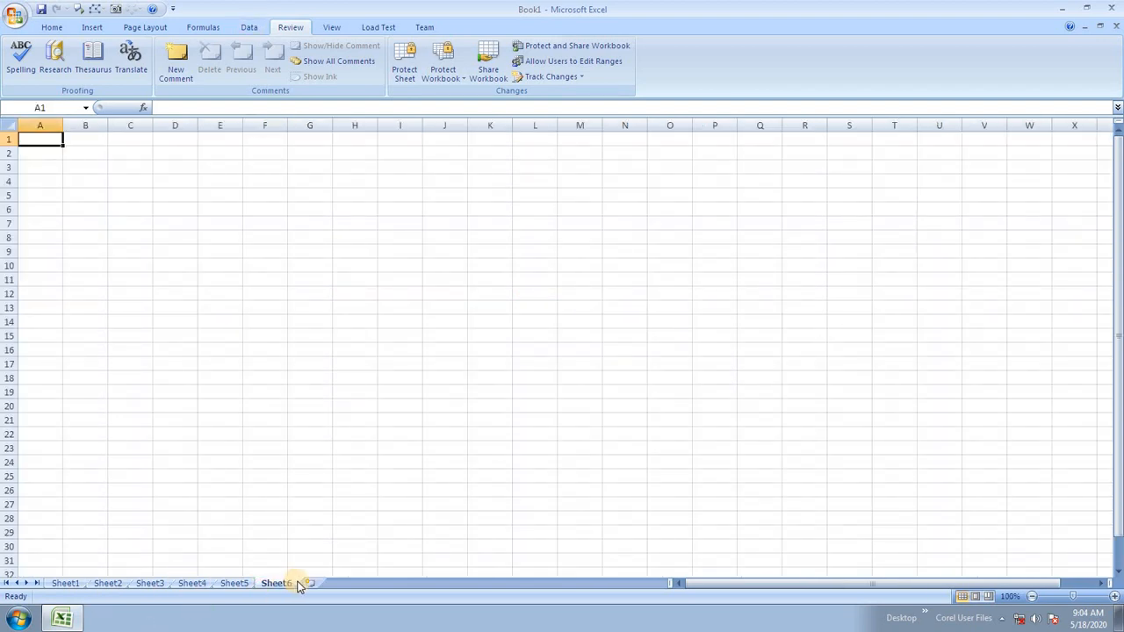
# Add Sheet7 and delete Sheet3 from the workbook.
pyautogui.click(307, 581)
pyautogui.click(227, 586)
pyautogui.click(182, 583)
pyautogui.click(134, 576)
pyautogui.click(139, 591)
pyautogui.rightClick(156, 585)
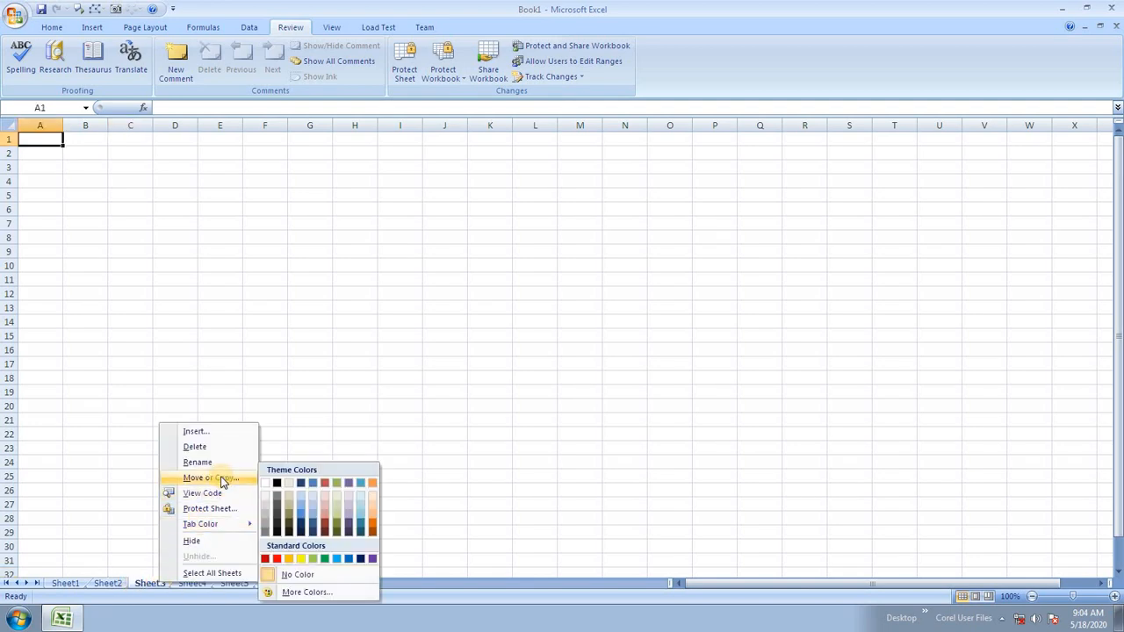
pyautogui.click(225, 448)
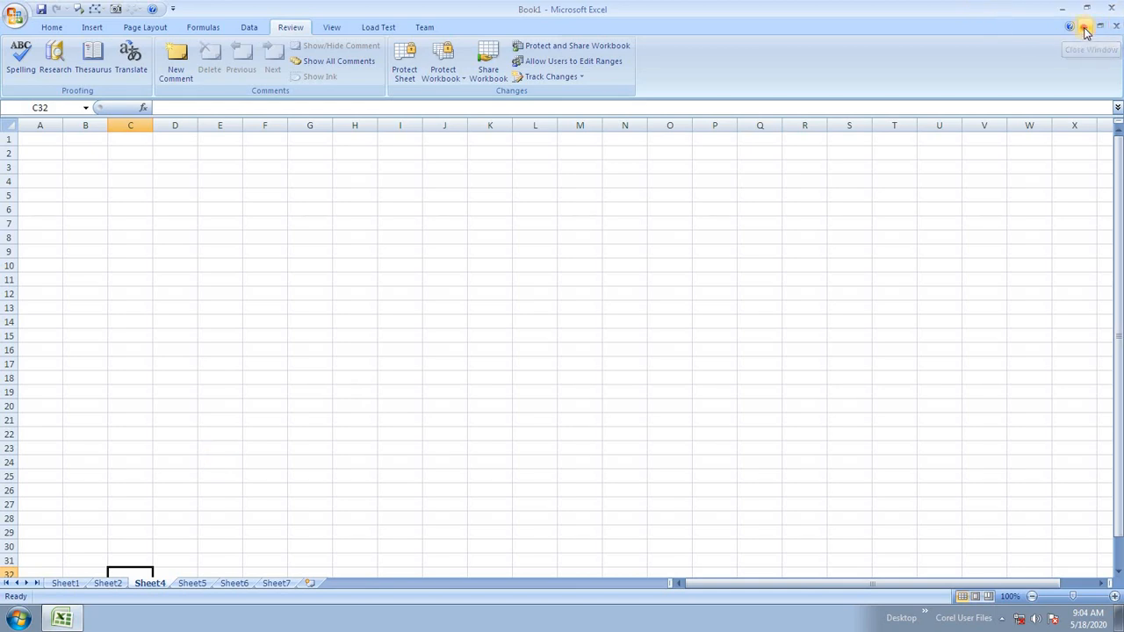
pyautogui.click(1086, 26)
pyautogui.click(76, 579)
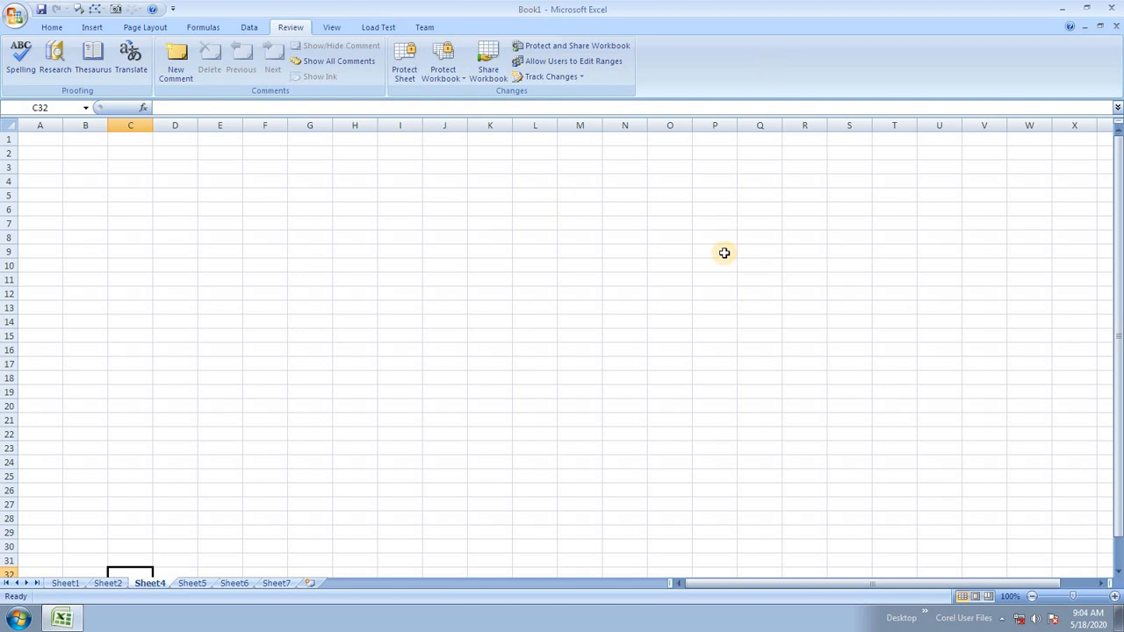
# Protect the workbook's structure and windows with a confirmed password.
pyautogui.click(444, 71)
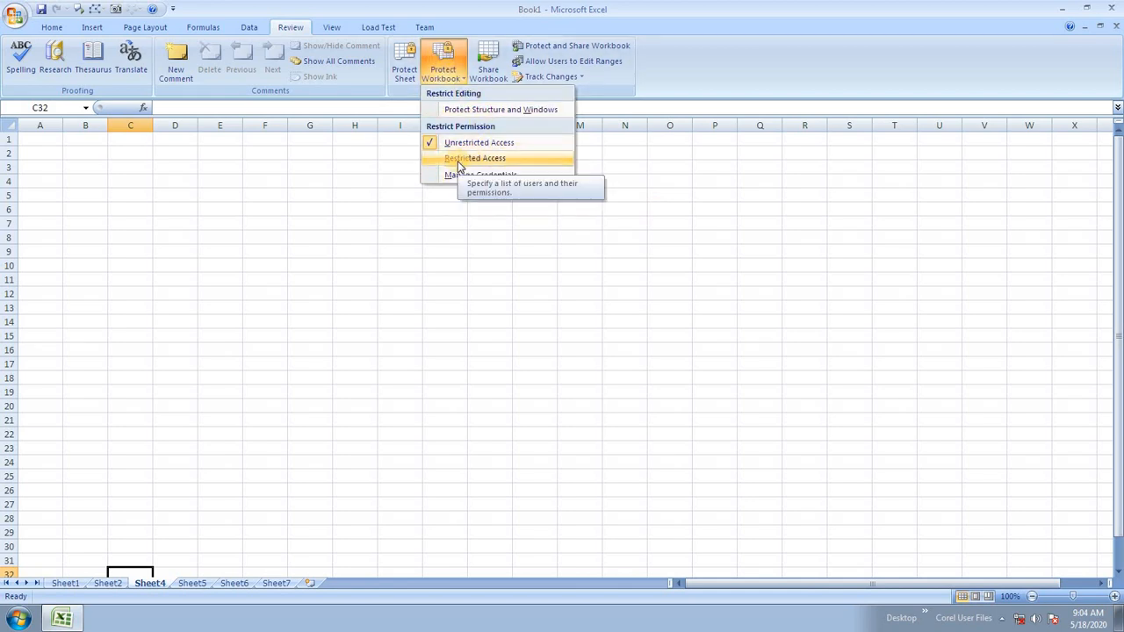
pyautogui.click(475, 110)
pyautogui.click(668, 264)
pyautogui.click(704, 296)
pyautogui.write('1')
pyautogui.click(714, 318)
pyautogui.write('1')
pyautogui.click(716, 318)
pyautogui.click(714, 314)
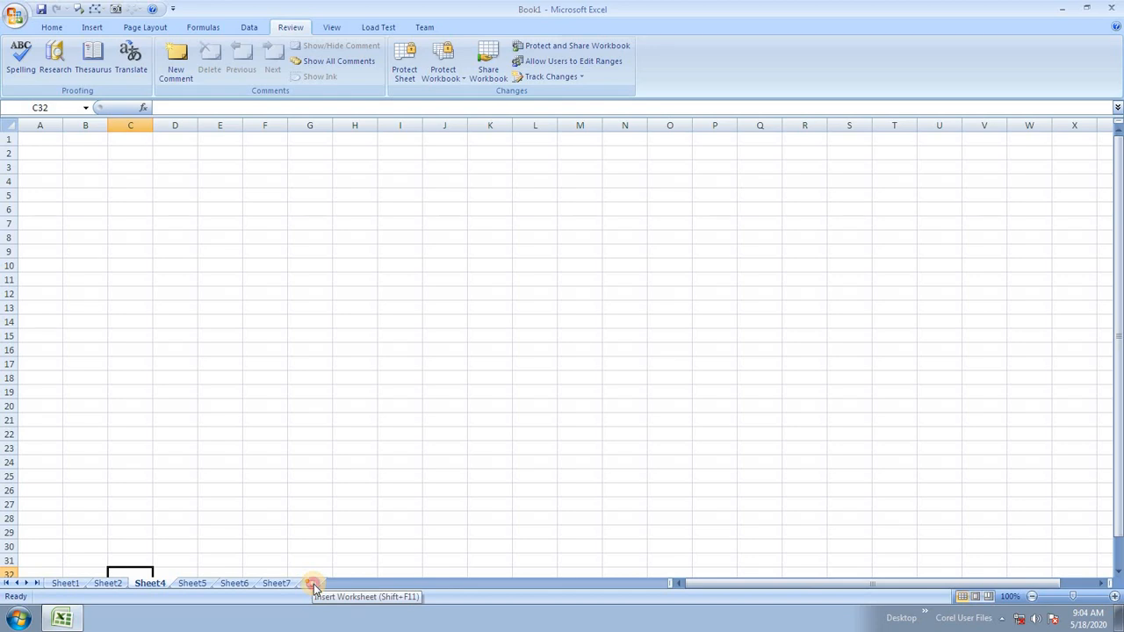
# Check Sheet7's tab menu to confirm sheet actions are greyed out under protection.
pyautogui.click(279, 584)
pyautogui.click(231, 584)
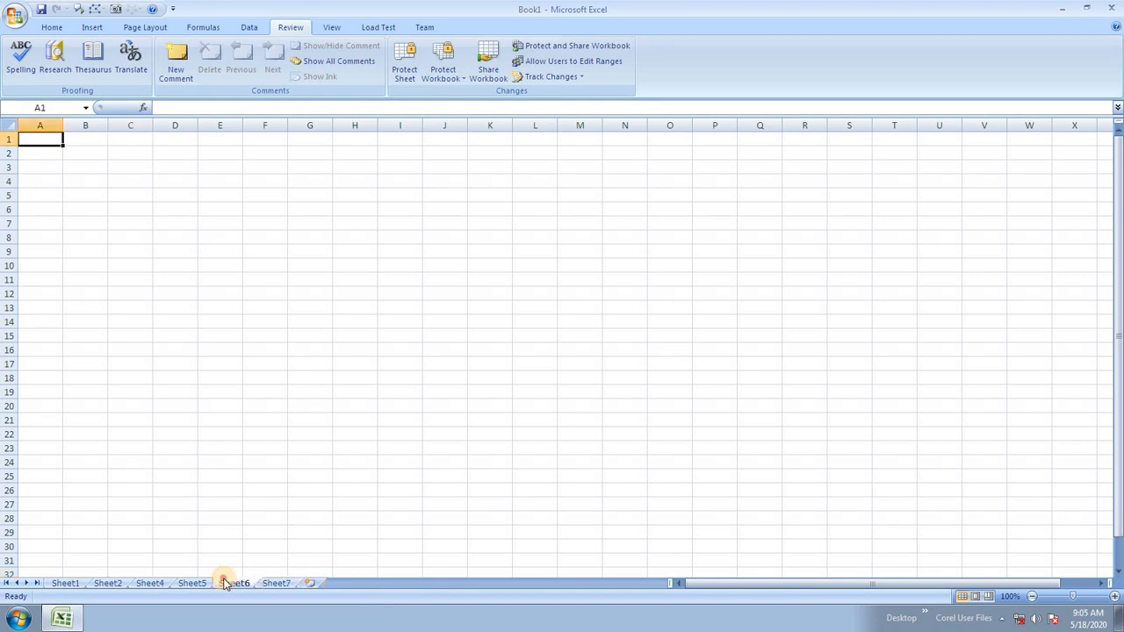
pyautogui.click(191, 583)
pyautogui.click(276, 585)
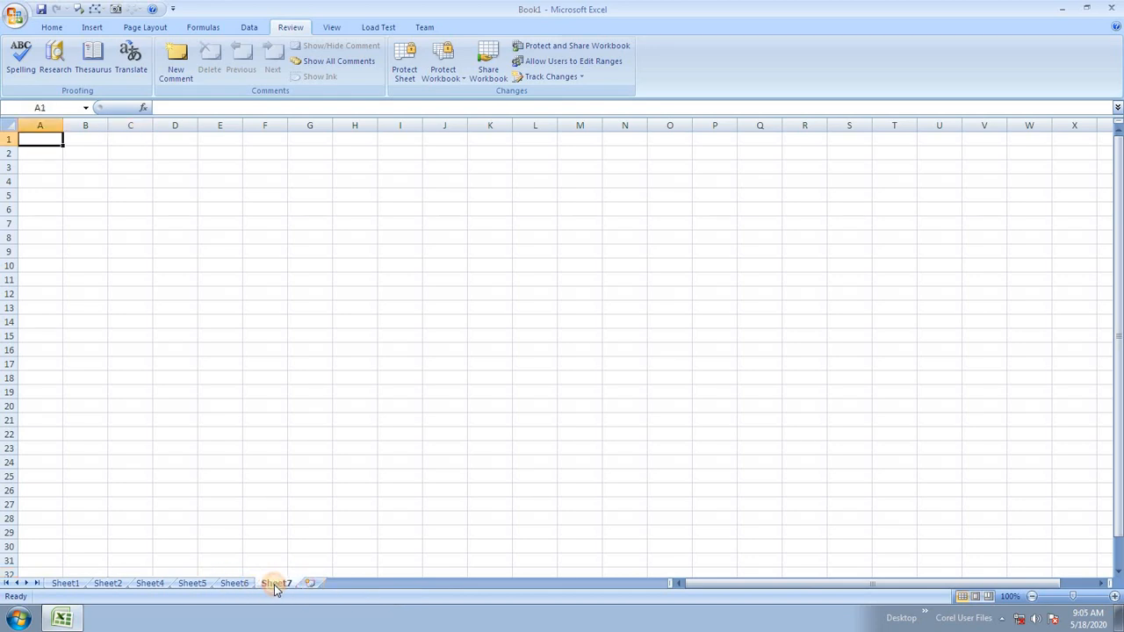
pyautogui.rightClick(275, 585)
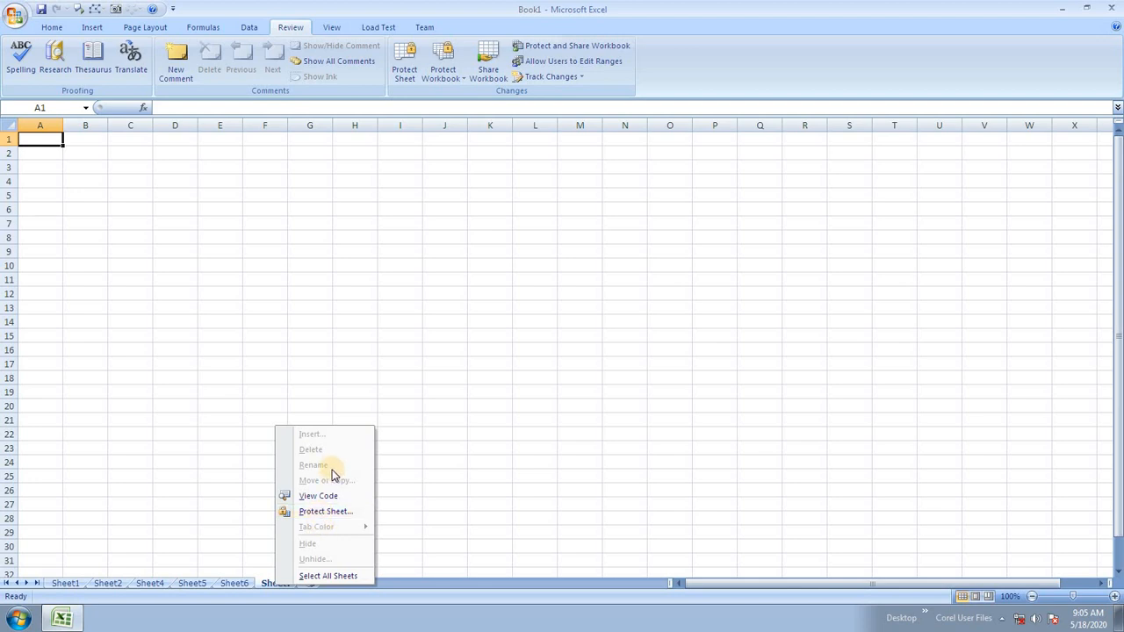
pyautogui.click(869, 314)
pyautogui.click(1098, 27)
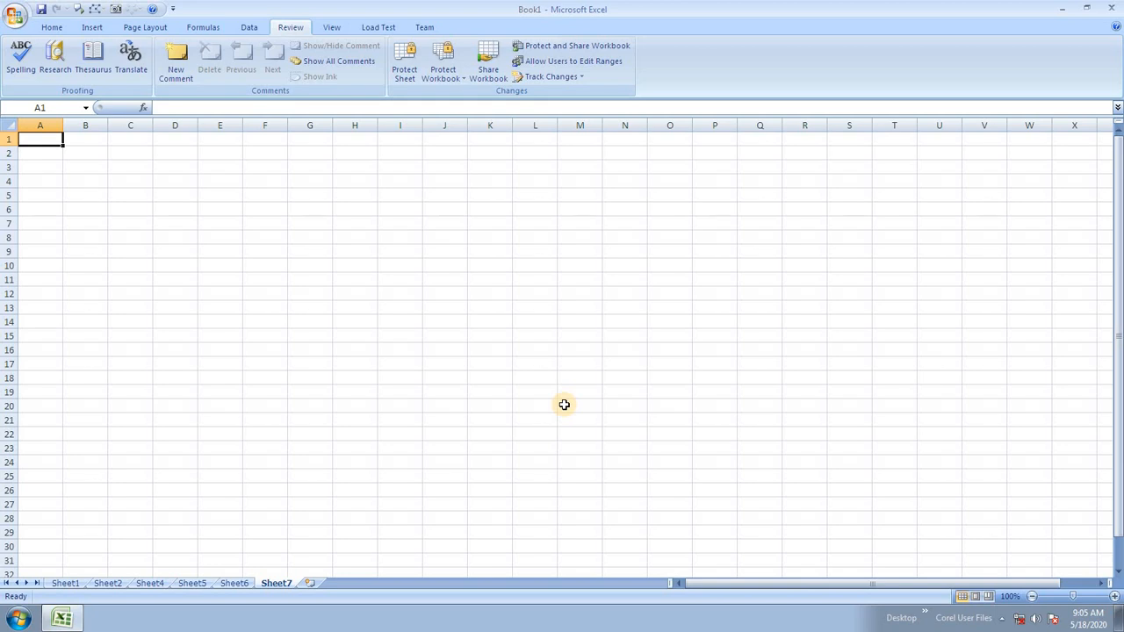
# Remove the structure and windows protection, then browse the sheets ending on Sheet5.
pyautogui.click(452, 72)
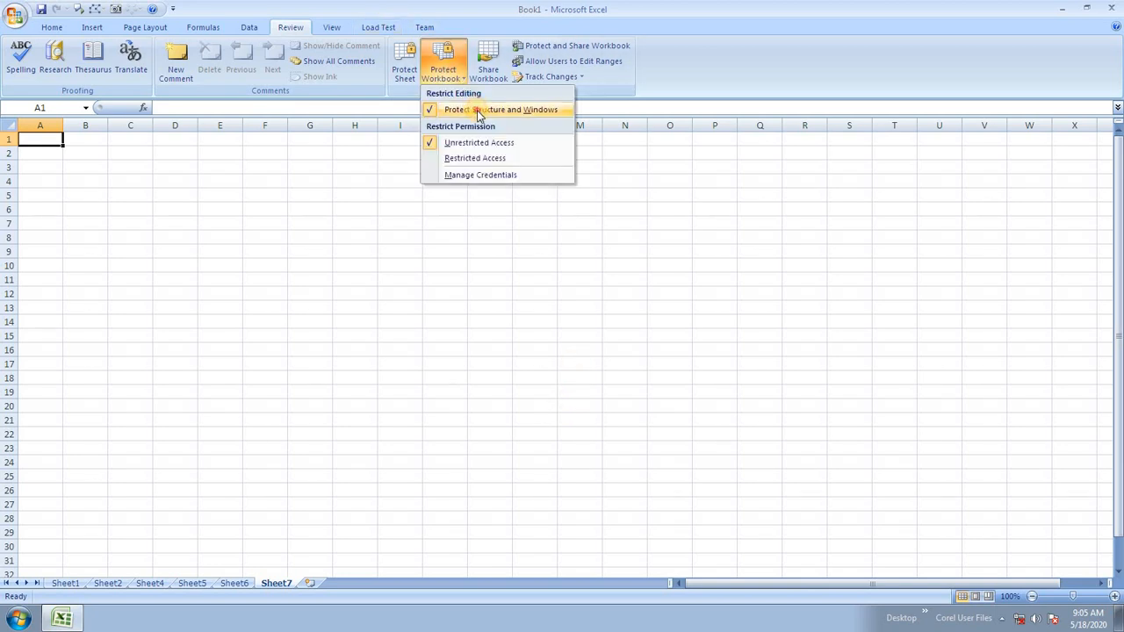
pyautogui.click(477, 110)
pyautogui.click(722, 289)
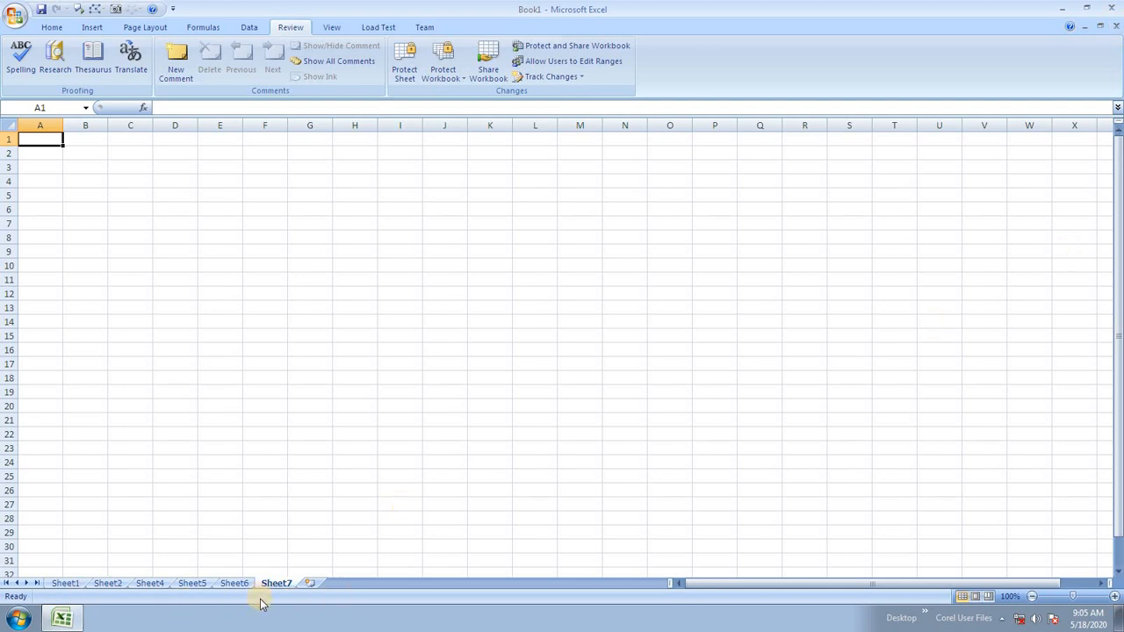
pyautogui.click(74, 584)
pyautogui.click(108, 584)
pyautogui.click(150, 584)
pyautogui.click(279, 584)
pyautogui.click(192, 584)
pyautogui.click(345, 391)
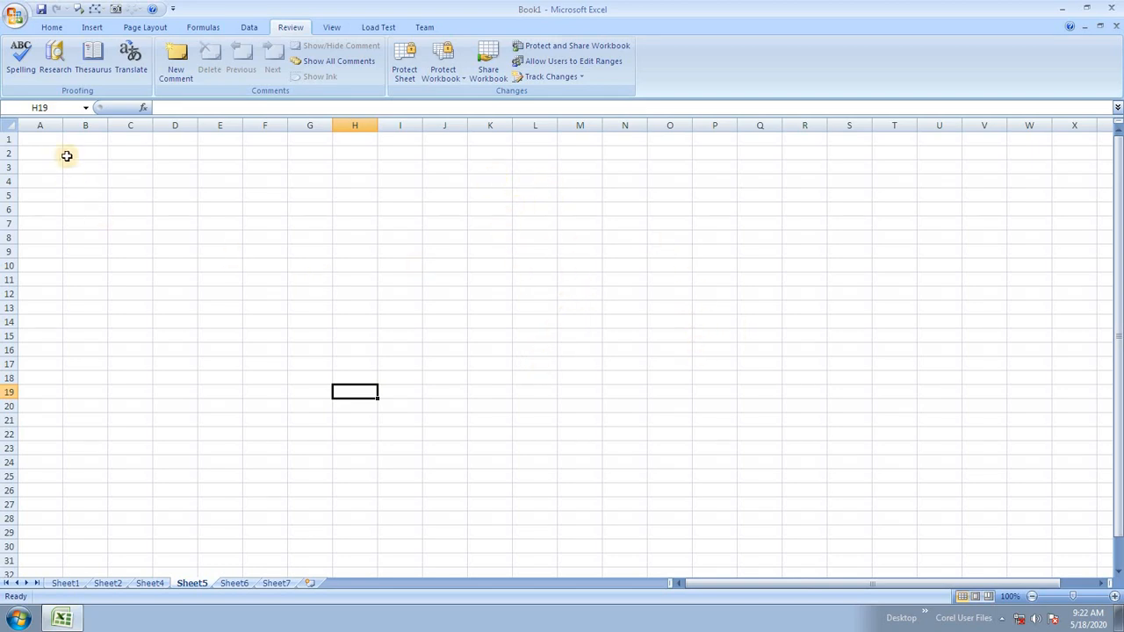
# Apply All Borders to A1:E15 on Sheet5.
pyautogui.click(23, 139)
pyautogui.moveTo(78, 185); pyautogui.dragTo(237, 335)
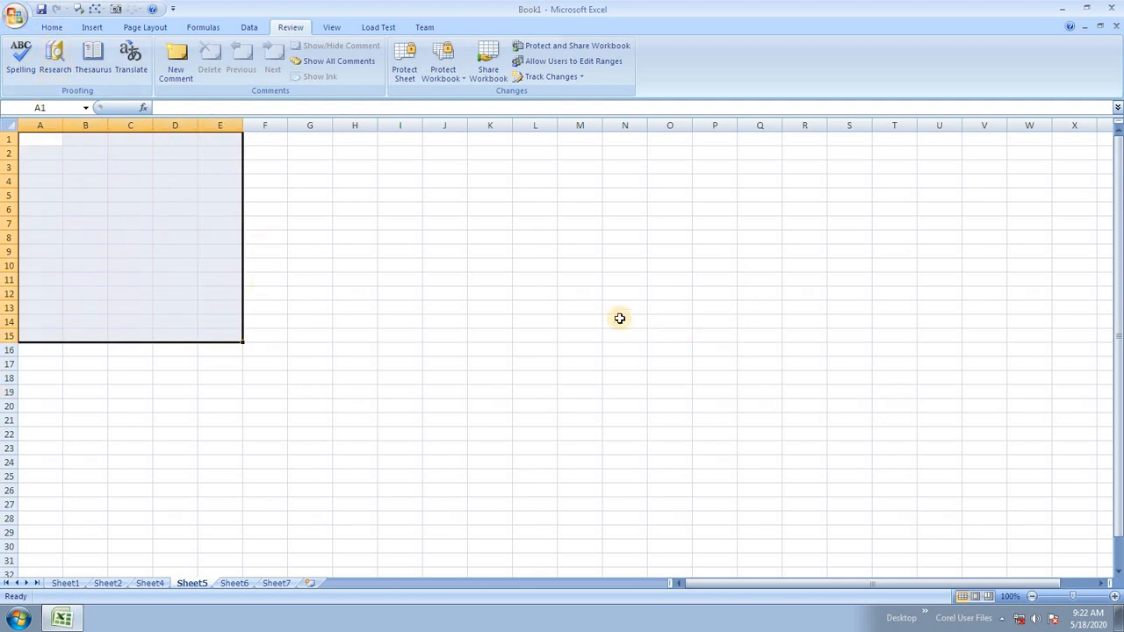
pyautogui.click(45, 29)
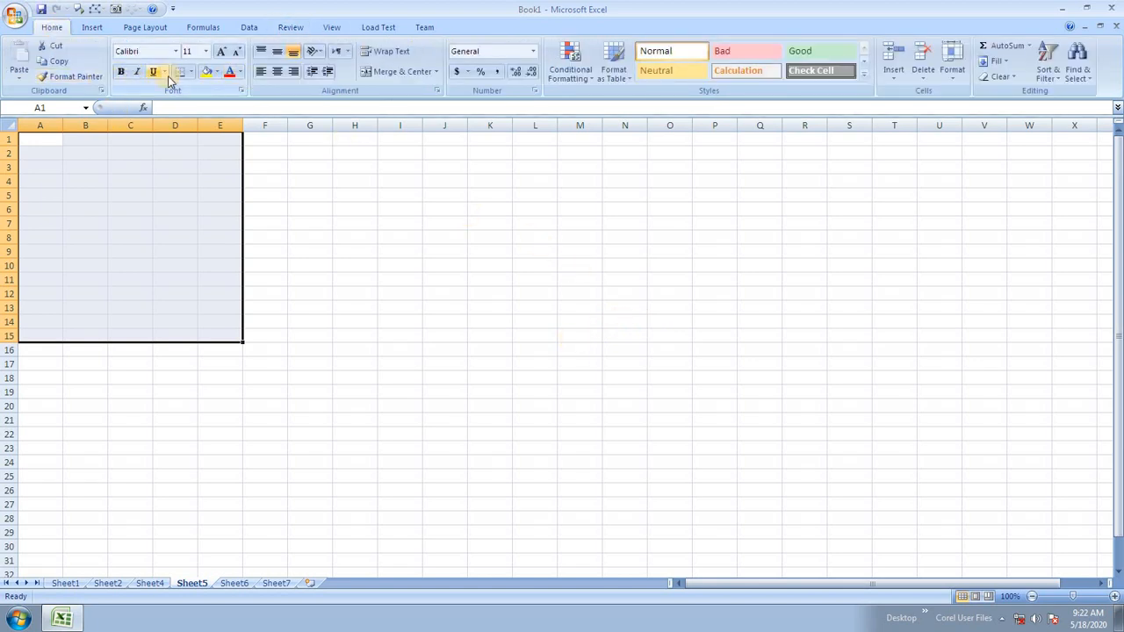
pyautogui.click(191, 72)
pyautogui.click(205, 187)
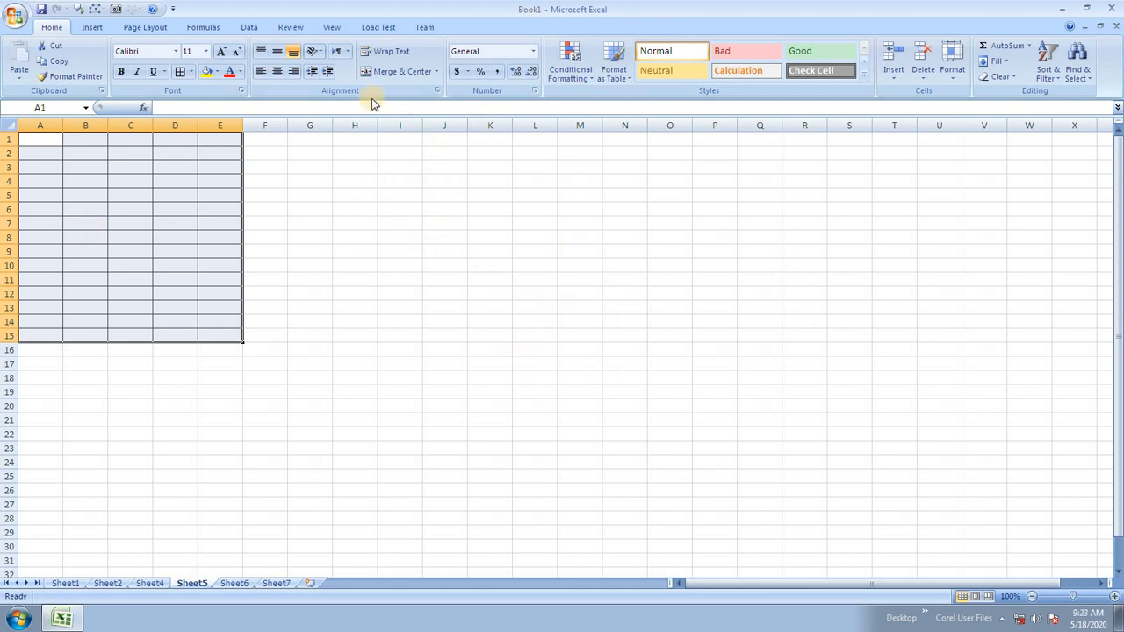
pyautogui.click(293, 27)
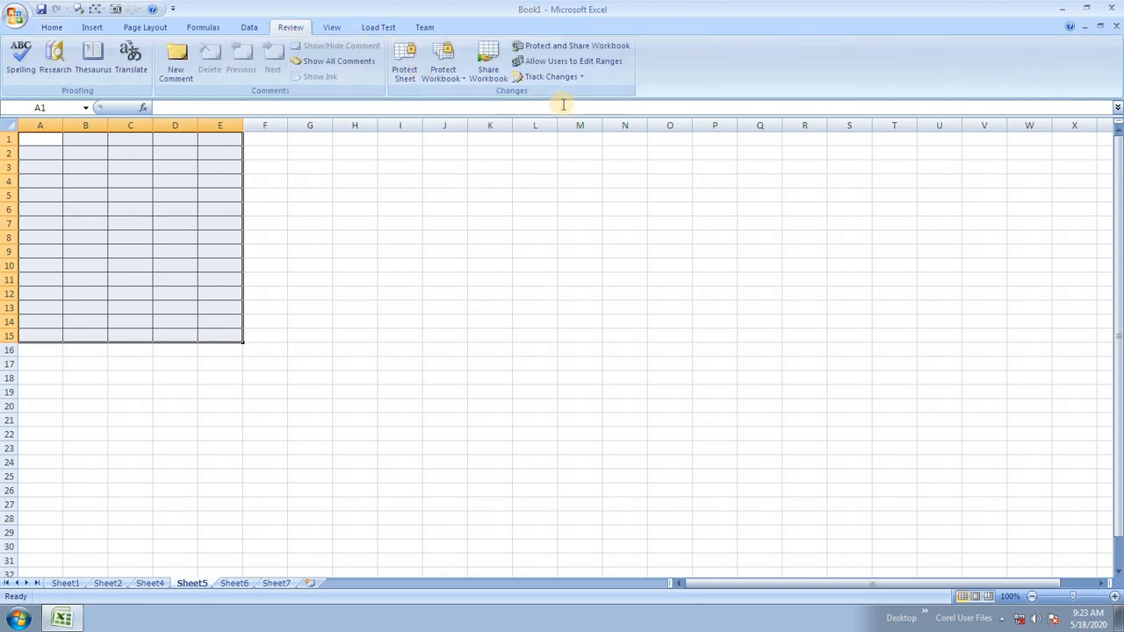
# Add editable range Range1 referring to =$A$1:$E$15 in Allow Users to Edit Ranges.
pyautogui.click(592, 65)
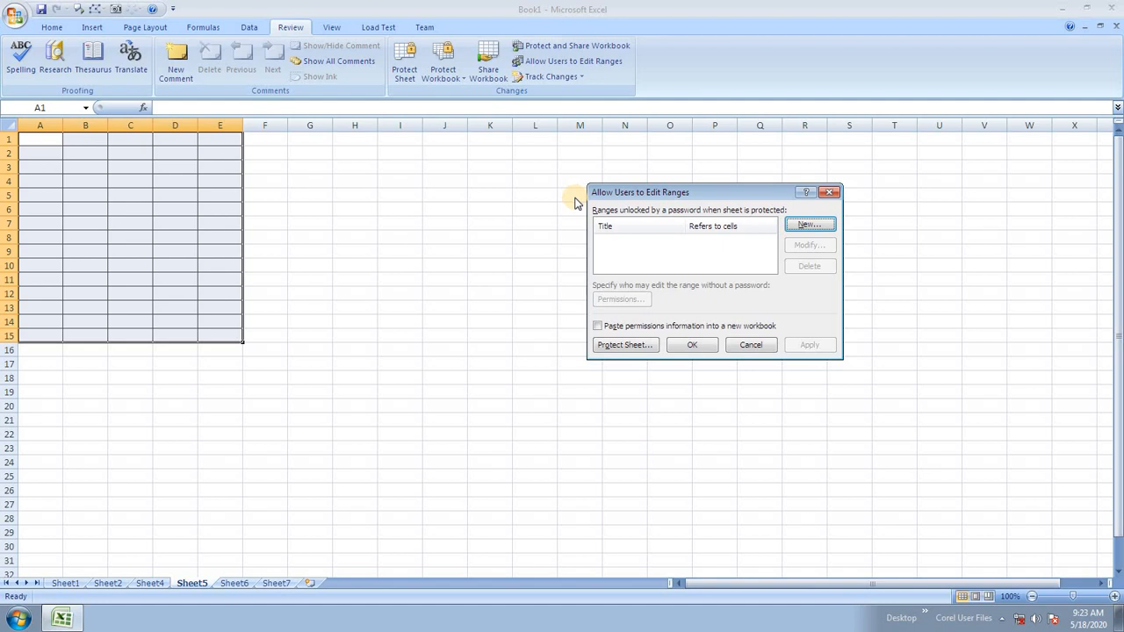
pyautogui.click(804, 226)
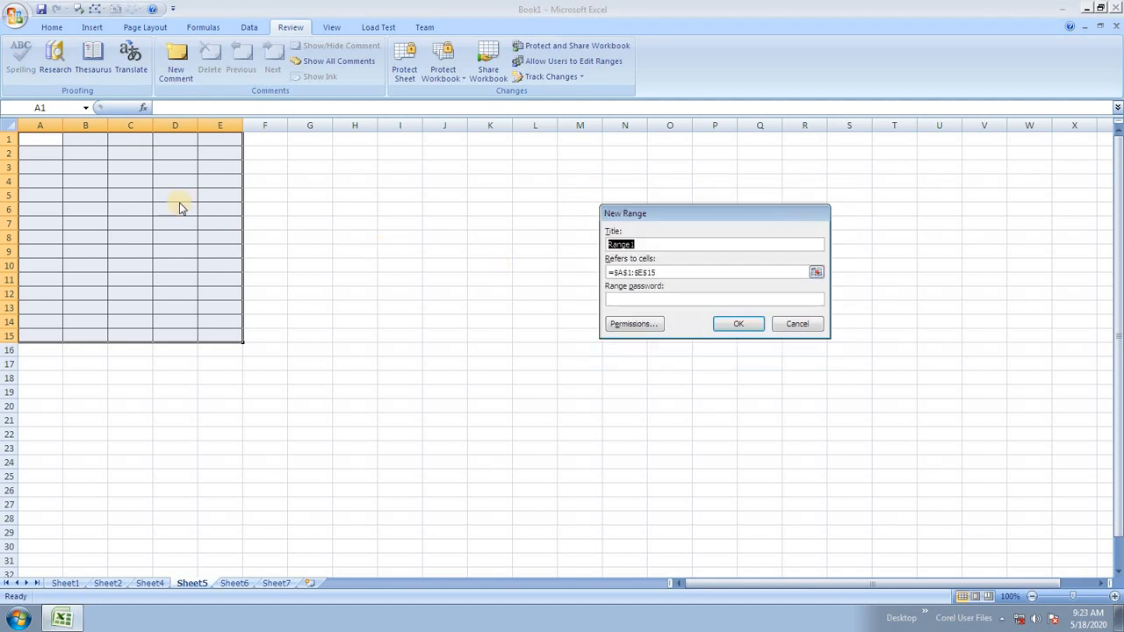
pyautogui.click(656, 271)
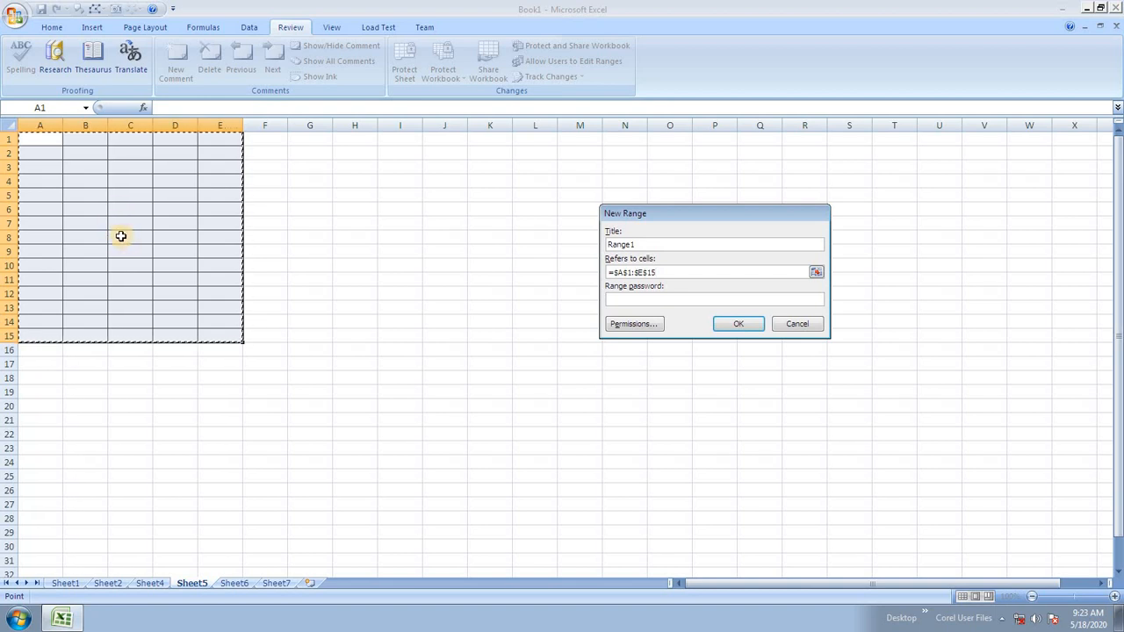
pyautogui.click(739, 321)
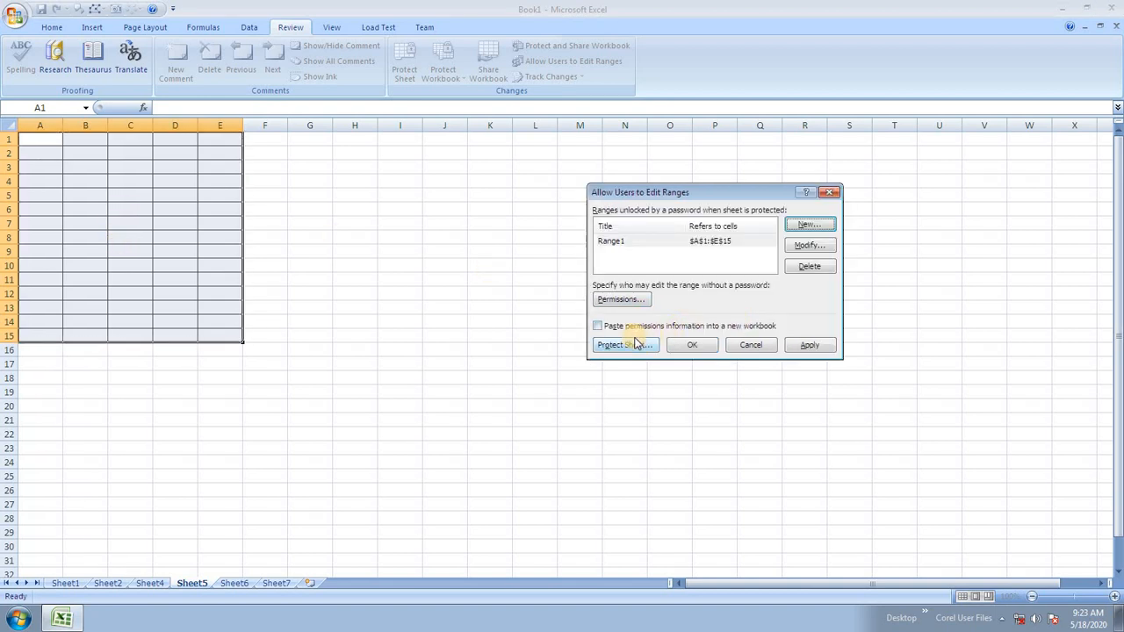
# Password-protect Sheet5 and confirm that M9 and K8:N13 outside the editable range are read-only.
pyautogui.click(636, 345)
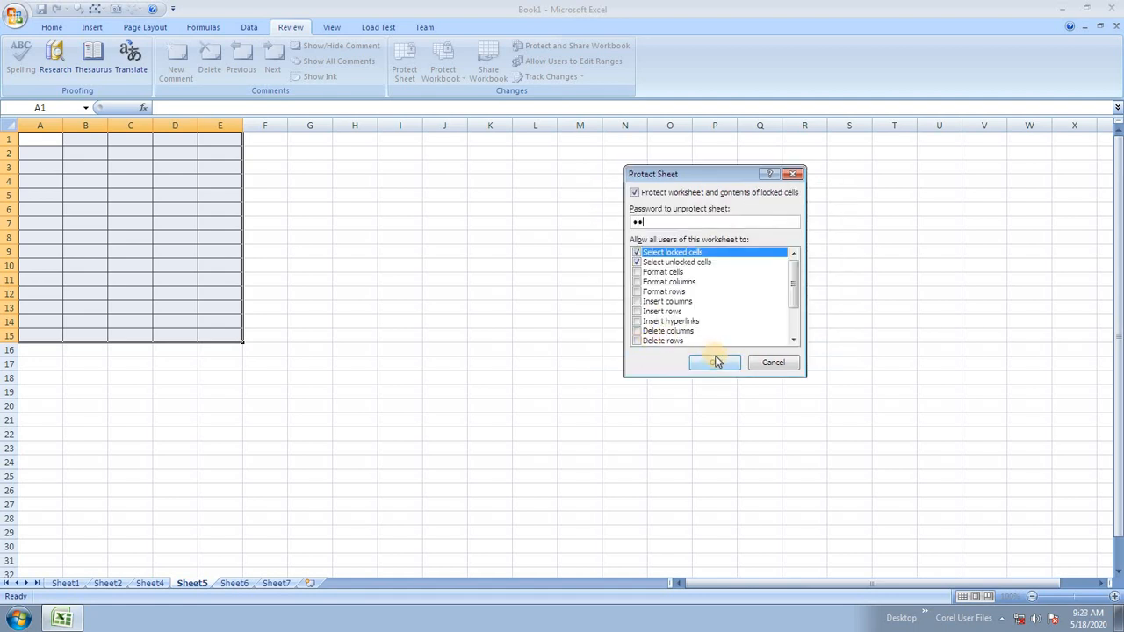
pyautogui.click(716, 362)
pyautogui.click(726, 318)
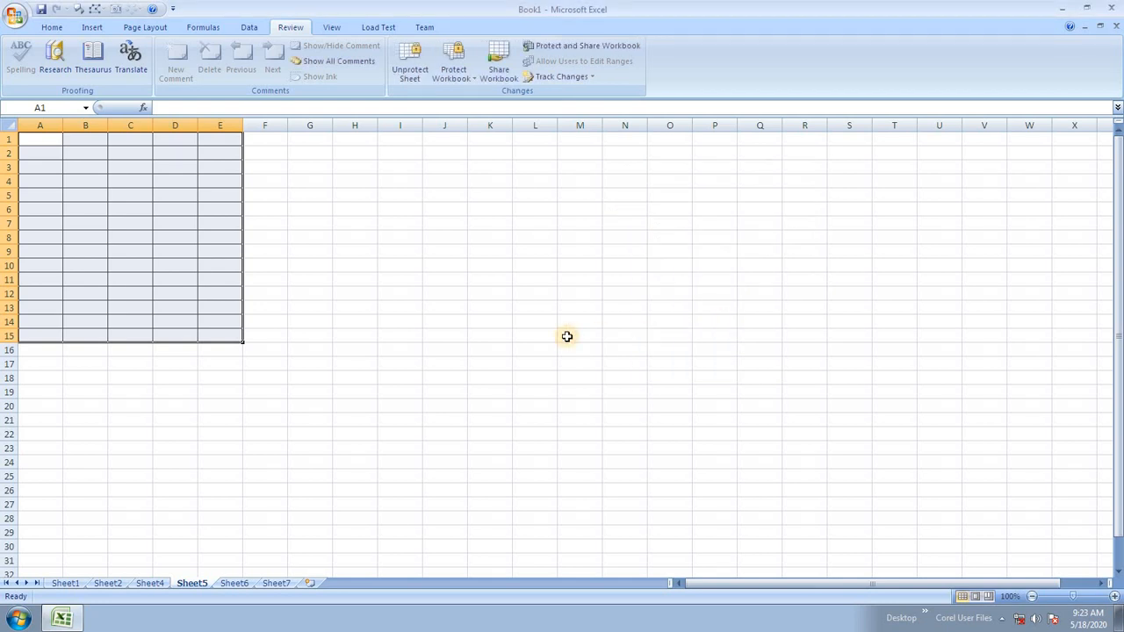
pyautogui.doubleClick(584, 252)
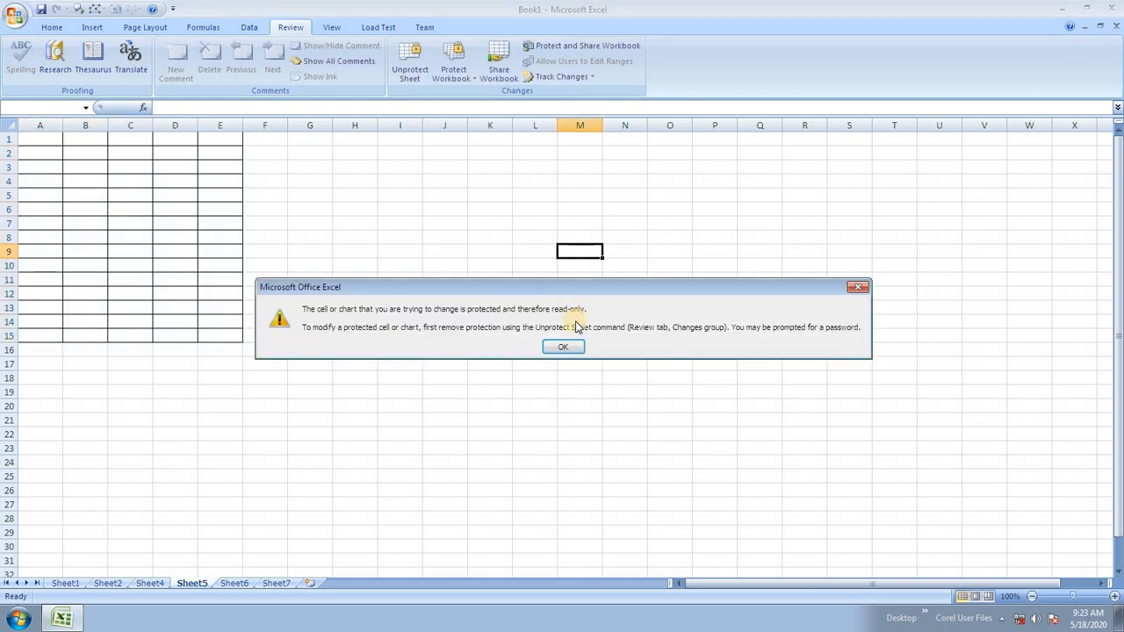
pyautogui.click(576, 351)
pyautogui.moveTo(508, 238); pyautogui.dragTo(610, 306)
pyautogui.press('Delete')
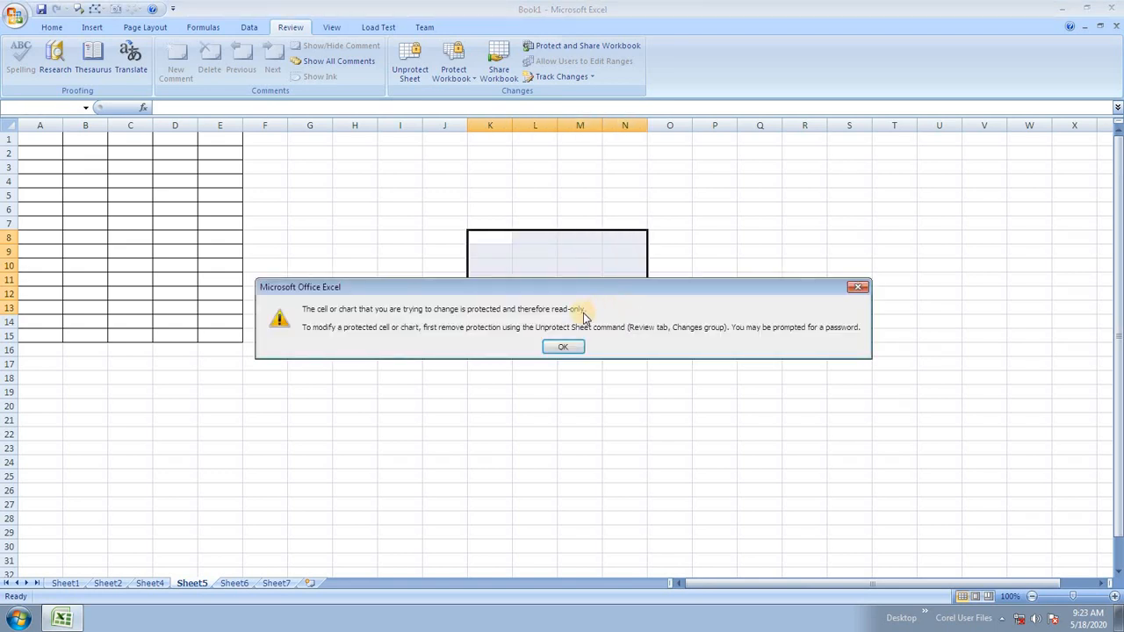
pyautogui.click(562, 348)
# Type short test strings such as dfg, df and fgd into scattered cells within A1:E15.
pyautogui.click(57, 168)
pyautogui.write('dfg')
pyautogui.click(102, 247)
pyautogui.write('df')
pyautogui.click(166, 195)
pyautogui.write('dfg')
pyautogui.click(175, 263)
pyautogui.write('dfg')
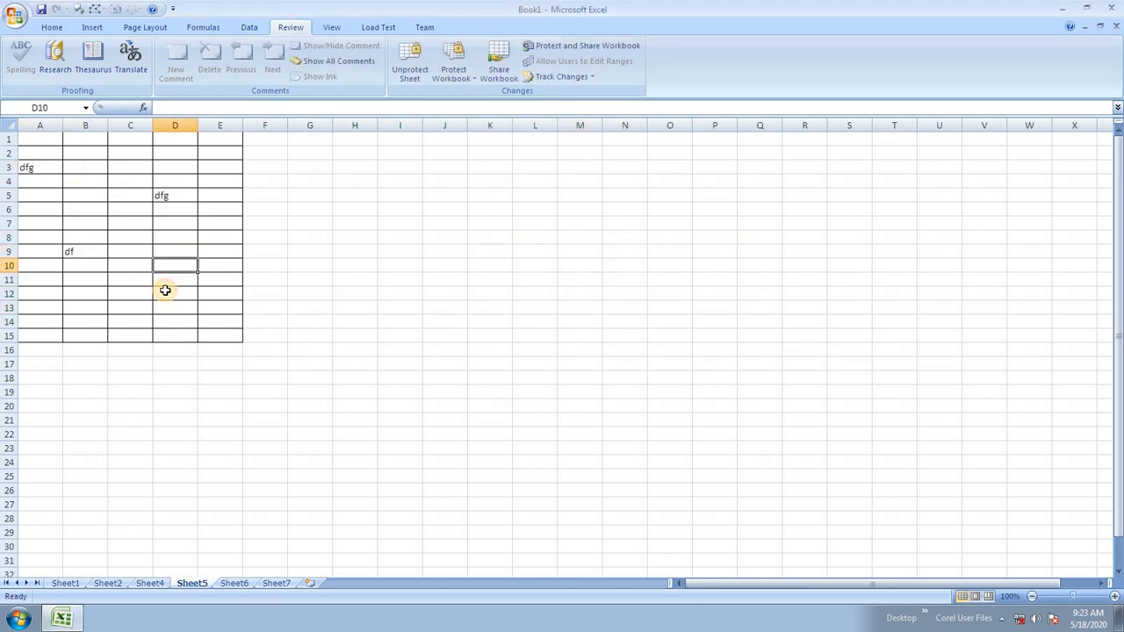
pyautogui.click(105, 280)
pyautogui.write('df')
pyautogui.click(231, 195)
pyautogui.write('g')
pyautogui.click(220, 253)
pyautogui.write('dfg')
pyautogui.click(180, 227)
pyautogui.write('dfg')
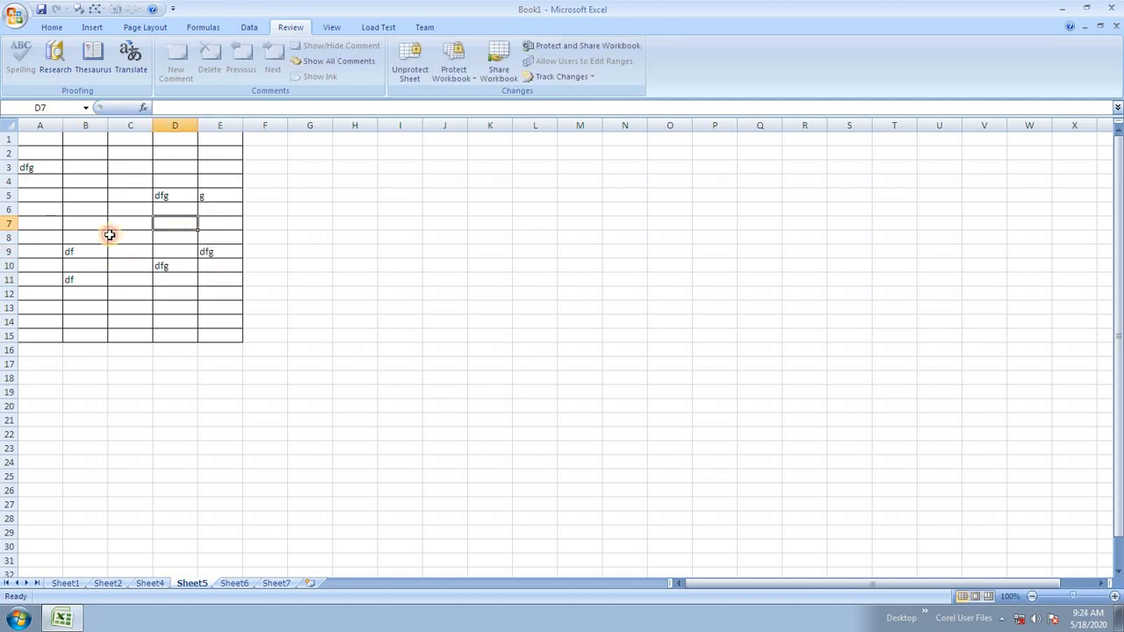
pyautogui.click(77, 208)
pyautogui.write('dfg')
pyautogui.click(95, 166)
pyautogui.write('dfg')
pyautogui.click(116, 195)
pyautogui.write('d')
pyautogui.click(120, 238)
pyautogui.write('gfgd')
pyautogui.click(129, 309)
pyautogui.write('g')
pyautogui.click(21, 321)
pyautogui.write('fgd')
pyautogui.click(27, 254)
pyautogui.click(27, 226)
pyautogui.write('fg')
pyautogui.click(30, 194)
pyautogui.write('fgdfg')
pyautogui.click(163, 153)
pyautogui.write('fg')
pyautogui.click(96, 138)
pyautogui.write('fgdfgdf')
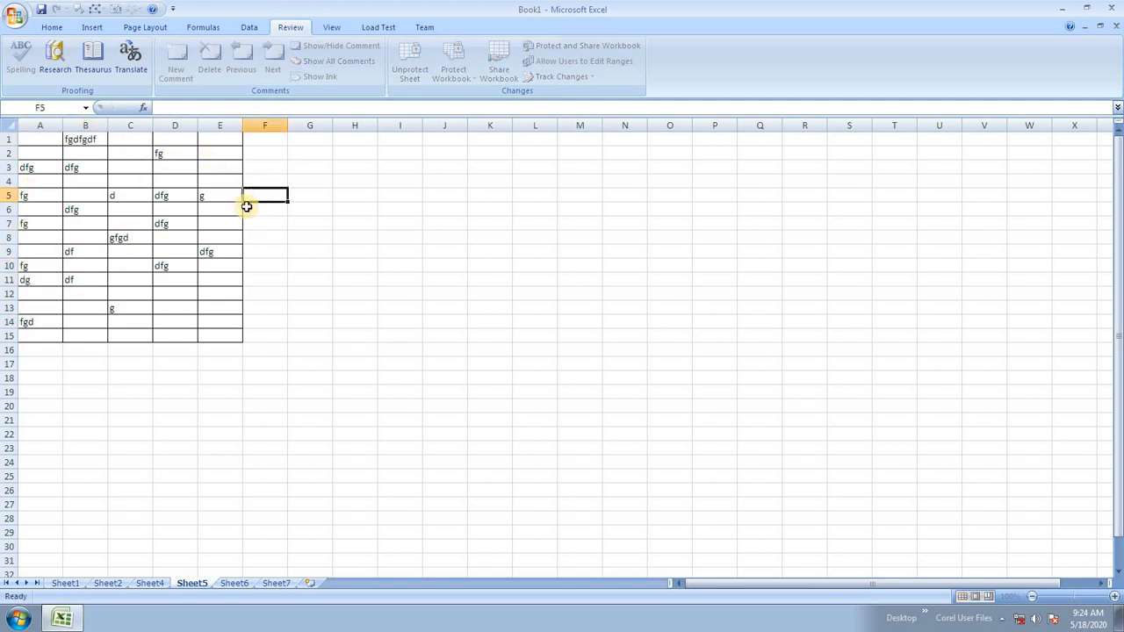
# Verify that F5:F6 and I12:O13, outside the editable range, reject typed entries.
pyautogui.moveTo(247, 197); pyautogui.dragTo(246, 208)
pyautogui.write('g')
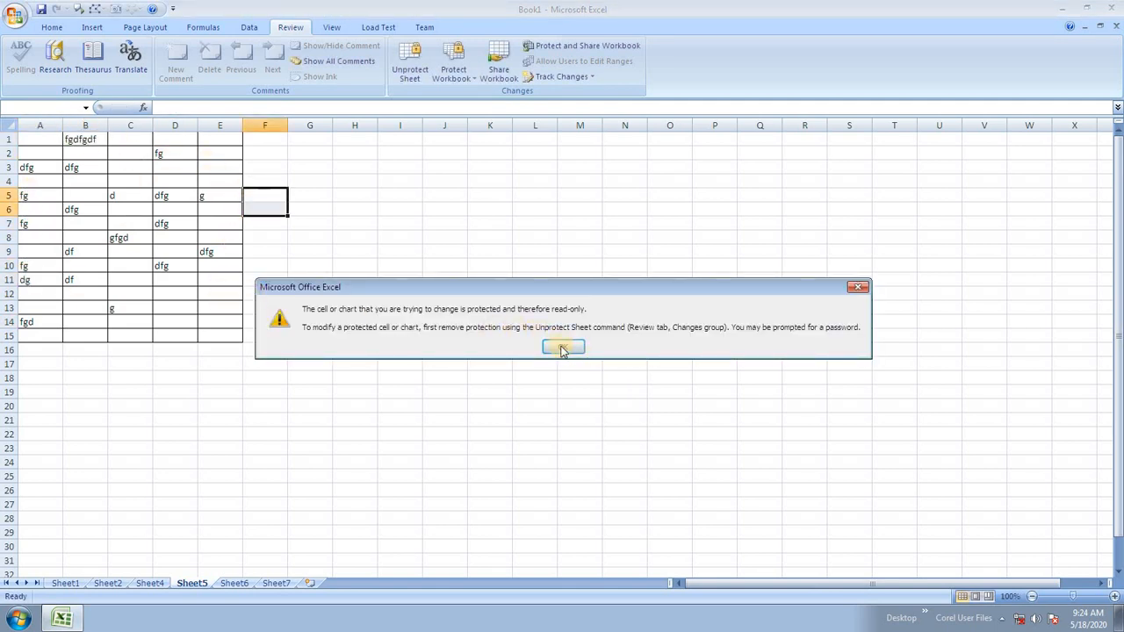
pyautogui.click(565, 348)
pyautogui.moveTo(398, 293); pyautogui.dragTo(653, 326)
pyautogui.write('g')
pyautogui.click(570, 348)
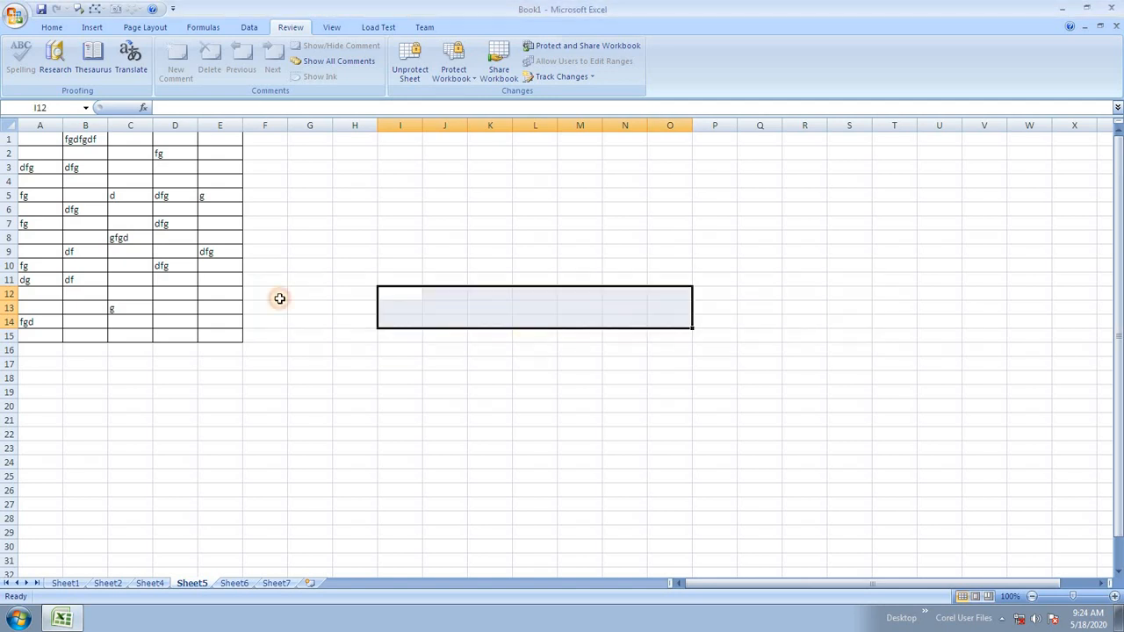
# Fill more cells in A1:E15 with dfg-style text, including overwriting C8.
pyautogui.click(164, 308)
pyautogui.write('dfg')
pyautogui.click(221, 296)
pyautogui.write('dfg')
pyautogui.moveTo(236, 196); pyautogui.dragTo(233, 181)
pyautogui.click(232, 156)
pyautogui.write('dfg')
pyautogui.click(226, 237)
pyautogui.write('dfg')
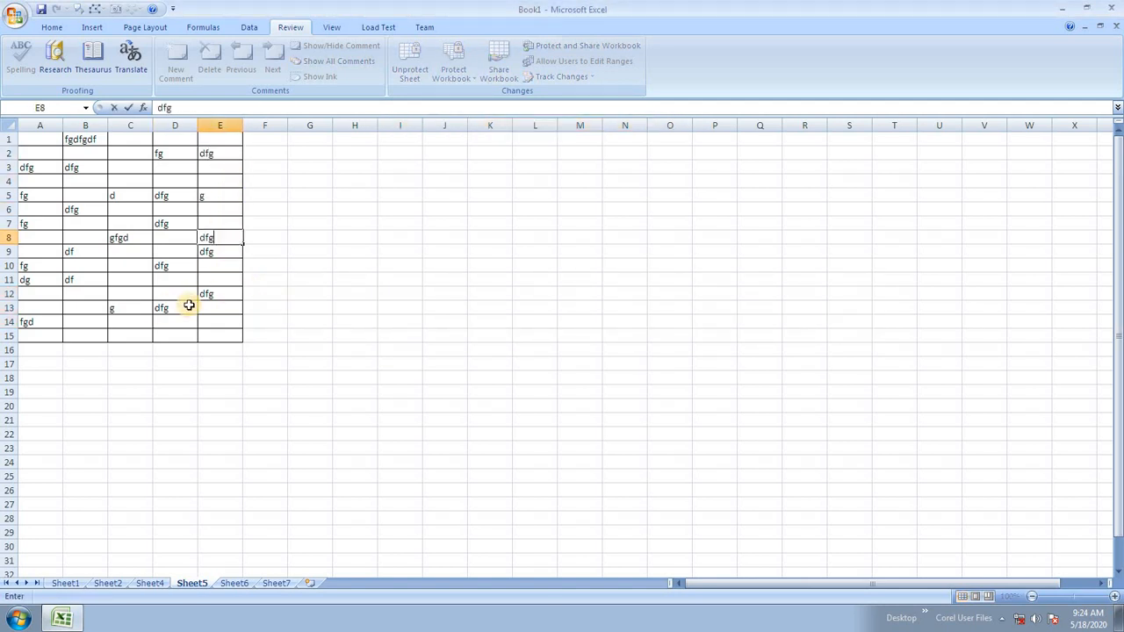
pyautogui.click(127, 243)
pyautogui.write('df')
pyautogui.click(126, 277)
pyautogui.click(118, 323)
pyautogui.write('dfg')
pyautogui.click(77, 321)
pyautogui.write('dg')
pyautogui.click(83, 297)
pyautogui.write('dfg')
pyautogui.click(123, 155)
pyautogui.write('dfg')
# Check the filled A1:E15 area, then bring up the Protect Shared Workbook settings.
pyautogui.click(464, 263)
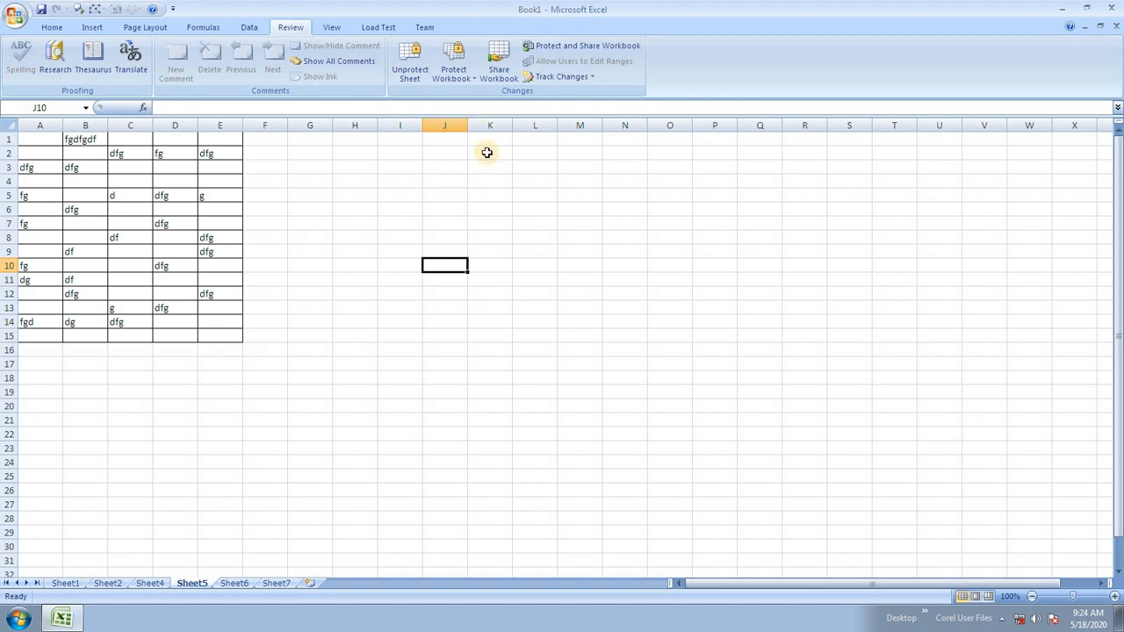
pyautogui.click(110, 193)
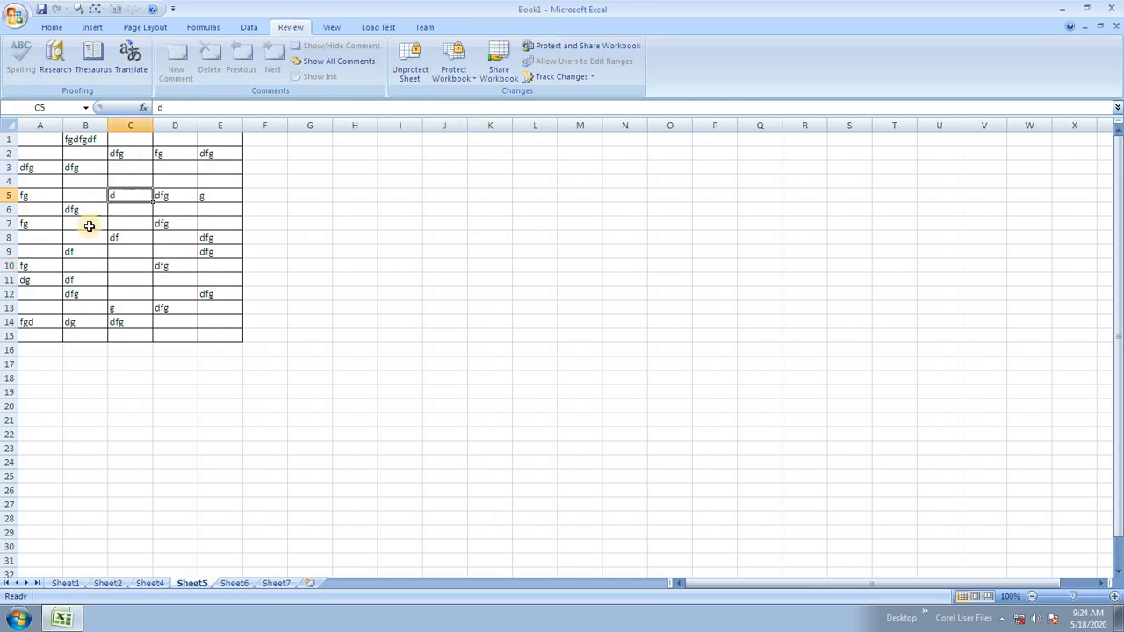
pyautogui.moveTo(41, 143); pyautogui.dragTo(231, 328)
pyautogui.click(489, 336)
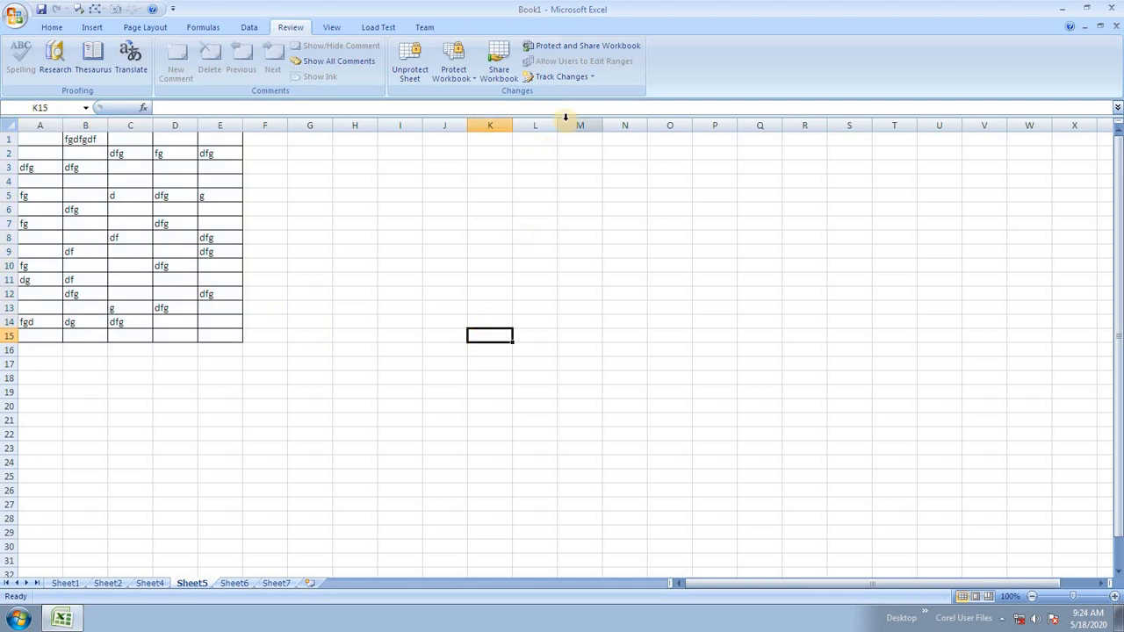
pyautogui.click(572, 45)
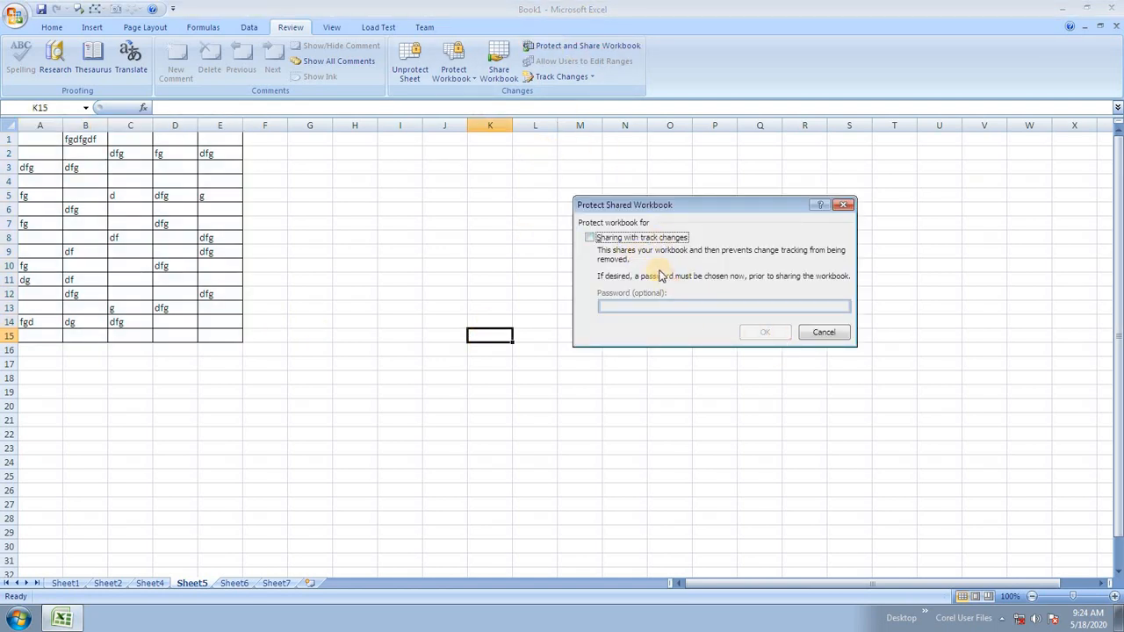
# Try sharing the workbook with track changes and a password, then cancel the Save As.
pyautogui.click(650, 238)
pyautogui.click(653, 305)
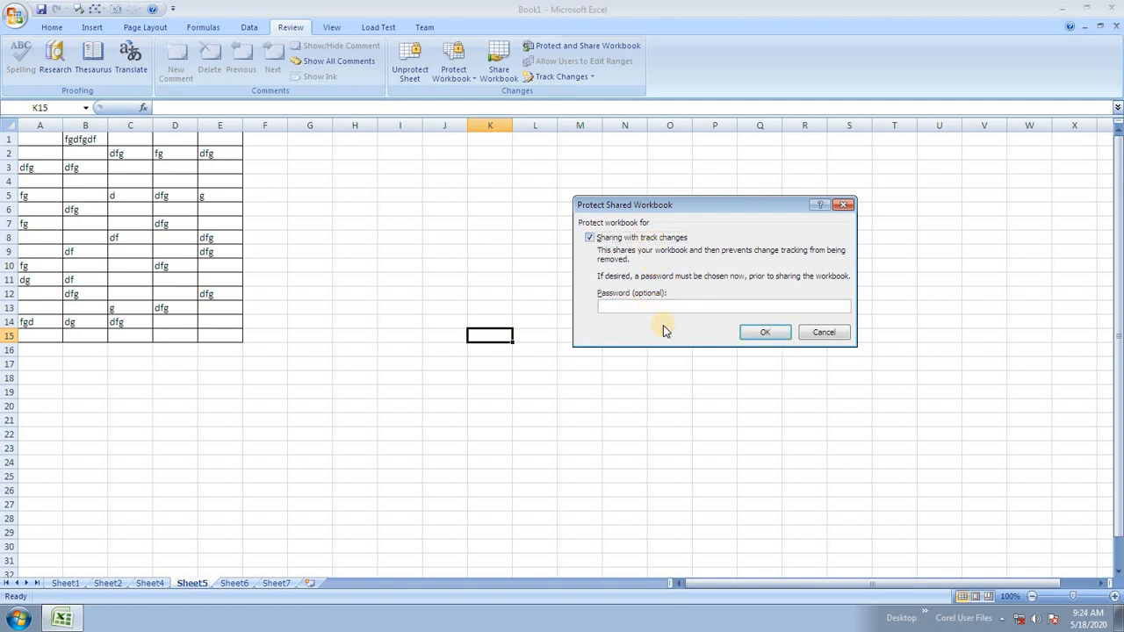
pyautogui.write('12')
pyautogui.click(766, 334)
pyautogui.write('12')
pyautogui.click(724, 317)
pyautogui.click(742, 332)
pyautogui.click(417, 334)
# Confirm K14 is still locked, then unprotect Sheet5 with its password.
pyautogui.click(491, 321)
pyautogui.press('d')
pyautogui.click(558, 343)
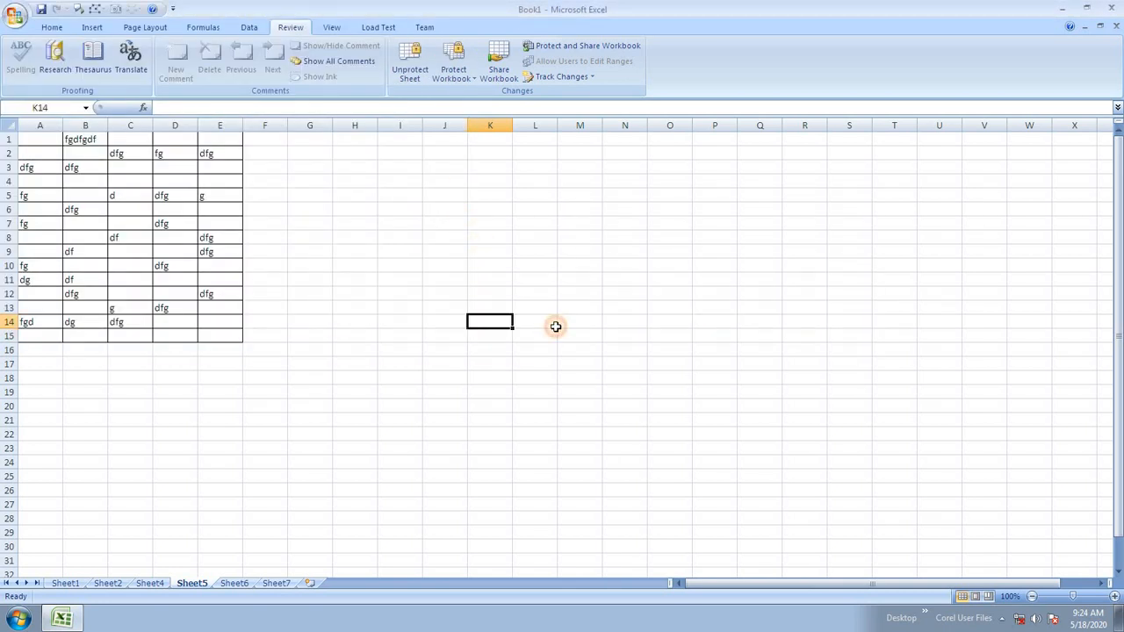
pyautogui.click(409, 66)
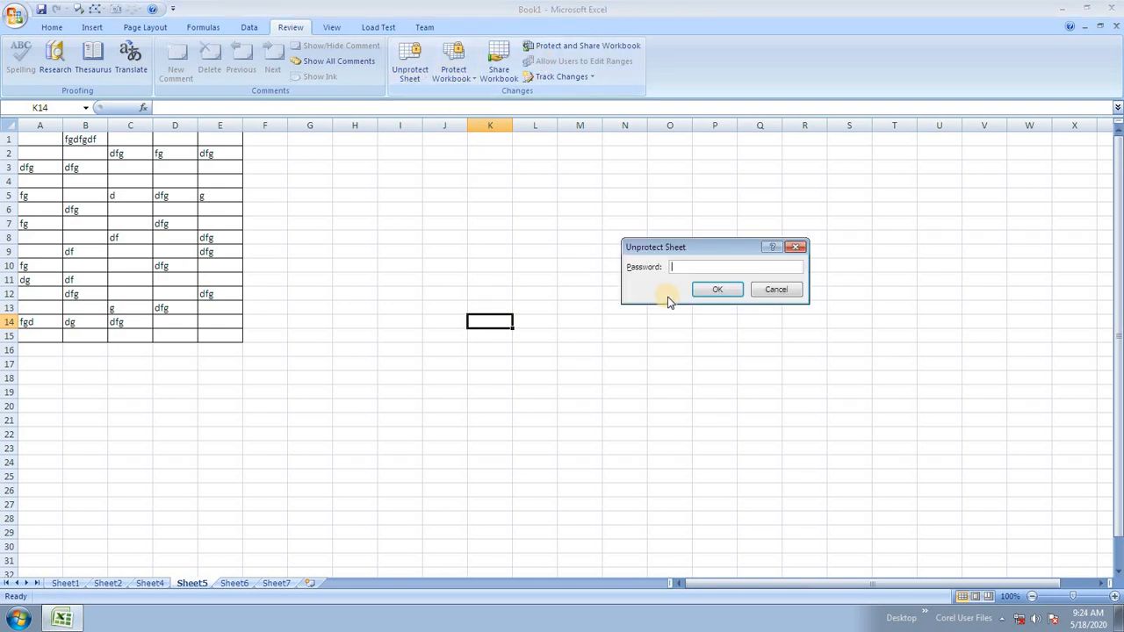
pyautogui.write('12')
pyautogui.click(710, 287)
# Enter dfg in cell I8, outside the former editable range.
pyautogui.moveTo(400, 237); pyautogui.dragTo(588, 321)
pyautogui.write('dfg')
pyautogui.click(666, 323)
# Review the A1:E15 table and close the workbook with Ctrl+W.
pyautogui.moveTo(132, 167); pyautogui.dragTo(211, 237)
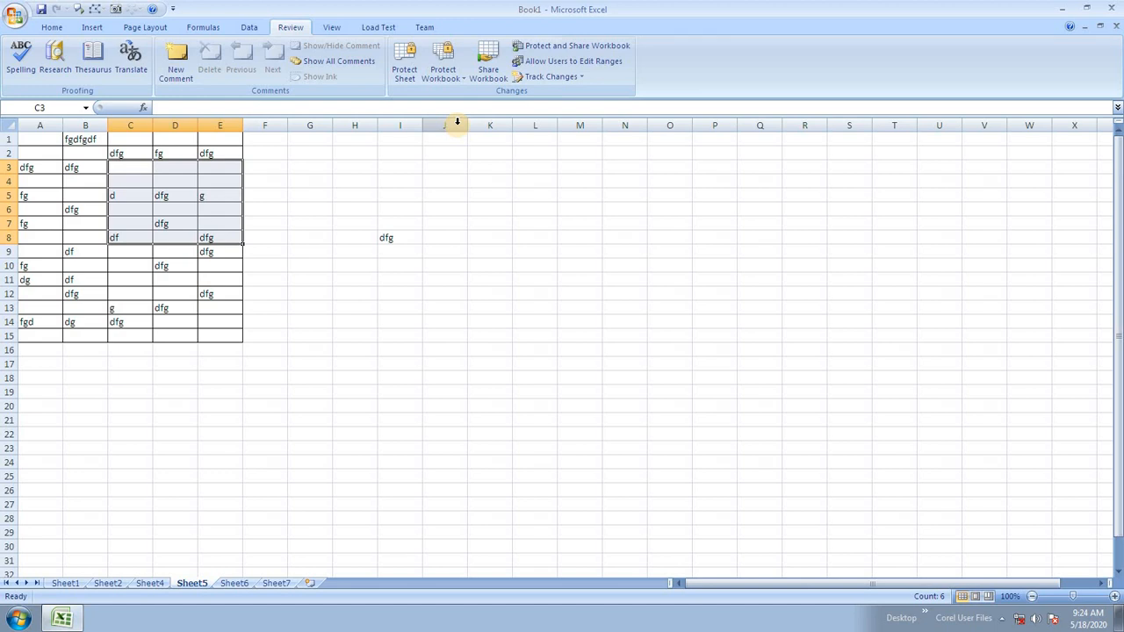
pyautogui.moveTo(44, 140); pyautogui.dragTo(232, 328)
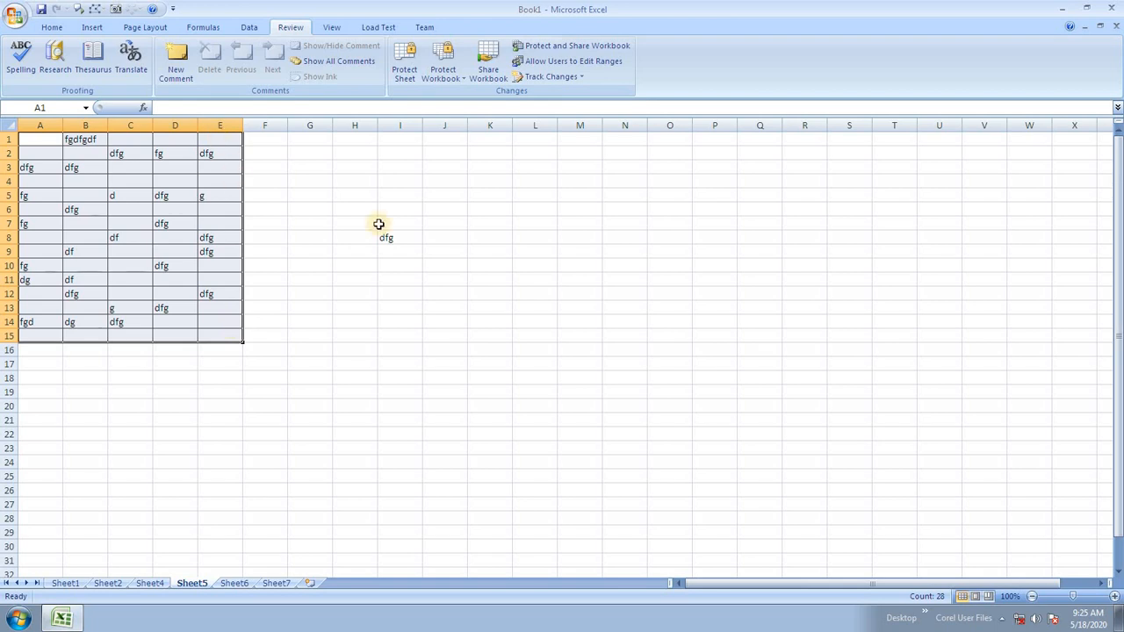
pyautogui.click(382, 247)
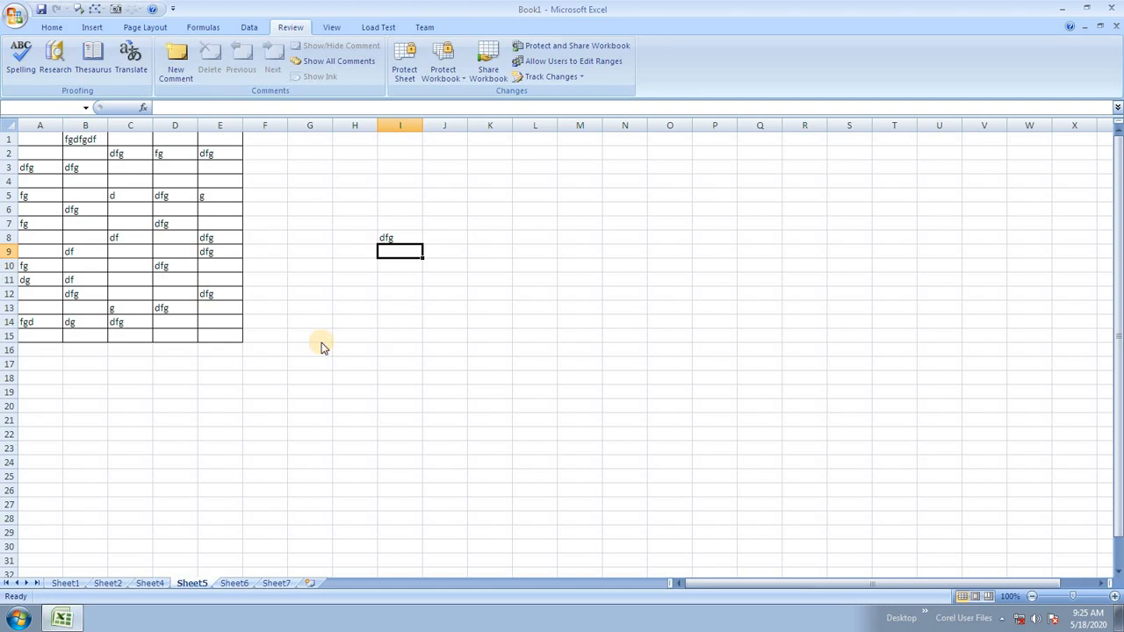
pyautogui.hotkey('ctrl', 'w')
# Discard Book1's changes, then save a new blank workbook to the Desktop as 'track'.
pyautogui.click(558, 346)
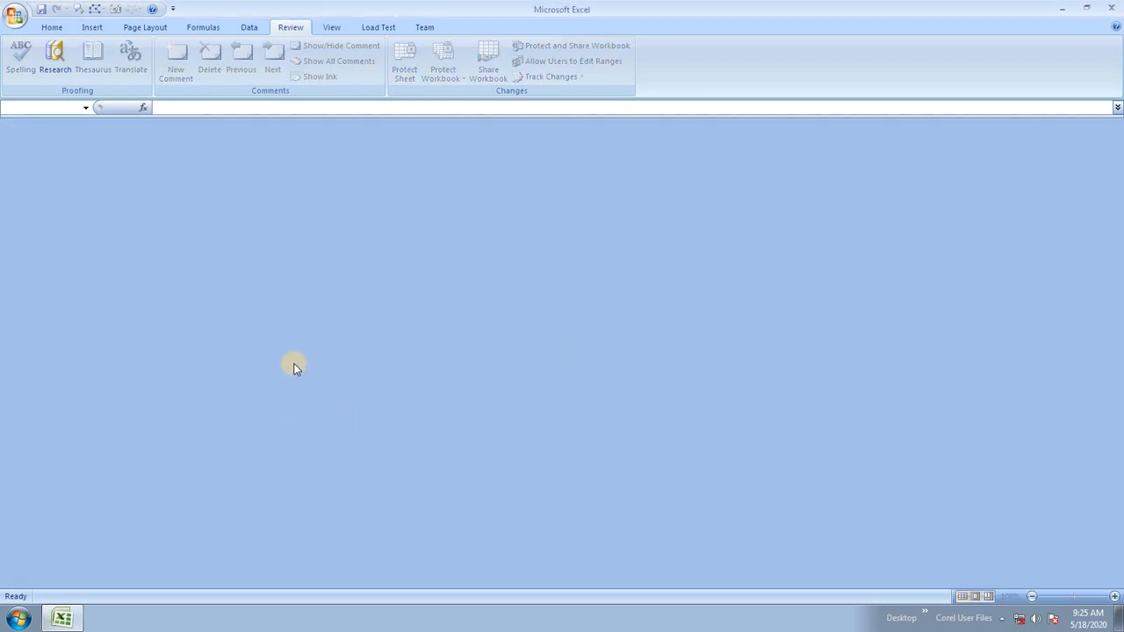
pyautogui.hotkey('ctrl', 'n')
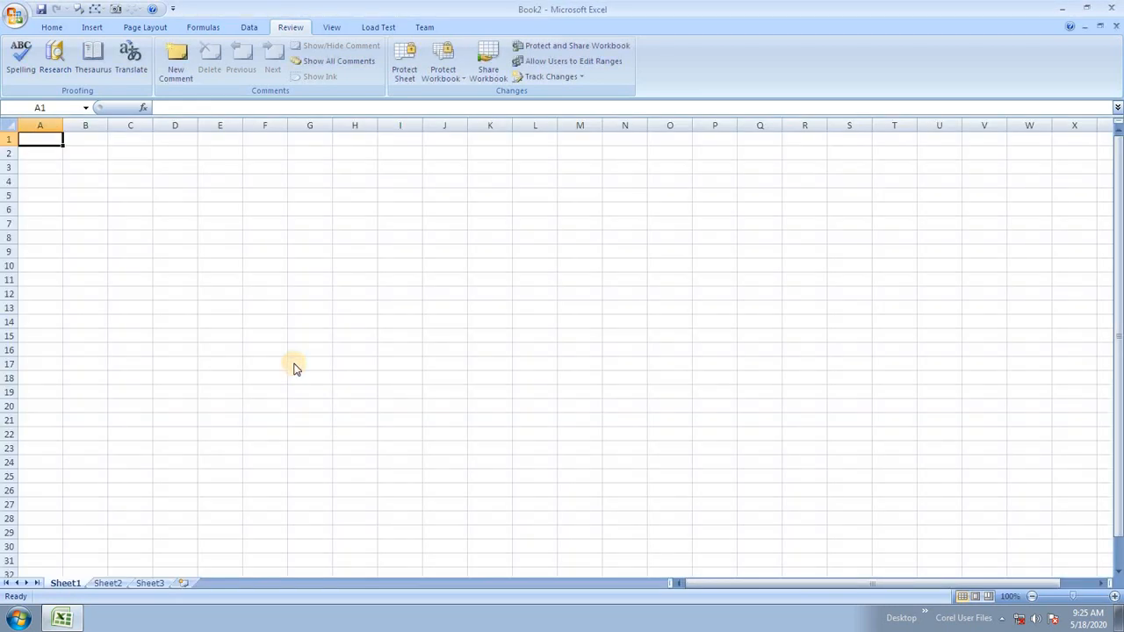
pyautogui.hotkey('ctrl', 's')
pyautogui.click(55, 125)
pyautogui.doubleClick(164, 242)
pyautogui.write('track')
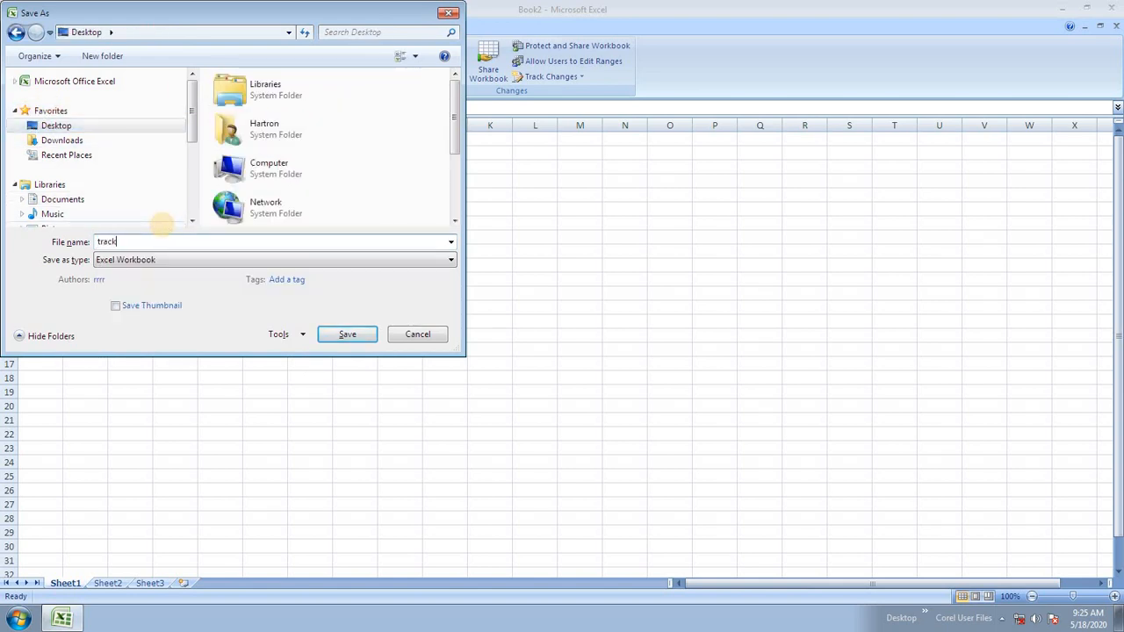
pyautogui.click(367, 334)
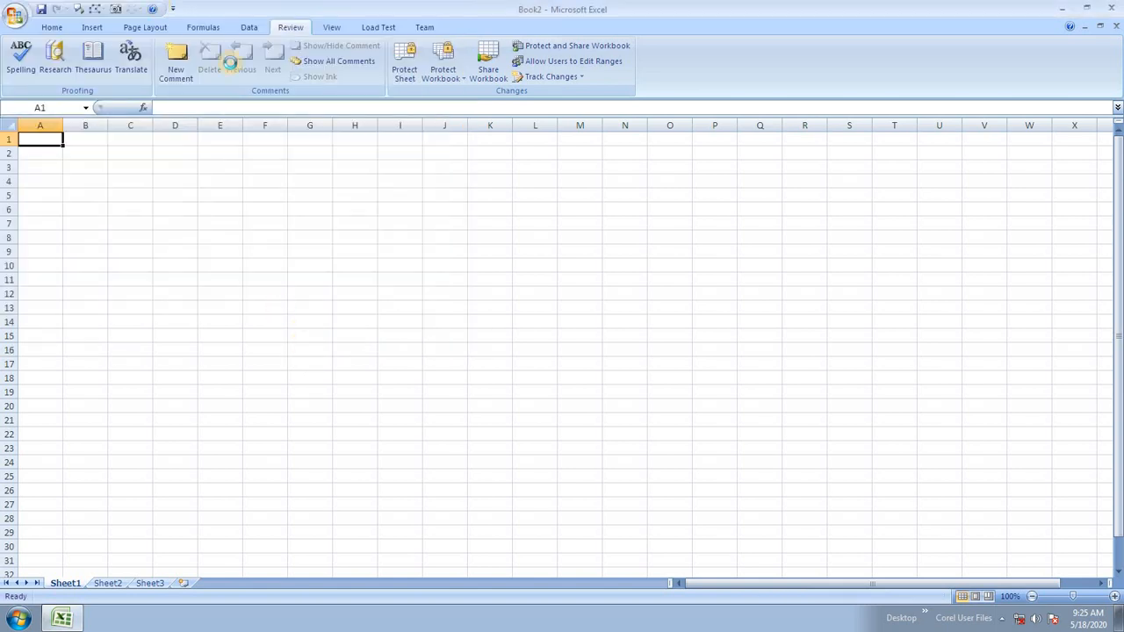
# Enter a price heading in C1 with the values 3, 4, 3, 4, 3, 3, 4, 3, 3, 4 below it.
pyautogui.click(310, 178)
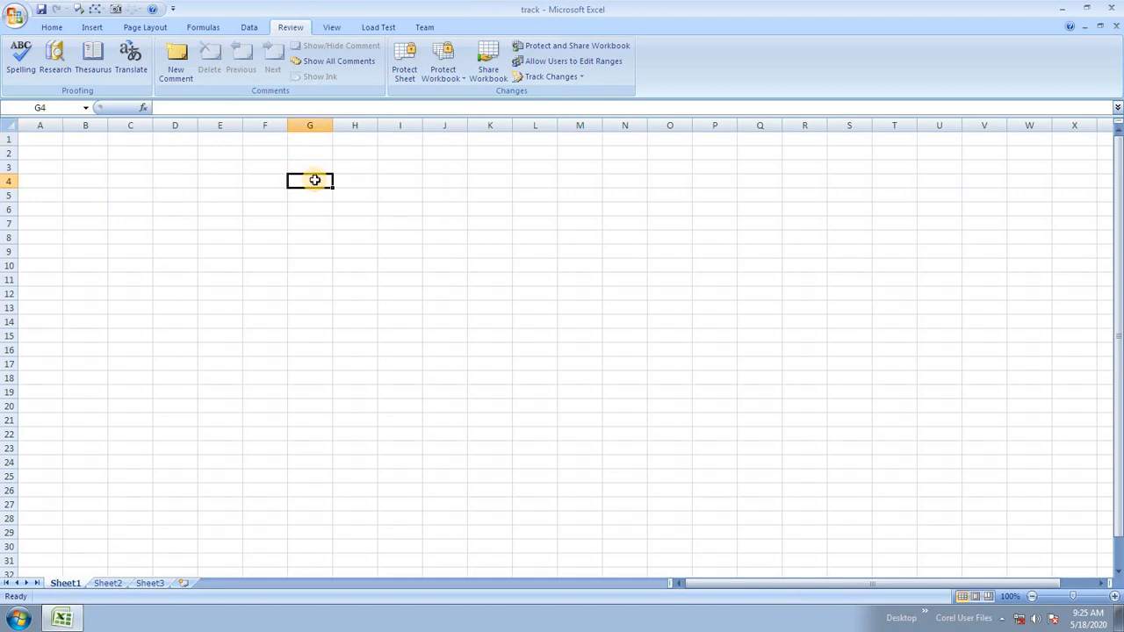
pyautogui.click(143, 141)
pyautogui.write('rice')
pyautogui.press('Return')
pyautogui.write('3')
pyautogui.press('Return')
pyautogui.write('4')
pyautogui.press('Return')
pyautogui.write('3')
pyautogui.press('Return')
pyautogui.write('4 3 3 4')
pyautogui.press('Return')
pyautogui.write('3 3 4')
# Change C10 to 2 and close Excel.
pyautogui.press('Up')
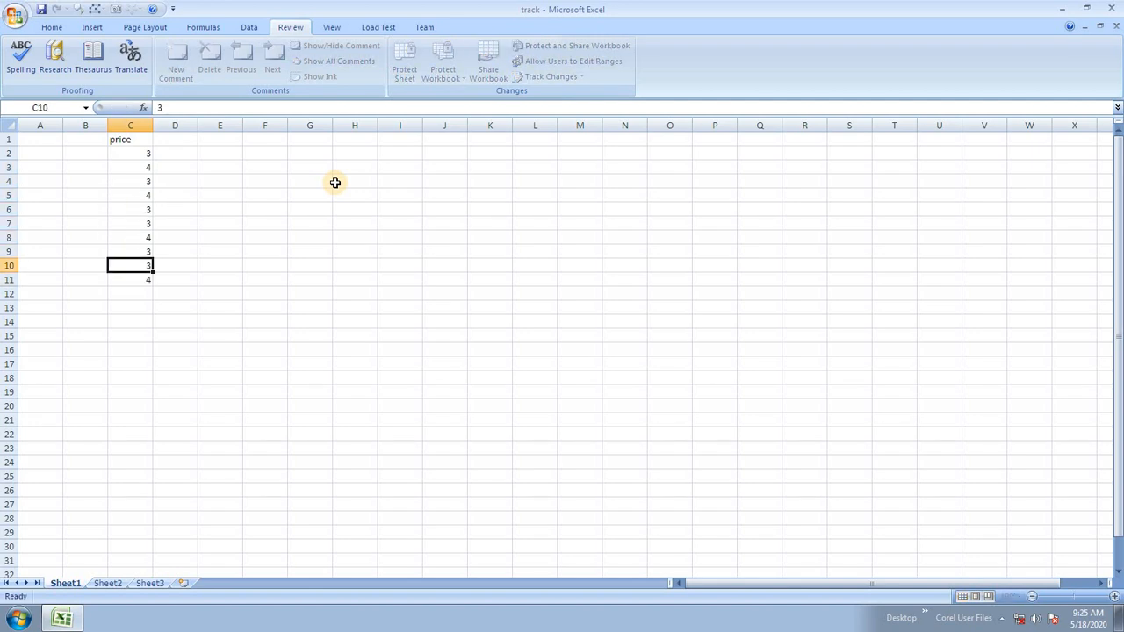
pyautogui.write('2')
pyautogui.press('Up')
pyautogui.press('Up')
pyautogui.press('Up')
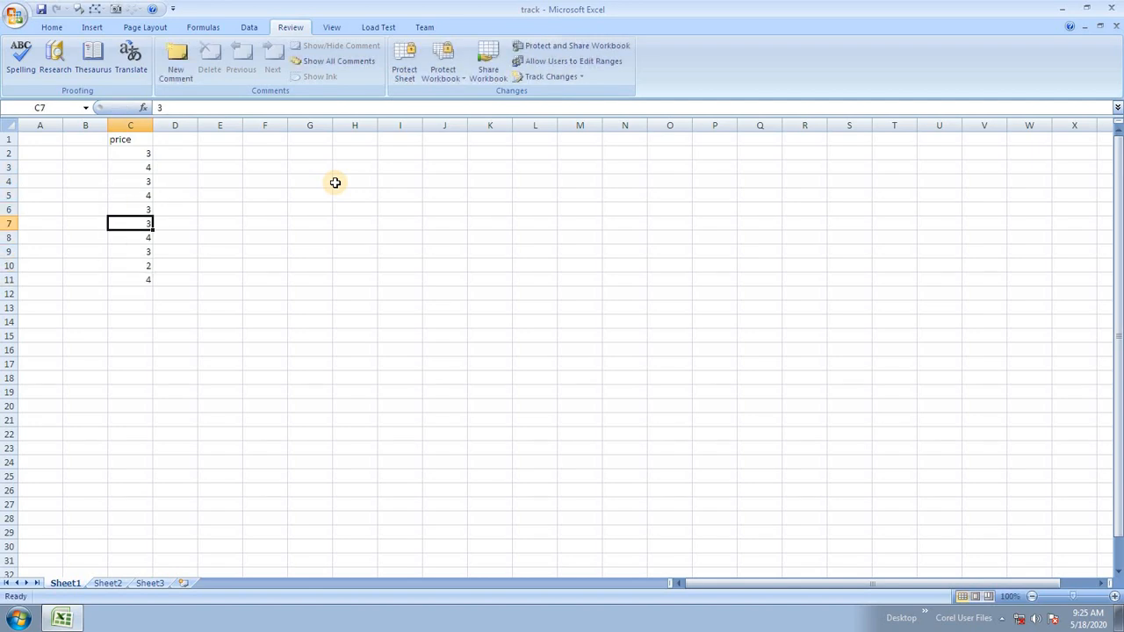
pyautogui.click(1112, 8)
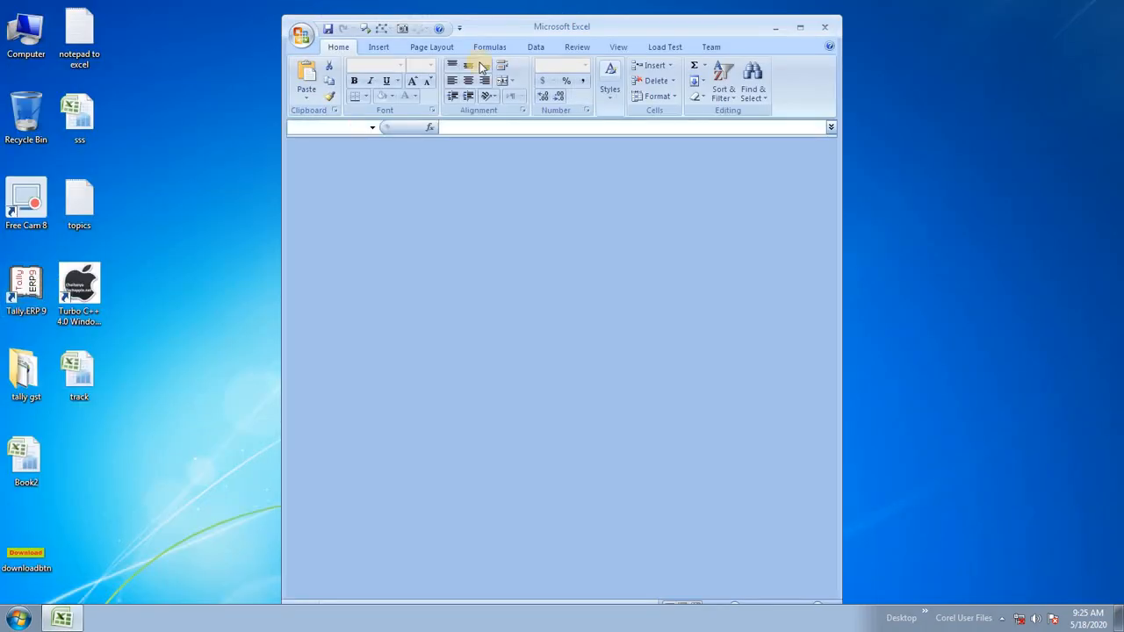
# In the reopened track workbook, set C4 and C6 to 2 and C9 to 4.
pyautogui.click(801, 27)
pyautogui.click(144, 181)
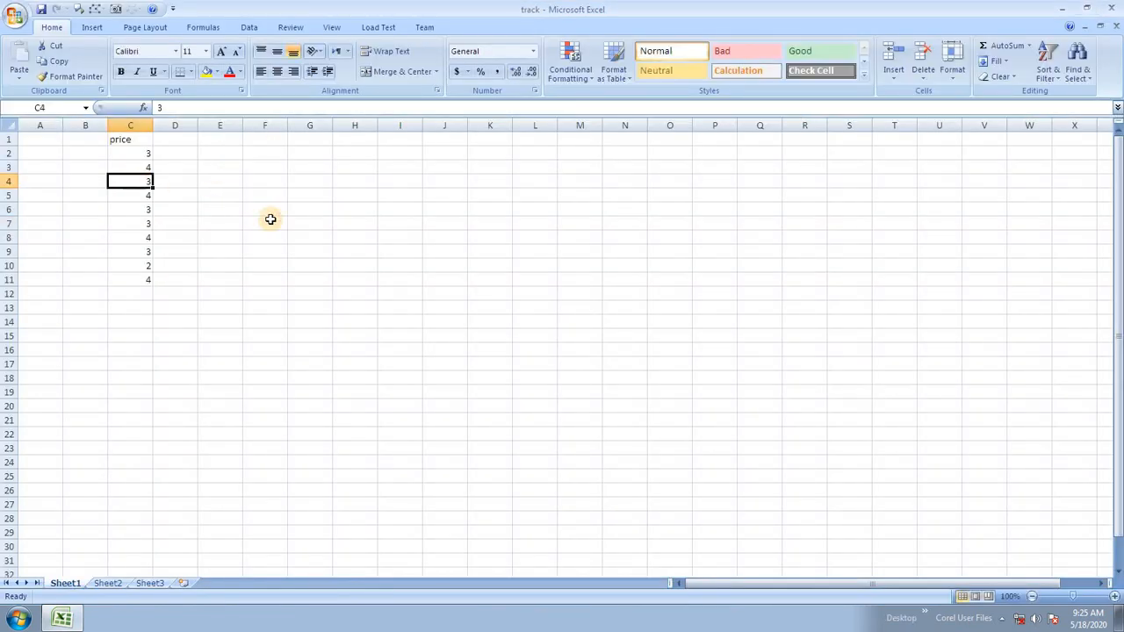
pyautogui.write('2')
pyautogui.press('Return')
pyautogui.press('Down')
pyautogui.write('2')
pyautogui.press('Return')
pyautogui.press('Down')
pyautogui.press('Down')
pyautogui.write('4')
pyautogui.press('Return')
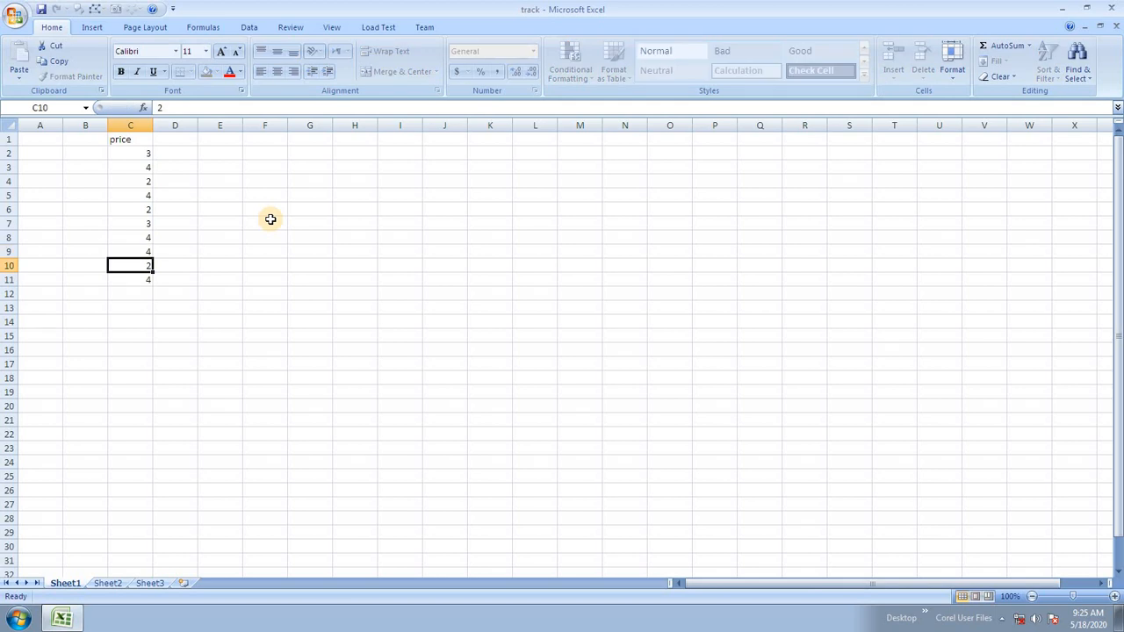
# Review the price column C1:C11 and switch to the Review tab.
pyautogui.click(260, 238)
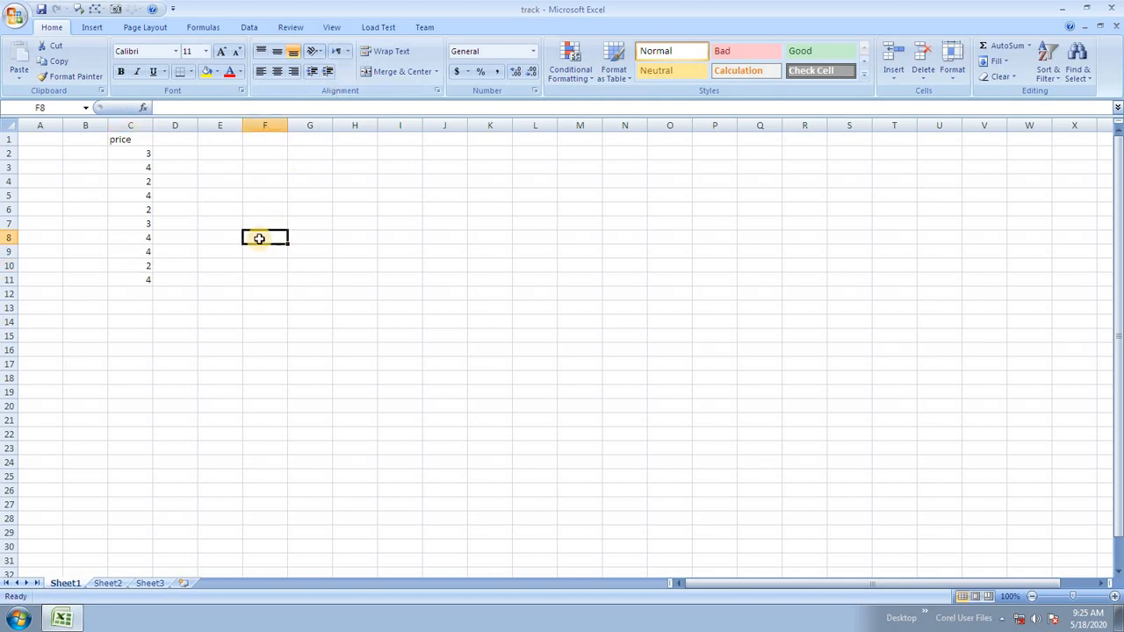
pyautogui.moveTo(139, 152); pyautogui.dragTo(126, 281)
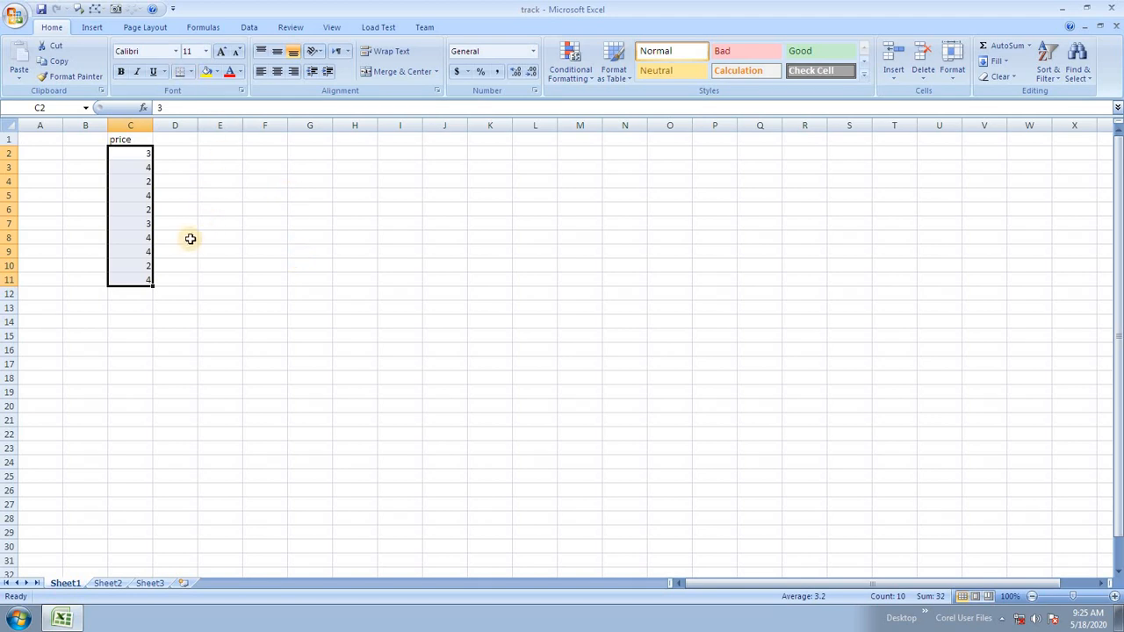
pyautogui.click(271, 239)
pyautogui.moveTo(130, 140); pyautogui.dragTo(131, 274)
pyautogui.click(367, 305)
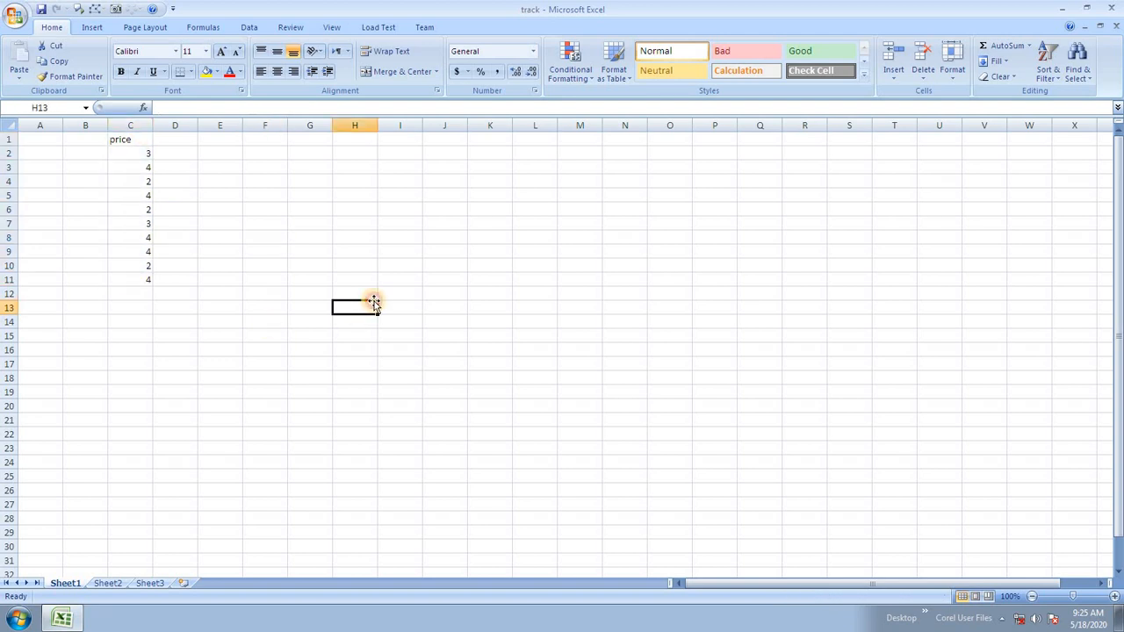
pyautogui.click(291, 28)
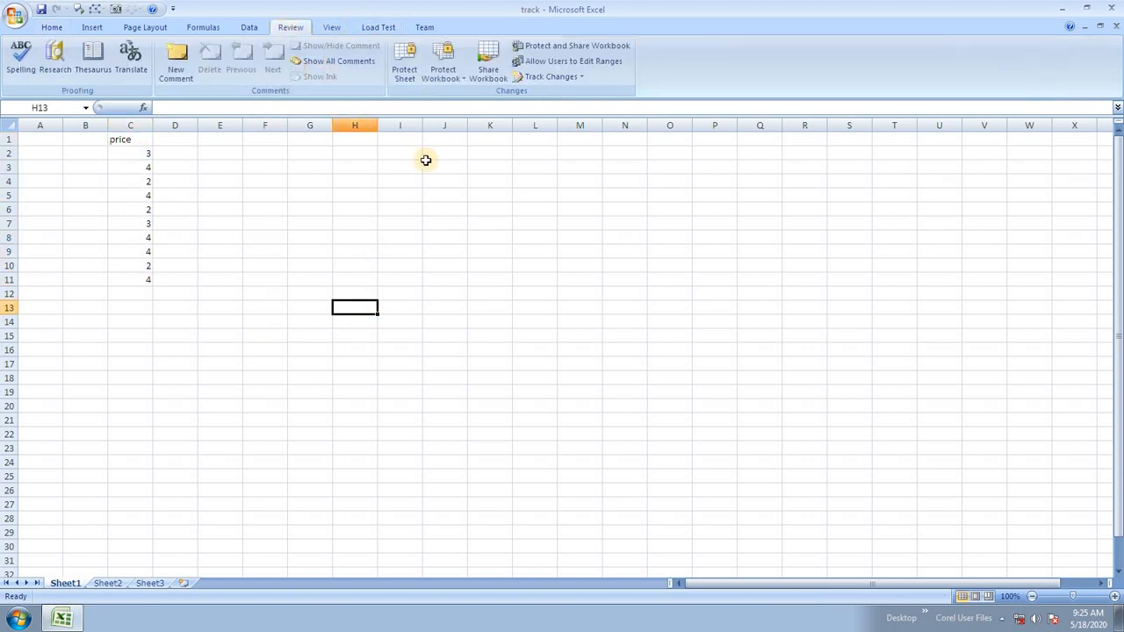
# Turn on Track changes while editing and save the workbook as shared.
pyautogui.click(551, 78)
pyautogui.click(576, 95)
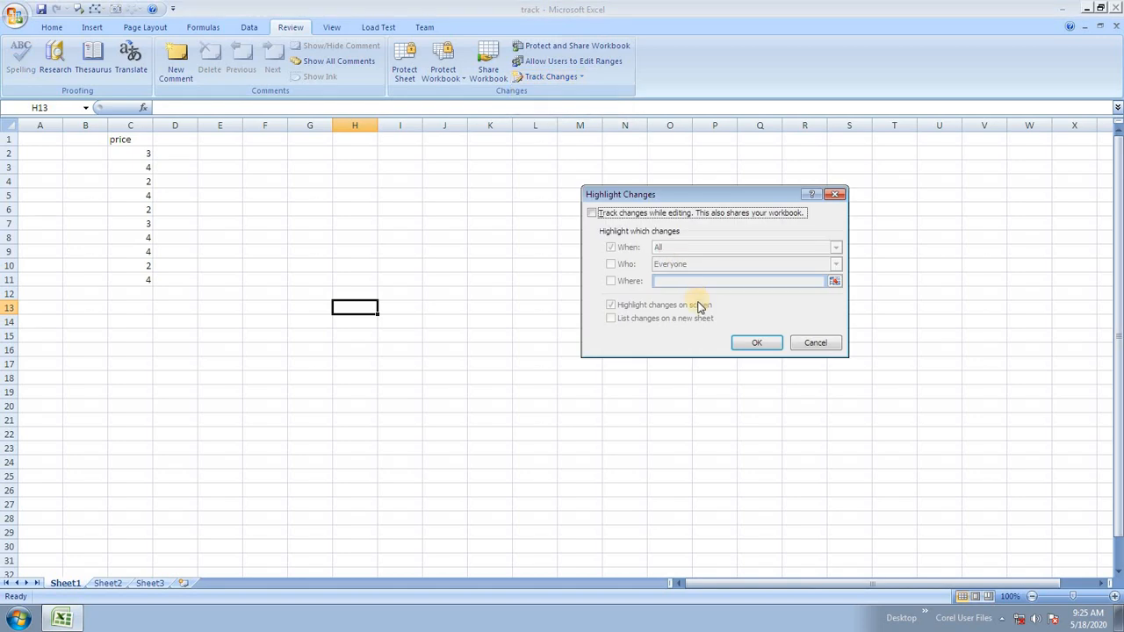
pyautogui.click(657, 213)
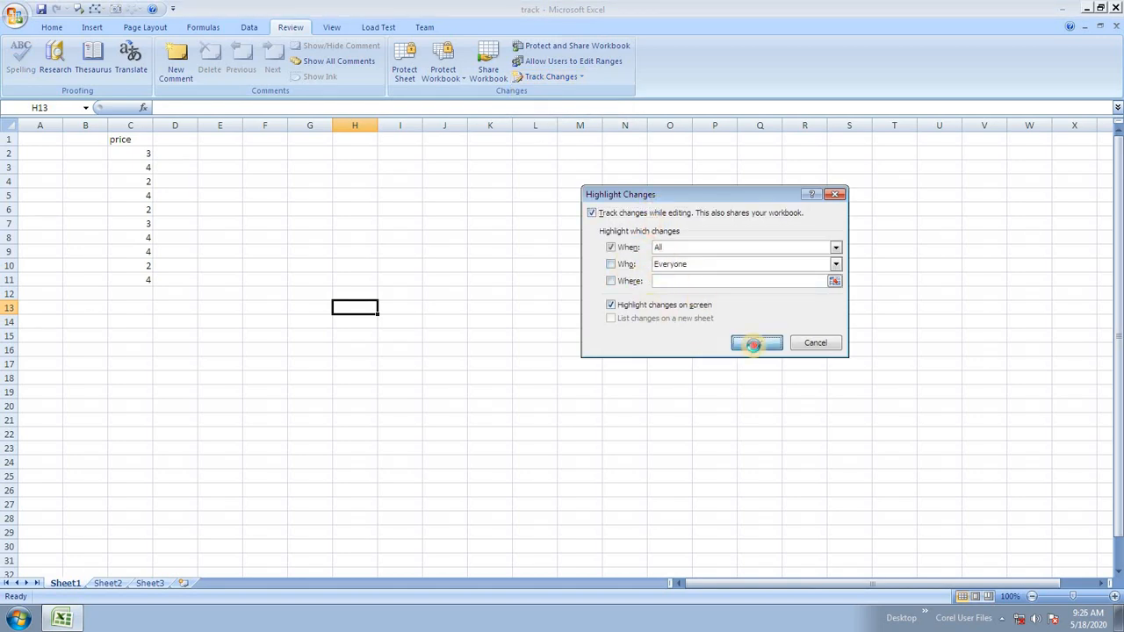
pyautogui.click(755, 344)
pyautogui.click(536, 345)
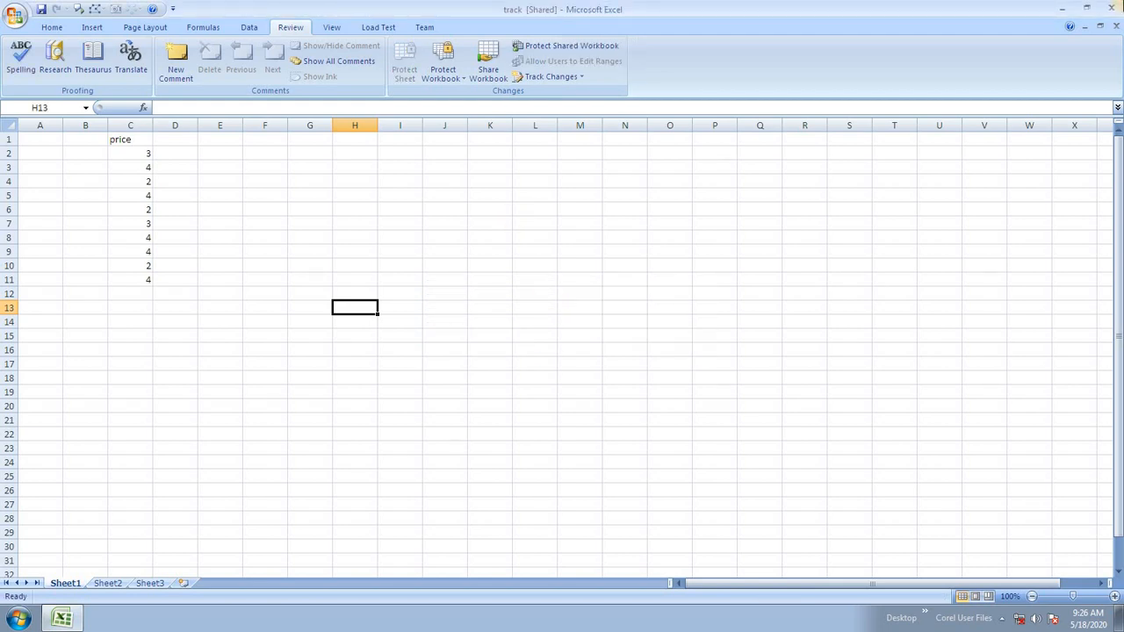
# Close and reopen the track workbook with its window maximized.
pyautogui.click(1111, 8)
pyautogui.doubleClick(94, 301)
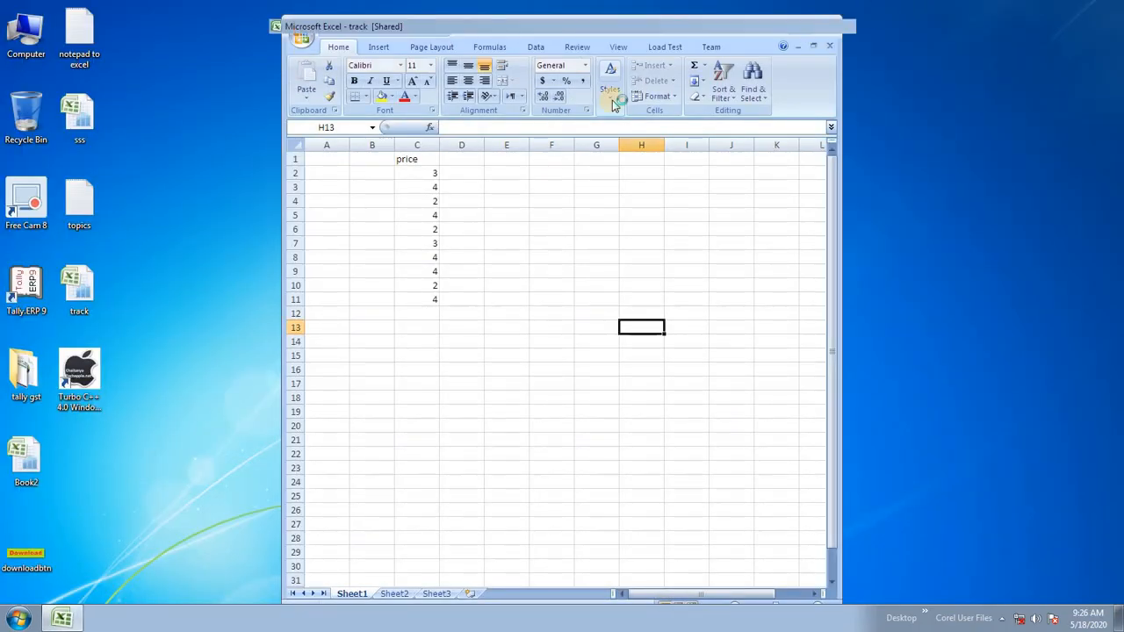
pyautogui.click(800, 28)
pyautogui.moveTo(115, 153); pyautogui.dragTo(113, 309)
pyautogui.click(251, 289)
pyautogui.click(133, 219)
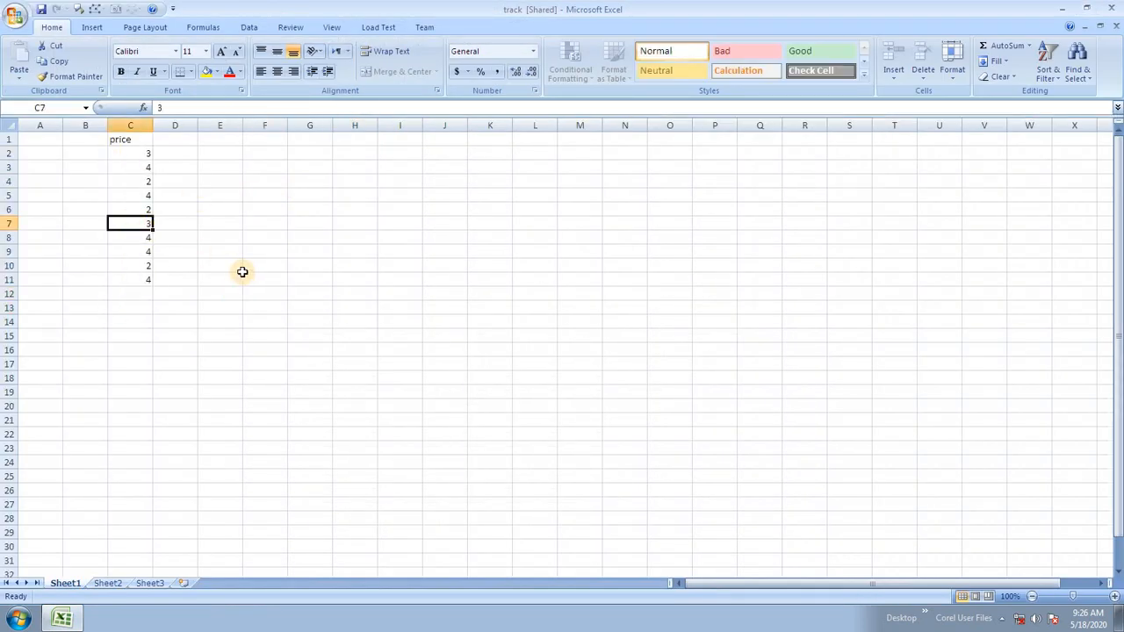
# Change C8 to 2, C10 to 4 and C3 to 2.
pyautogui.click(130, 238)
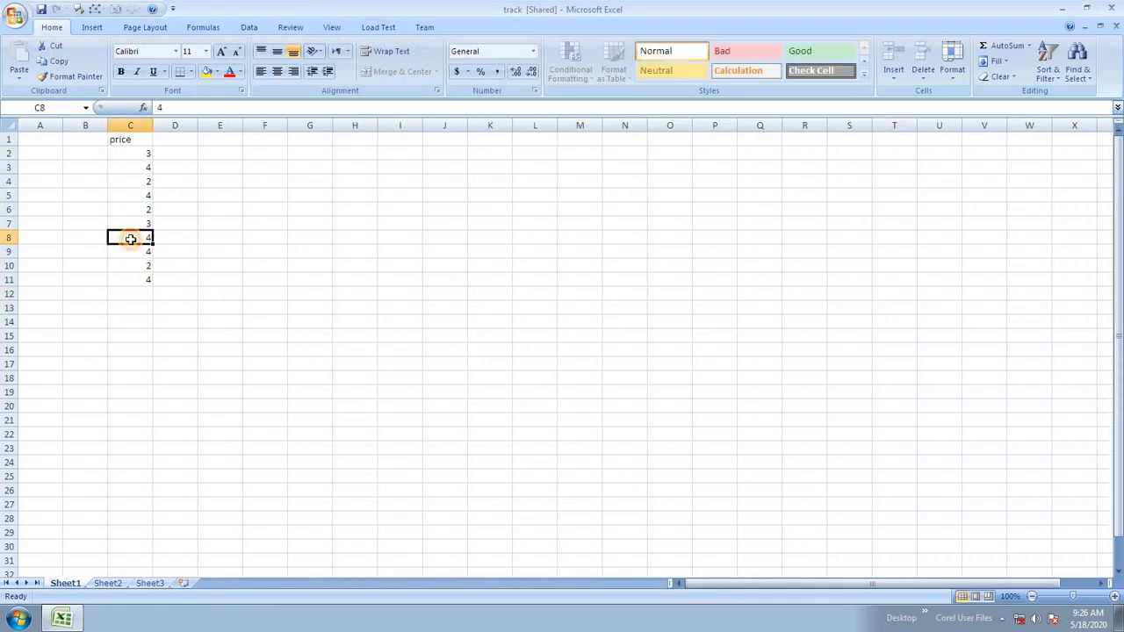
pyautogui.click(251, 276)
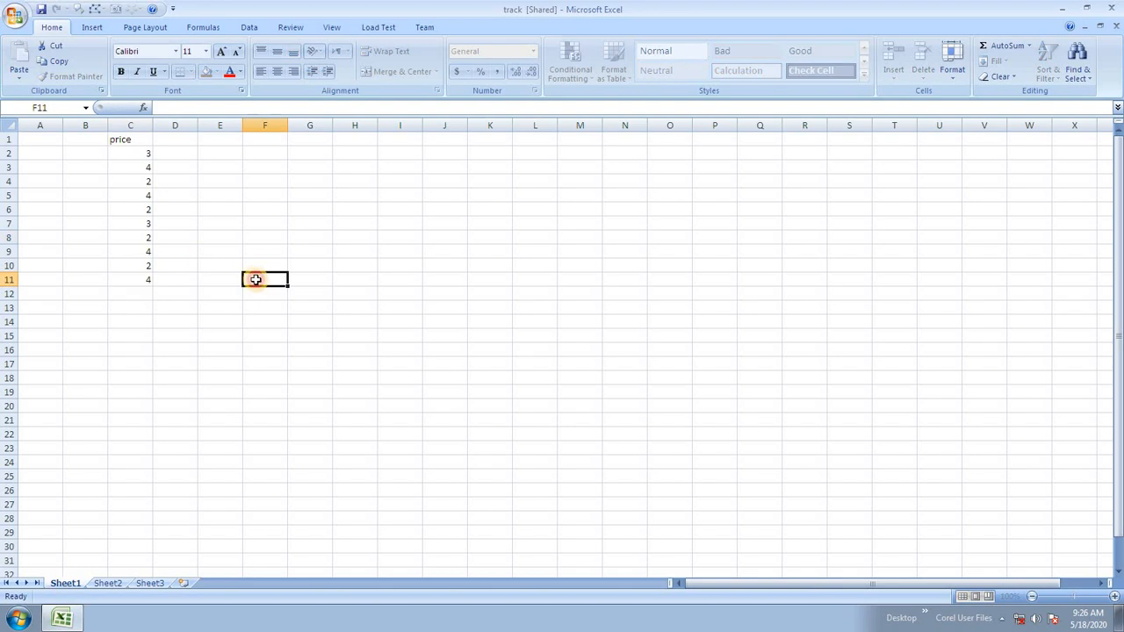
pyautogui.click(142, 267)
pyautogui.click(275, 333)
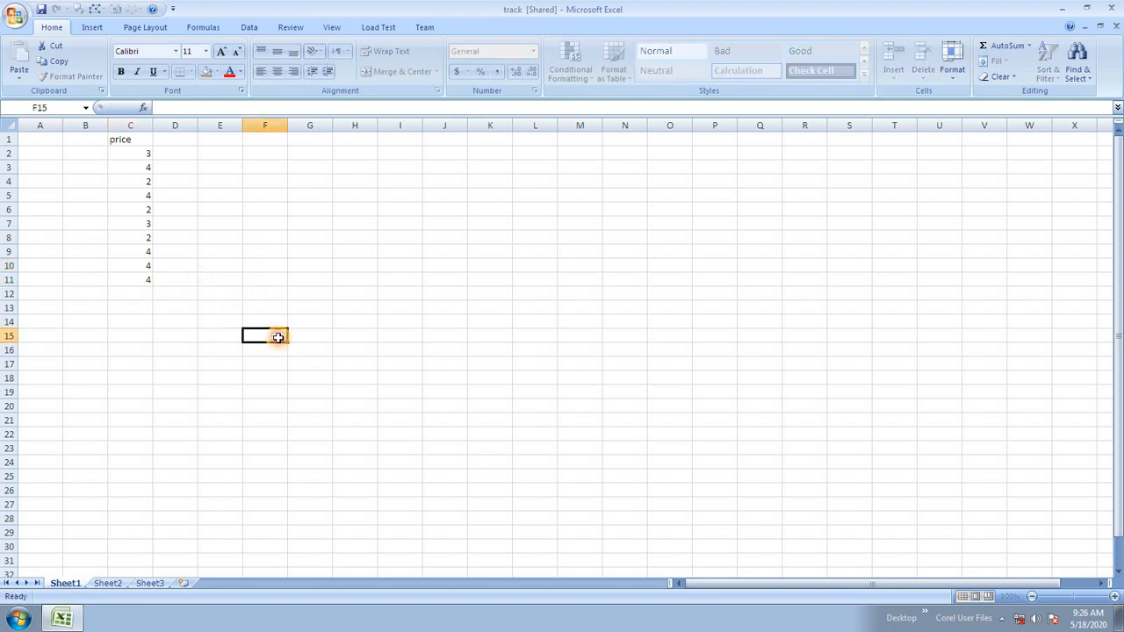
pyautogui.click(138, 168)
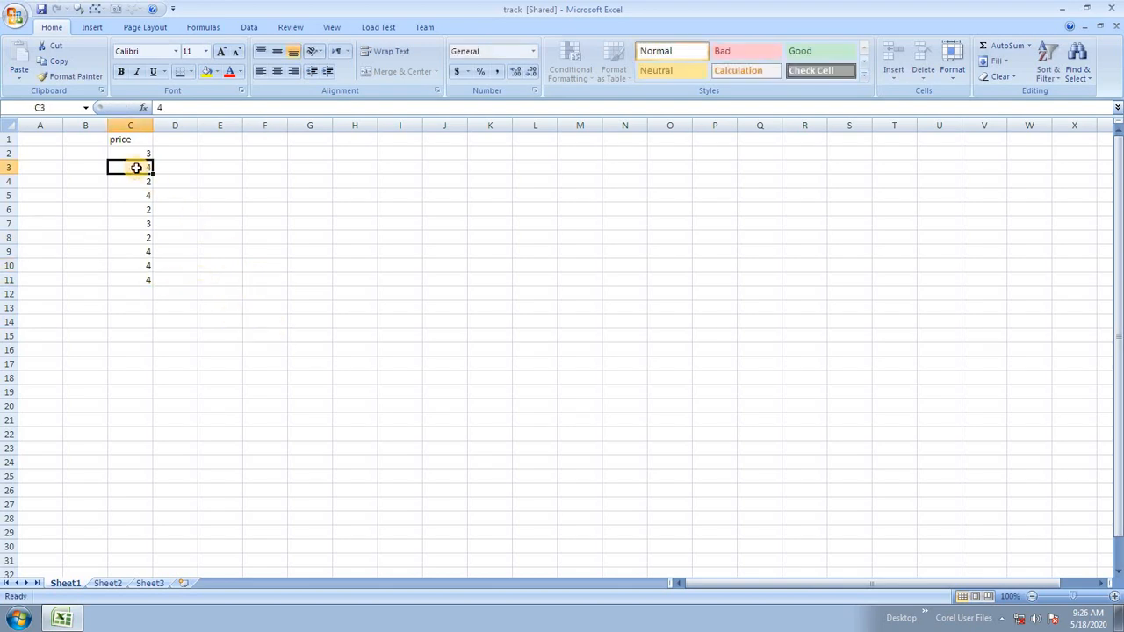
pyautogui.click(392, 274)
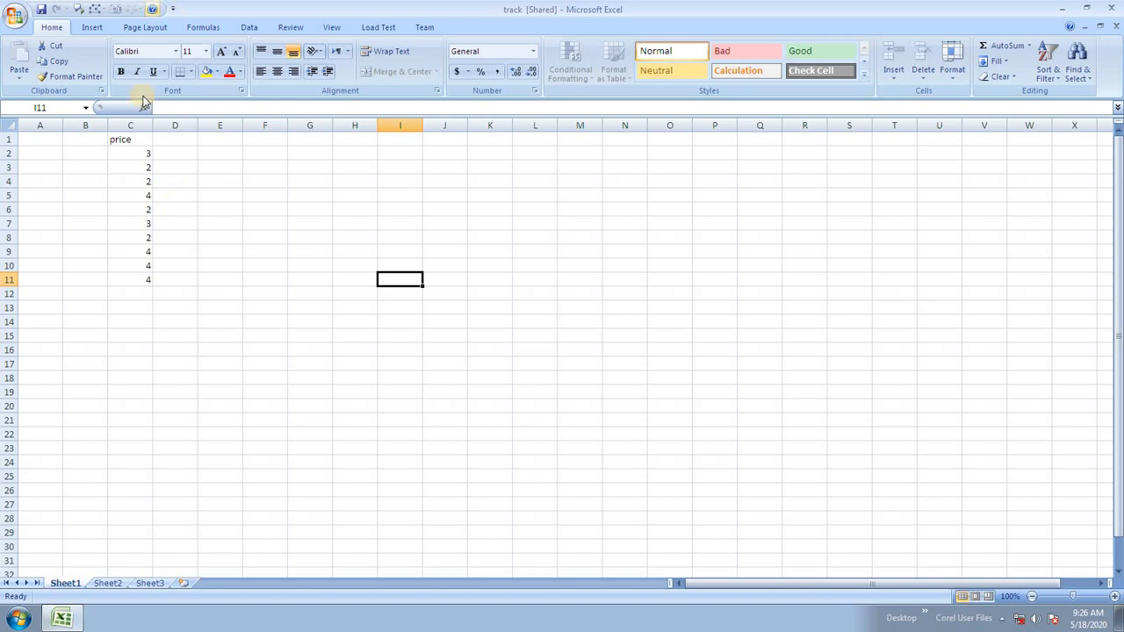
pyautogui.click(294, 28)
# Review all tracked changes: reject the C8 and C3 edits and accept C10's change to 4.
pyautogui.click(547, 76)
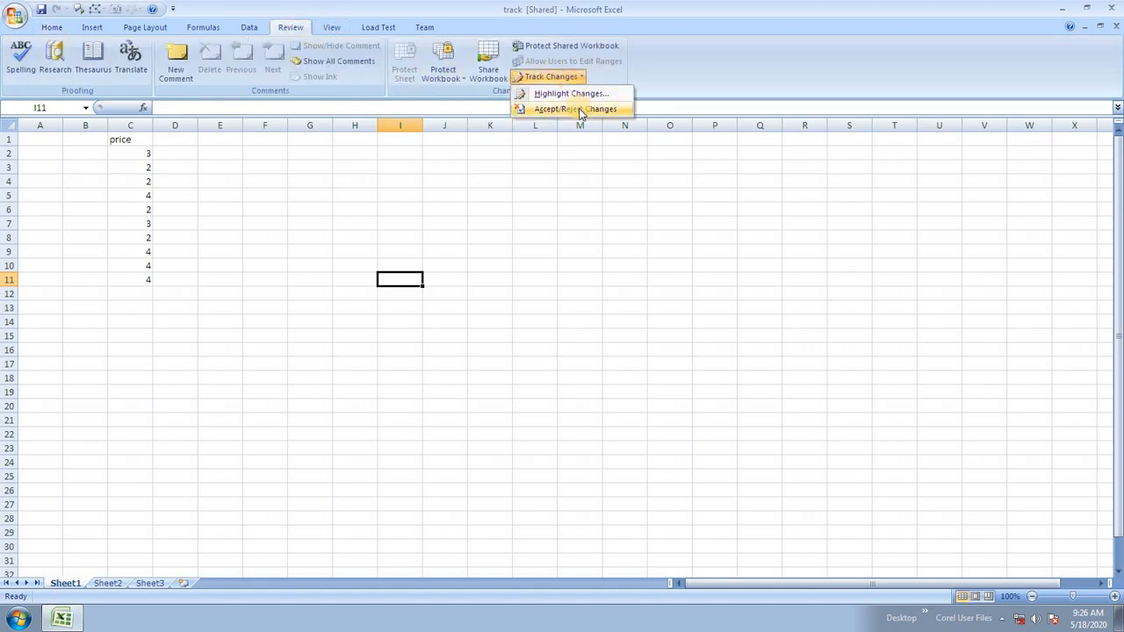
pyautogui.click(580, 110)
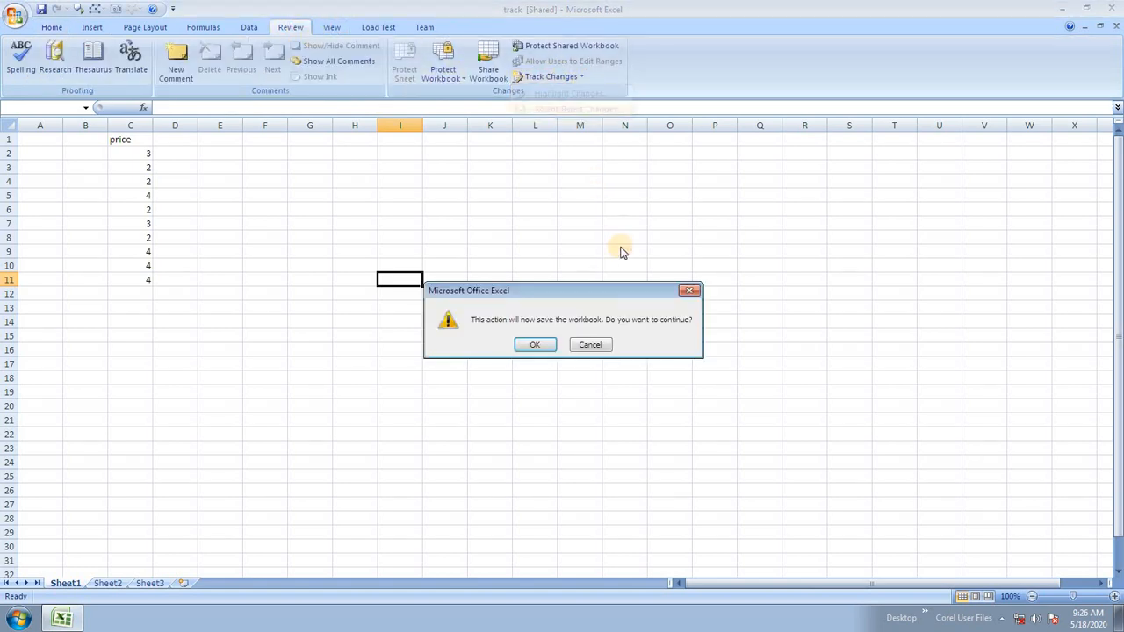
pyautogui.click(535, 344)
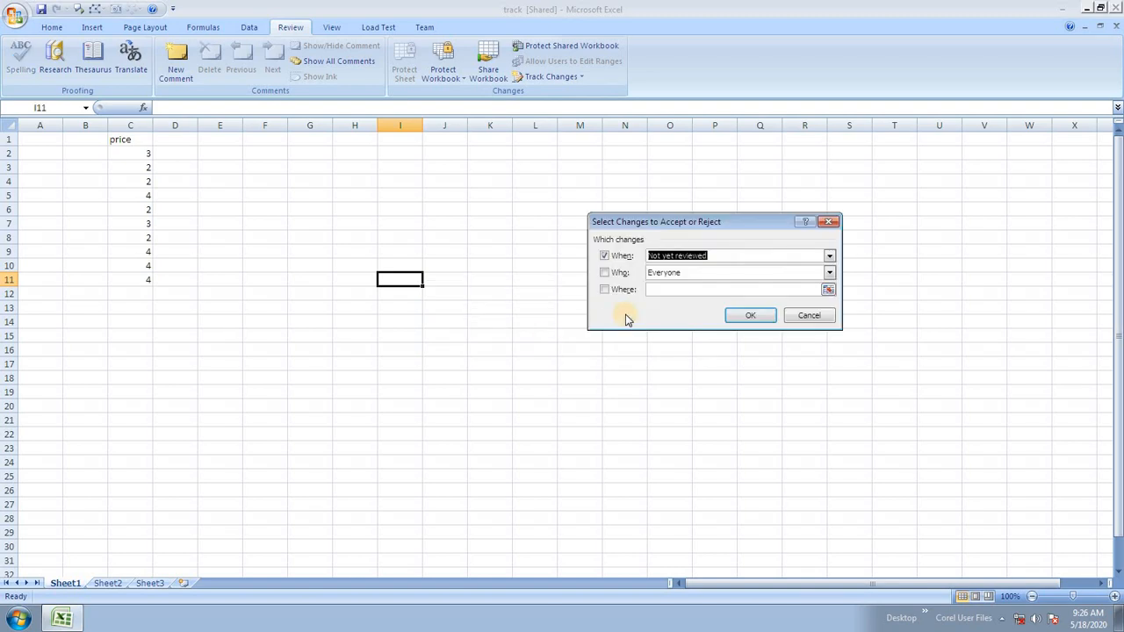
pyautogui.click(745, 318)
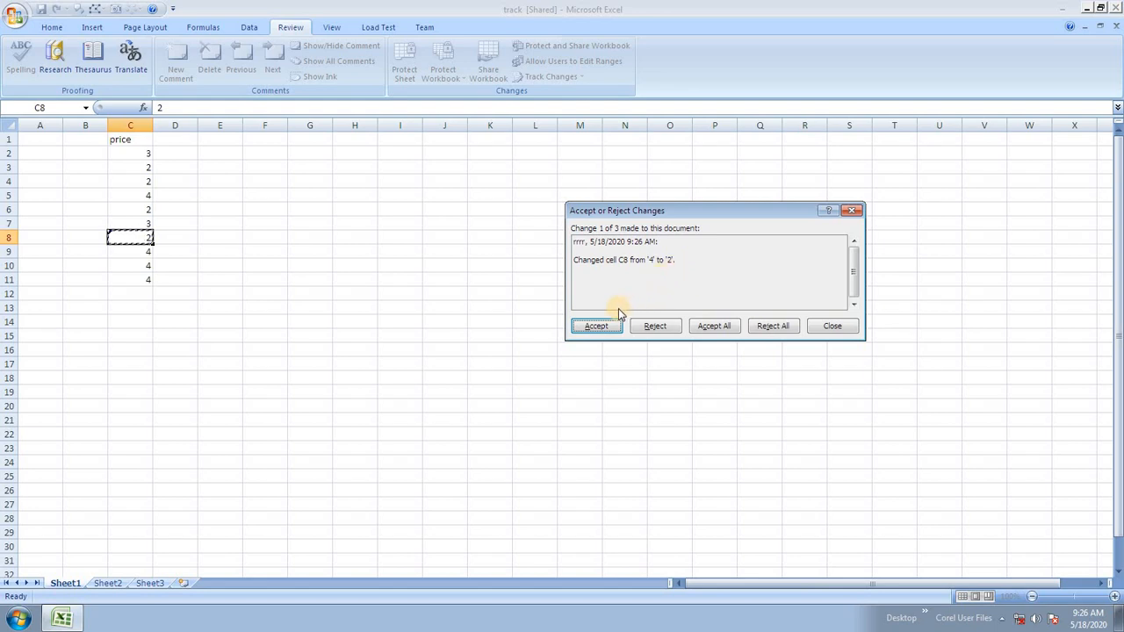
pyautogui.click(653, 325)
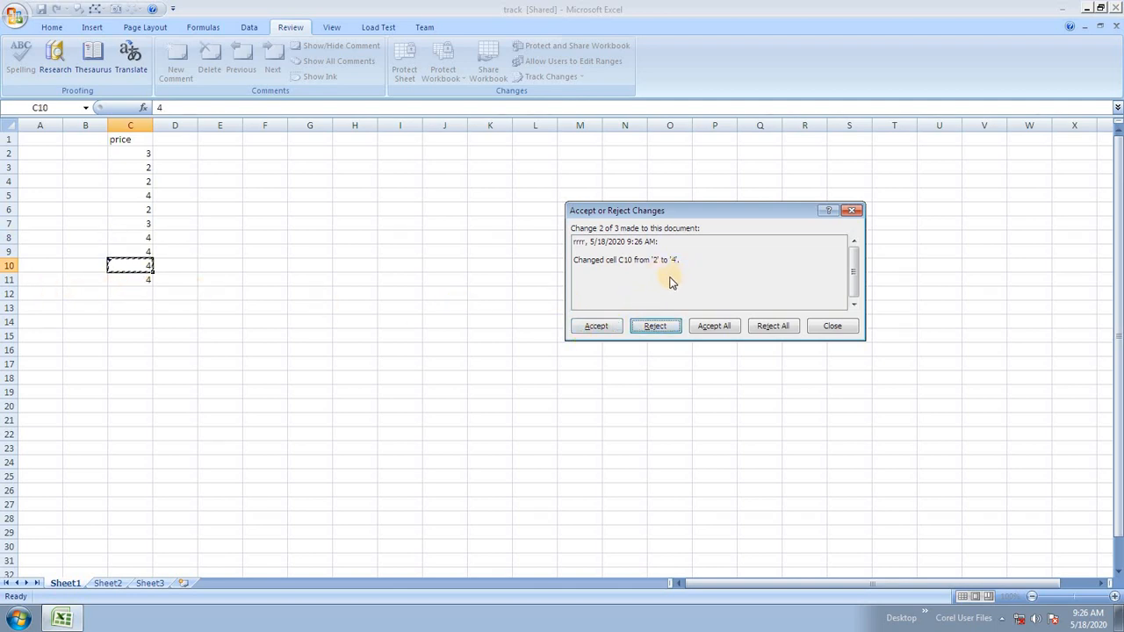
pyautogui.click(596, 326)
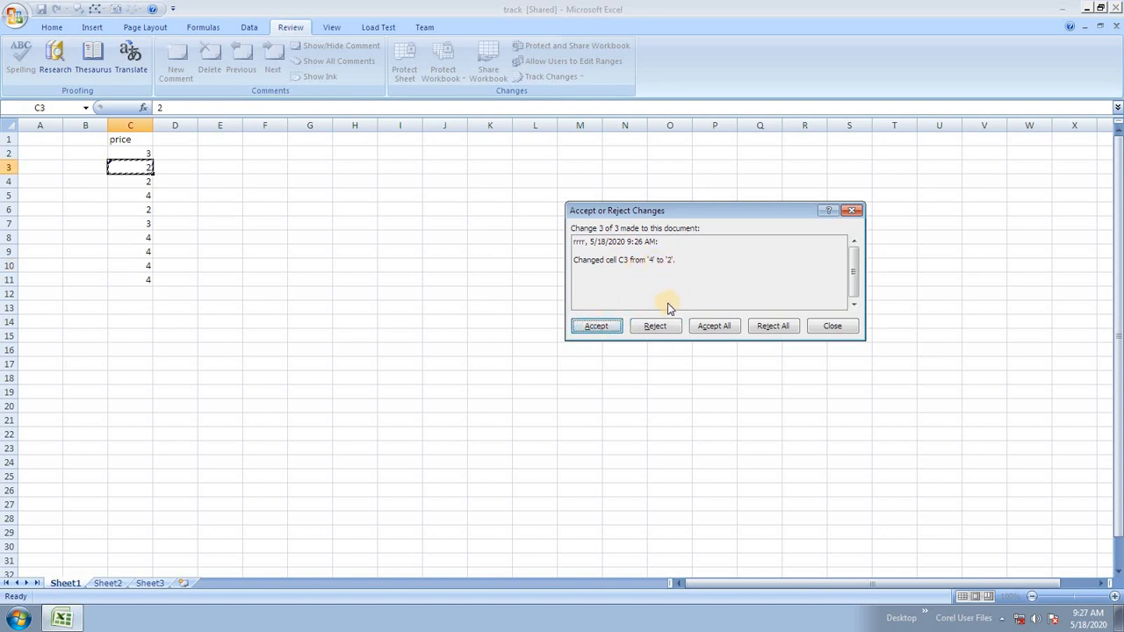
pyautogui.click(654, 328)
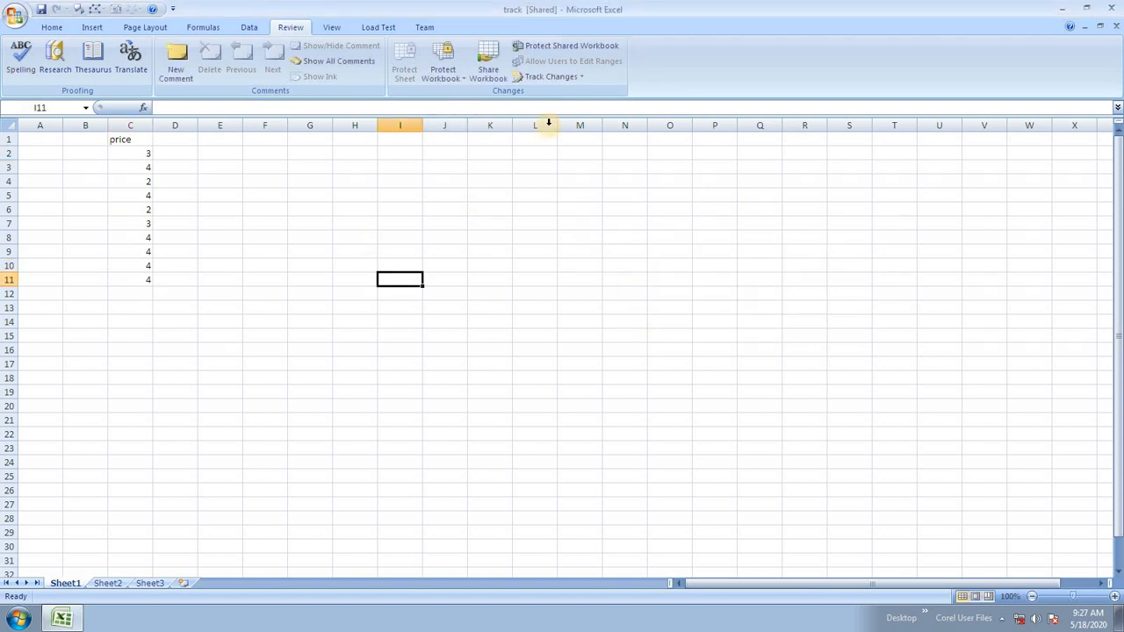
# Turn off Track changes while editing so the workbook is no longer shared.
pyautogui.click(550, 80)
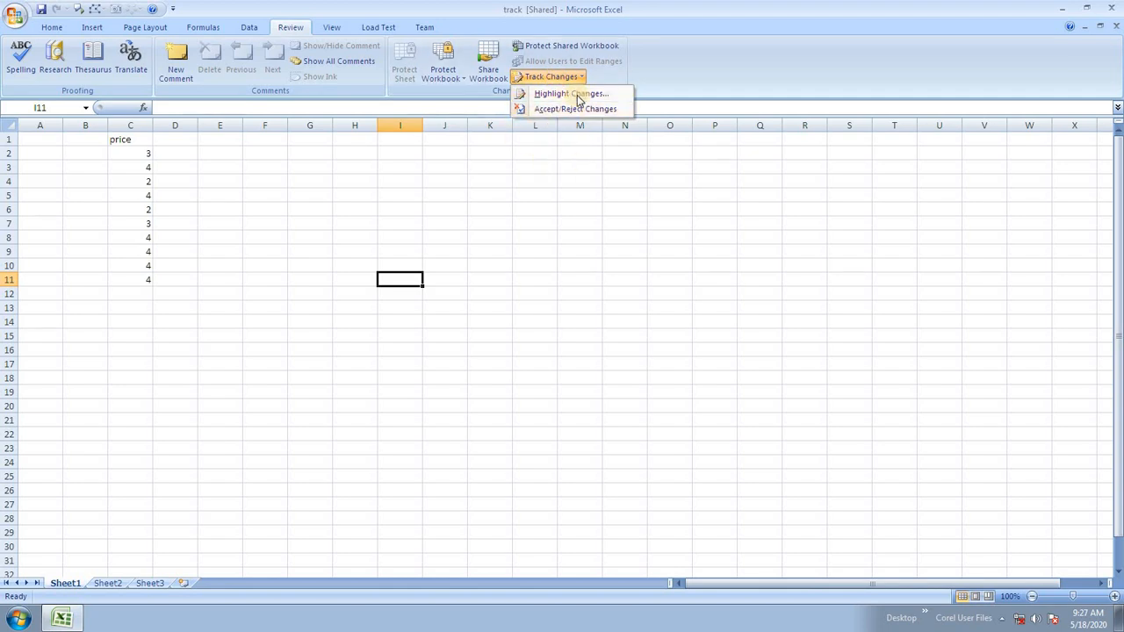
pyautogui.click(578, 94)
pyautogui.click(703, 219)
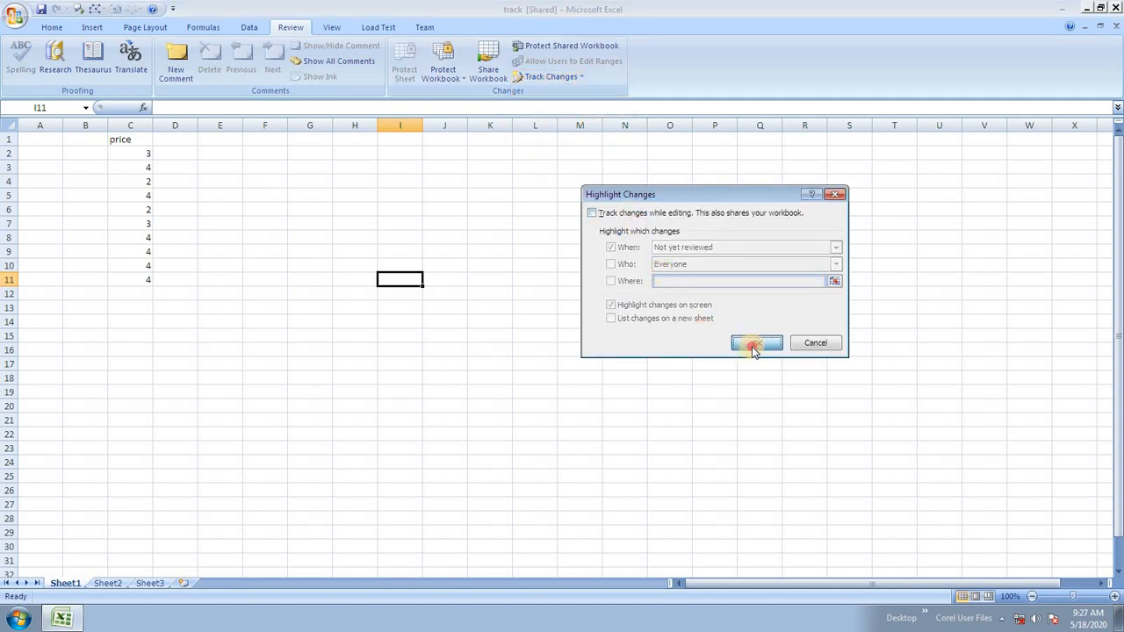
pyautogui.click(745, 343)
pyautogui.click(536, 365)
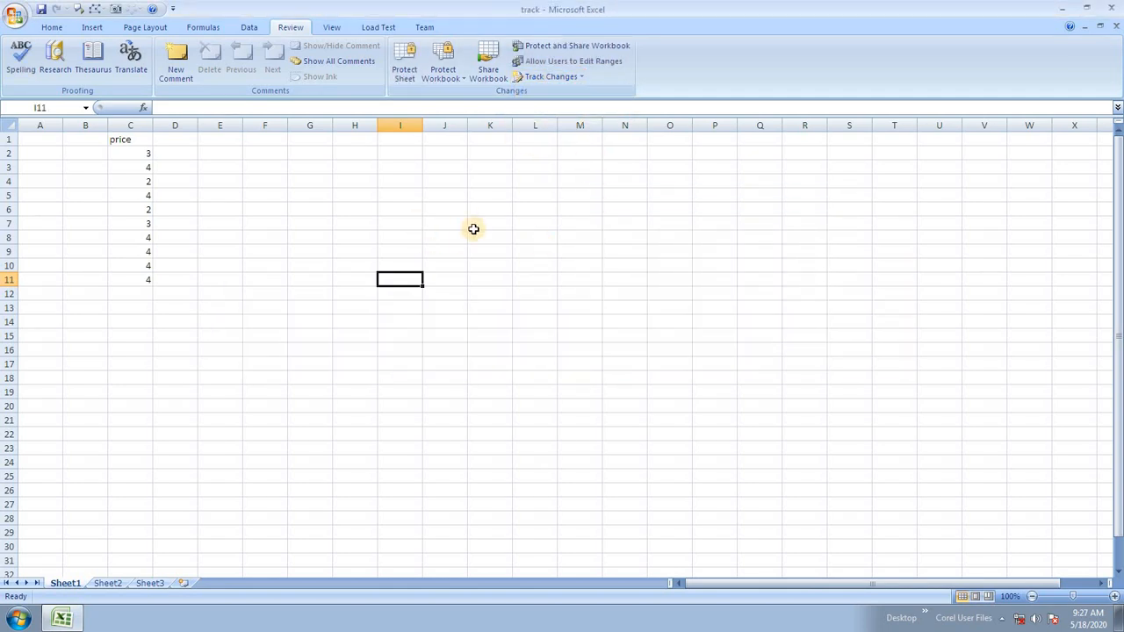
# Select the price column C2:C11 and header C1, and bring up the Data tools.
pyautogui.click(321, 247)
pyautogui.moveTo(130, 154); pyautogui.dragTo(130, 293)
pyautogui.click(475, 292)
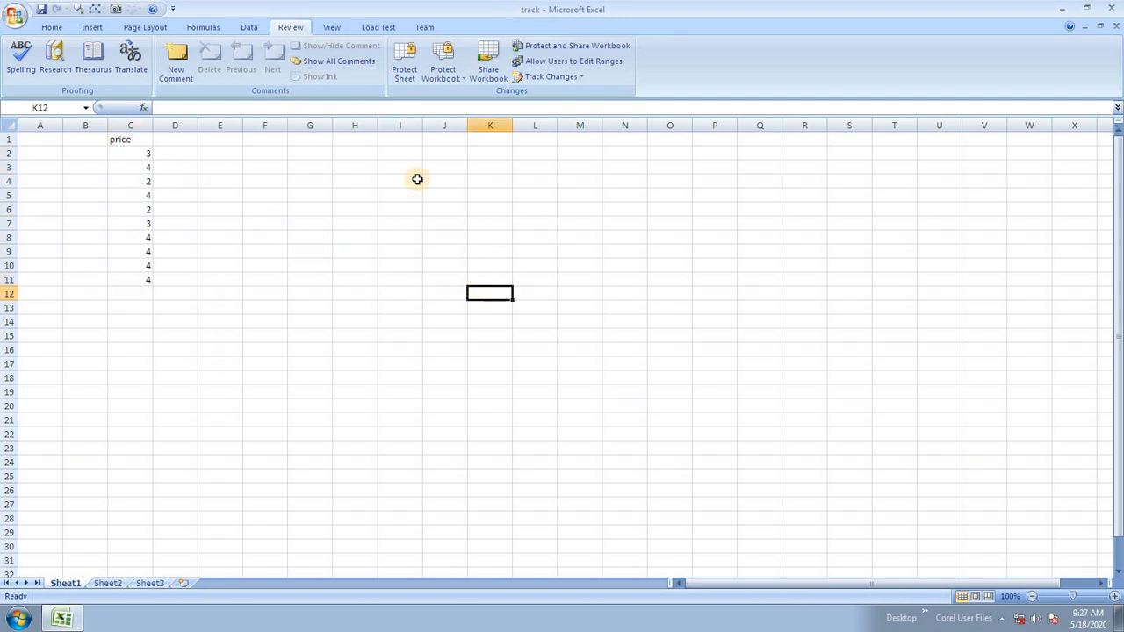
pyautogui.moveTo(83, 165); pyautogui.dragTo(218, 239)
pyautogui.click(377, 250)
pyautogui.moveTo(93, 211); pyautogui.dragTo(282, 291)
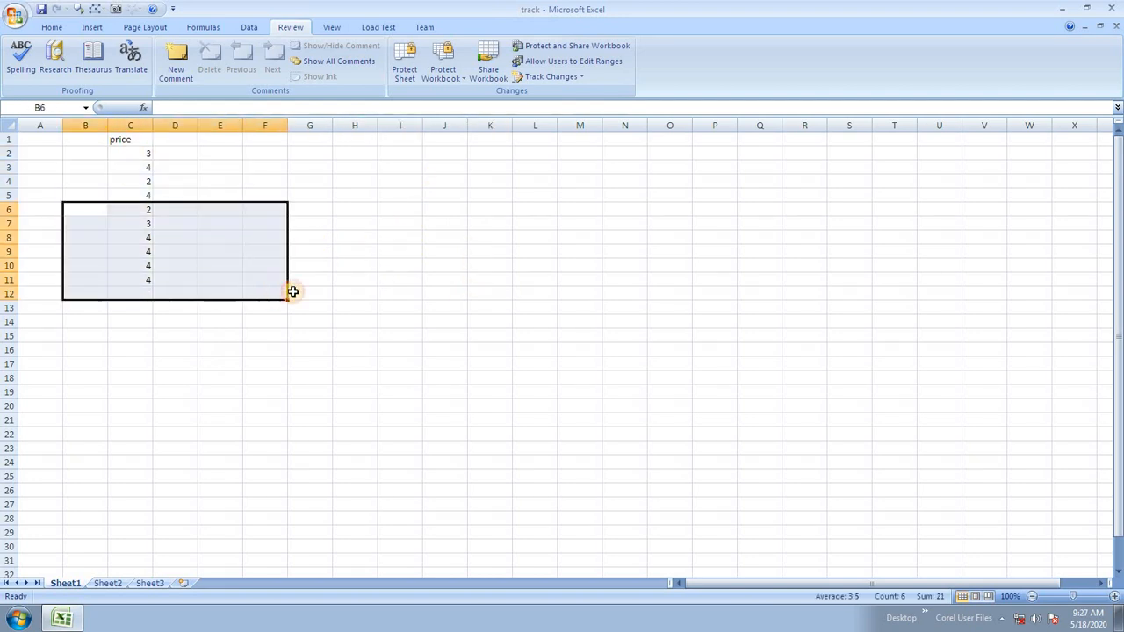
pyautogui.click(426, 337)
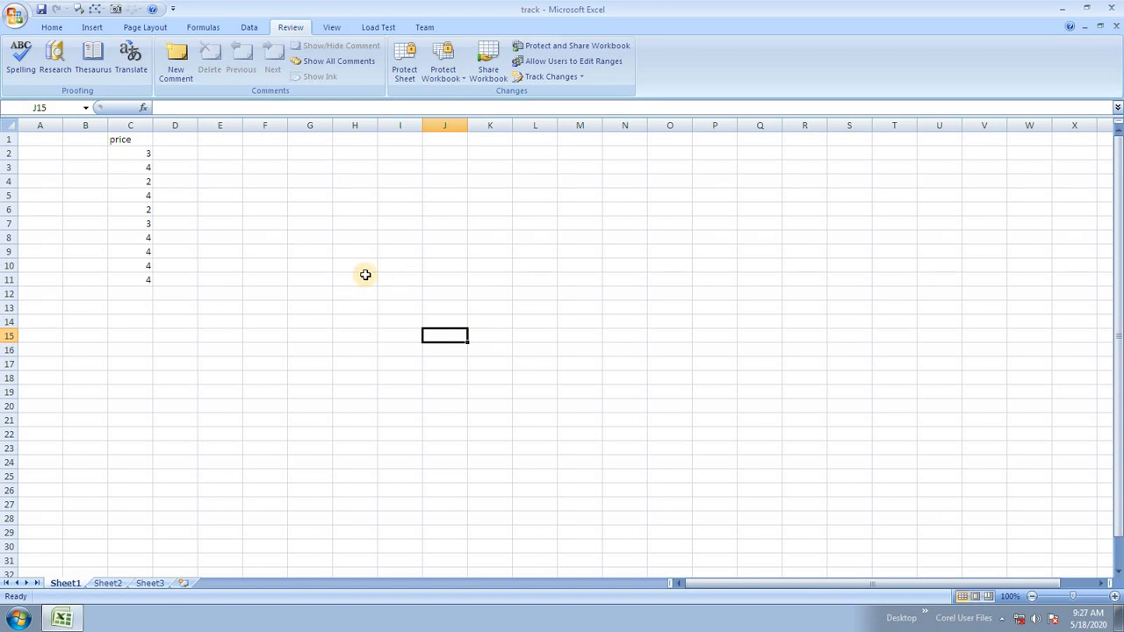
pyautogui.click(296, 278)
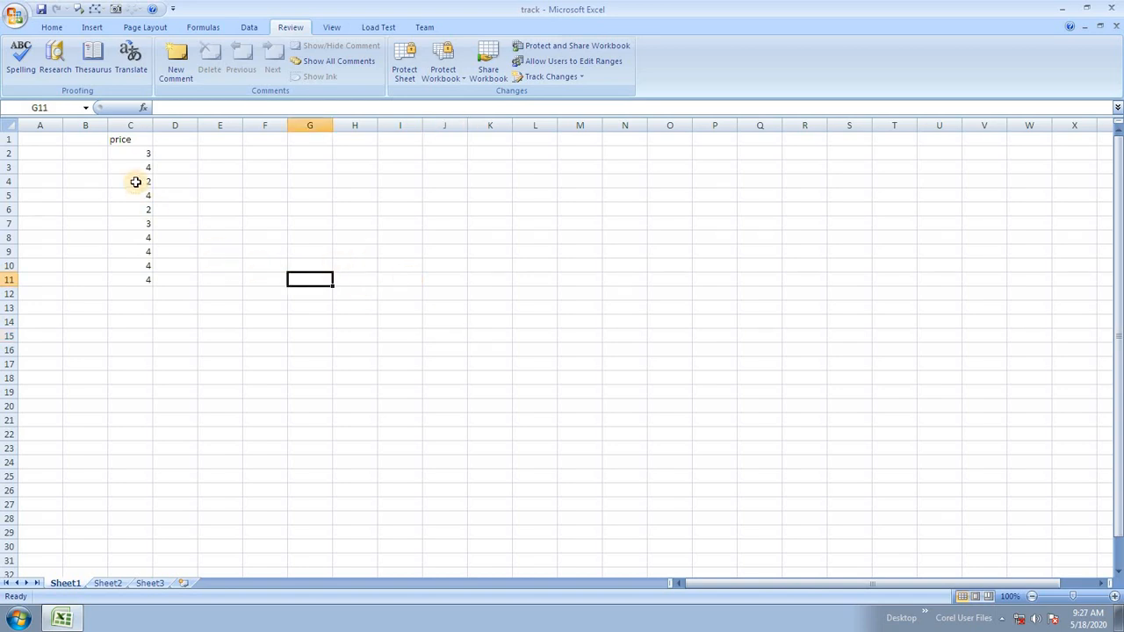
pyautogui.moveTo(129, 156); pyautogui.dragTo(143, 278)
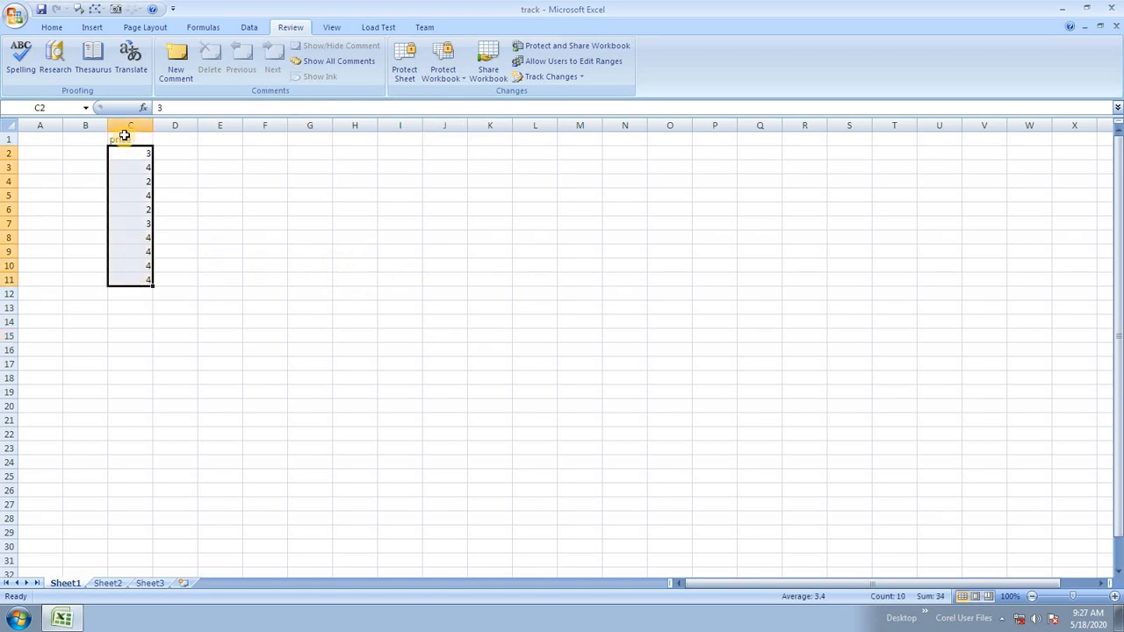
pyautogui.click(123, 139)
pyautogui.click(249, 26)
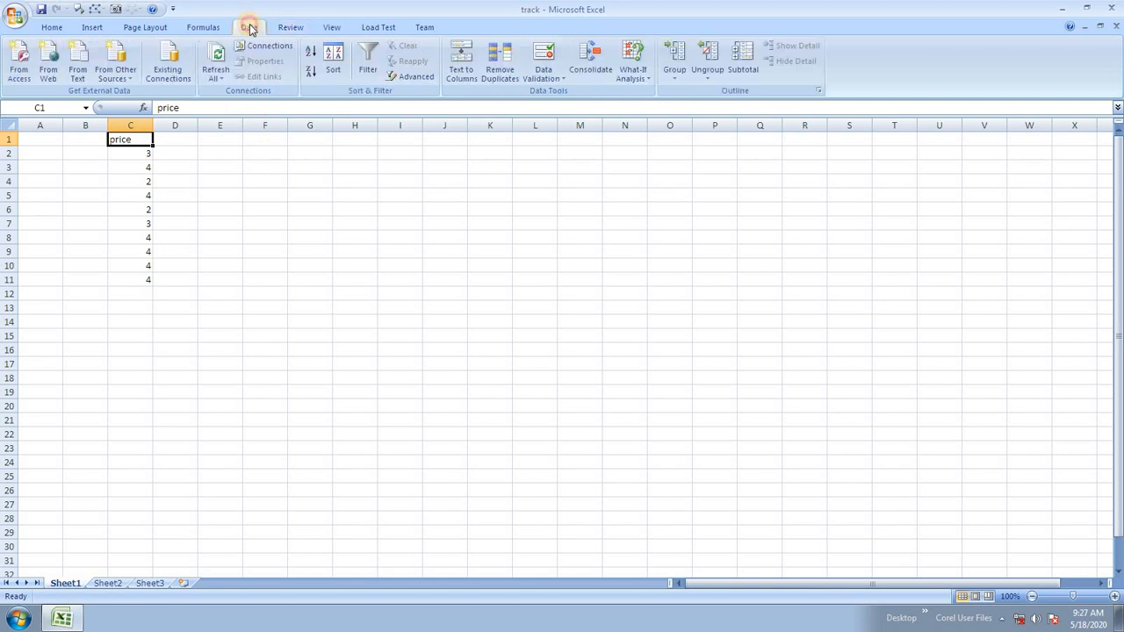
# Clear the price data in B1:D12.
pyautogui.click(635, 74)
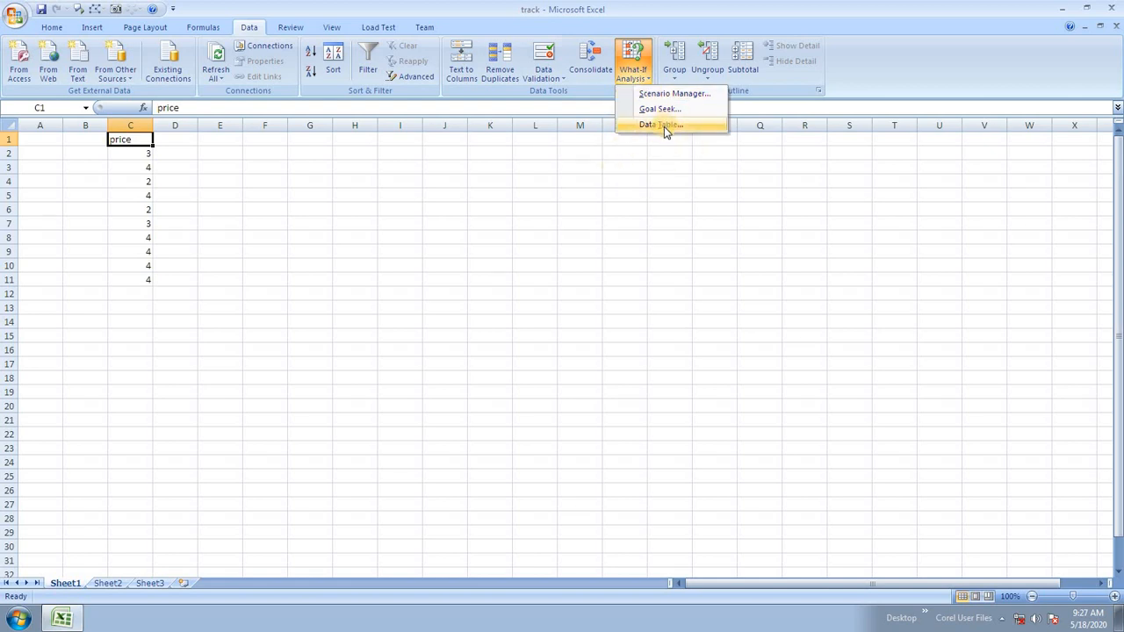
pyautogui.moveTo(81, 138); pyautogui.dragTo(189, 301)
pyautogui.press('Delete')
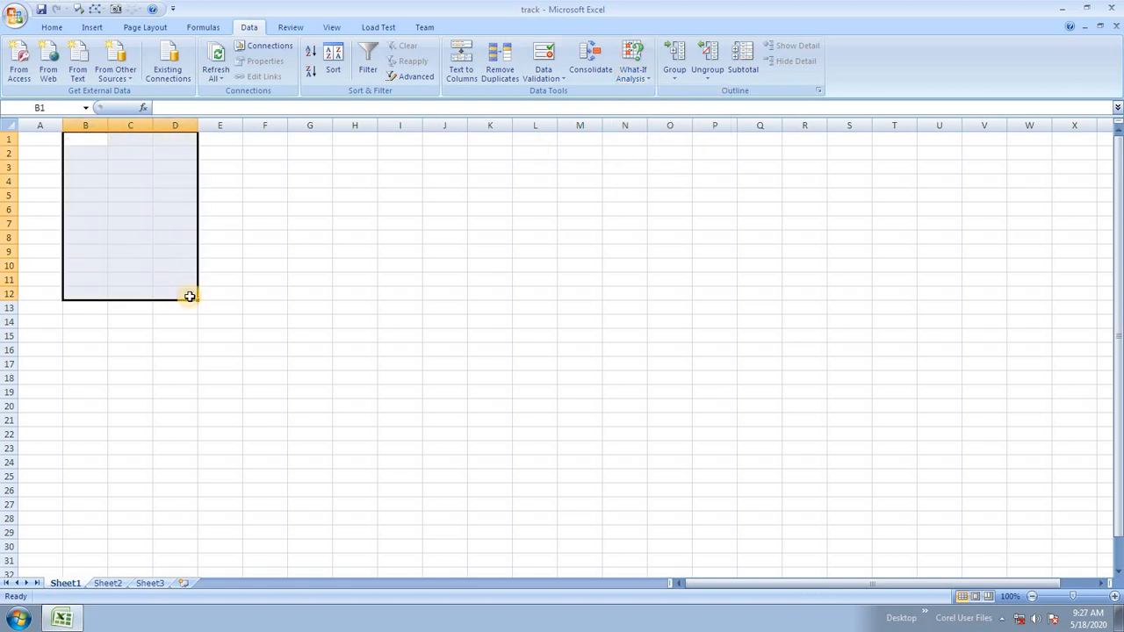
pyautogui.click(327, 262)
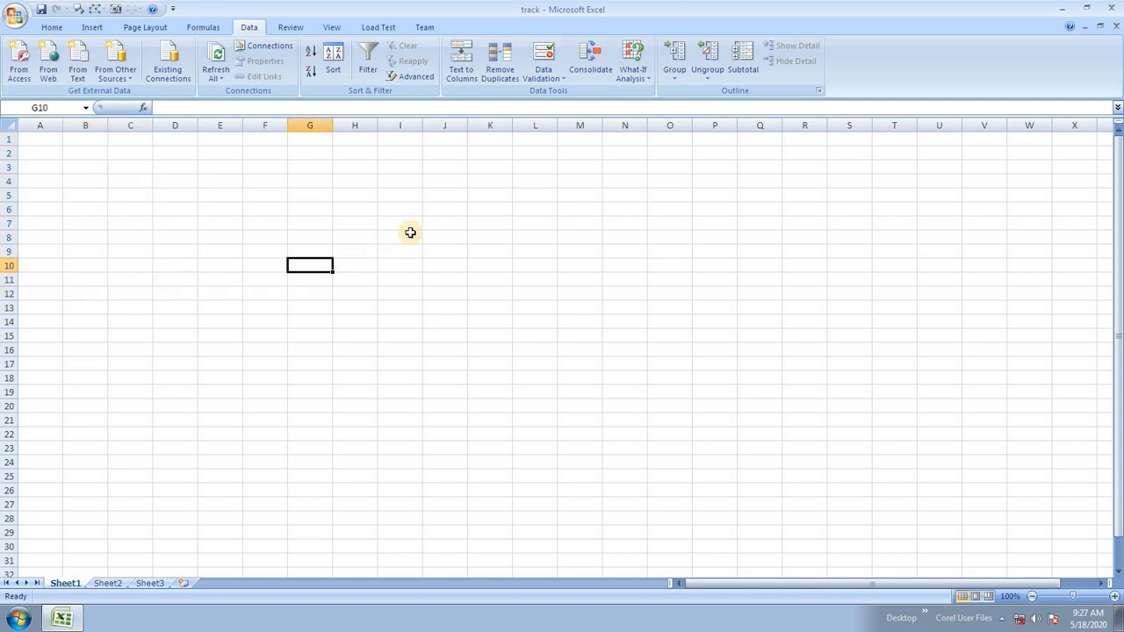
# Enter 1 and 2 in H6:H7 and fill the series down to 10 in H15.
pyautogui.click(353, 209)
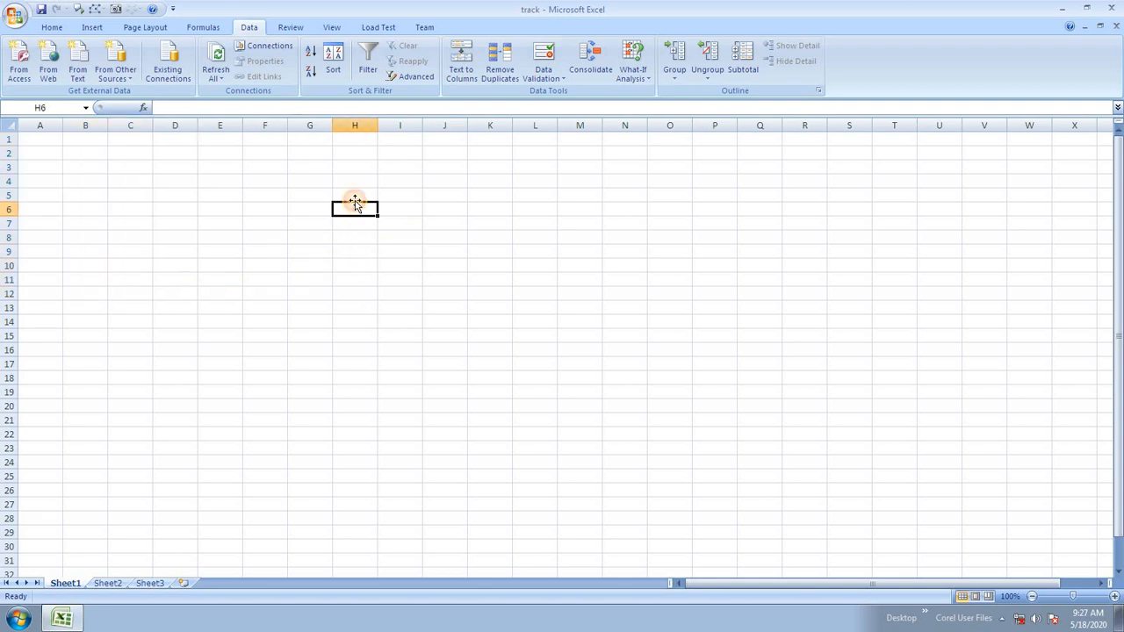
pyautogui.write('1')
pyautogui.press('Return')
pyautogui.write('2')
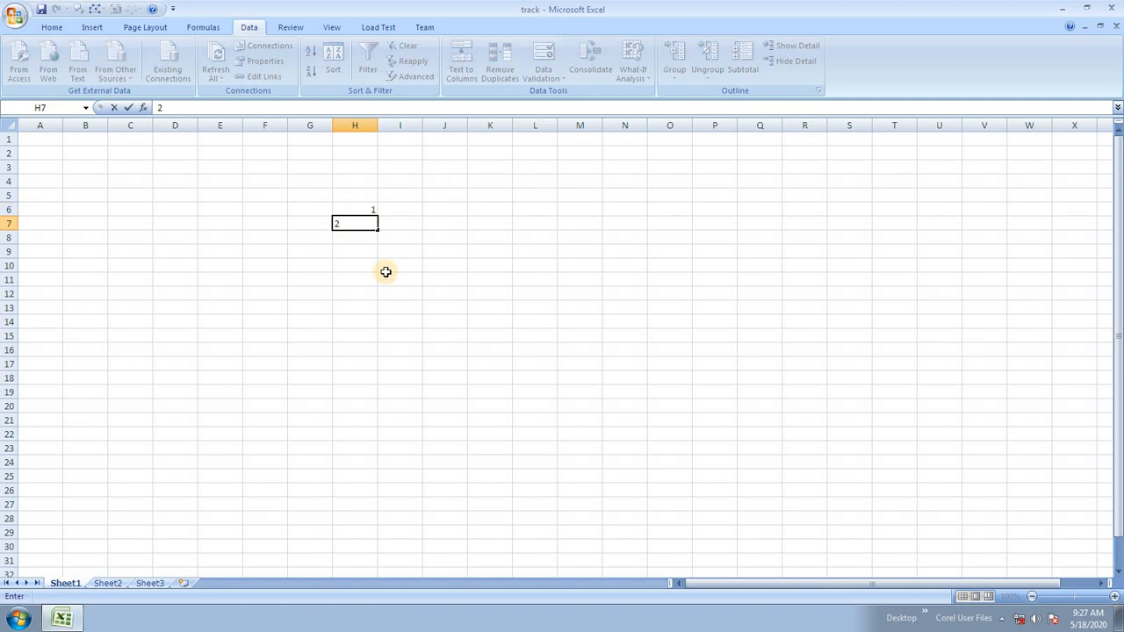
pyautogui.click(384, 272)
pyautogui.scroll(2, 393, 241)
pyautogui.scroll(1, 536, 248)
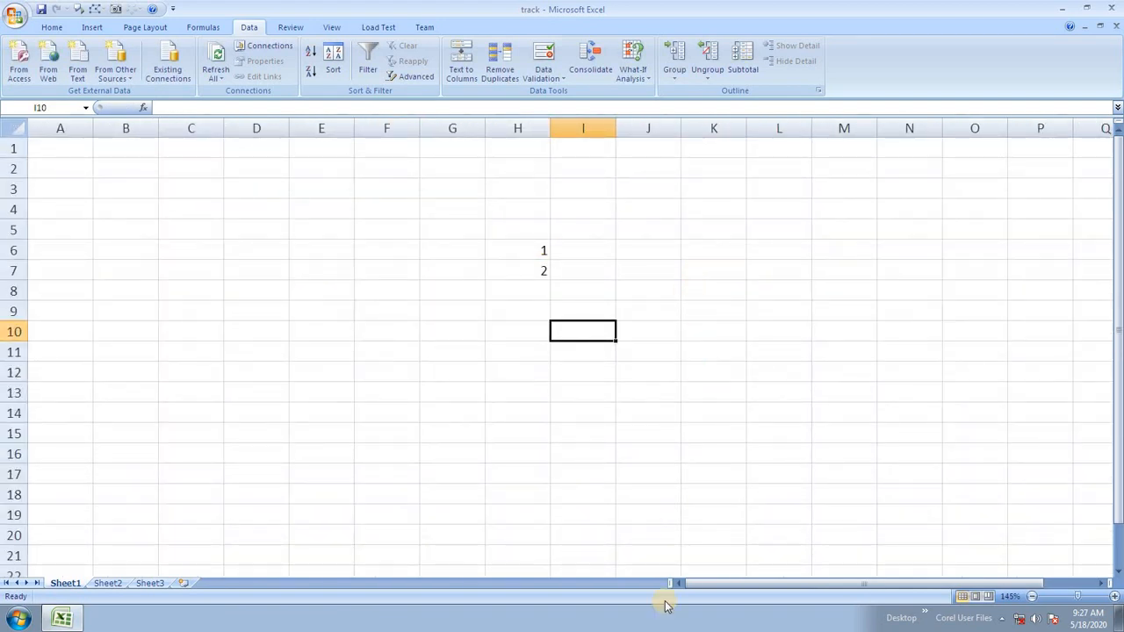
pyautogui.moveTo(720, 581); pyautogui.dragTo(809, 576)
pyautogui.scroll(2, 602, 452)
pyautogui.moveTo(484, 269); pyautogui.dragTo(515, 490)
pyautogui.click(573, 301)
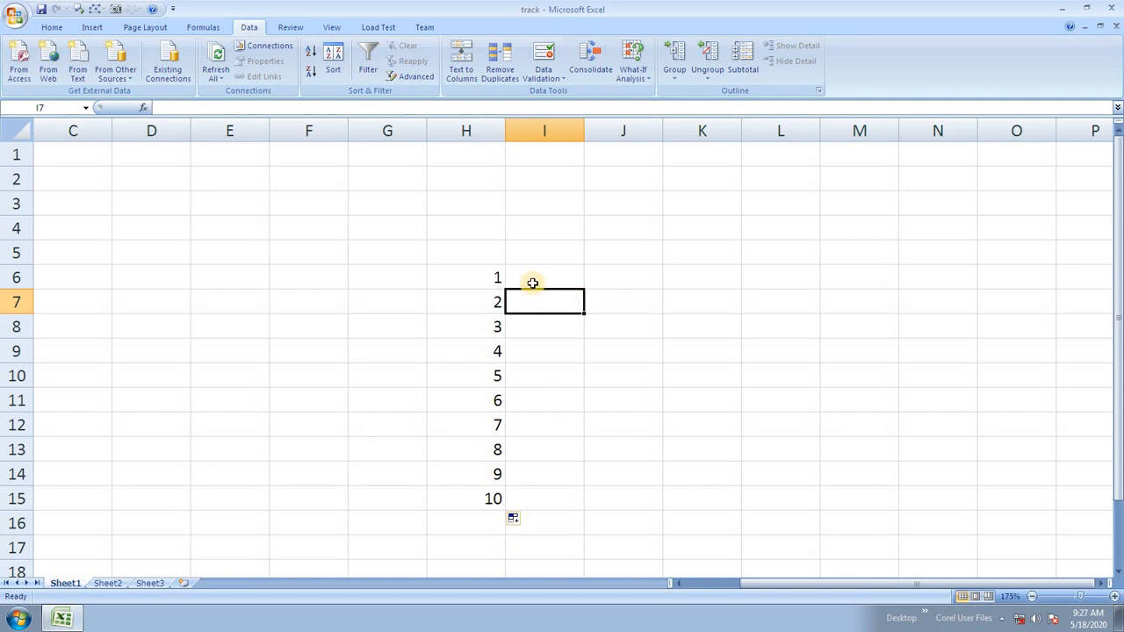
# Enter 6, 3, 8, 34, 12, 65, 231 across I5:O5.
pyautogui.click(545, 256)
pyautogui.click(477, 272)
pyautogui.click(519, 254)
pyautogui.write('6')
pyautogui.click(612, 256)
pyautogui.write('3')
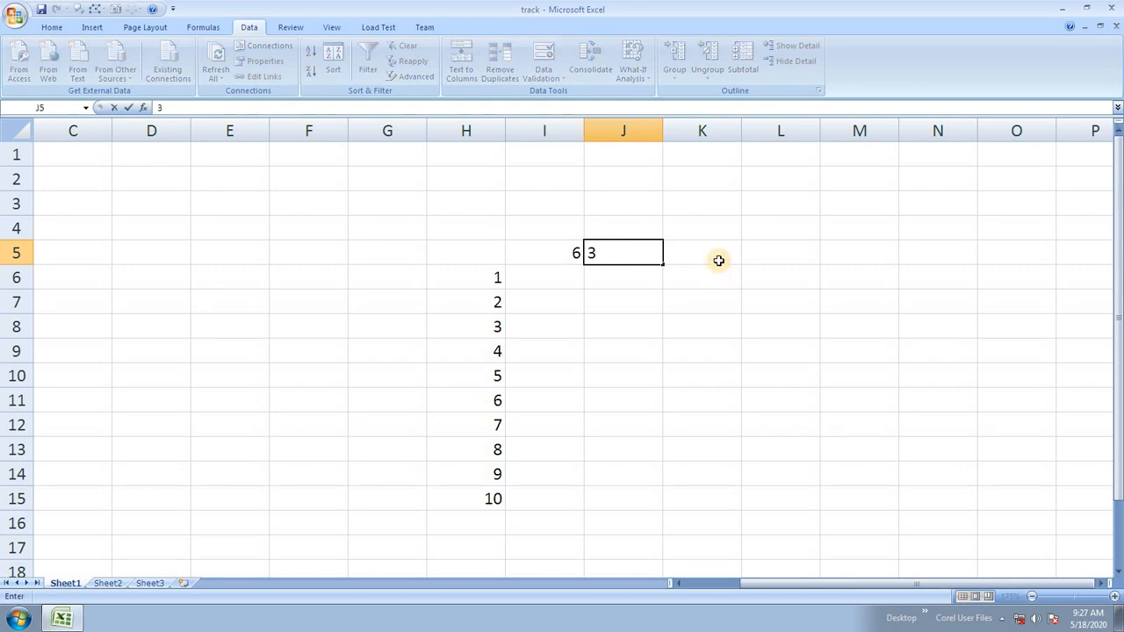
pyautogui.click(719, 260)
pyautogui.write('8')
pyautogui.click(823, 252)
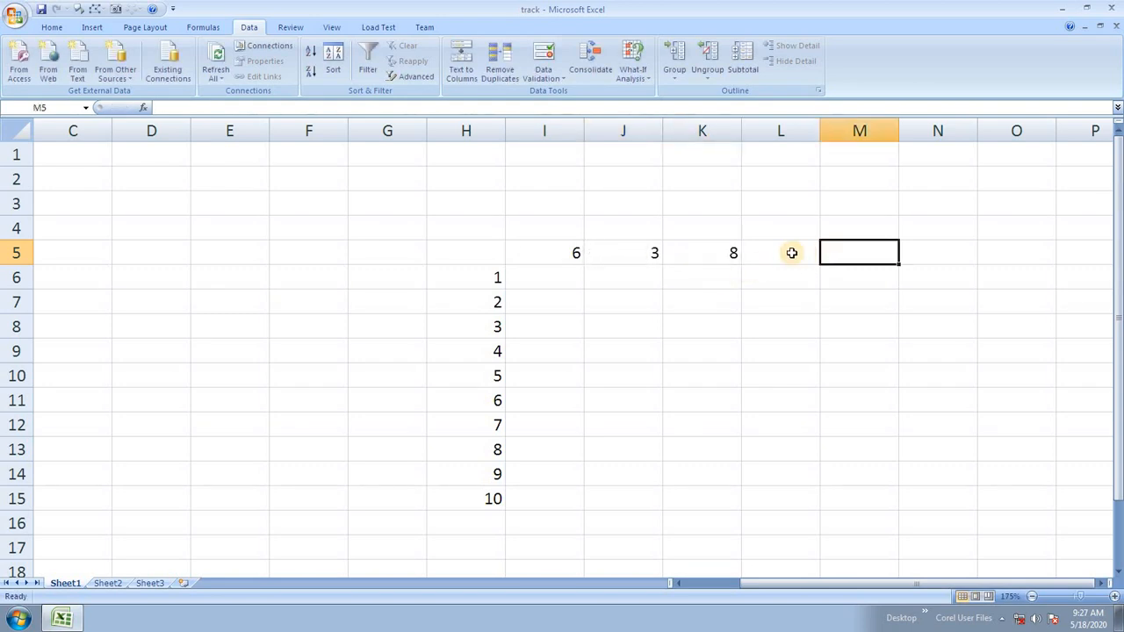
pyautogui.click(792, 254)
pyautogui.write('34')
pyautogui.click(901, 254)
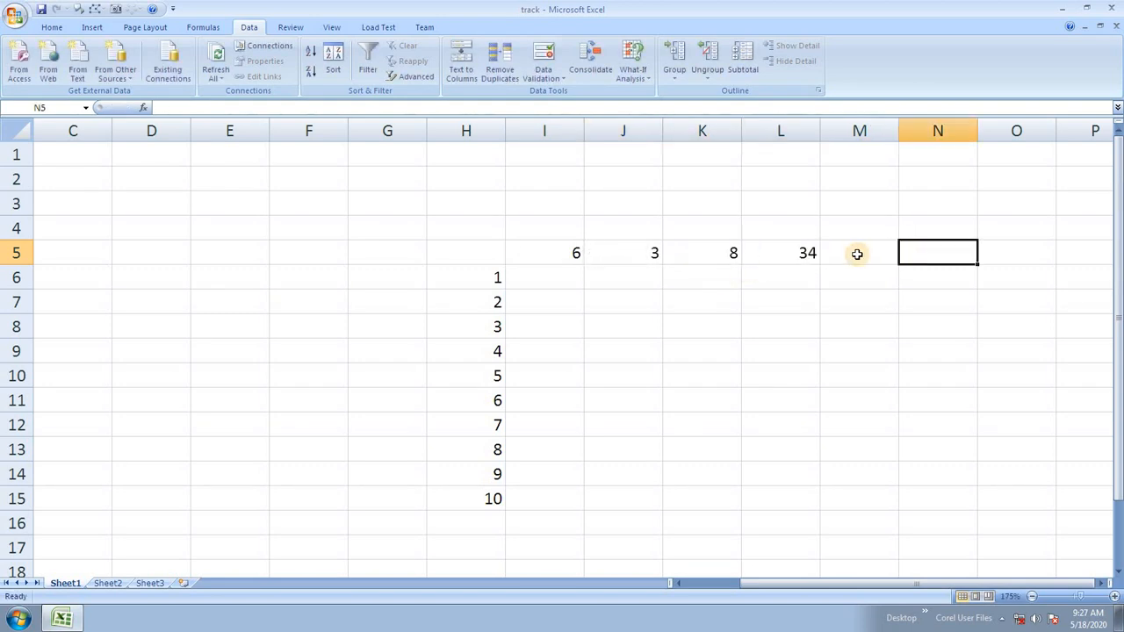
pyautogui.click(861, 254)
pyautogui.write('12')
pyautogui.click(929, 253)
pyautogui.write('65')
pyautogui.click(988, 253)
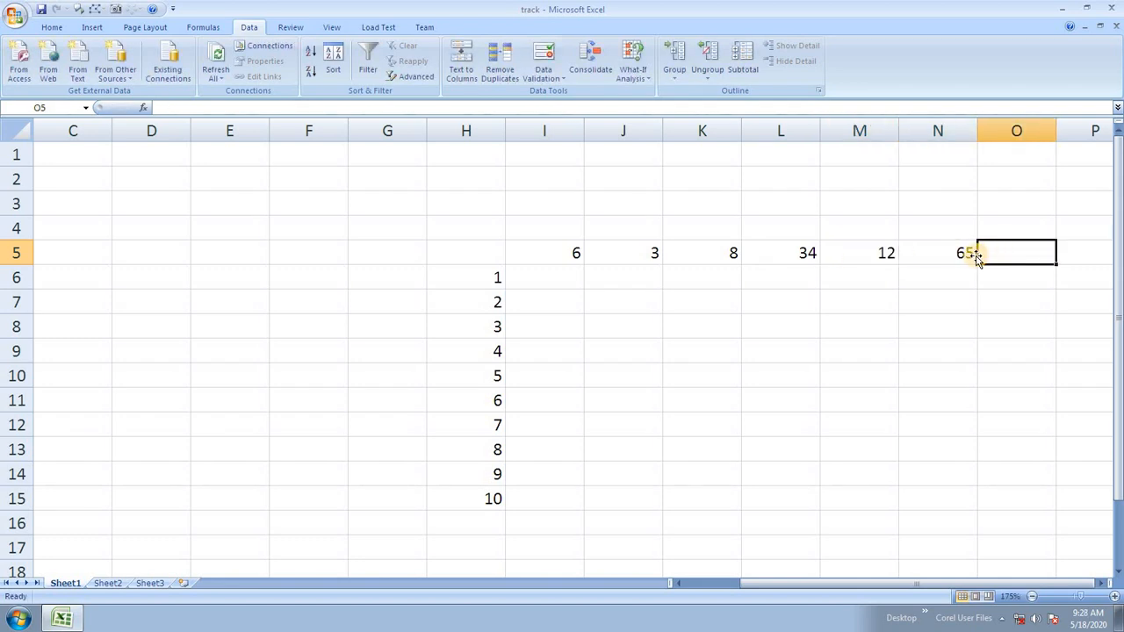
pyautogui.write('231')
pyautogui.click(869, 302)
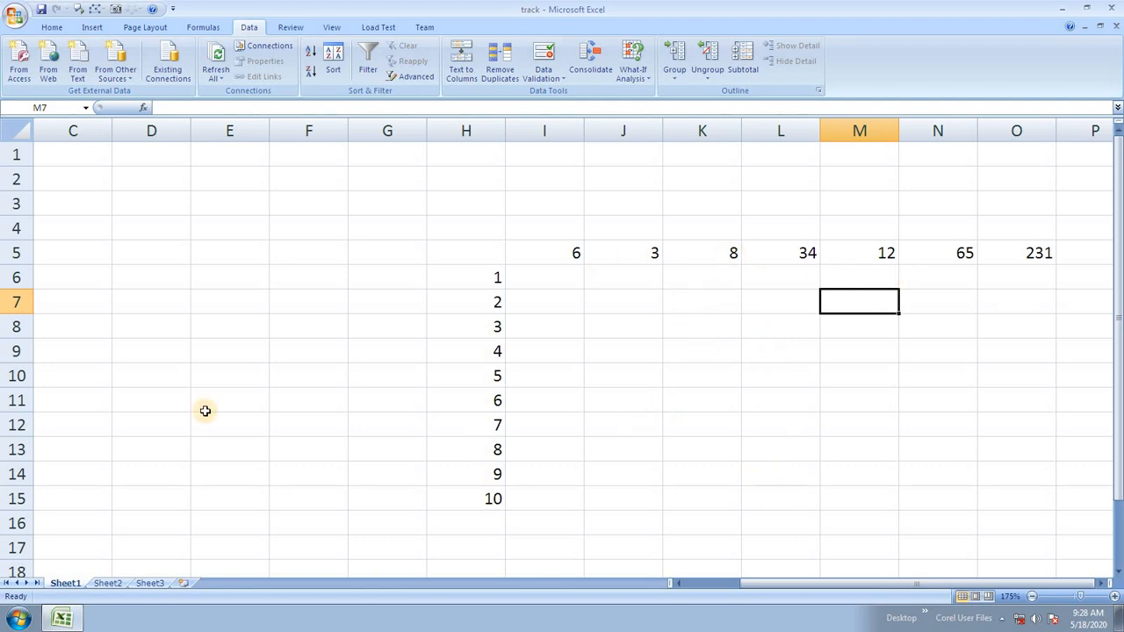
# Label D7 and D8 as r and c, enter 1 in E7 and E8, and select them.
pyautogui.click(173, 307)
pyautogui.write('r')
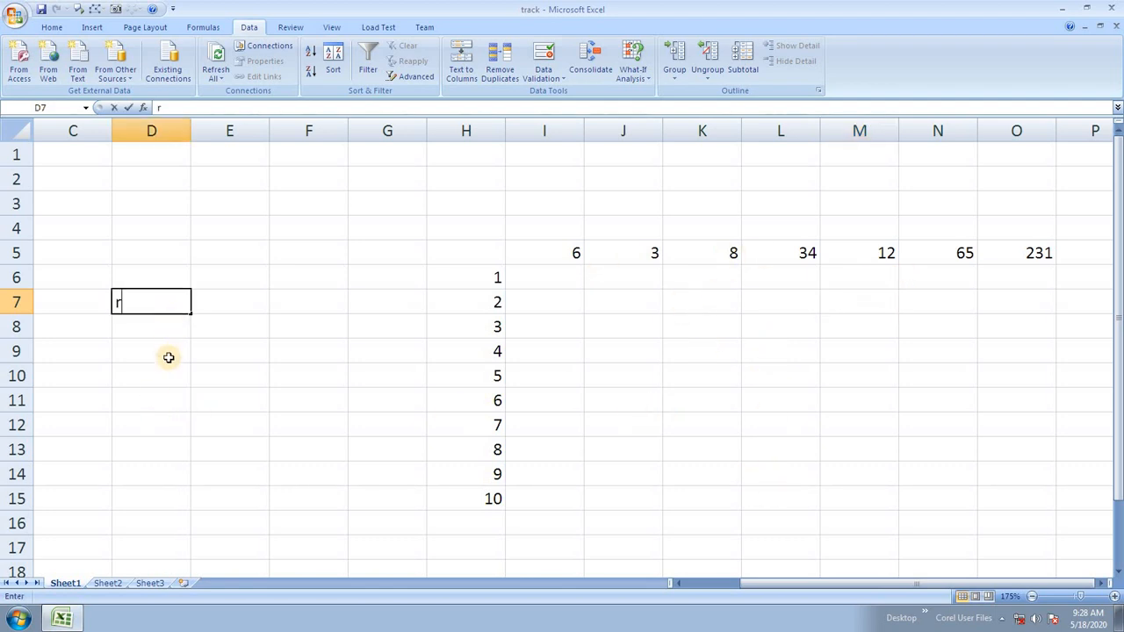
pyautogui.click(161, 326)
pyautogui.write('c')
pyautogui.click(181, 353)
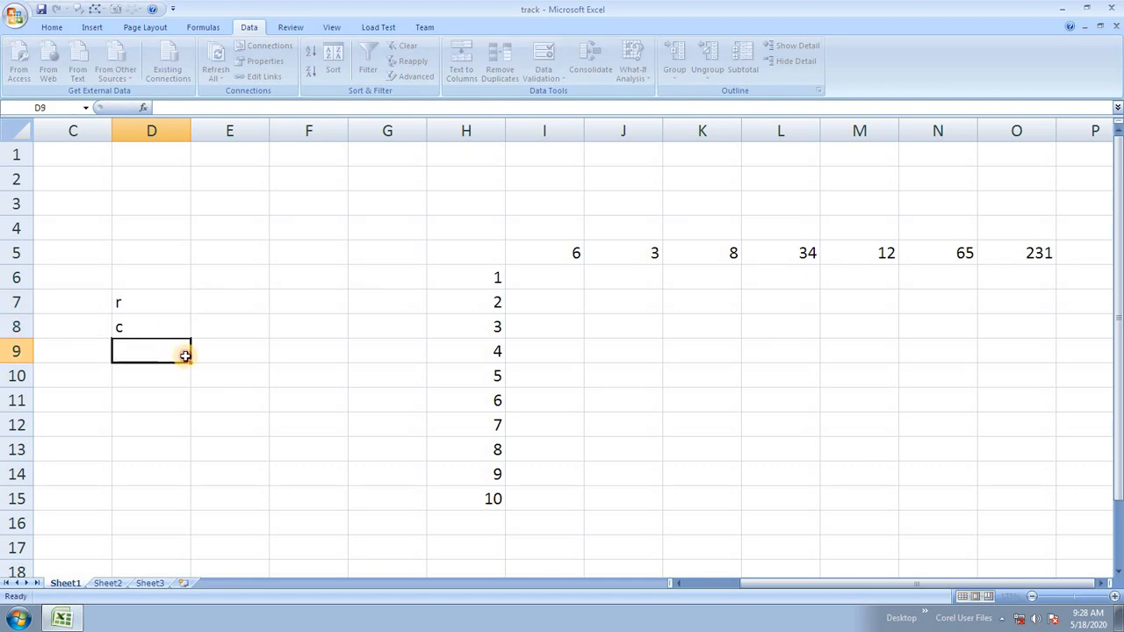
pyautogui.click(225, 307)
pyautogui.write('1')
pyautogui.click(226, 326)
pyautogui.write('1')
pyautogui.click(256, 402)
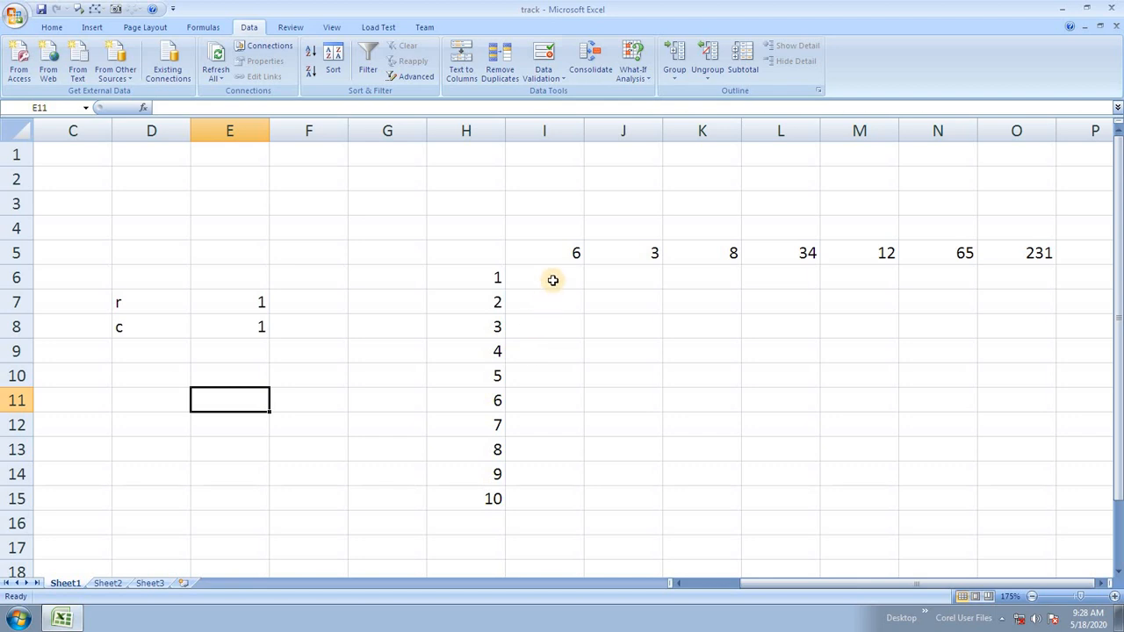
pyautogui.click(549, 283)
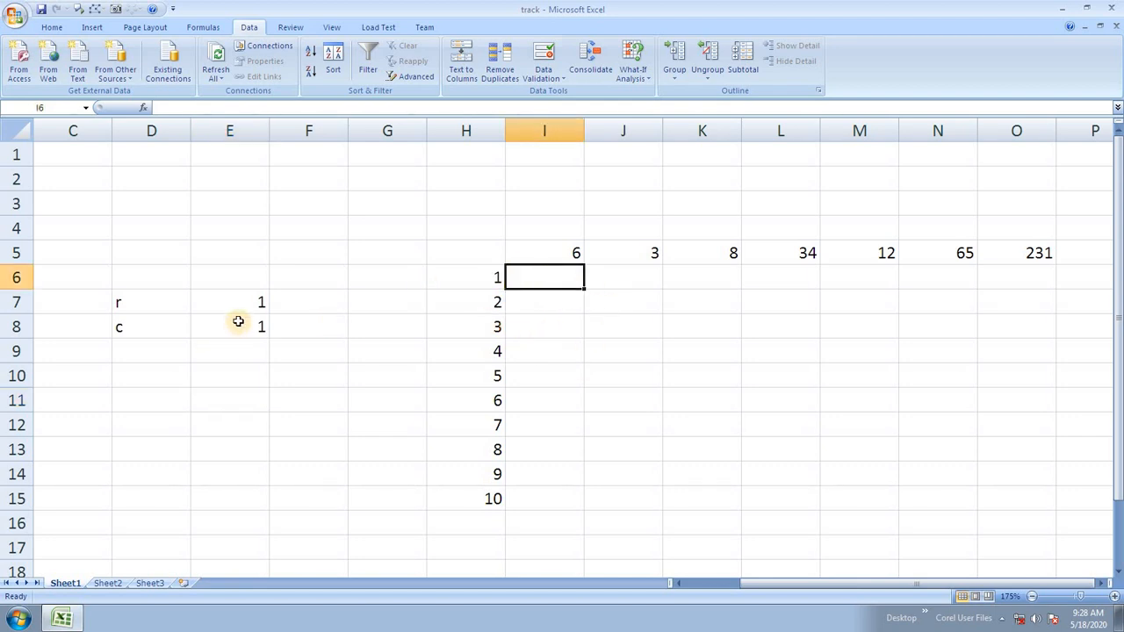
pyautogui.moveTo(239, 305); pyautogui.dragTo(238, 322)
# Enter the formula =E7*E8 in H5.
pyautogui.click(466, 264)
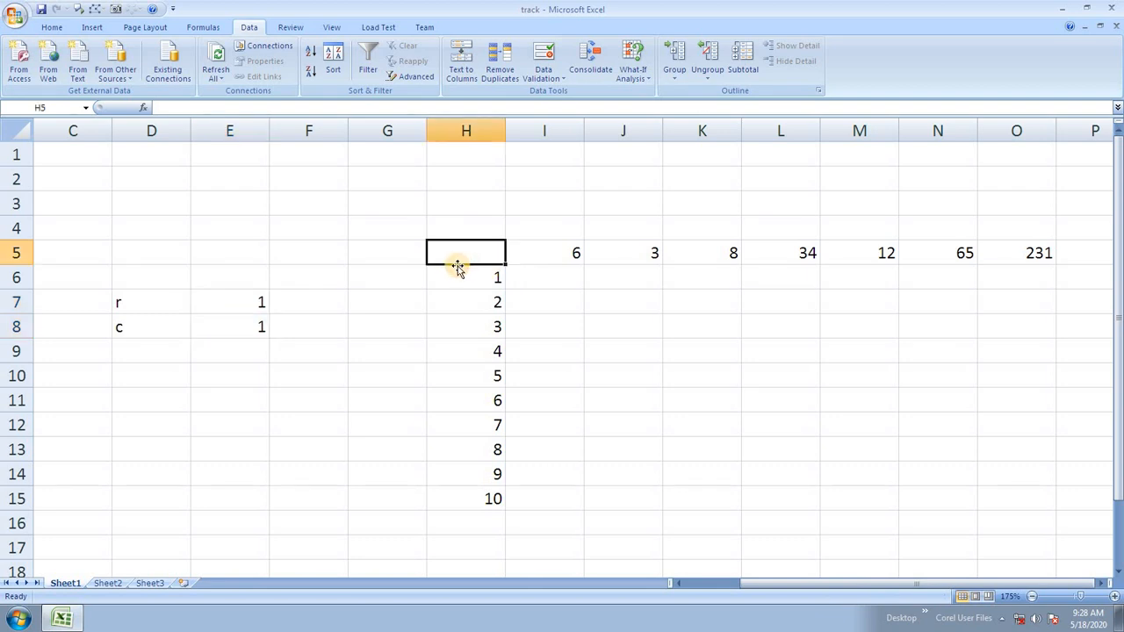
pyautogui.write('=')
pyautogui.click(245, 300)
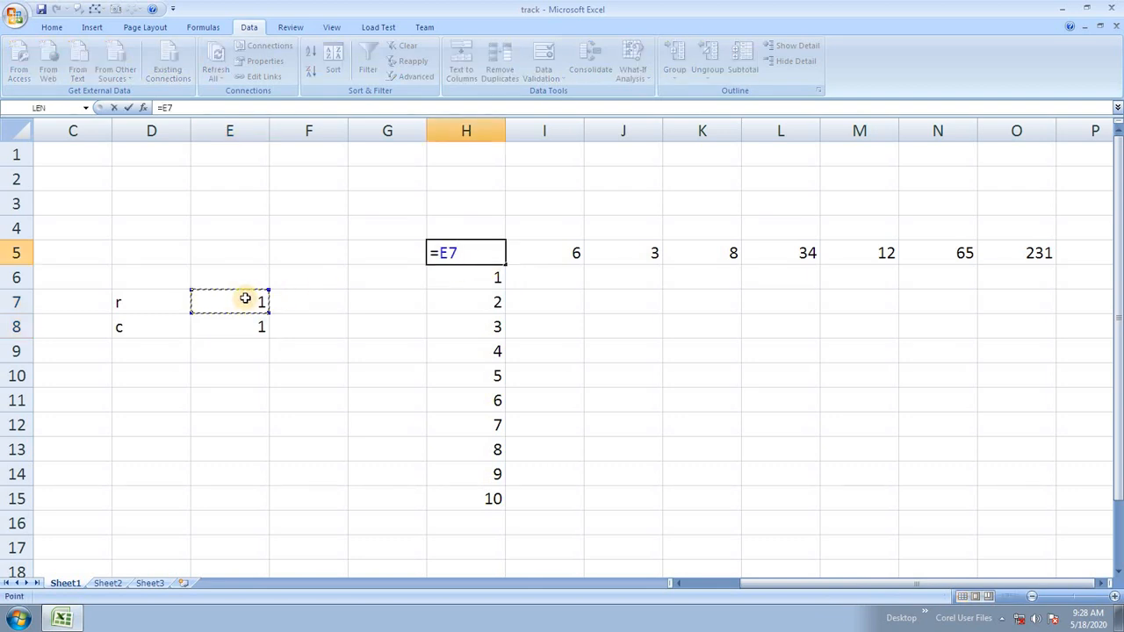
pyautogui.write('*')
pyautogui.click(257, 326)
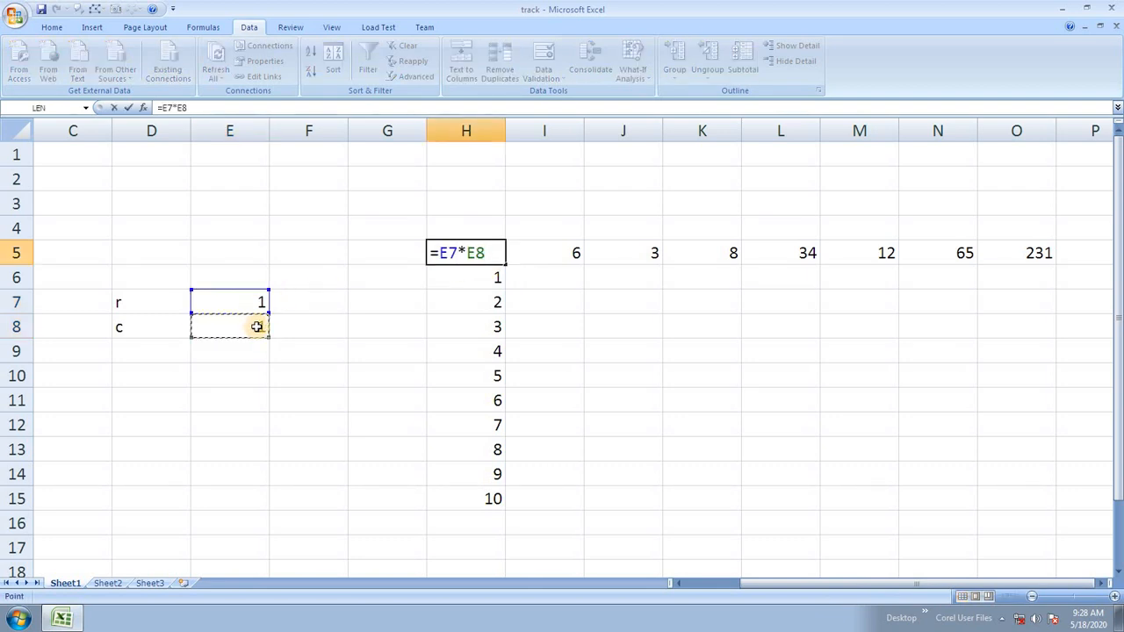
pyautogui.press('Return')
# Build a data table over H5:O15 with row input E7 and column input E8.
pyautogui.click(464, 257)
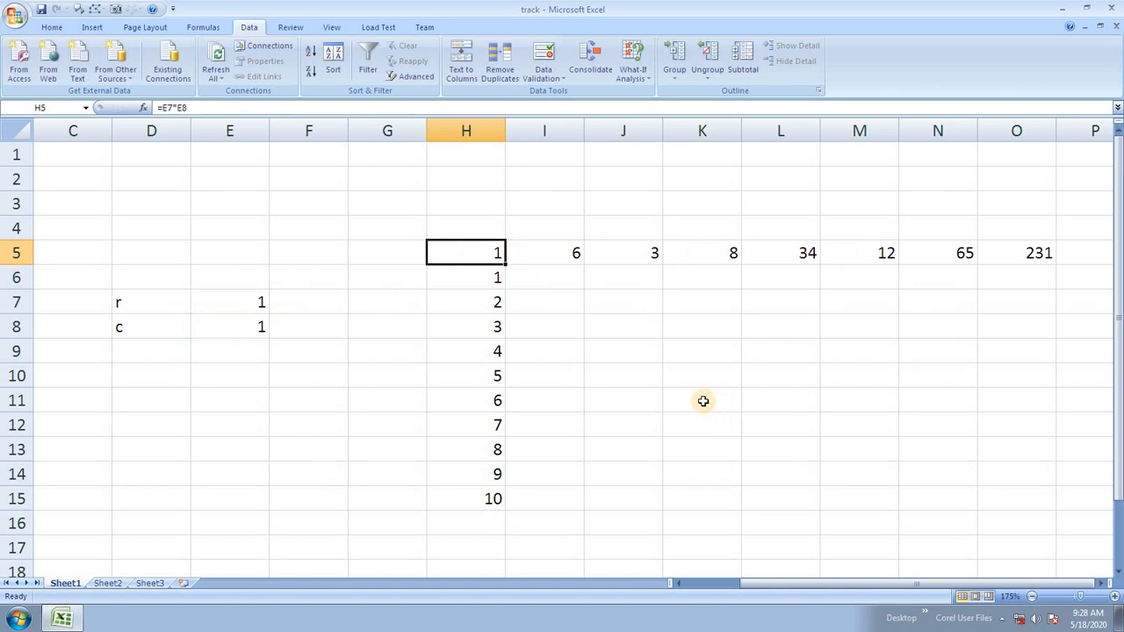
pyautogui.moveTo(497, 256); pyautogui.dragTo(1021, 491)
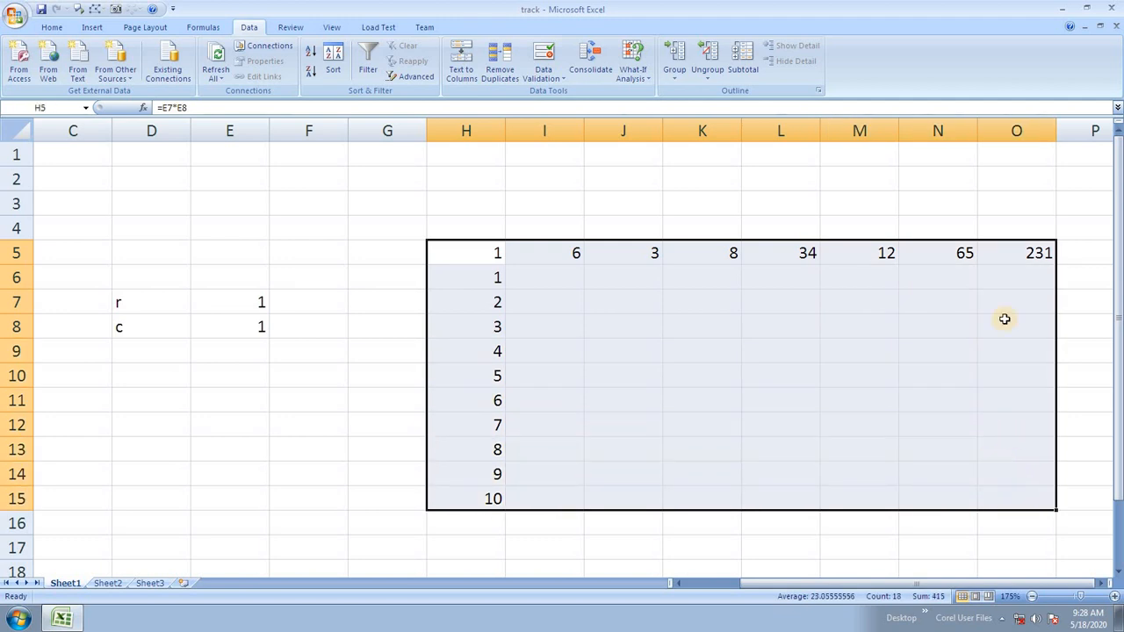
pyautogui.click(633, 68)
pyautogui.click(659, 123)
pyautogui.moveTo(694, 231); pyautogui.dragTo(422, 158)
pyautogui.click(254, 302)
pyautogui.click(497, 192)
pyautogui.click(252, 325)
pyautogui.click(440, 219)
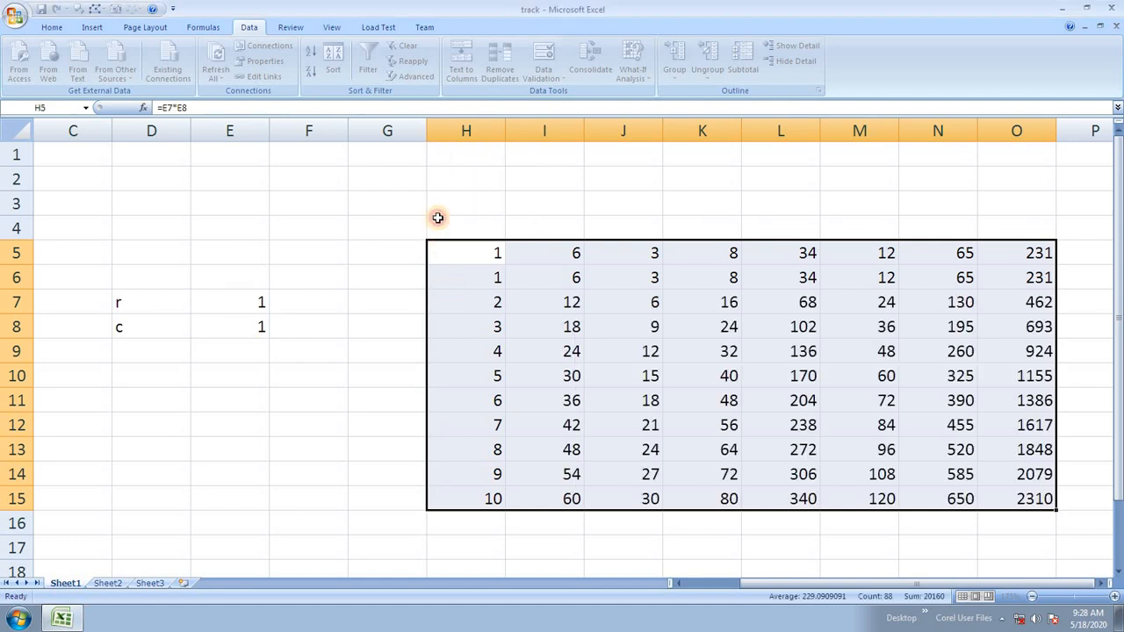
pyautogui.click(526, 347)
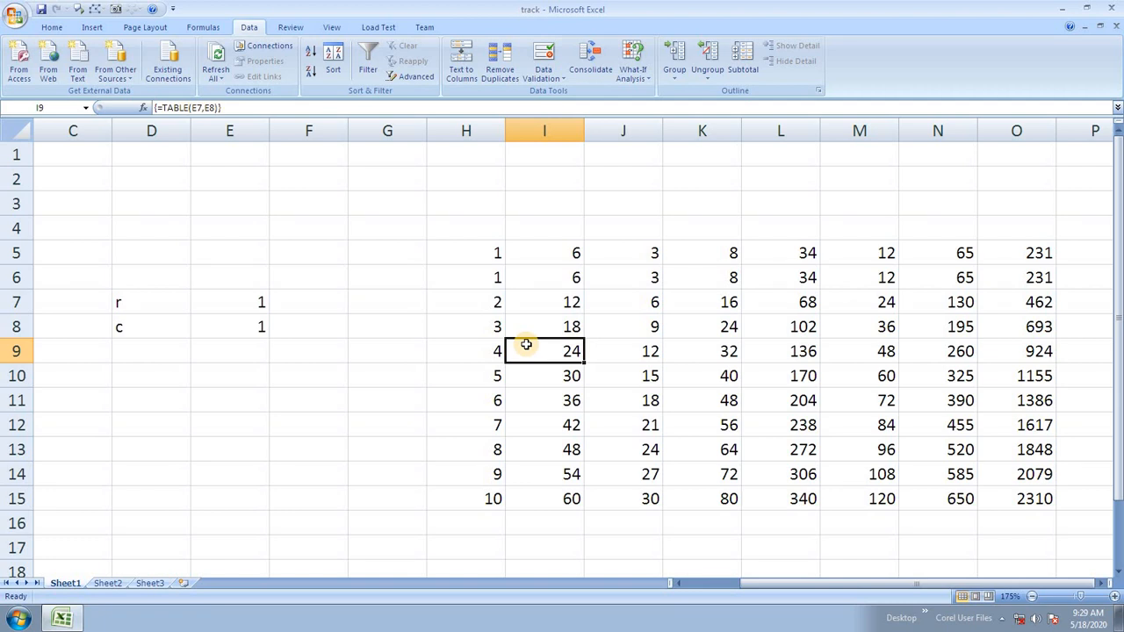
# Leave the What-If Analysis menu unused and switch to the empty Sheet2.
pyautogui.click(634, 73)
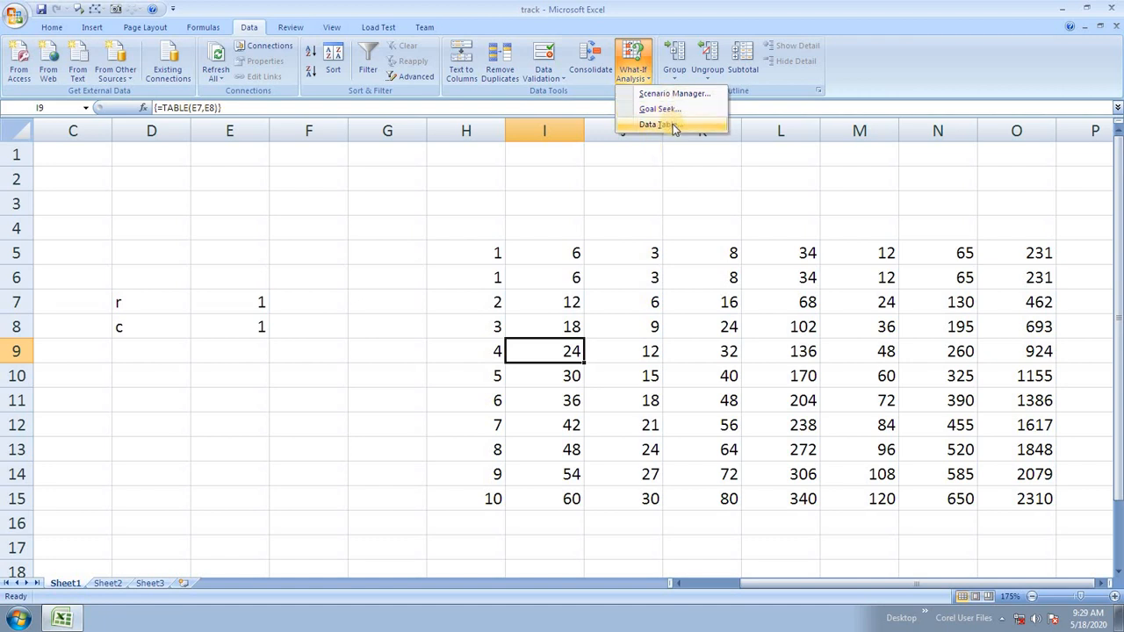
pyautogui.click(627, 290)
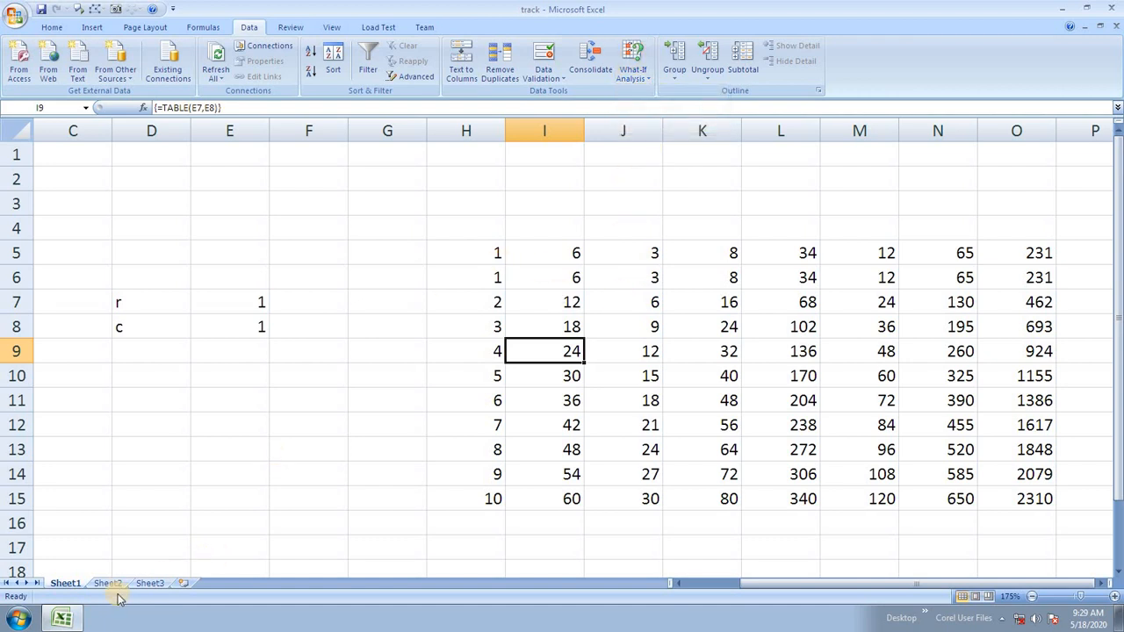
pyautogui.click(107, 584)
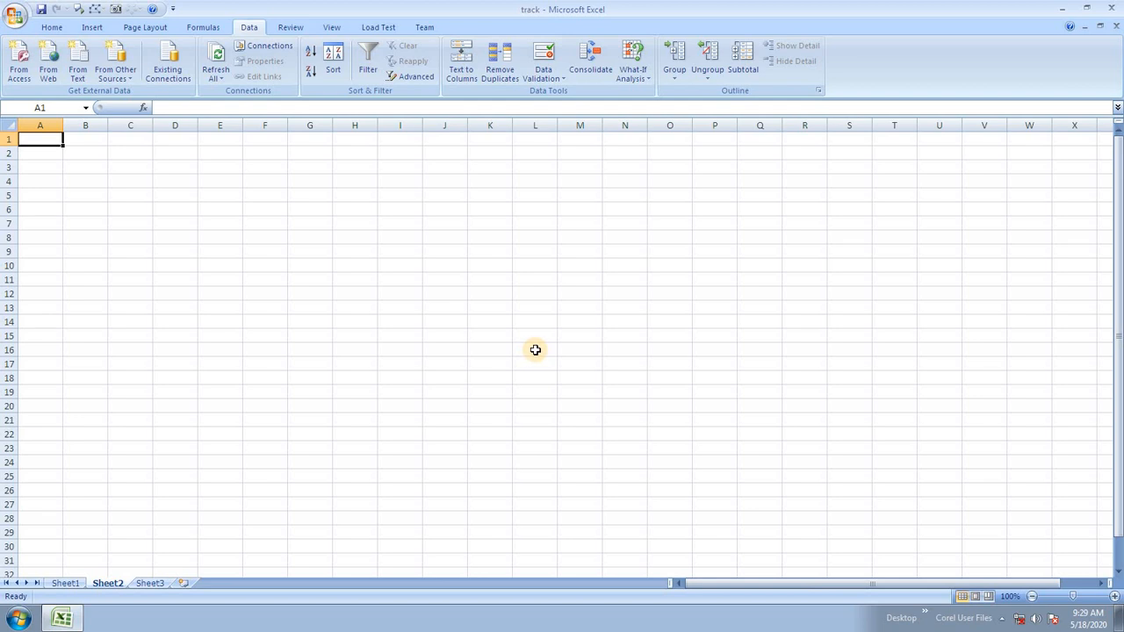
# Enter the labels p, r, t and si down G6:G9.
pyautogui.scroll(3, 535, 350)
pyautogui.click(448, 292)
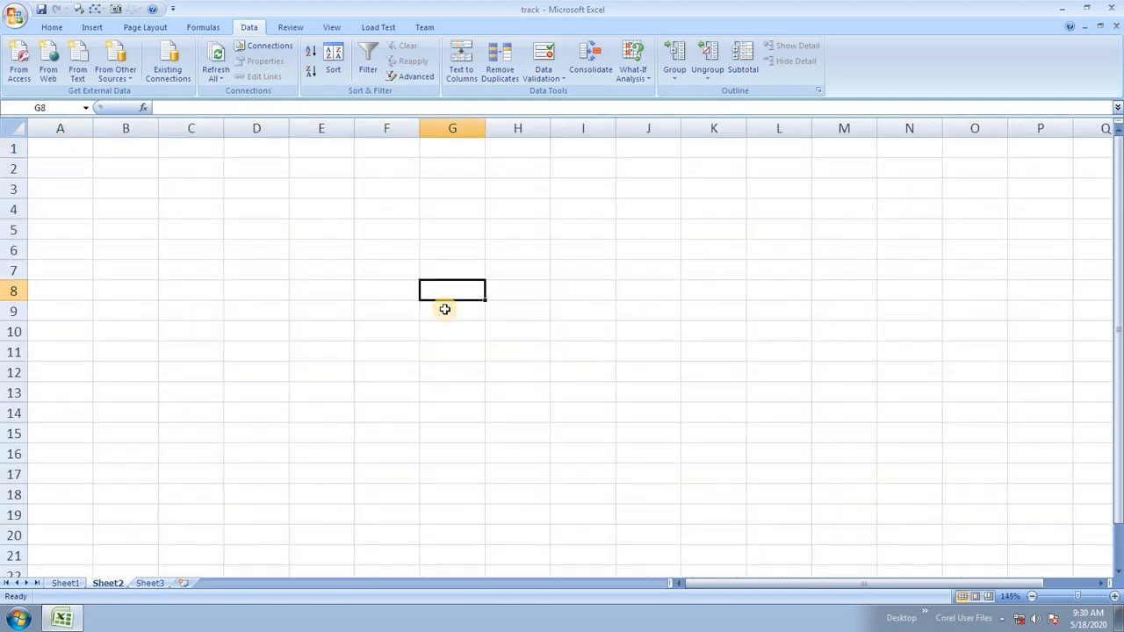
pyautogui.click(440, 251)
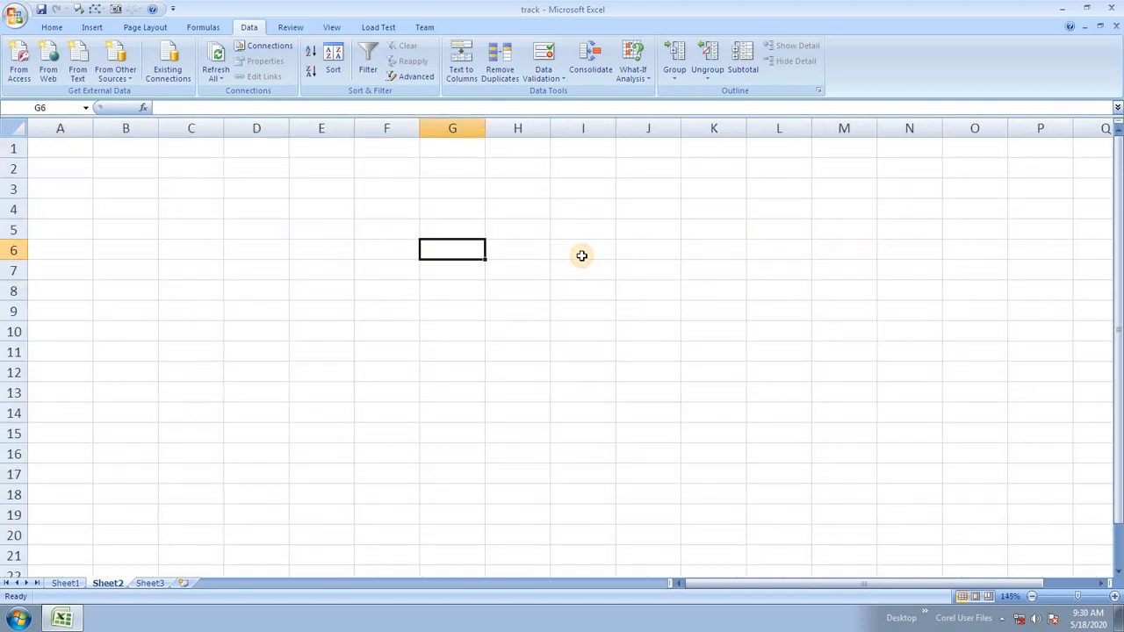
pyautogui.write('p')
pyautogui.press('Return')
pyautogui.write('r')
pyautogui.press('Return')
pyautogui.write('t')
pyautogui.press('Return')
pyautogui.write('s')
pyautogui.press('Up')
pyautogui.press('Up')
pyautogui.press('Up')
# Enter principal 1000, rate 2 and time 6 in H6:H8.
pyautogui.press('Right')
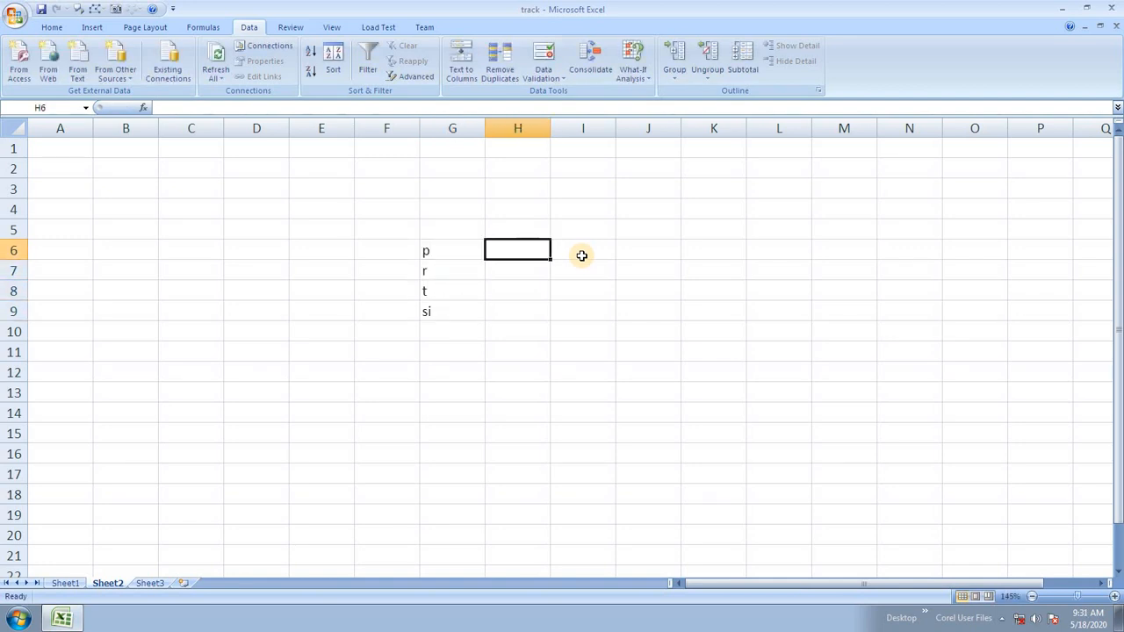
pyautogui.write('1000')
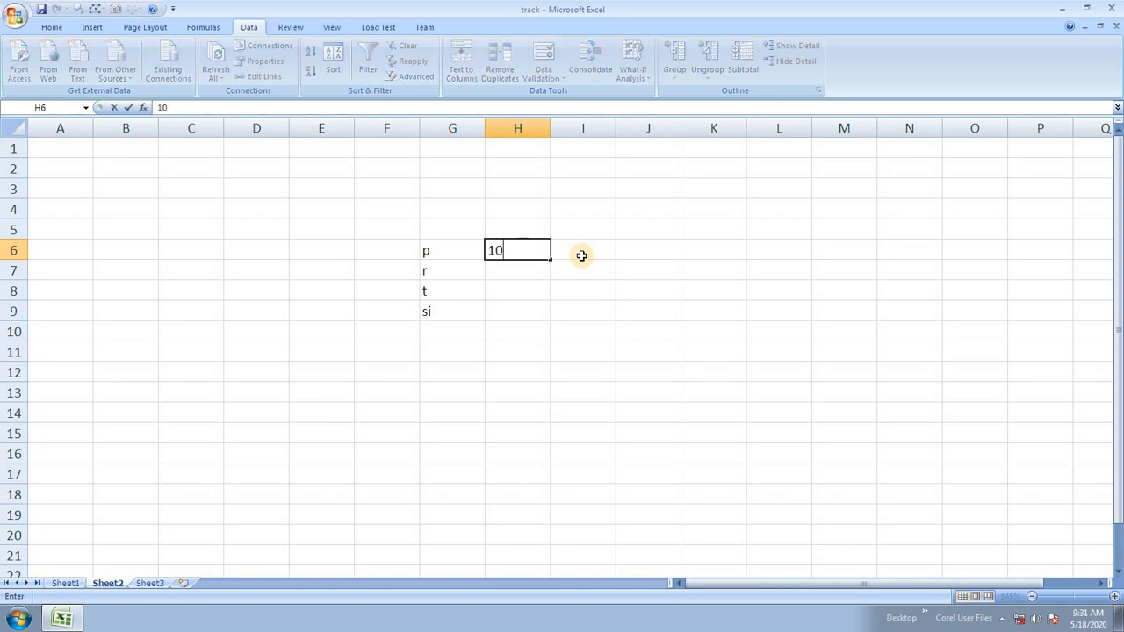
pyautogui.press('Return')
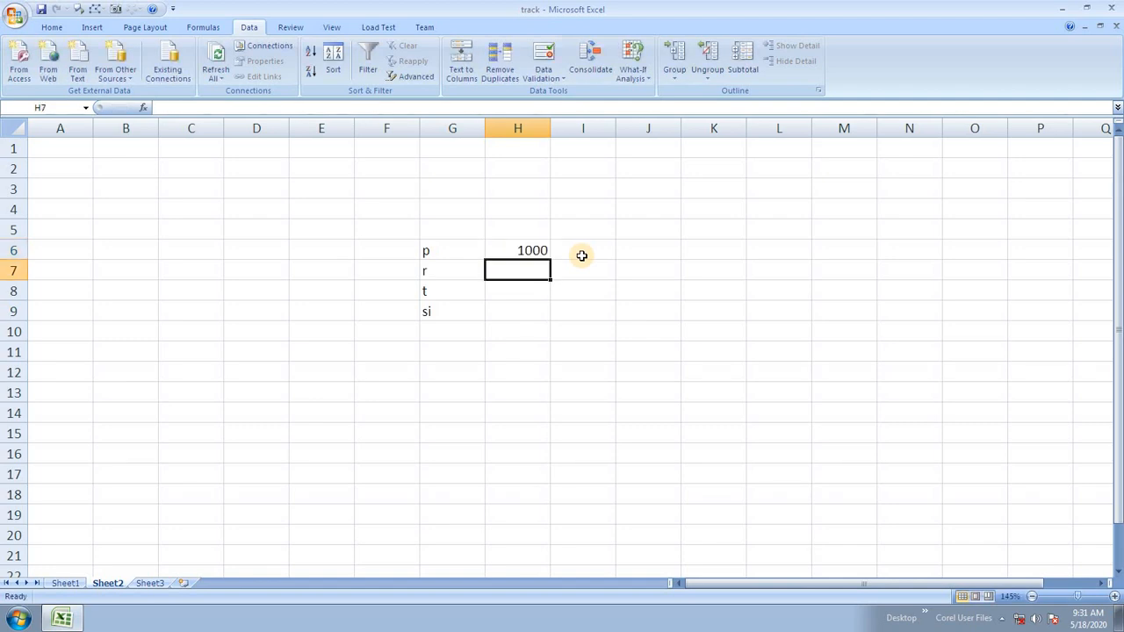
pyautogui.write('2')
pyautogui.press('Return')
pyautogui.write('6')
pyautogui.press('Return')
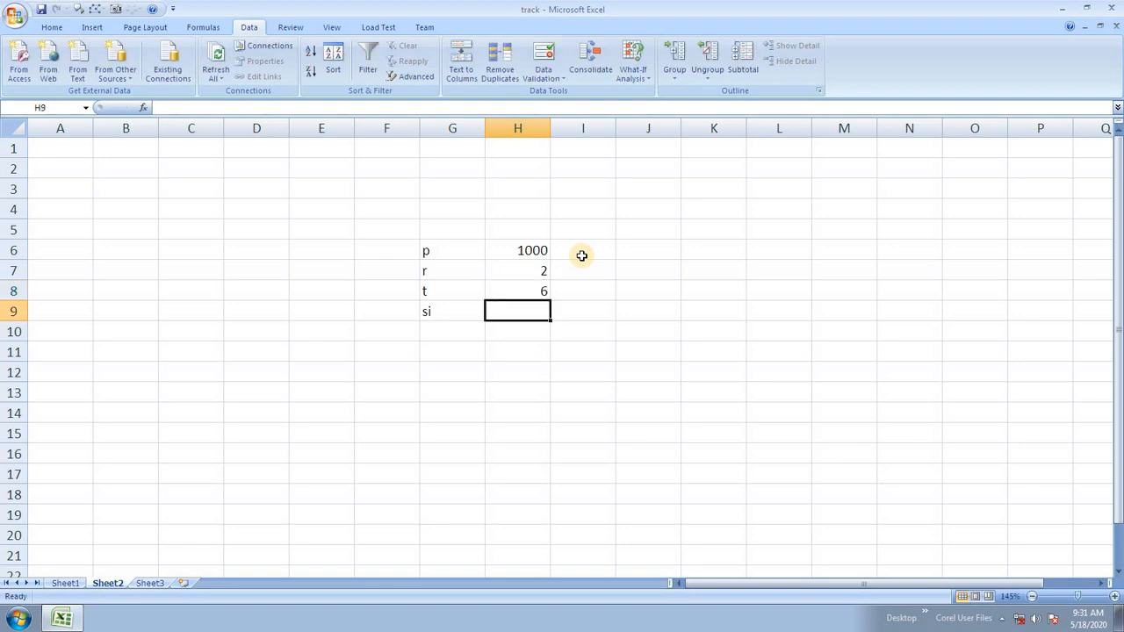
# Enter =(H6*H7*H8)/100 in H9 so si shows 120, then select it.
pyautogui.write('=(')
pyautogui.press('Up')
pyautogui.press('Up')
pyautogui.write('*')
pyautogui.press('Up')
pyautogui.press('Up')
pyautogui.write('*')
pyautogui.press('Up')
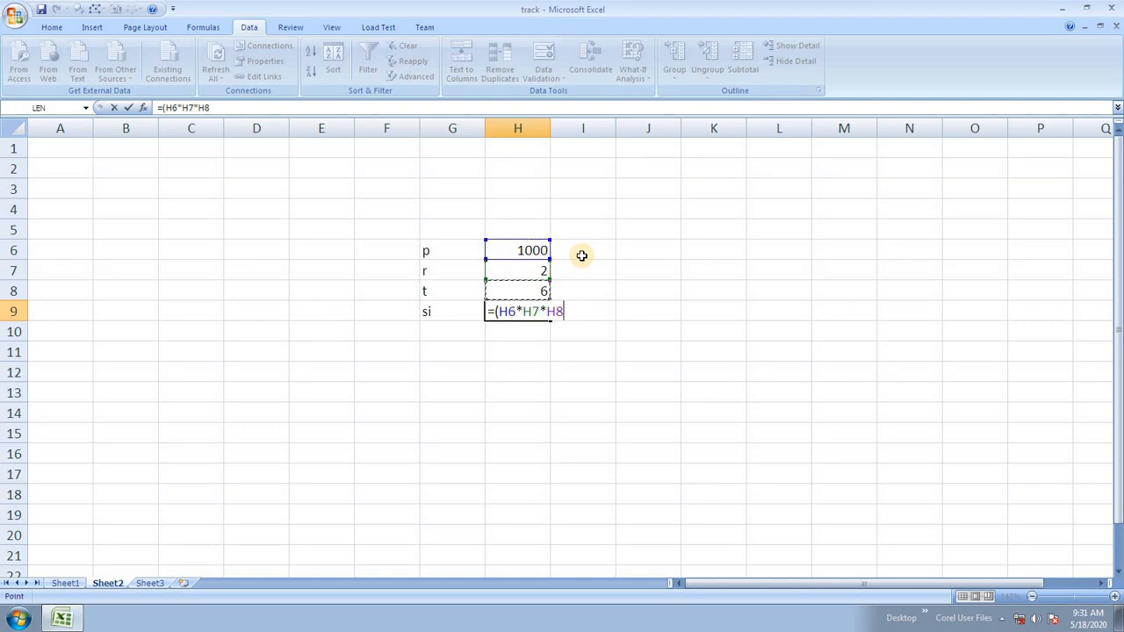
pyautogui.write(')/100')
pyautogui.press('Return')
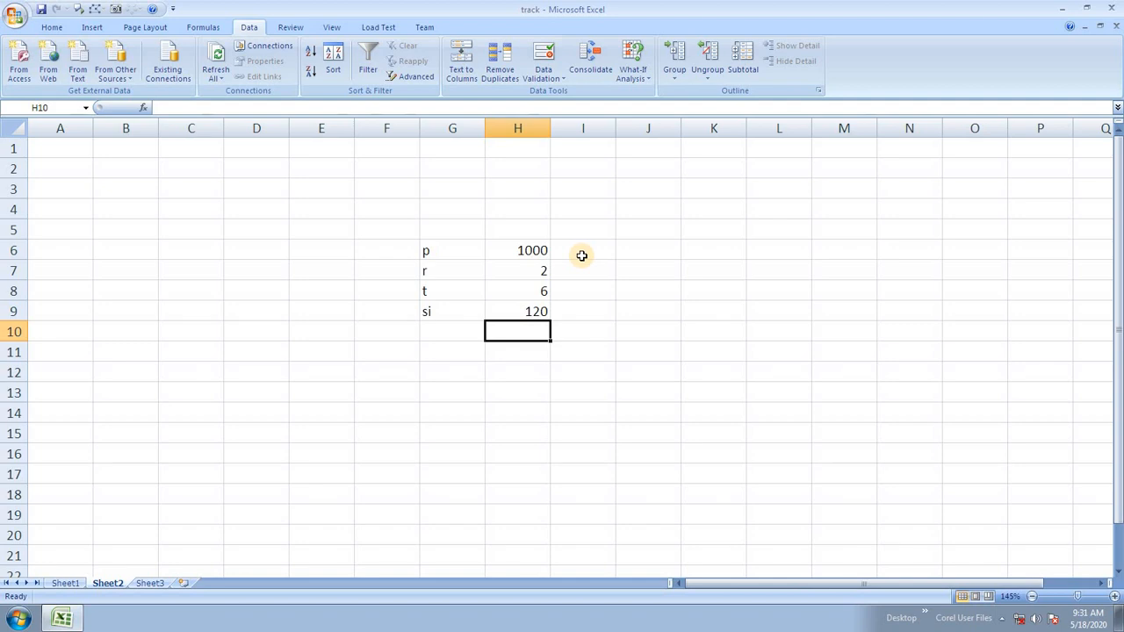
pyautogui.click(523, 312)
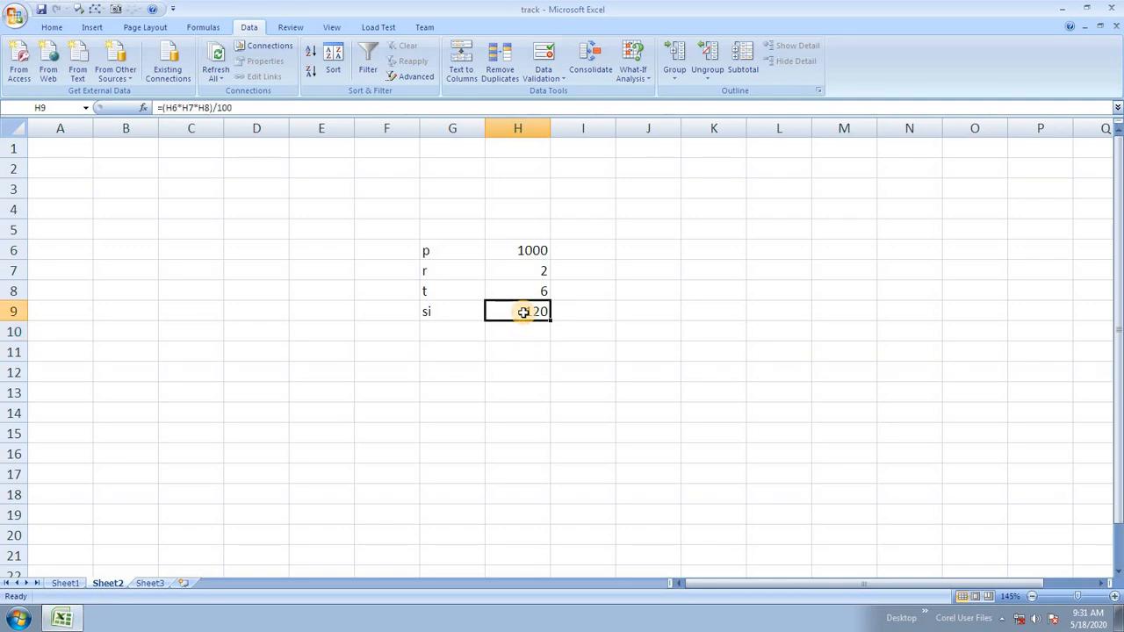
# In Scenario Manager, add scenario rate5% with changing cell H7 set to 5.
pyautogui.click(634, 60)
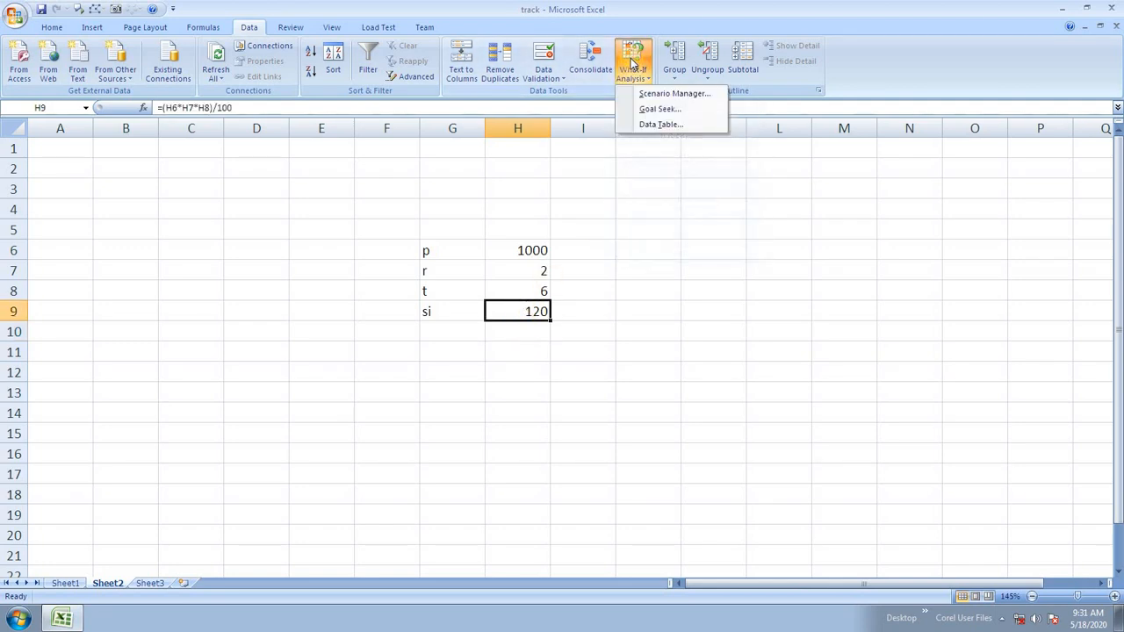
pyautogui.click(665, 93)
pyautogui.moveTo(741, 217); pyautogui.dragTo(718, 260)
pyautogui.click(895, 280)
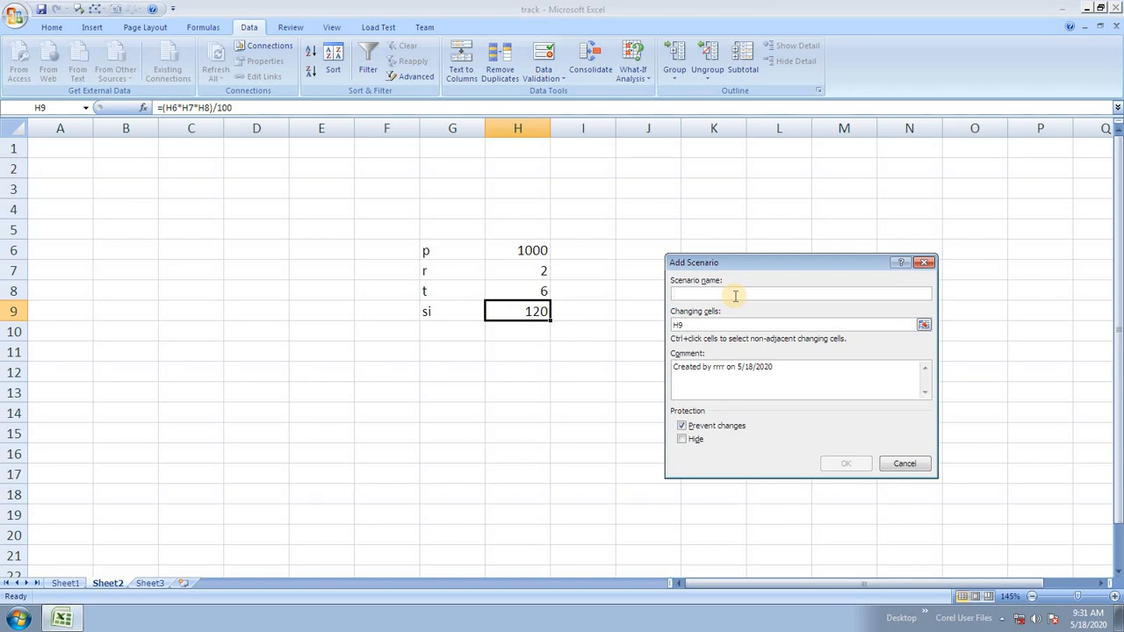
pyautogui.write('rate5%')
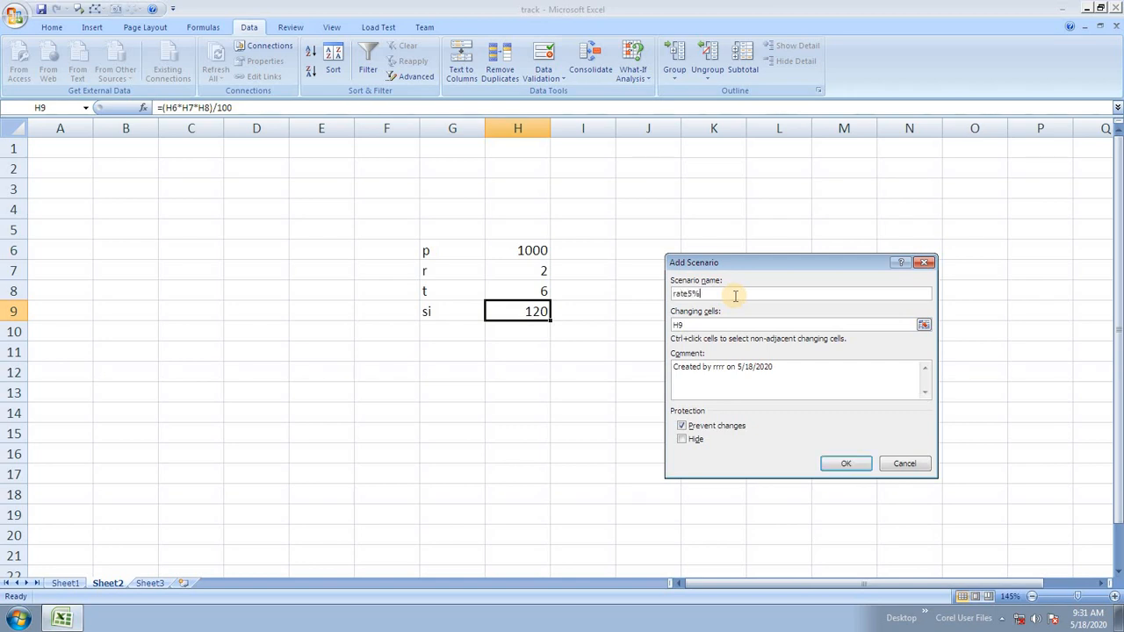
pyautogui.click(722, 325)
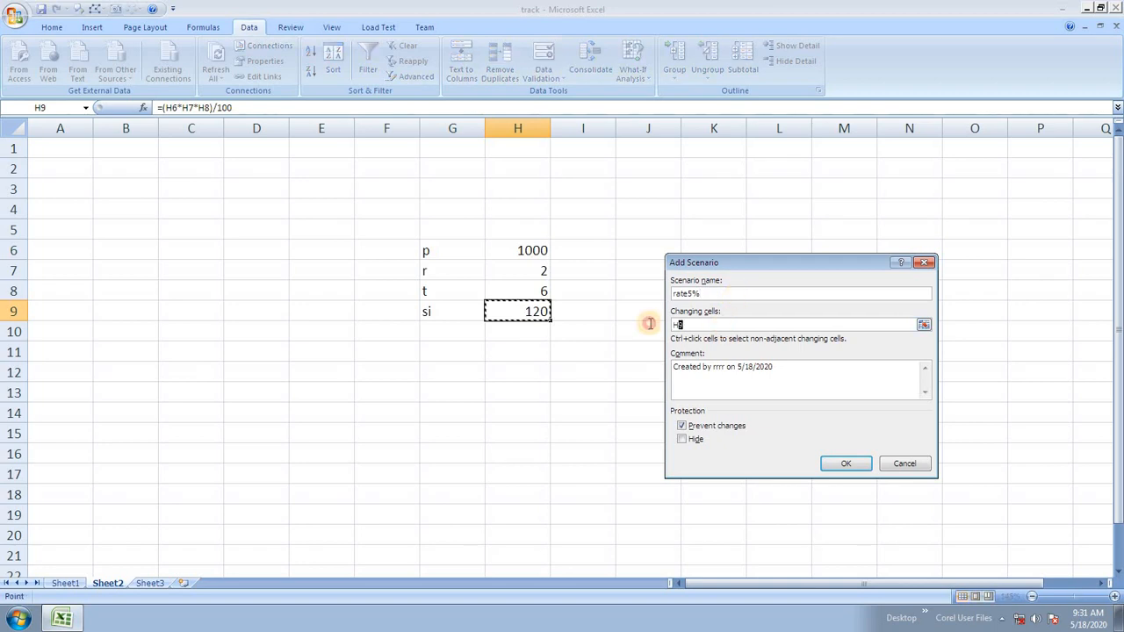
pyautogui.click(531, 272)
pyautogui.click(846, 464)
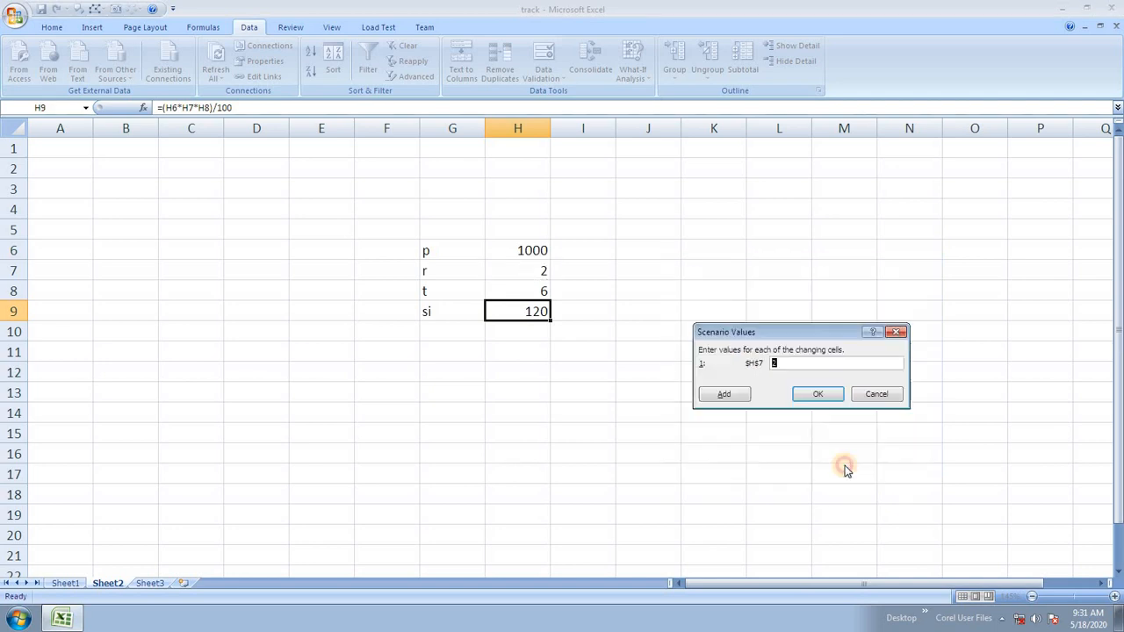
pyautogui.write('5')
pyautogui.click(822, 397)
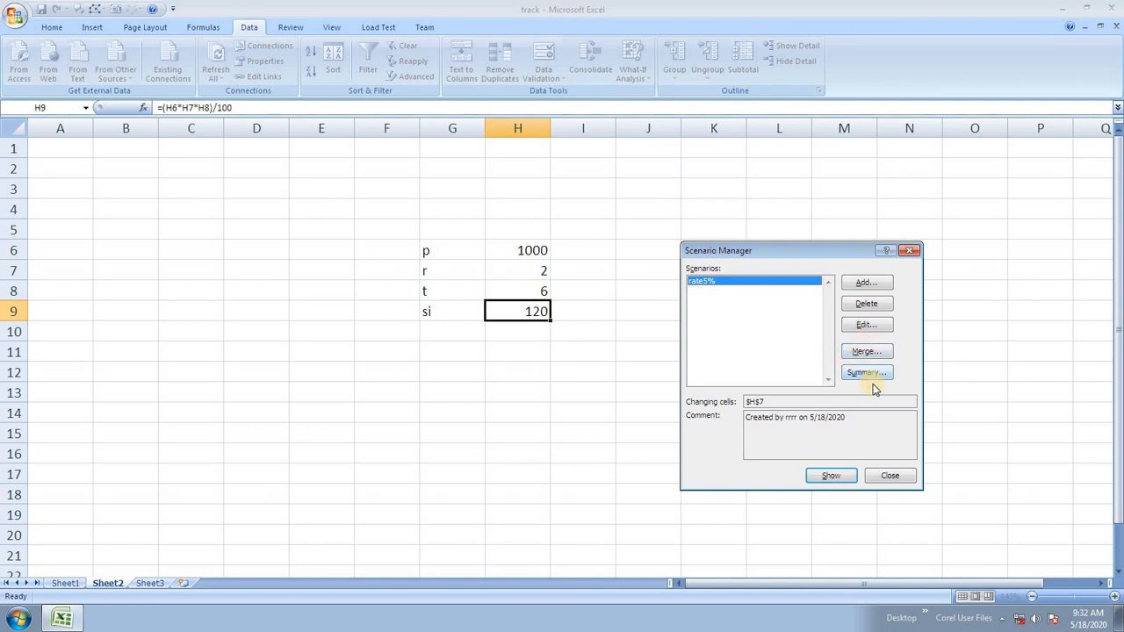
# Add a scenario named rate10% that changes H7 to 10.
pyautogui.click(866, 282)
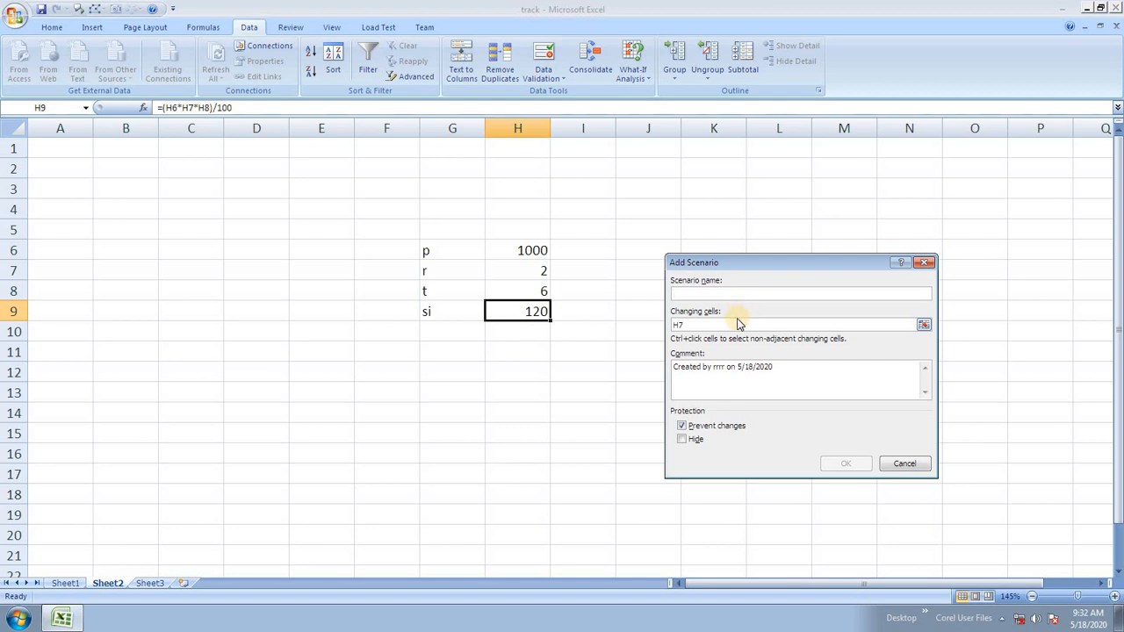
pyautogui.write('rate10%')
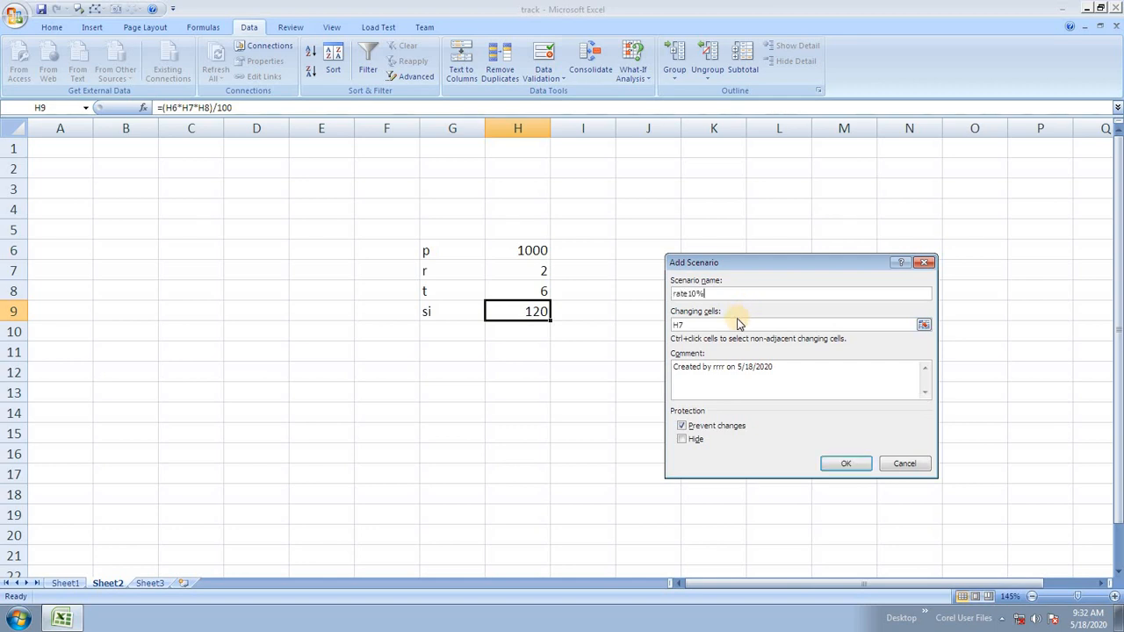
pyautogui.doubleClick(713, 322)
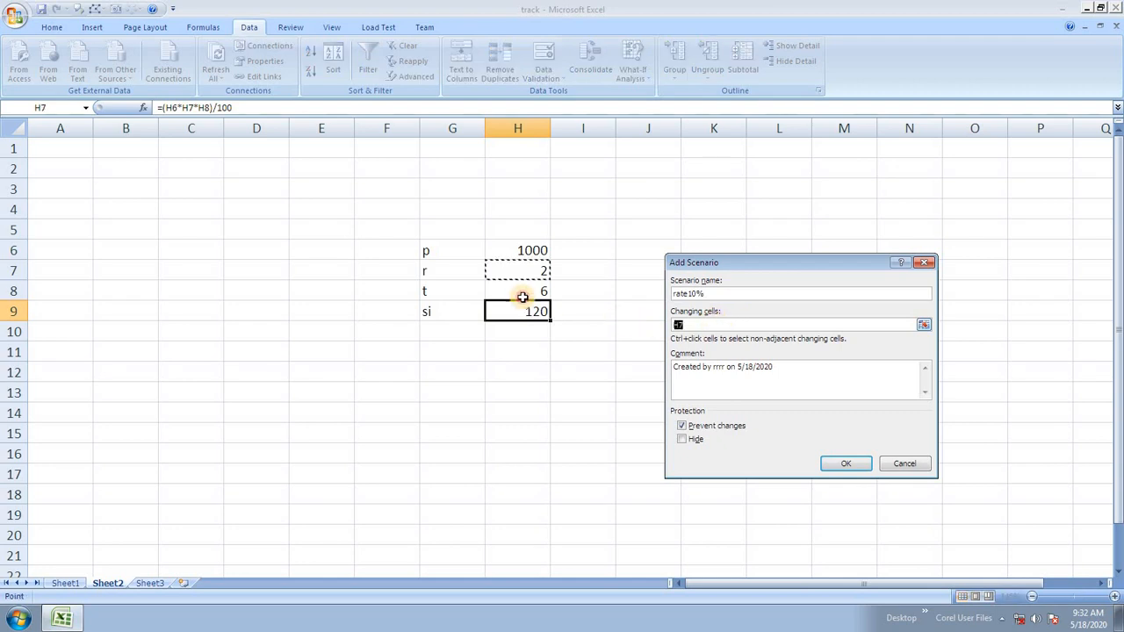
pyautogui.click(521, 270)
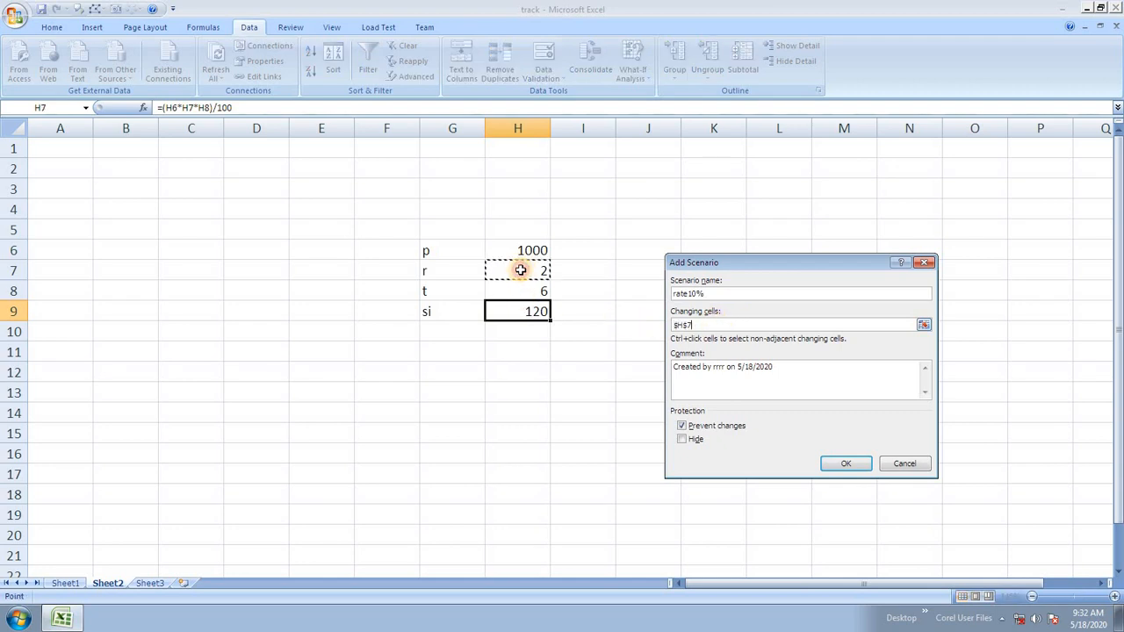
pyautogui.click(846, 463)
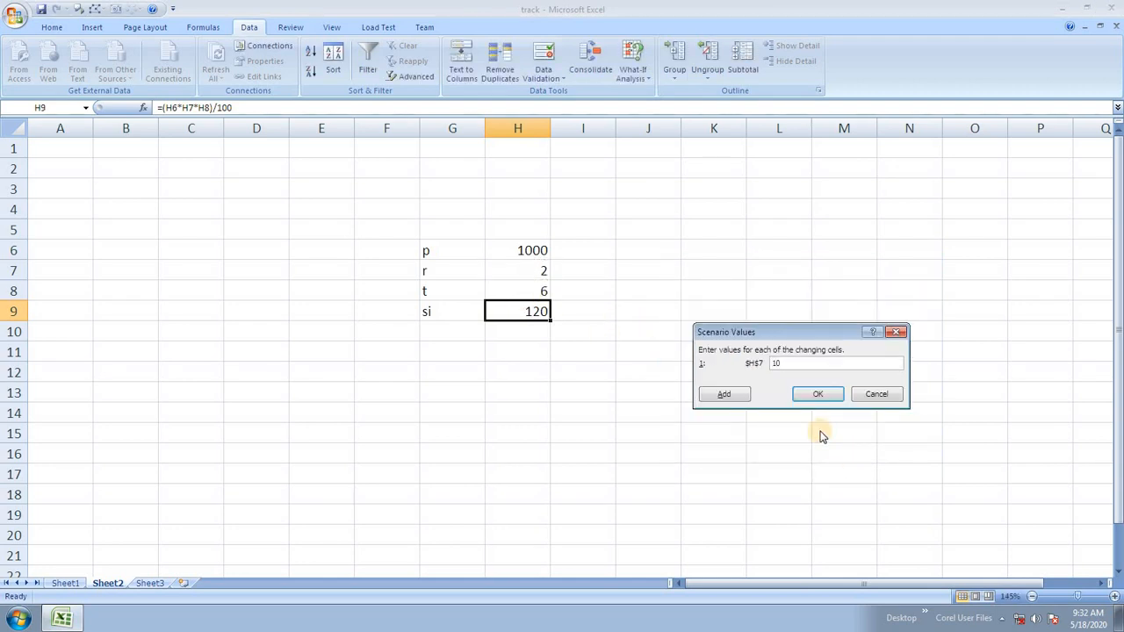
pyautogui.click(815, 397)
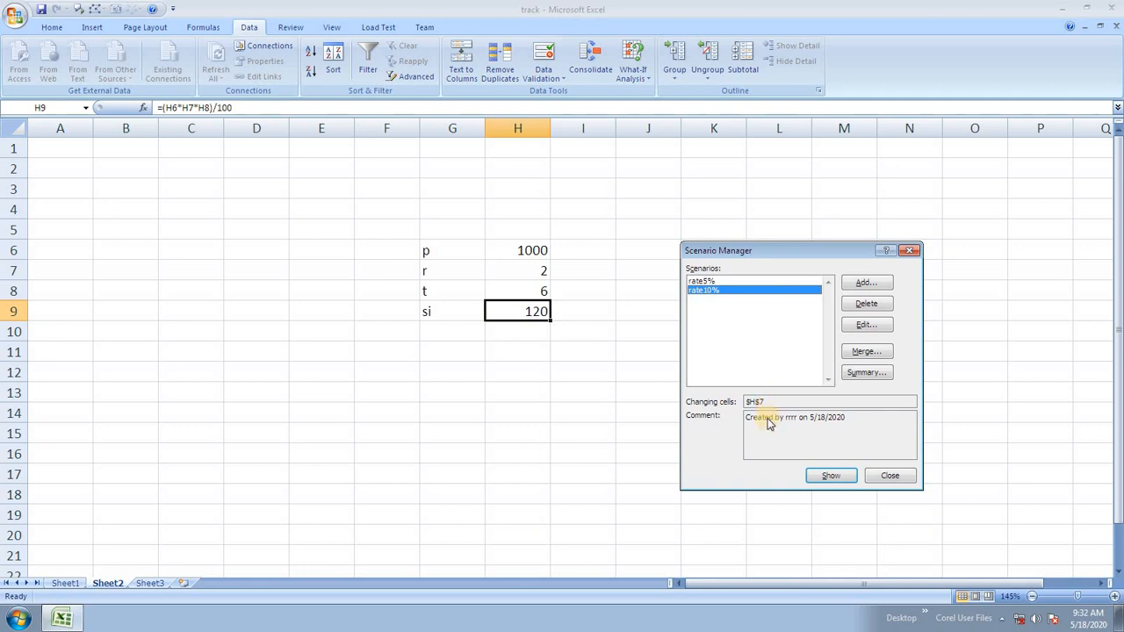
# Show rate5%, then rate10% (si 600), then rate5% again so si returns to 300.
pyautogui.click(727, 280)
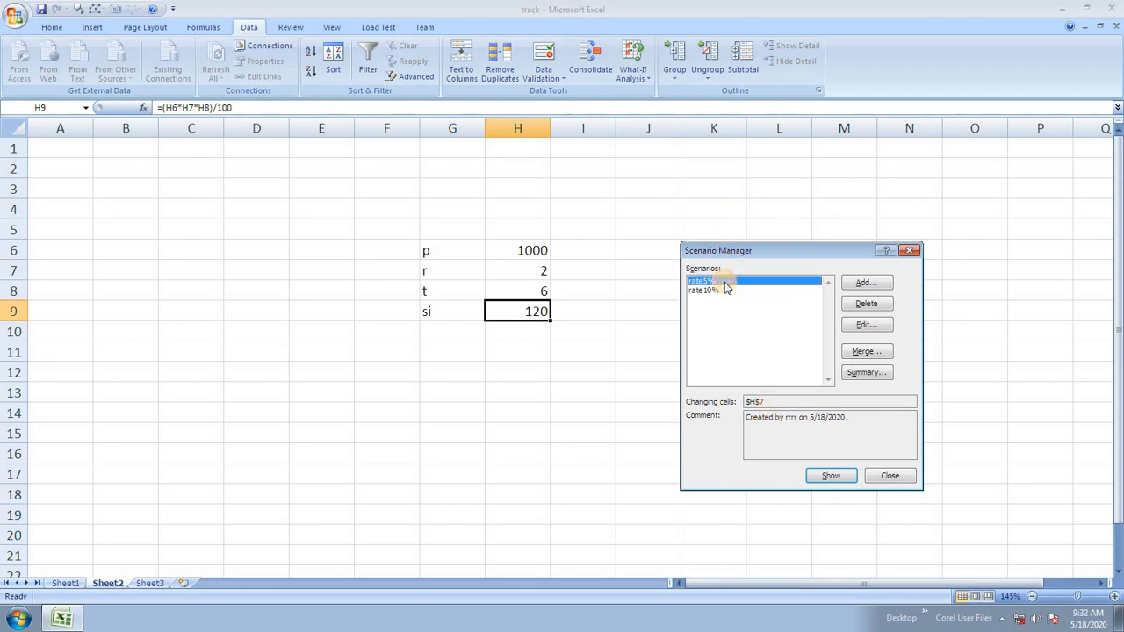
pyautogui.click(829, 475)
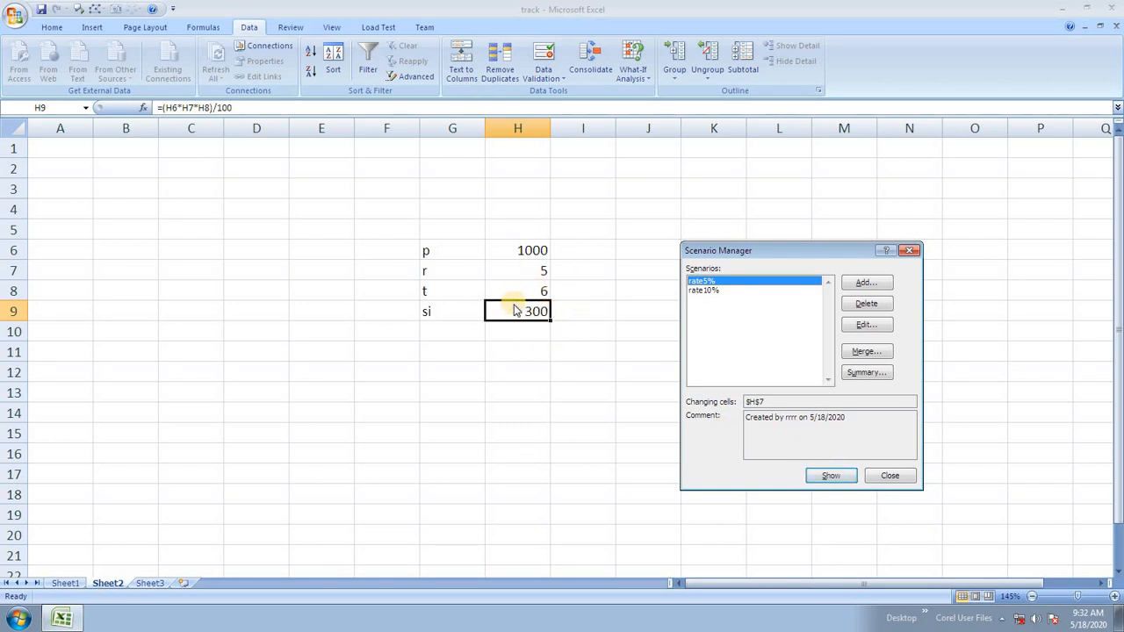
pyautogui.click(703, 290)
pyautogui.click(832, 475)
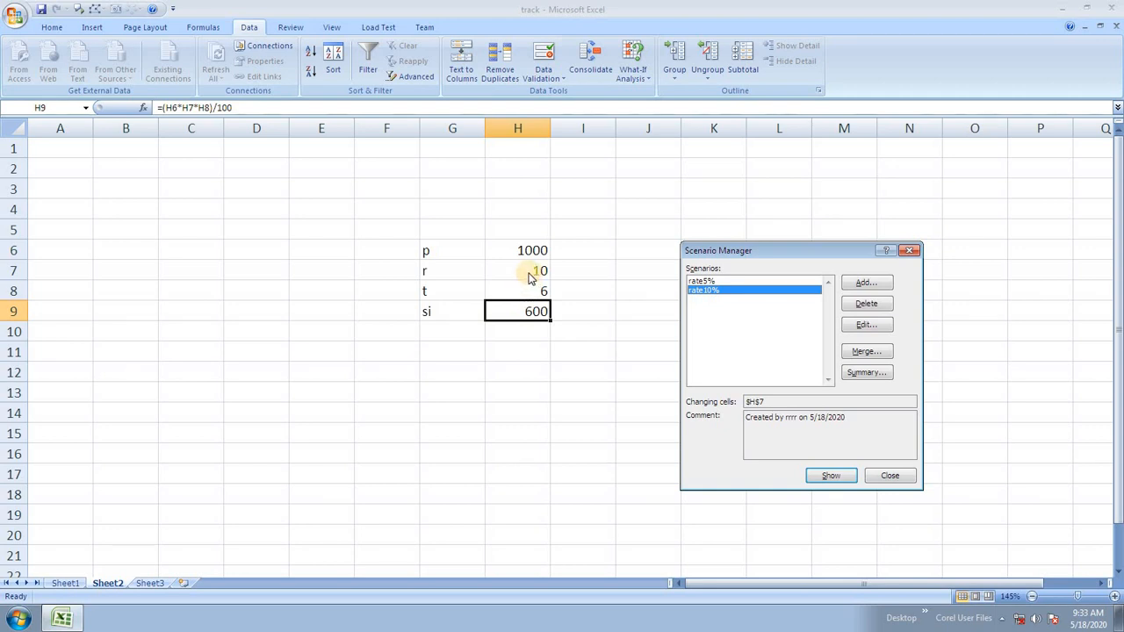
pyautogui.click(707, 281)
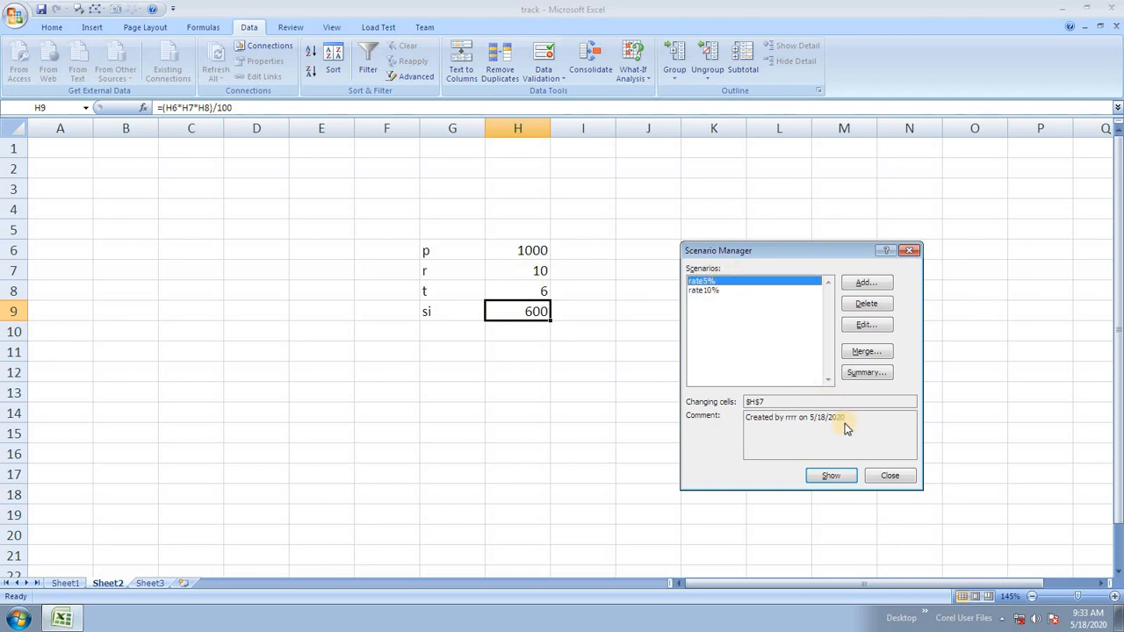
pyautogui.click(832, 475)
# Generate a Scenario Summary report with result cell H9, then return to the Home tab.
pyautogui.click(864, 376)
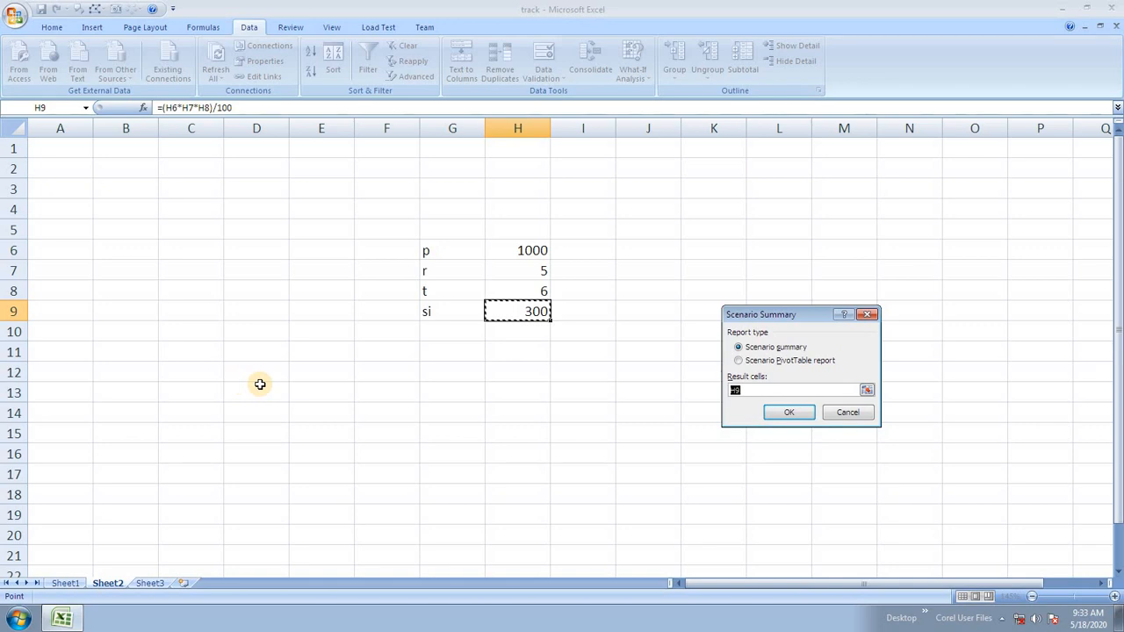
pyautogui.click(801, 411)
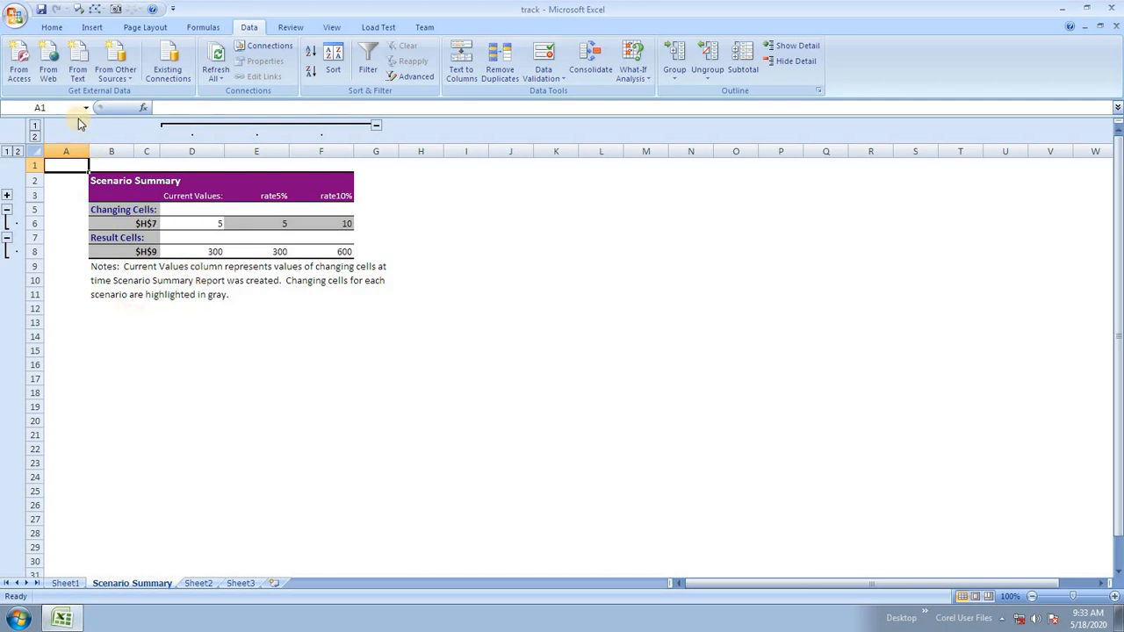
pyautogui.click(634, 54)
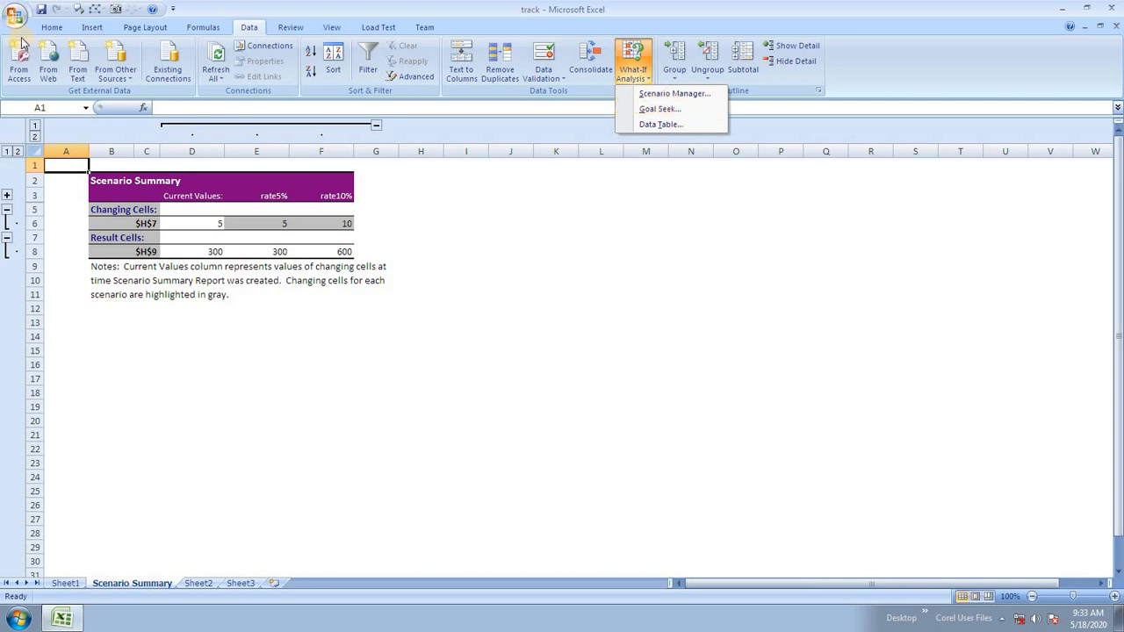
pyautogui.click(52, 27)
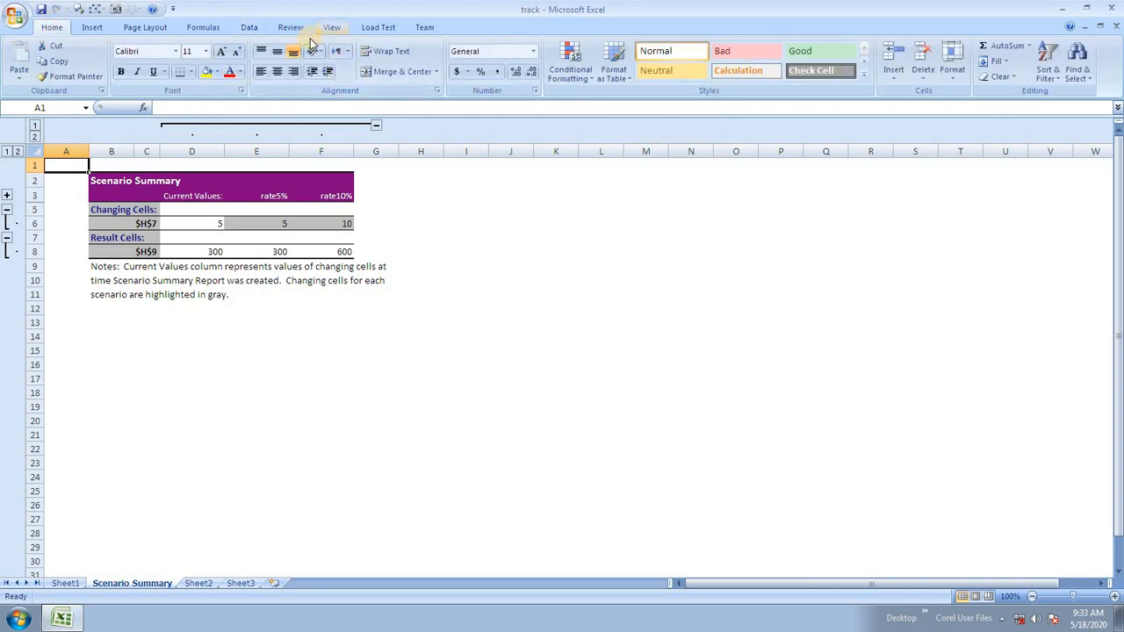